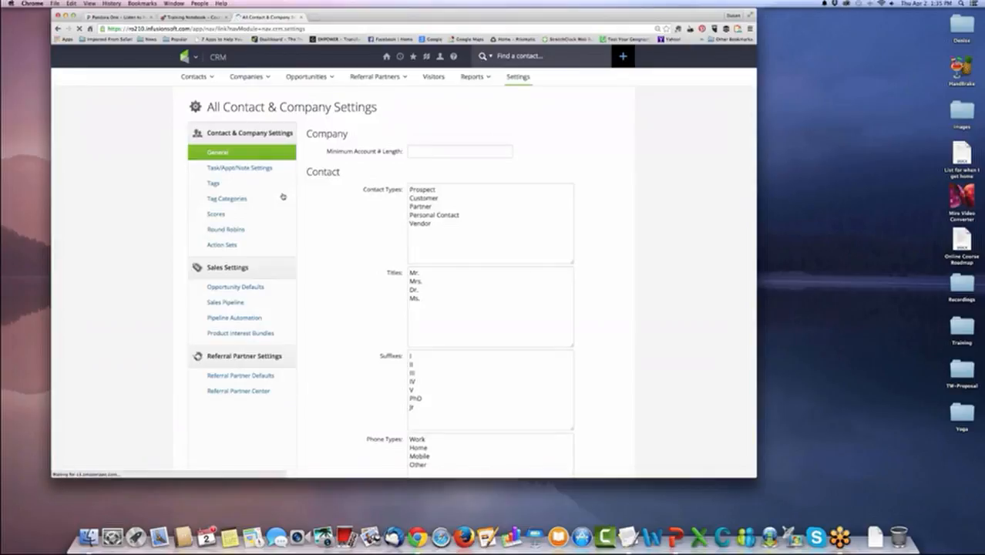
Open the Action Sets settings page, narrow the browser window and reposition it on the desktop.
{"action": "left_click", "coordinate": [222, 246]}
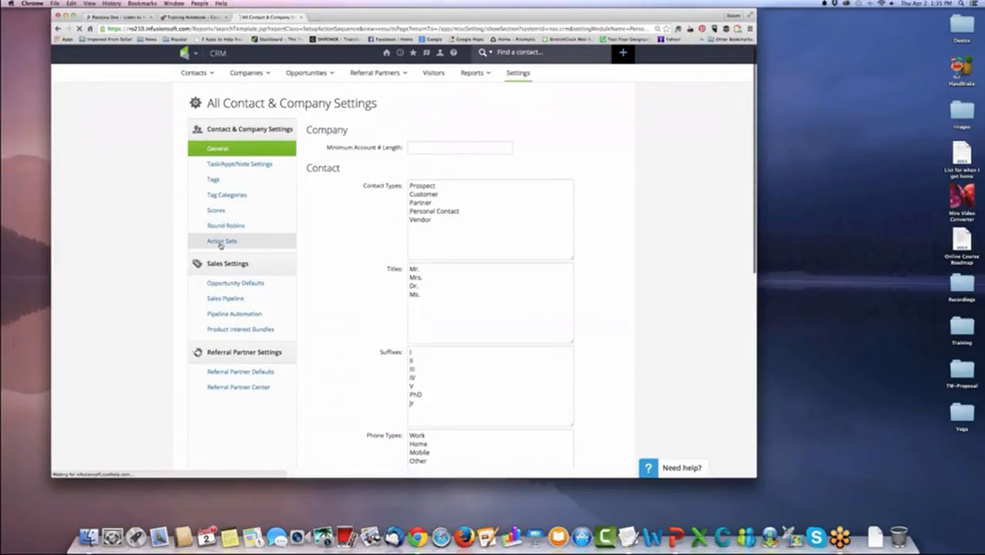
{"action": "scroll", "coordinate": [131, 243], "scroll_direction": "down", "scroll_amount": 1}
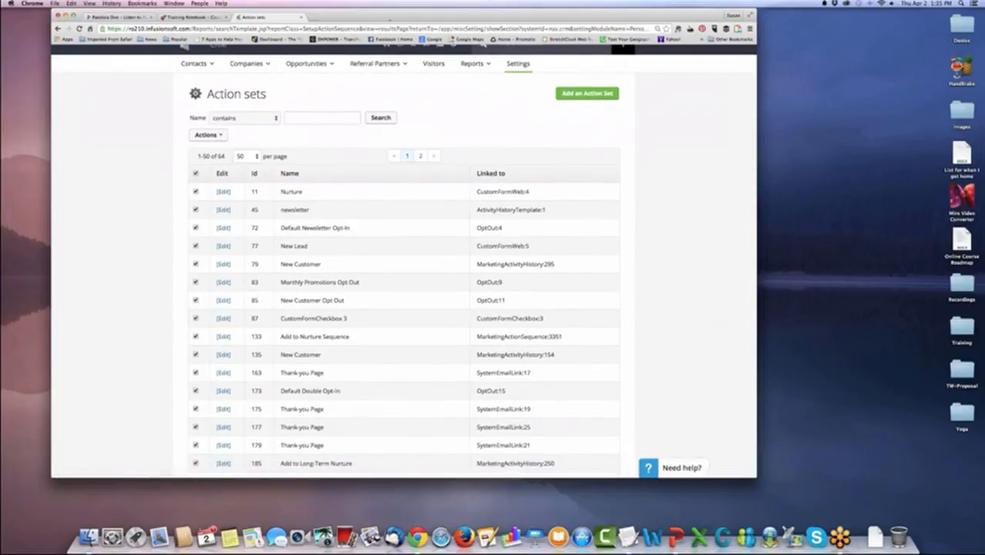
{"action": "left_click_drag", "start_coordinate": [344, 17], "coordinate": [460, 17]}
{"action": "left_click_drag", "start_coordinate": [801, 467], "coordinate": [717, 473]}
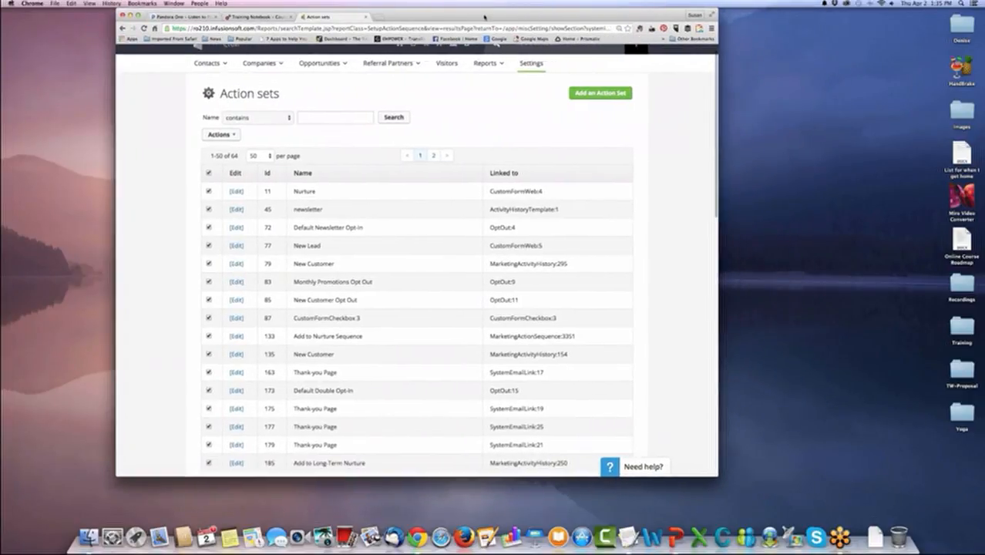
{"action": "left_click_drag", "start_coordinate": [472, 17], "coordinate": [509, 18]}
{"action": "left_click", "coordinate": [129, 56]}
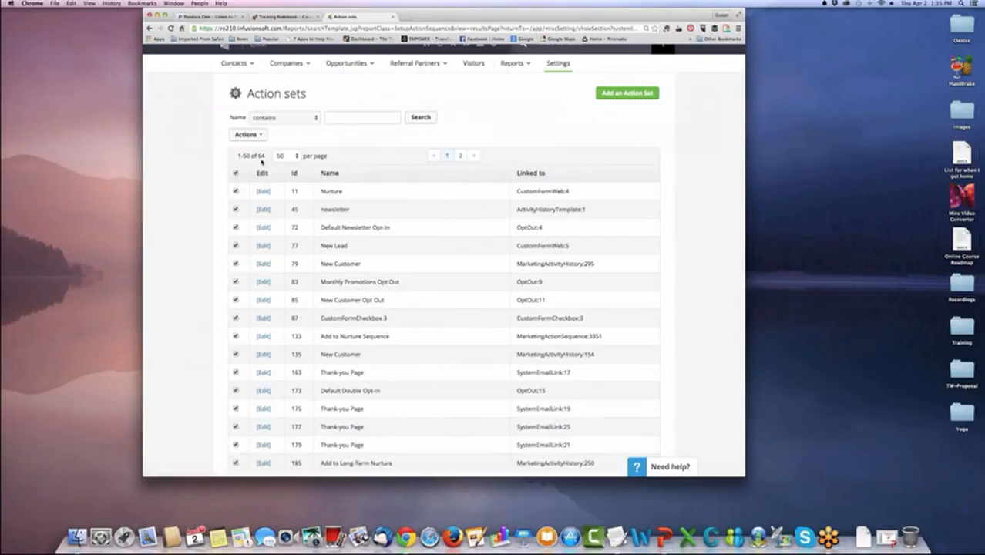
Examine the names and linked items of the action sets on the first results page.
{"action": "scroll", "coordinate": [193, 217], "scroll_direction": "down", "scroll_amount": 5}
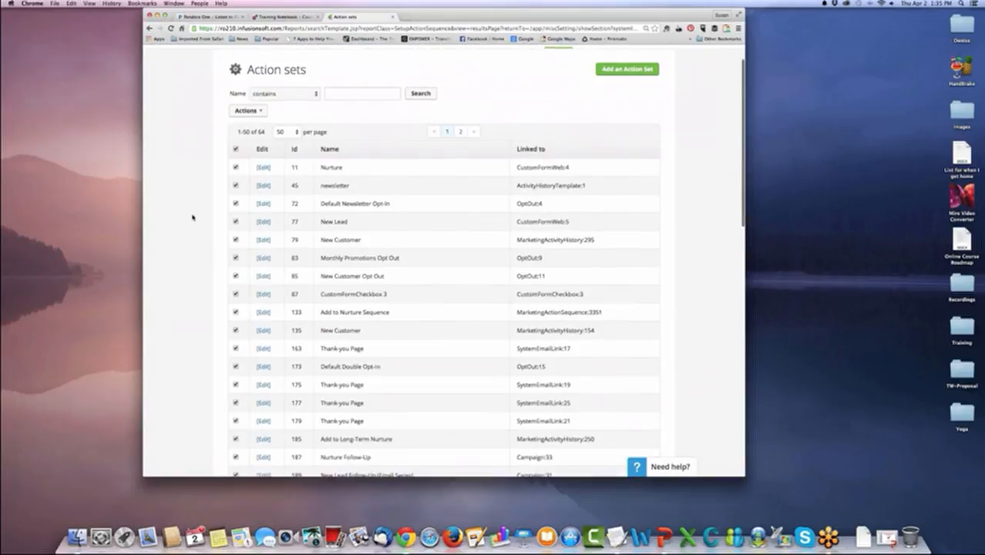
{"action": "scroll", "coordinate": [192, 217], "scroll_direction": "down", "scroll_amount": 15}
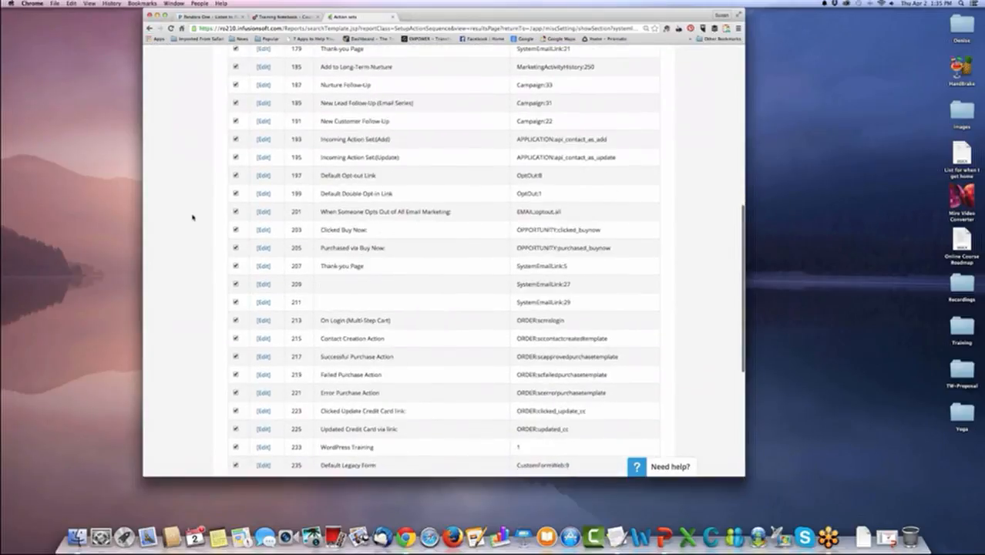
{"action": "scroll", "coordinate": [193, 217], "scroll_direction": "up", "scroll_amount": 20}
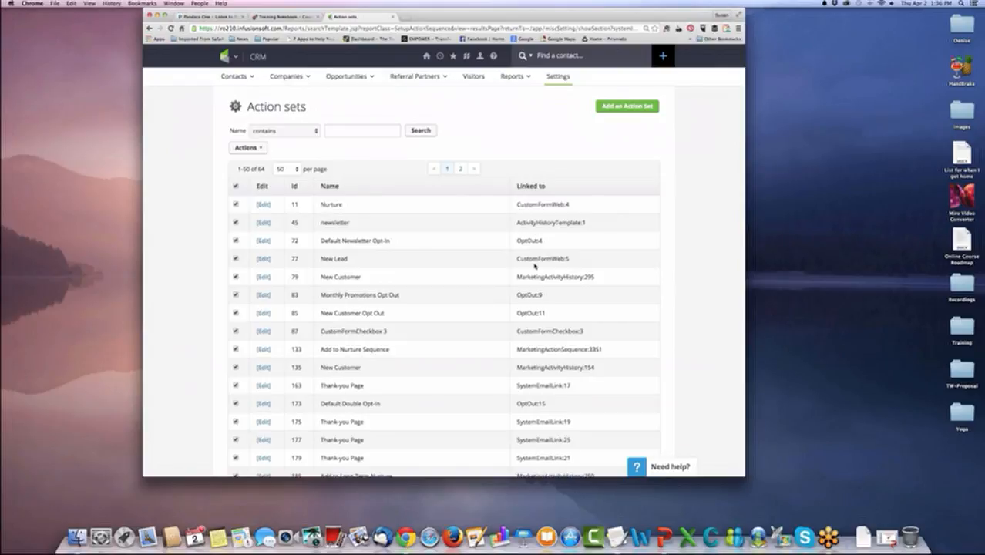
{"action": "scroll", "coordinate": [534, 265], "scroll_direction": "down", "scroll_amount": 5}
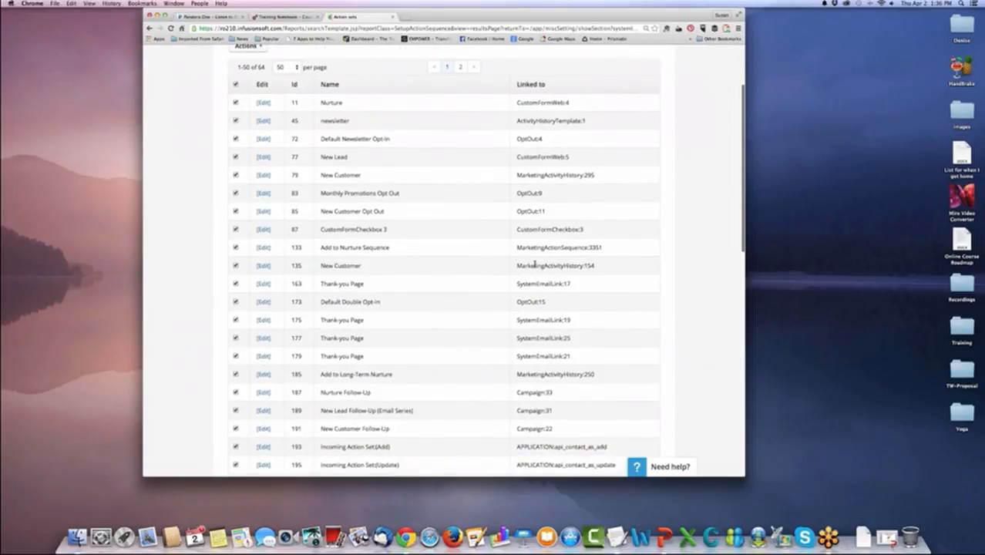
{"action": "scroll", "coordinate": [534, 265], "scroll_direction": "down", "scroll_amount": 10}
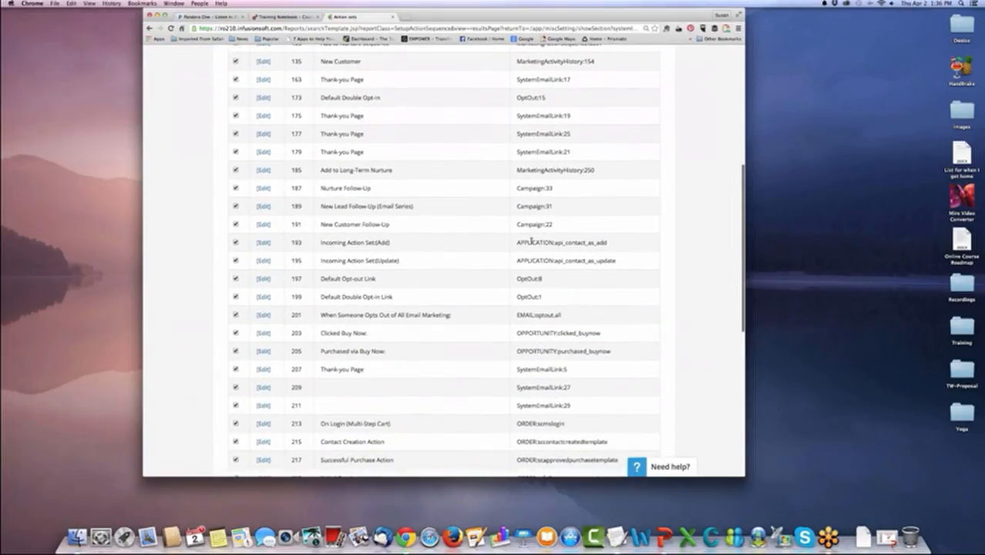
{"action": "scroll", "coordinate": [531, 242], "scroll_direction": "down", "scroll_amount": 4}
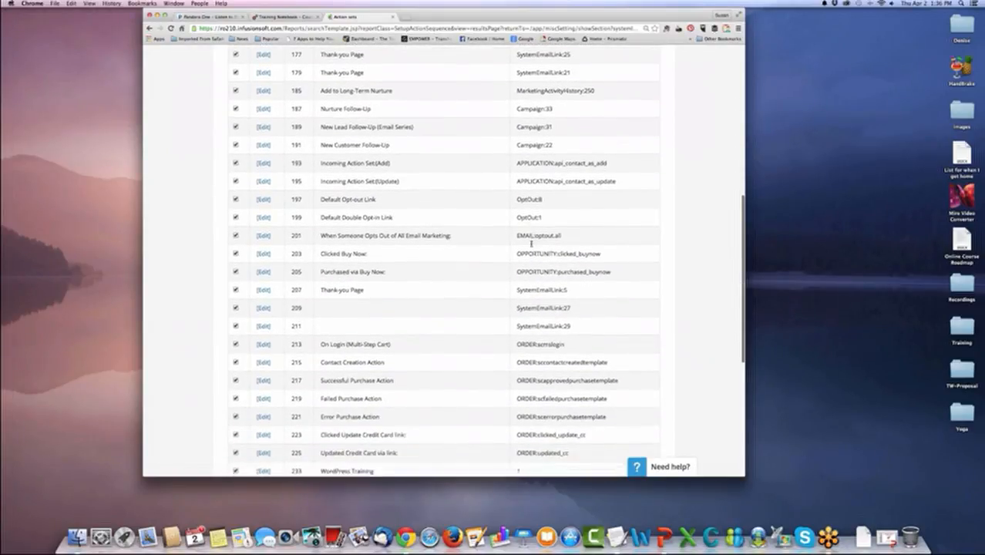
{"action": "scroll", "coordinate": [530, 243], "scroll_direction": "down", "scroll_amount": 7}
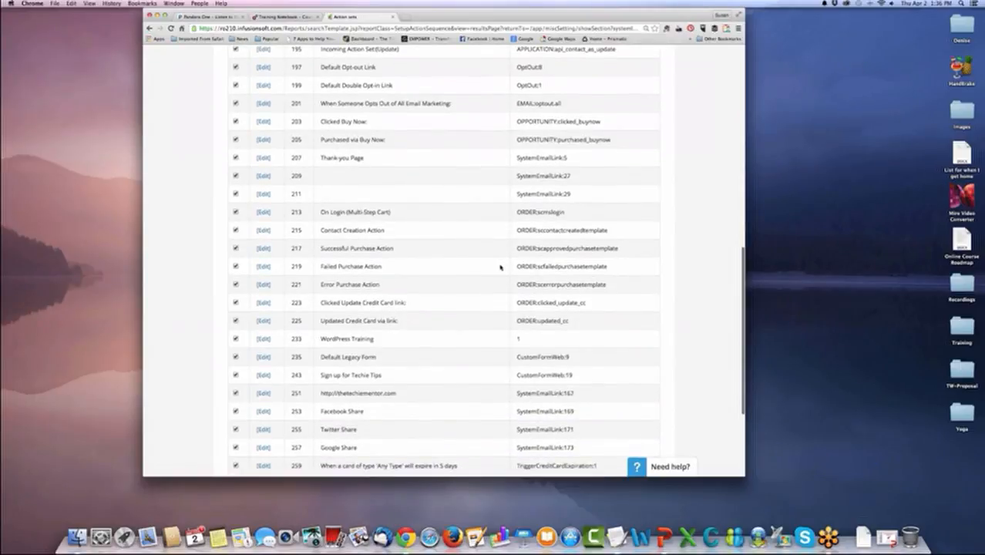
{"action": "scroll", "coordinate": [505, 255], "scroll_direction": "up", "scroll_amount": 20}
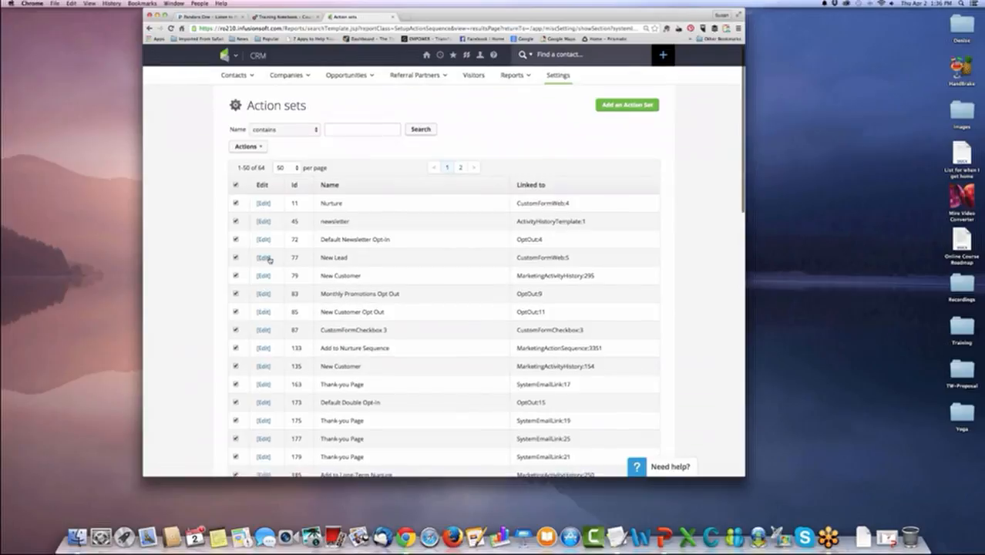
Read through the full first page of action sets, check the second page, and return to page 1.
{"action": "scroll", "coordinate": [583, 300], "scroll_direction": "down", "scroll_amount": 1}
{"action": "scroll", "coordinate": [583, 299], "scroll_direction": "down", "scroll_amount": 1}
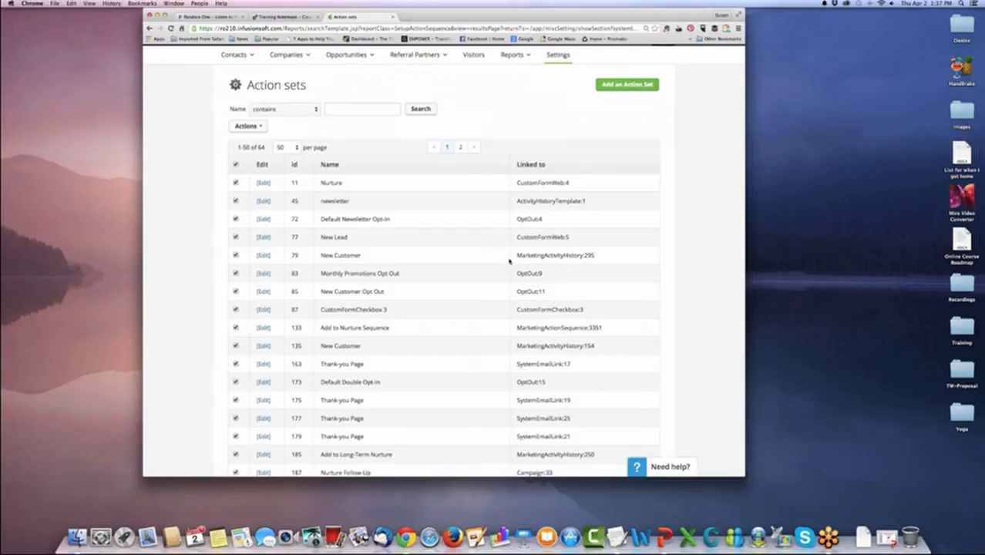
{"action": "scroll", "coordinate": [514, 262], "scroll_direction": "down", "scroll_amount": 10}
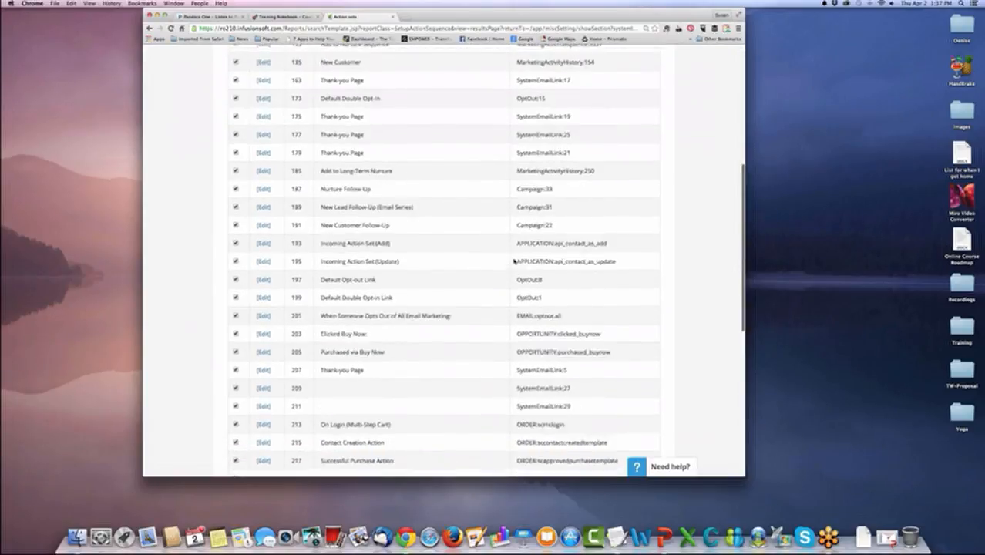
{"action": "scroll", "coordinate": [503, 265], "scroll_direction": "down", "scroll_amount": 2}
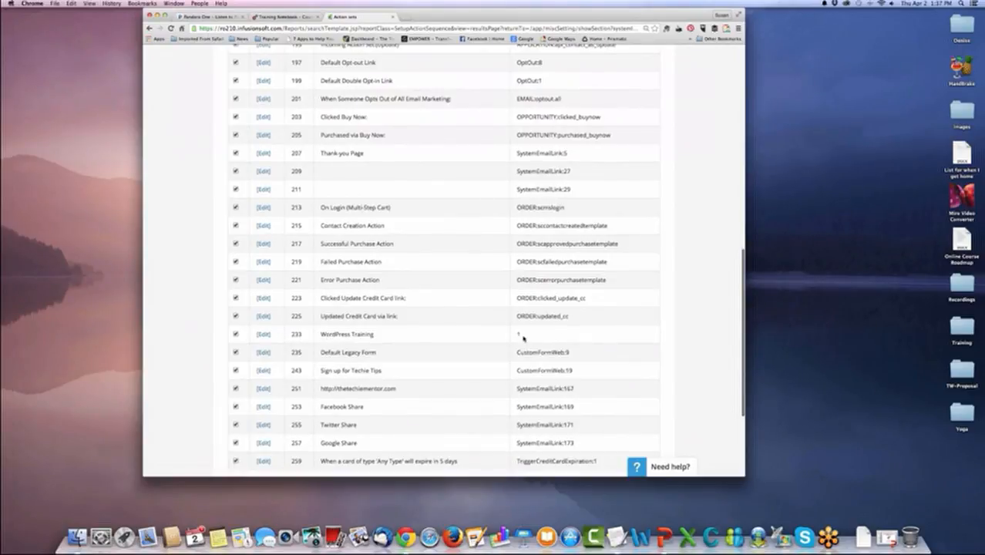
{"action": "scroll", "coordinate": [523, 338], "scroll_direction": "down", "scroll_amount": 1}
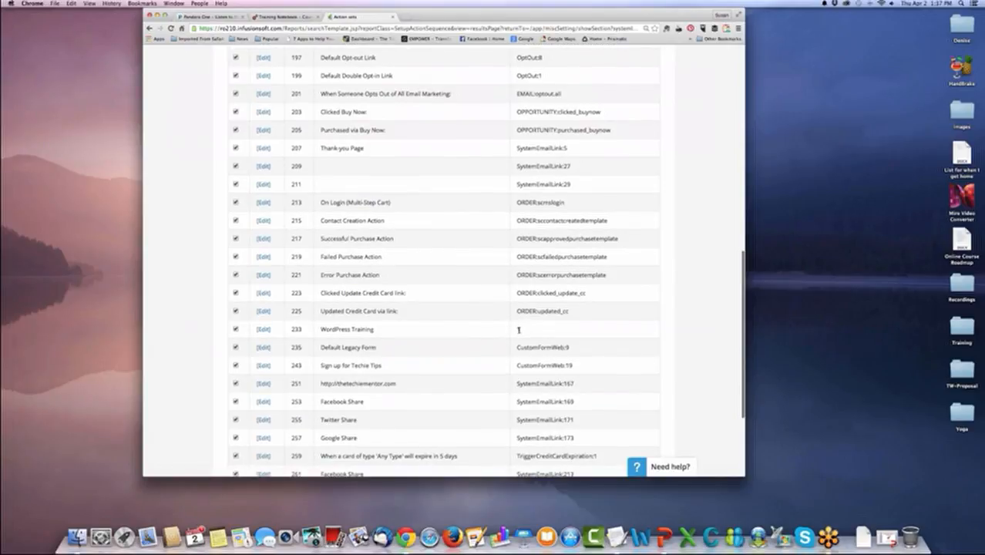
{"action": "scroll", "coordinate": [519, 329], "scroll_direction": "down", "scroll_amount": 6}
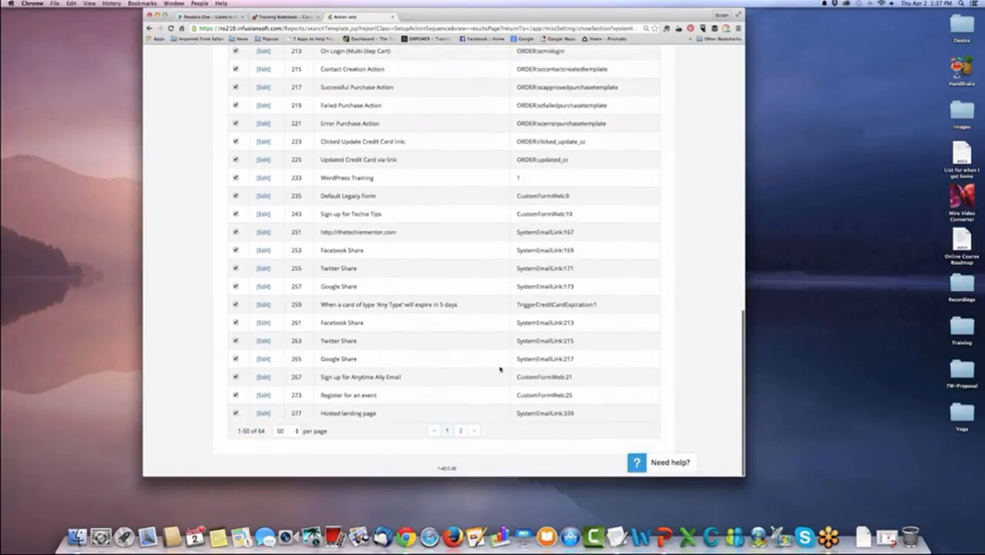
{"action": "left_click", "coordinate": [460, 435]}
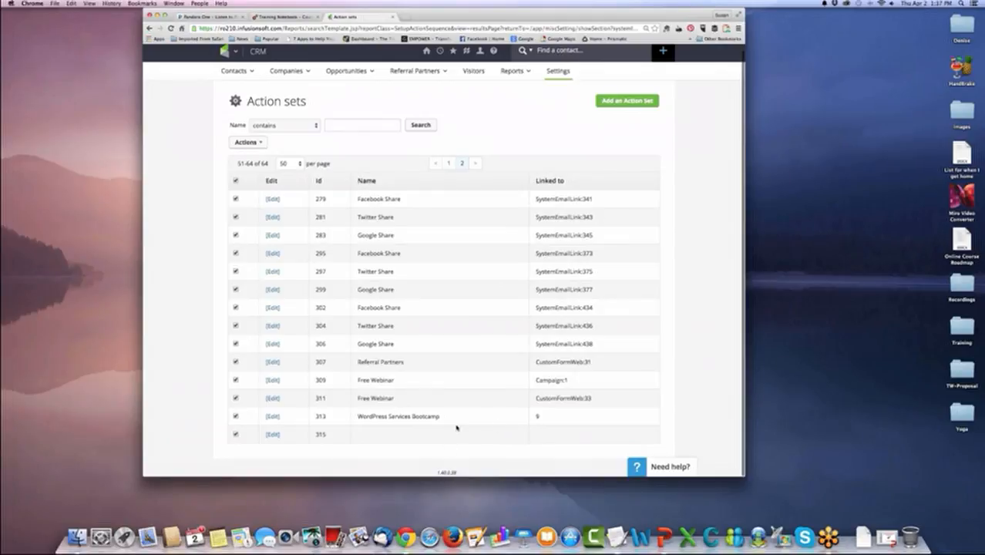
{"action": "left_click", "coordinate": [449, 163]}
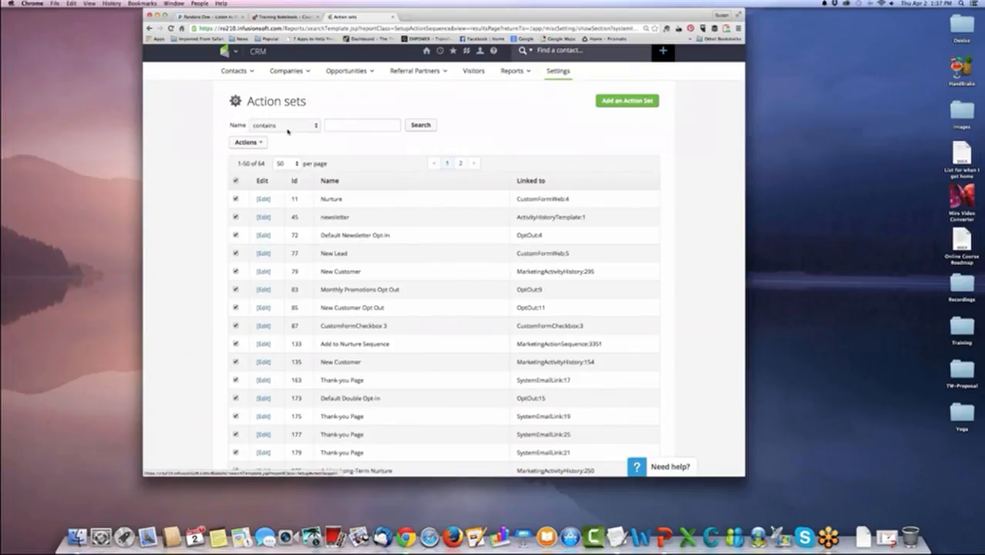
Review the name filter's comparison options and the bulk actions available for the action sets.
{"action": "left_click", "coordinate": [346, 126]}
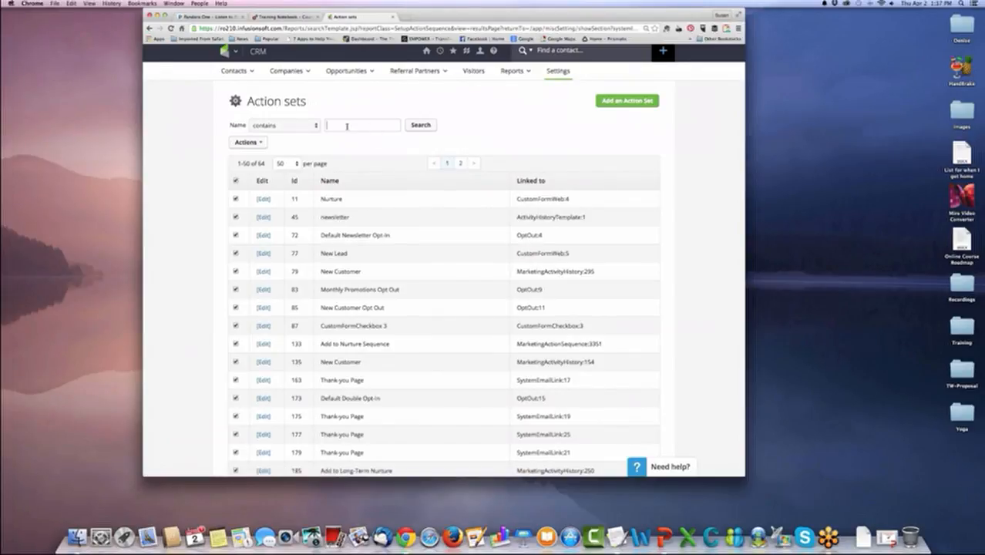
{"action": "left_click", "coordinate": [314, 127]}
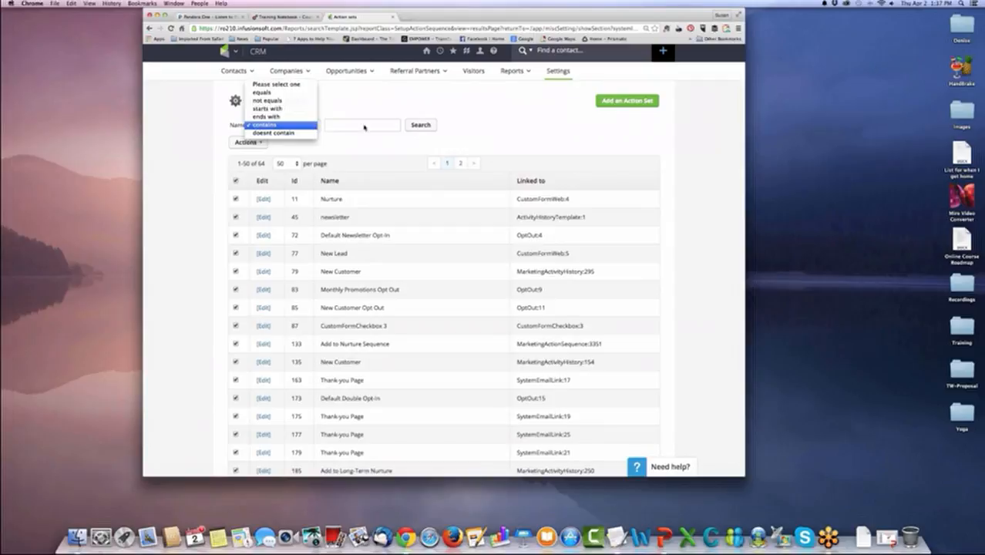
{"action": "left_click", "coordinate": [364, 125]}
{"action": "left_click", "coordinate": [262, 146]}
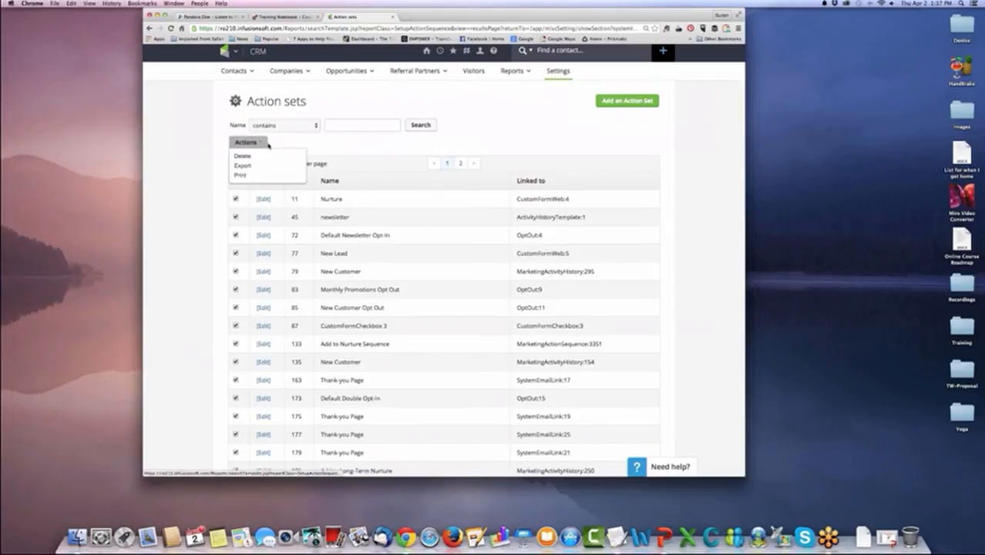
{"action": "left_click", "coordinate": [316, 146]}
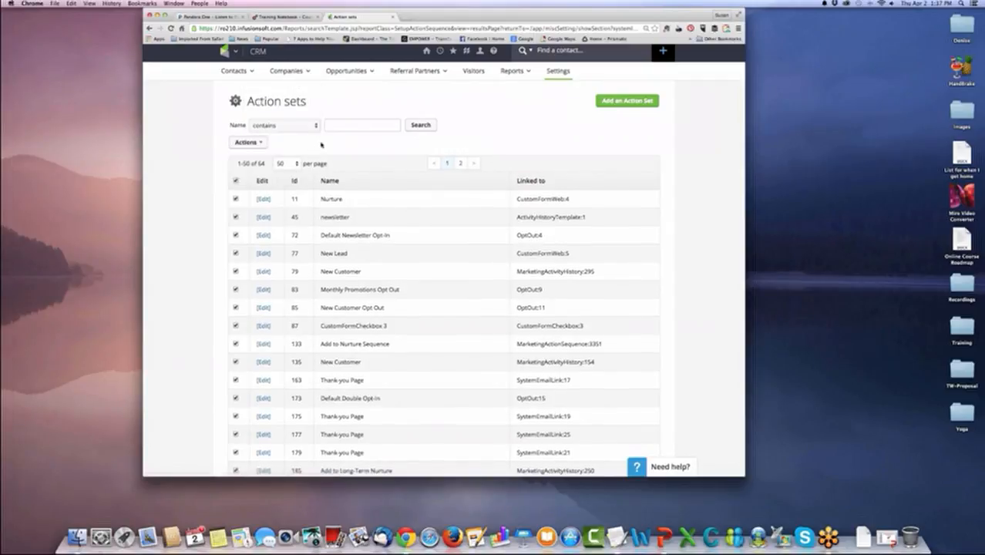
Open the WordPress Training action set for editing and move its window higher to make room for the new-action choices.
{"action": "scroll", "coordinate": [409, 228], "scroll_direction": "down", "scroll_amount": 1}
{"action": "scroll", "coordinate": [410, 228], "scroll_direction": "down", "scroll_amount": 15}
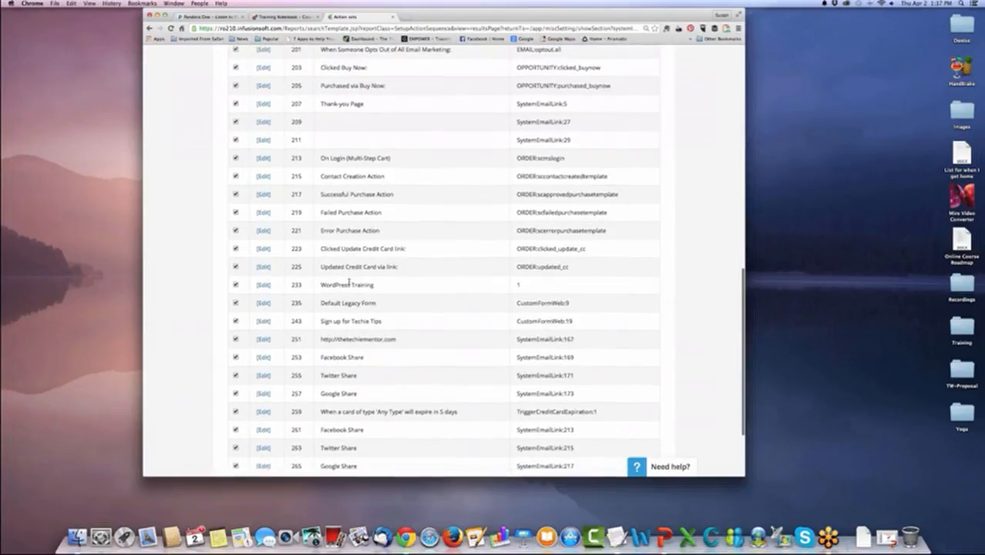
{"action": "left_click", "coordinate": [263, 286]}
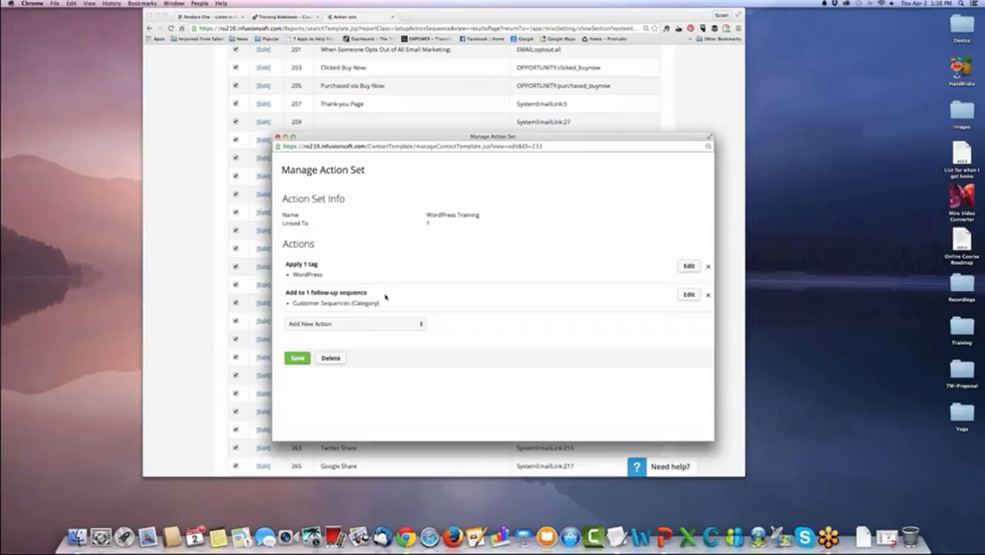
{"action": "left_click", "coordinate": [420, 324]}
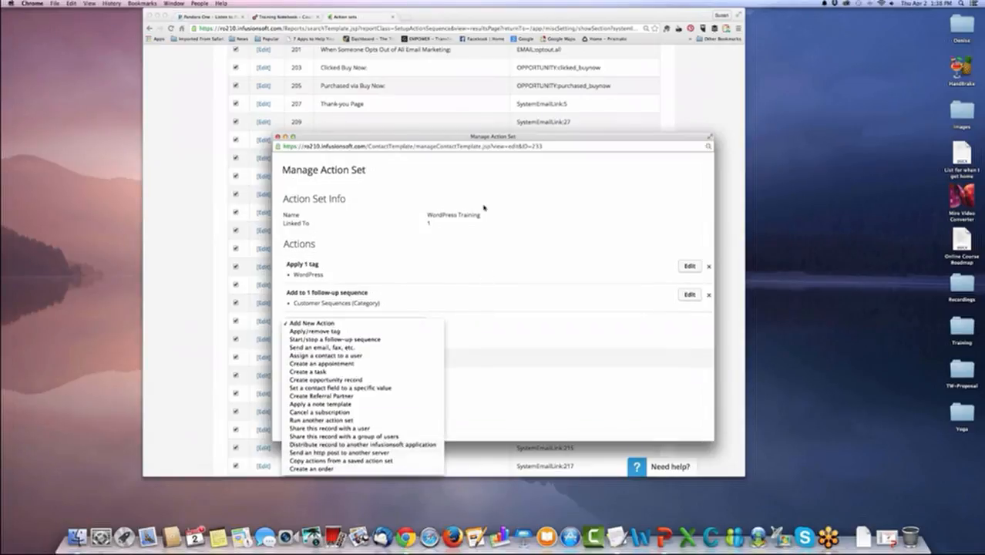
{"action": "left_click", "coordinate": [491, 138]}
{"action": "left_click_drag", "start_coordinate": [491, 138], "coordinate": [471, 40]}
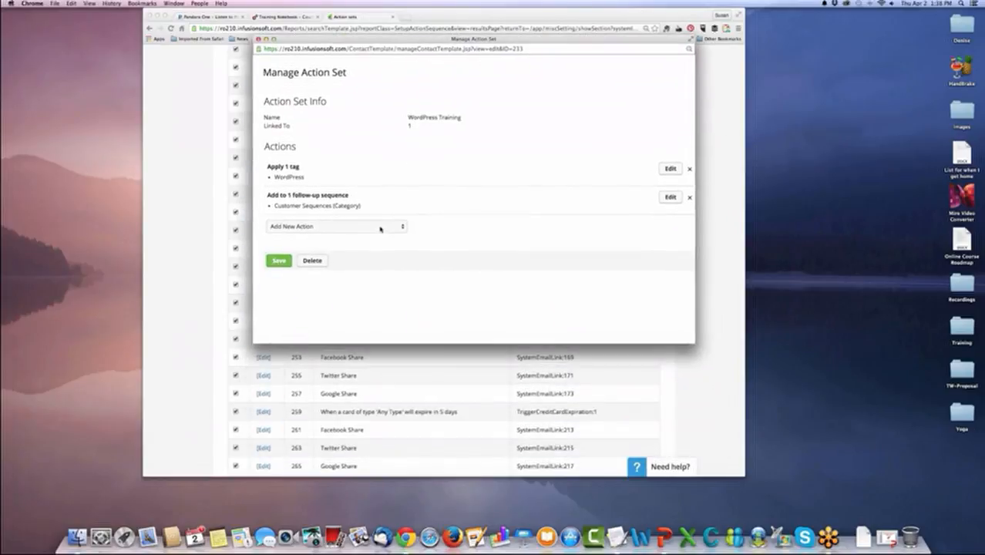
Review the available action types and add a Create a task action to the WordPress Training action set.
{"action": "left_click", "coordinate": [380, 228]}
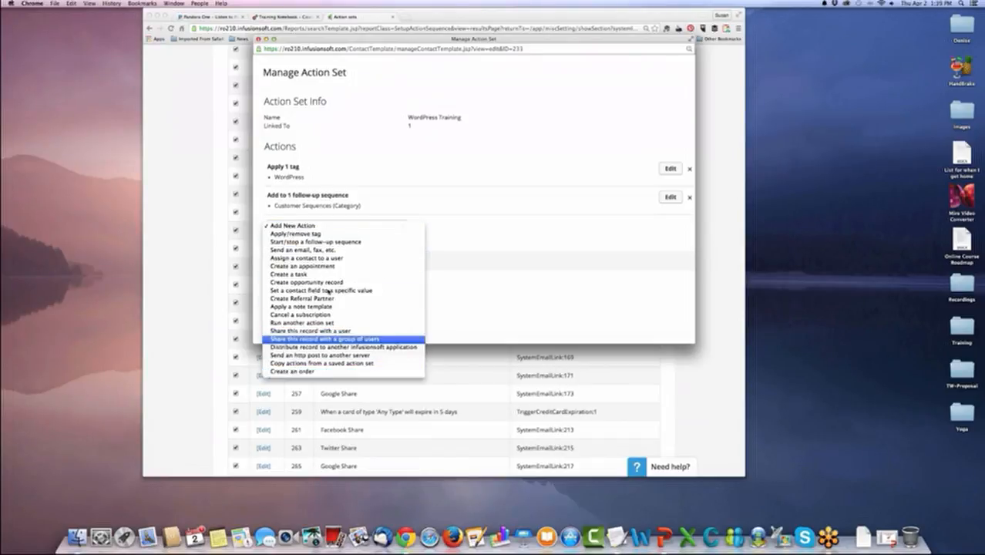
{"action": "left_click", "coordinate": [461, 233]}
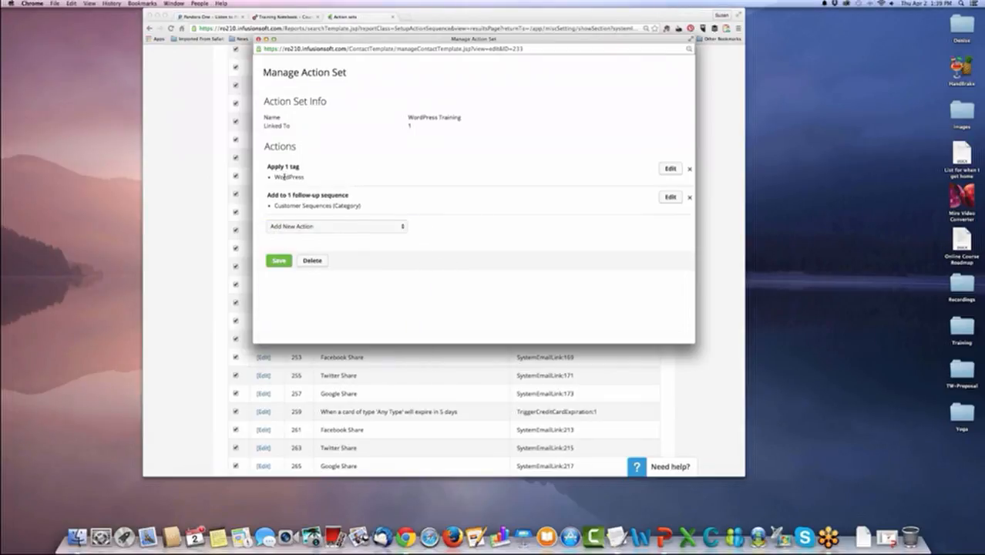
{"action": "left_click", "coordinate": [400, 226]}
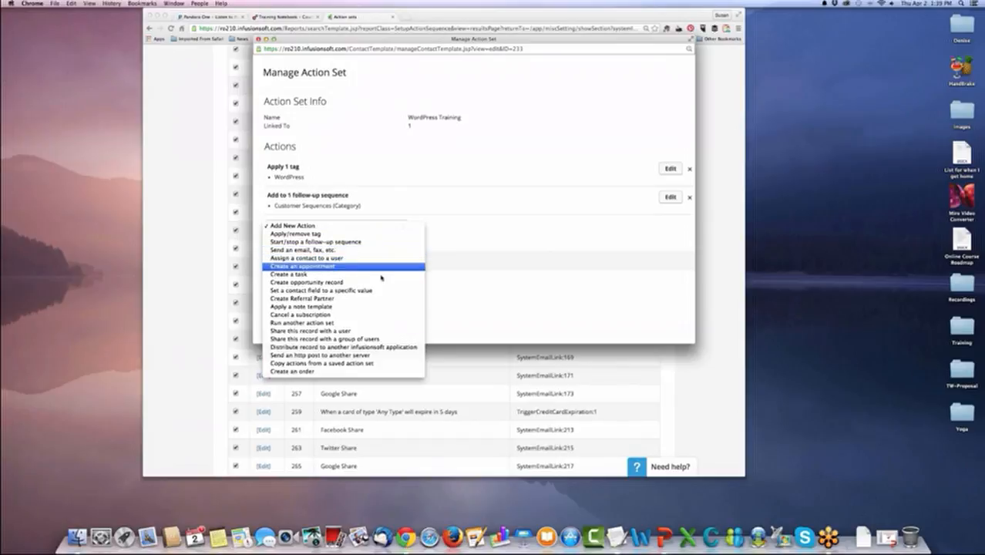
{"action": "left_click", "coordinate": [383, 274]}
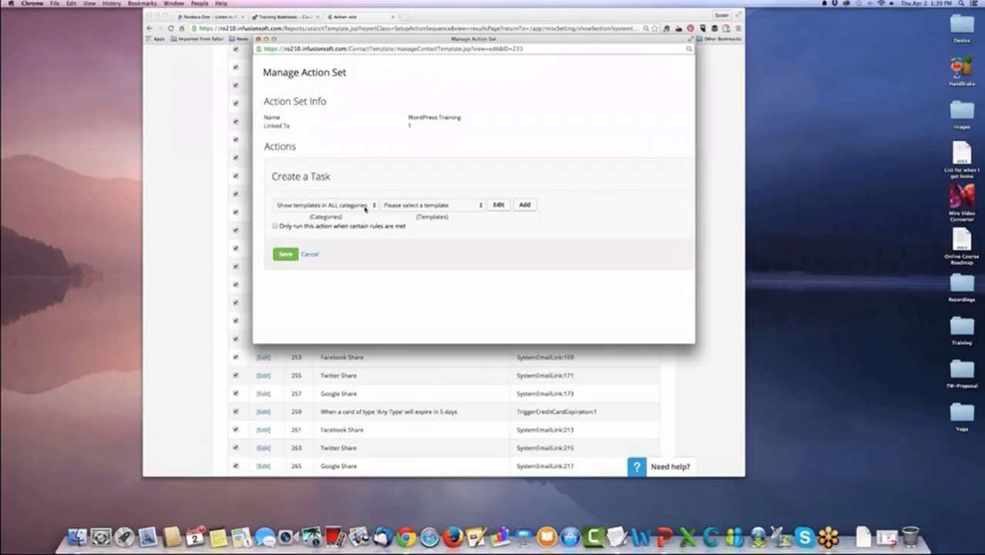
Check the task template categories and existing templates, and open a new task template.
{"action": "left_click", "coordinate": [366, 207]}
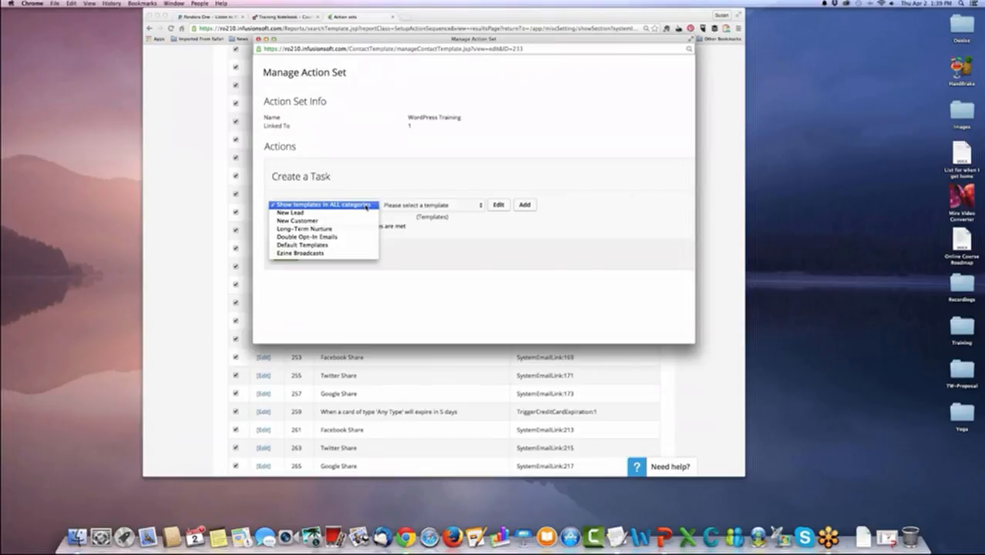
{"action": "left_click", "coordinate": [366, 205]}
{"action": "left_click", "coordinate": [476, 205]}
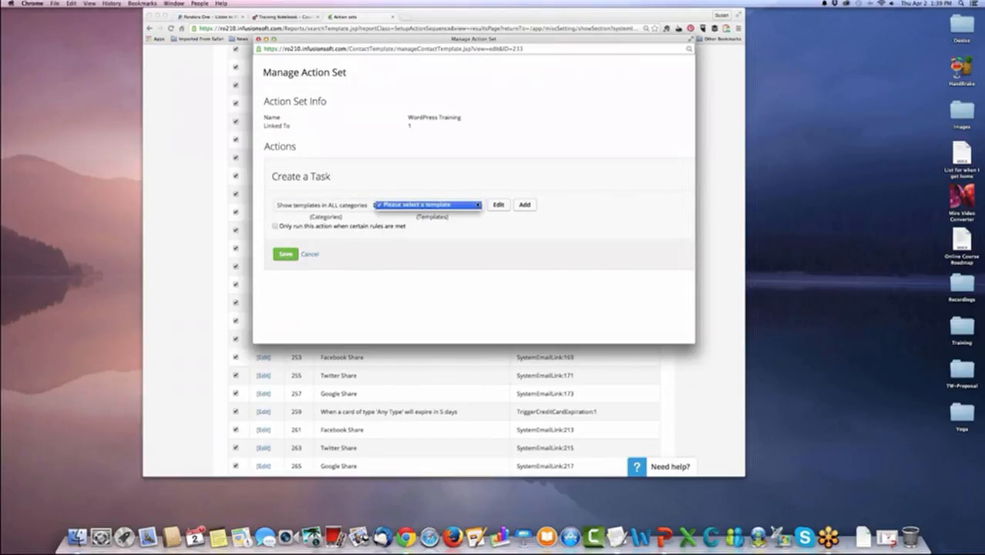
{"action": "left_click", "coordinate": [336, 209]}
{"action": "left_click", "coordinate": [341, 207]}
{"action": "left_click", "coordinate": [505, 210]}
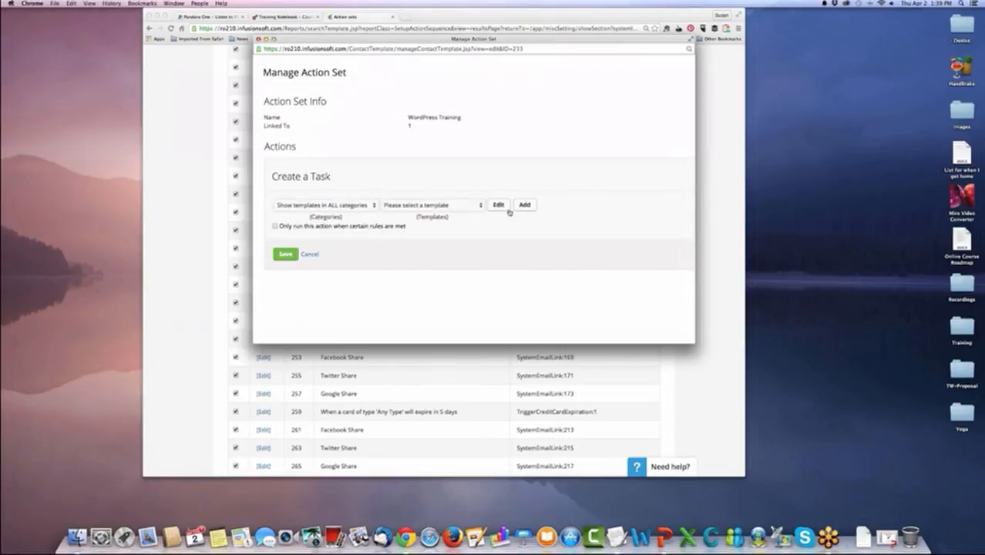
{"action": "left_click", "coordinate": [524, 205]}
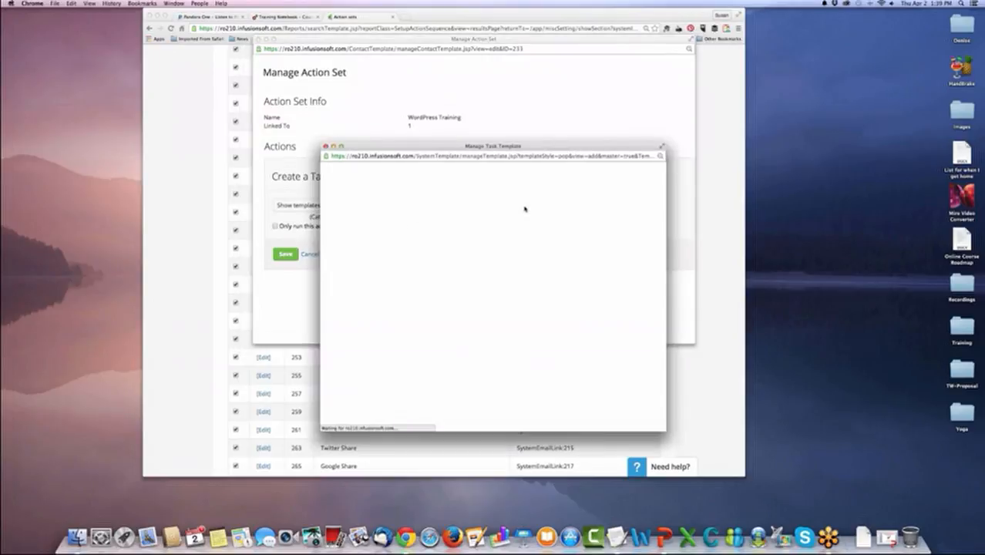
Move the task template window higher, title the template "Team Tasks" and keep it Public.
{"action": "scroll", "coordinate": [558, 233], "scroll_direction": "down", "scroll_amount": 10}
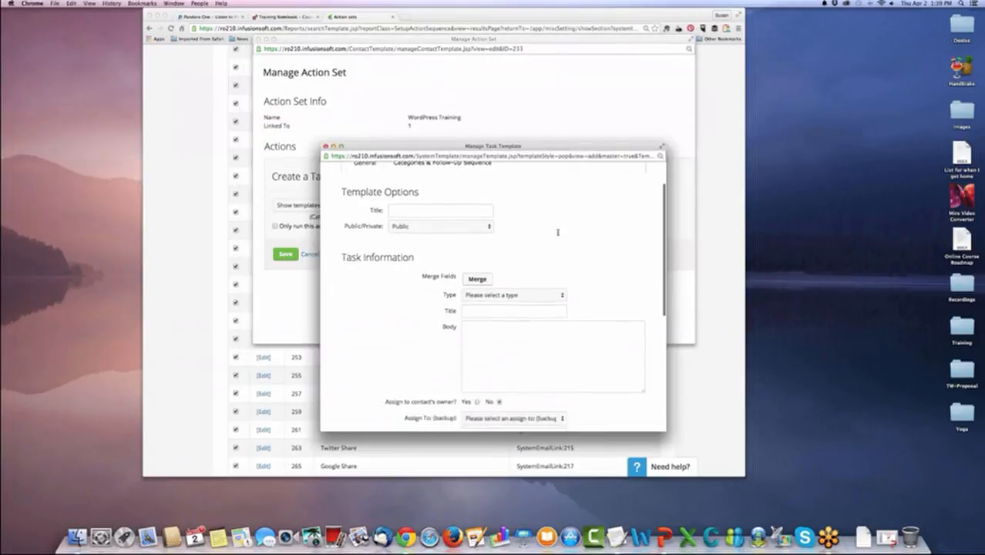
{"action": "scroll", "coordinate": [540, 231], "scroll_direction": "up", "scroll_amount": 10}
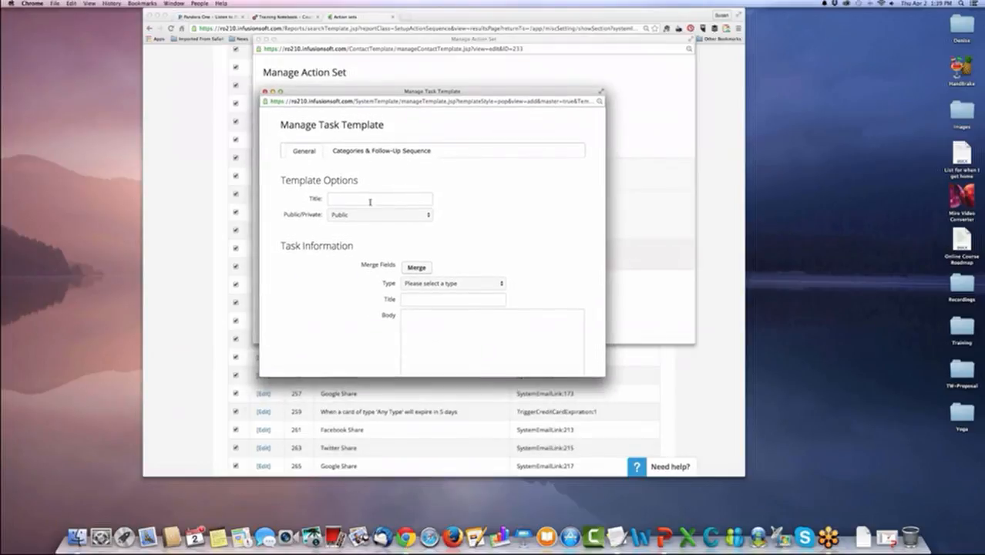
{"action": "left_click", "coordinate": [369, 199]}
{"action": "type", "text": "Tema T"}
{"action": "key", "text": "BackSpace"}
{"action": "key", "text": "BackSpace"}
{"action": "key", "text": "BackSpace"}
{"action": "key", "text": "BackSpace"}
{"action": "type", "text": "am tTasks"}
{"action": "left_click", "coordinate": [416, 216]}
{"action": "left_click", "coordinate": [470, 233]}
Check the available merge fields, then set the task type to Call and its title to "Follow Up Call".
{"action": "scroll", "coordinate": [462, 215], "scroll_direction": "down", "scroll_amount": 5}
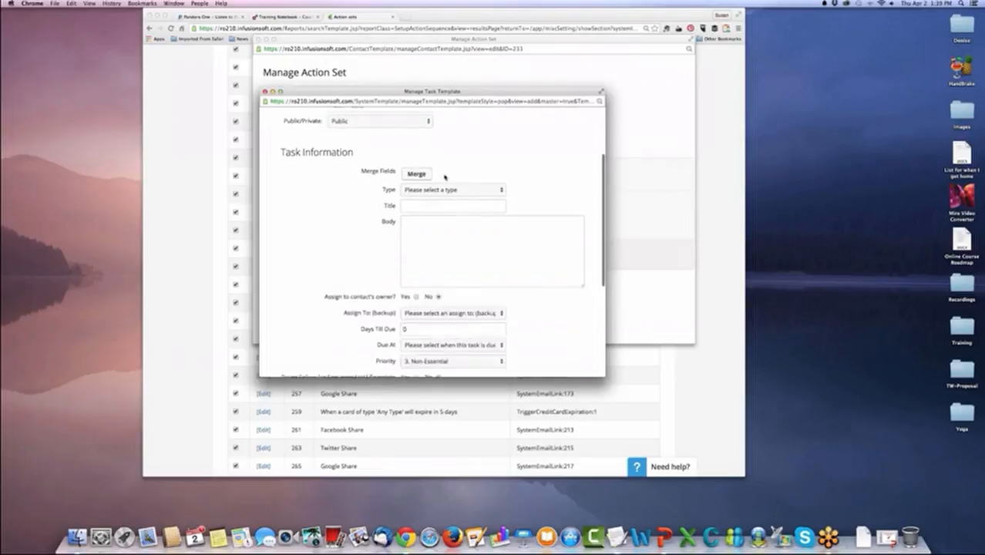
{"action": "left_click", "coordinate": [417, 151]}
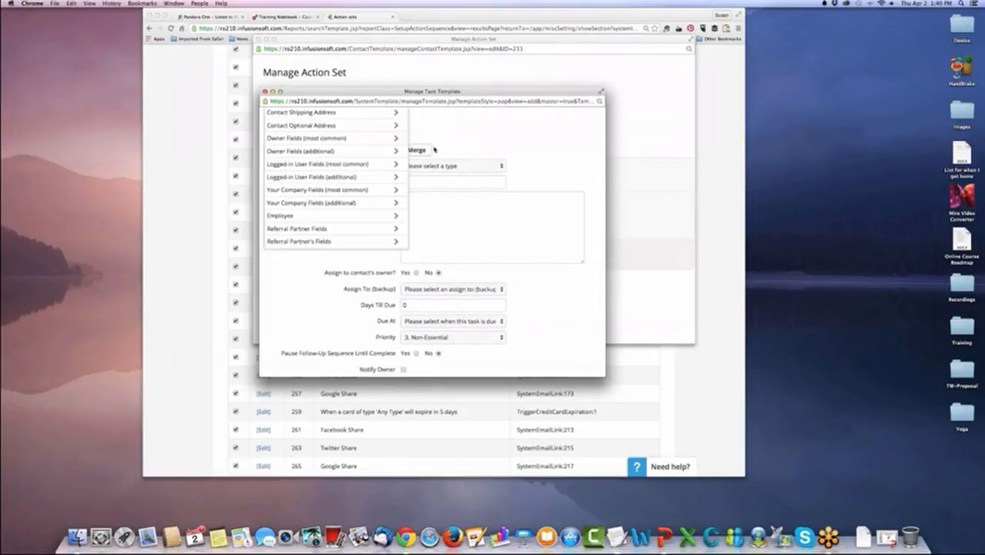
{"action": "left_click", "coordinate": [486, 157]}
{"action": "left_click", "coordinate": [501, 166]}
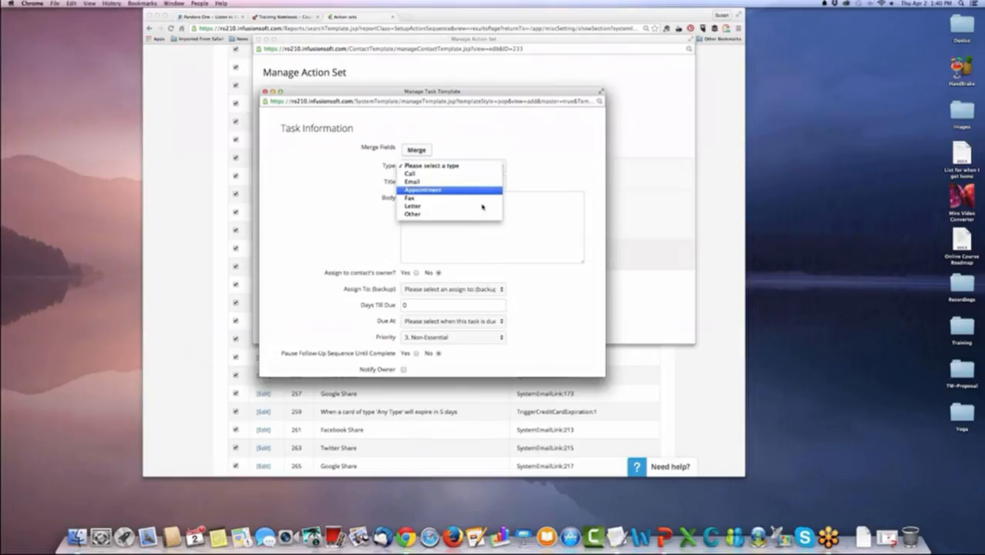
{"action": "left_click", "coordinate": [443, 174]}
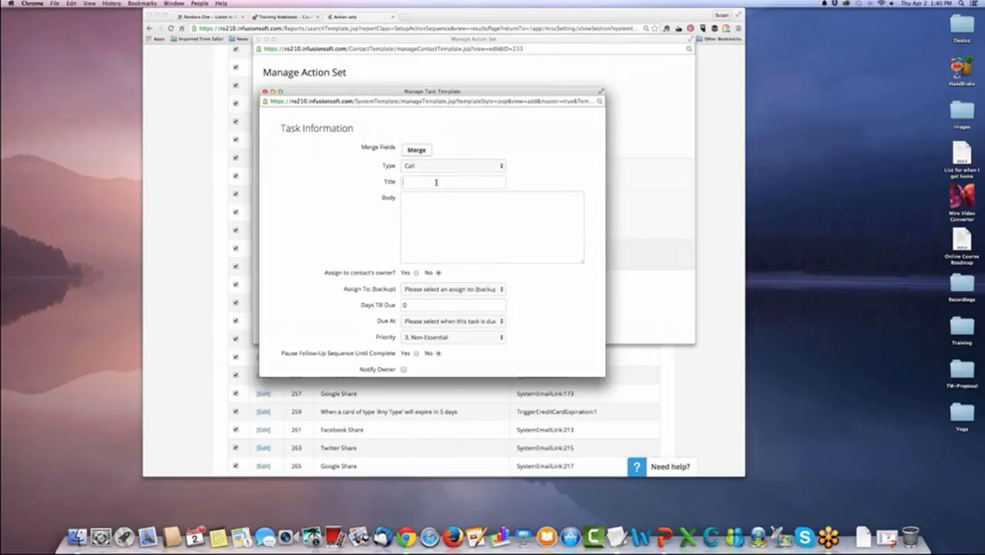
{"action": "type", "text": "Follow Up Call"}
Enter the task body "Be sure to follow up with the prospect to see that they are registered for our event.".
{"action": "key", "text": "Tab"}
{"action": "type", "text": "Be sure to follow up with the prospect to"}
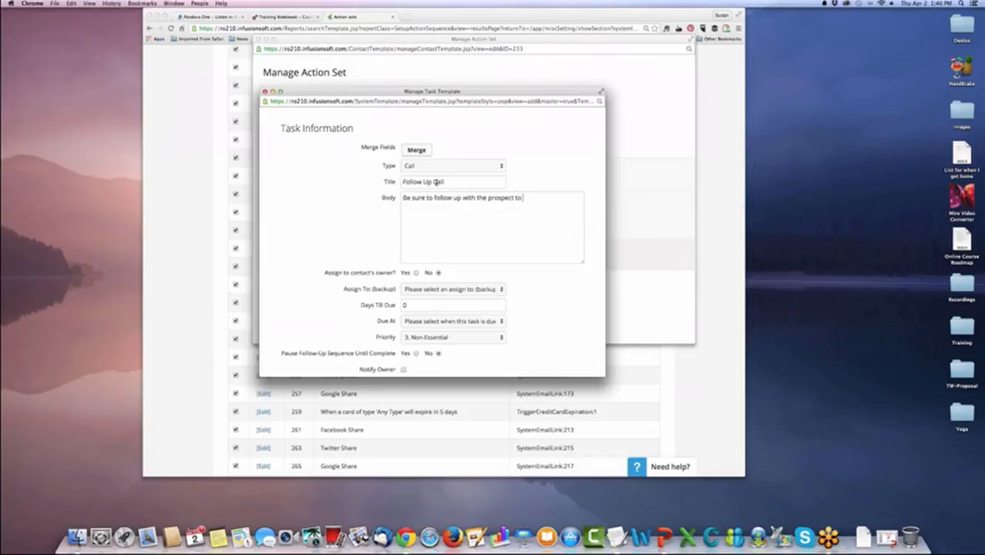
{"action": "type", "text": " see that they are registered for our event."}
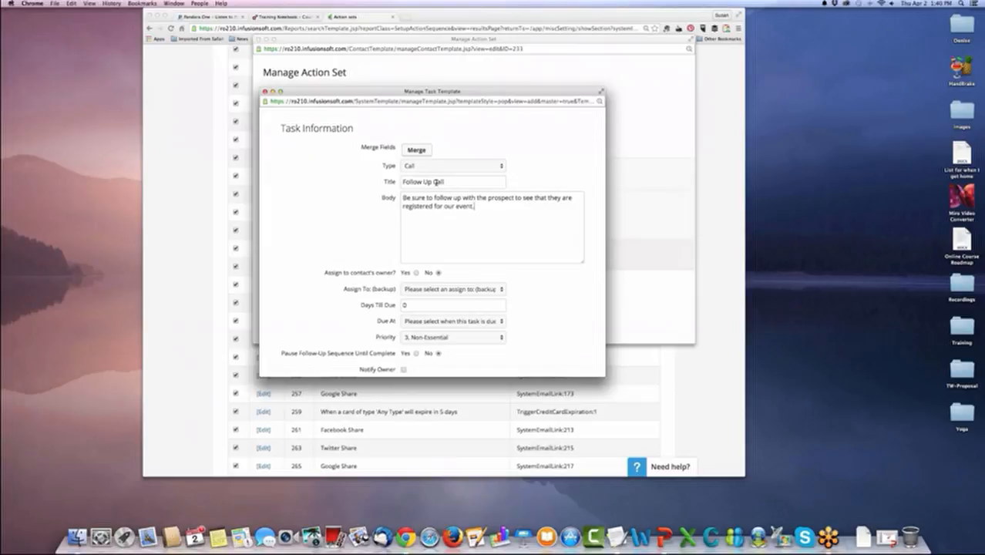
Assign the first listed user as the task's backup assignee and set Days Till Due to 5.
{"action": "scroll", "coordinate": [436, 181], "scroll_direction": "down", "scroll_amount": 1}
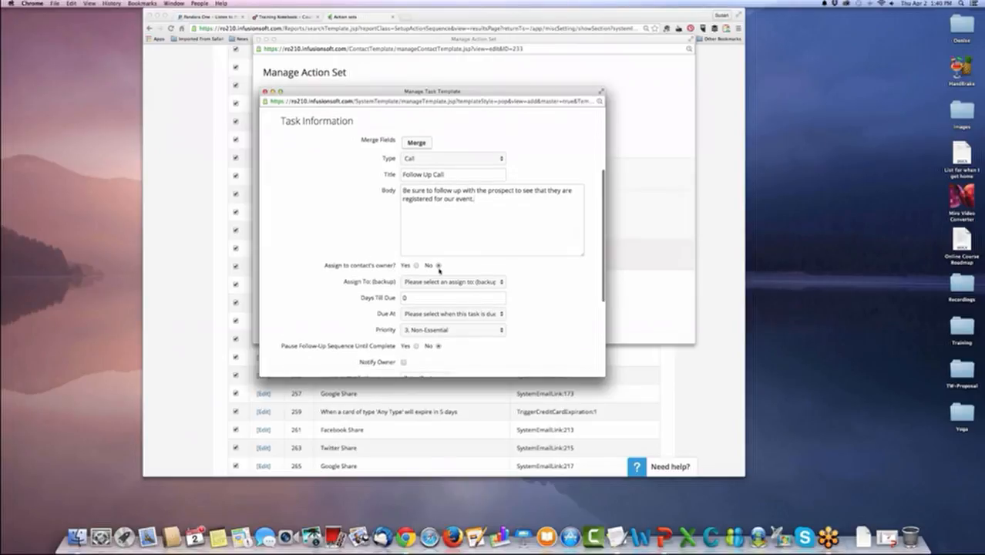
{"action": "left_click", "coordinate": [501, 282]}
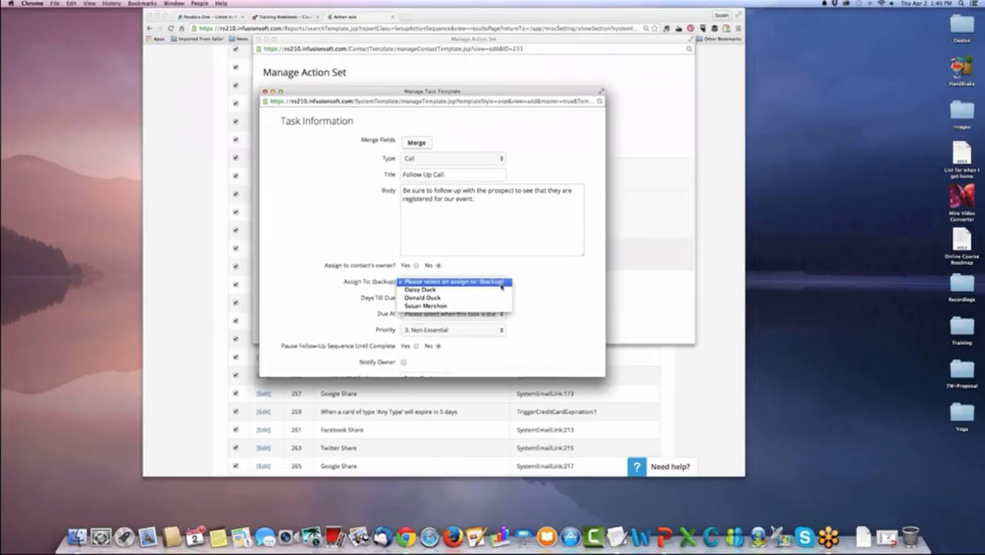
{"action": "left_click", "coordinate": [499, 290]}
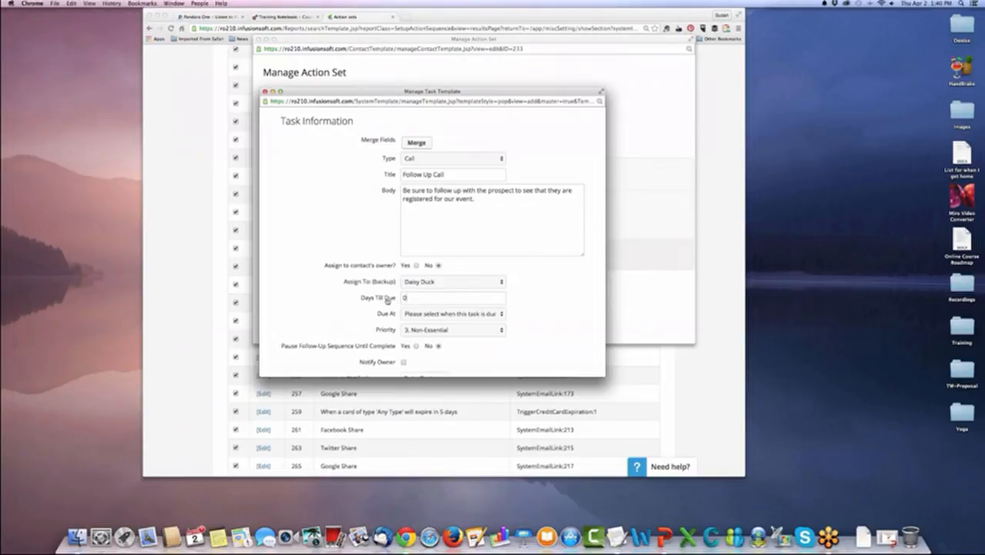
{"action": "left_click", "coordinate": [380, 301]}
{"action": "type", "text": "5"}
Set the task to be due at 12:00 AM with priority 2. Essential.
{"action": "scroll", "coordinate": [381, 291], "scroll_direction": "down", "scroll_amount": 3}
{"action": "left_click", "coordinate": [500, 268]}
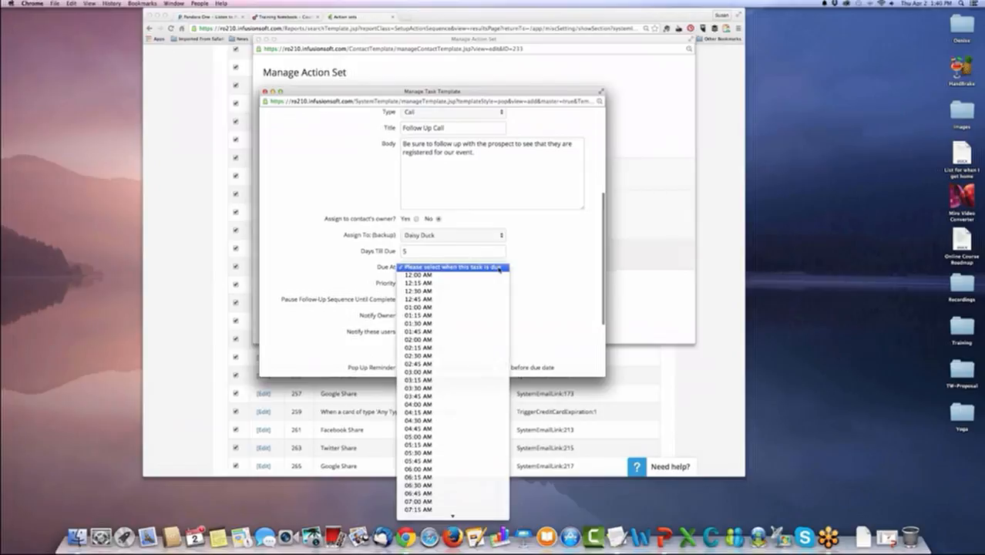
{"action": "left_click", "coordinate": [493, 275]}
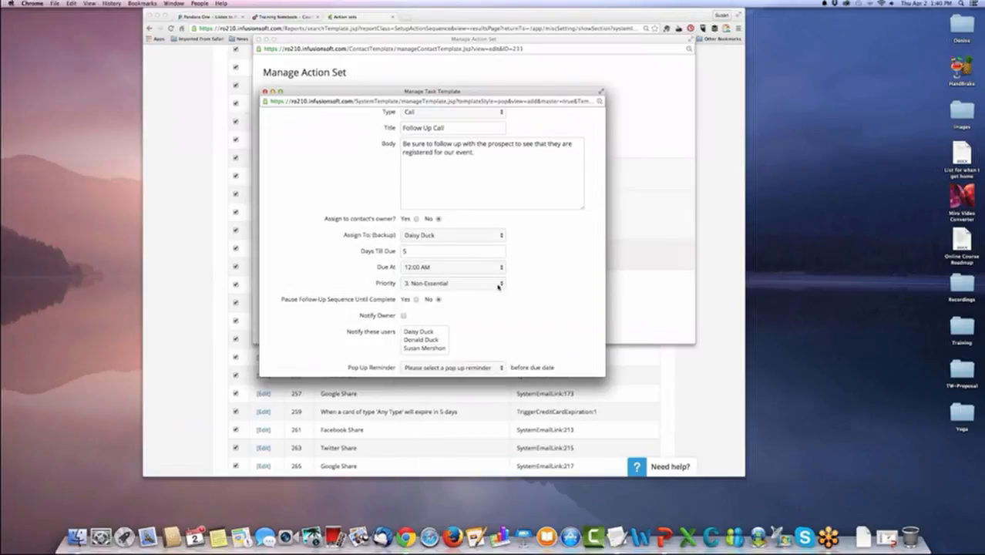
{"action": "left_click", "coordinate": [498, 284]}
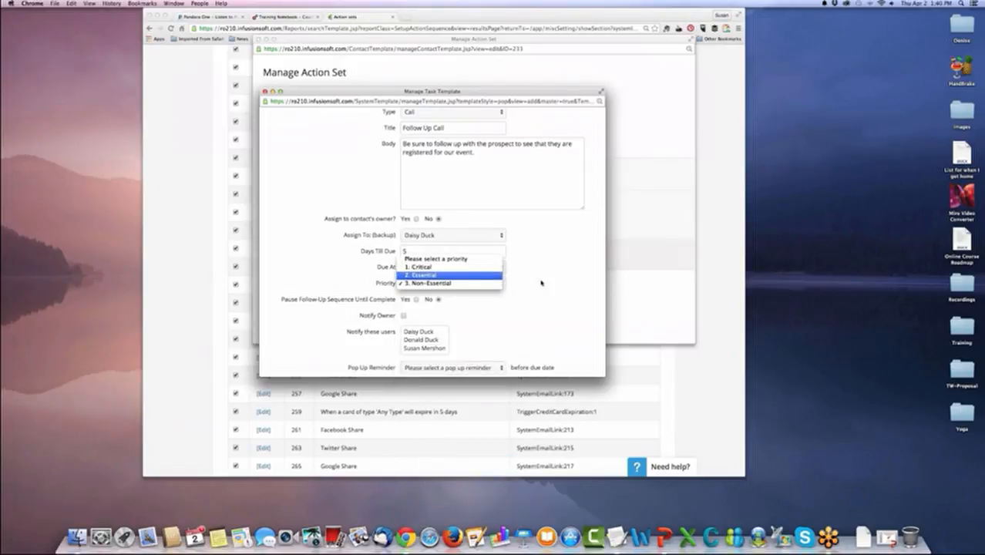
{"action": "left_click", "coordinate": [436, 275]}
Pause the follow-up sequence until the task is complete, and notify the owner and the last listed user.
{"action": "scroll", "coordinate": [305, 202], "scroll_direction": "down", "scroll_amount": 6}
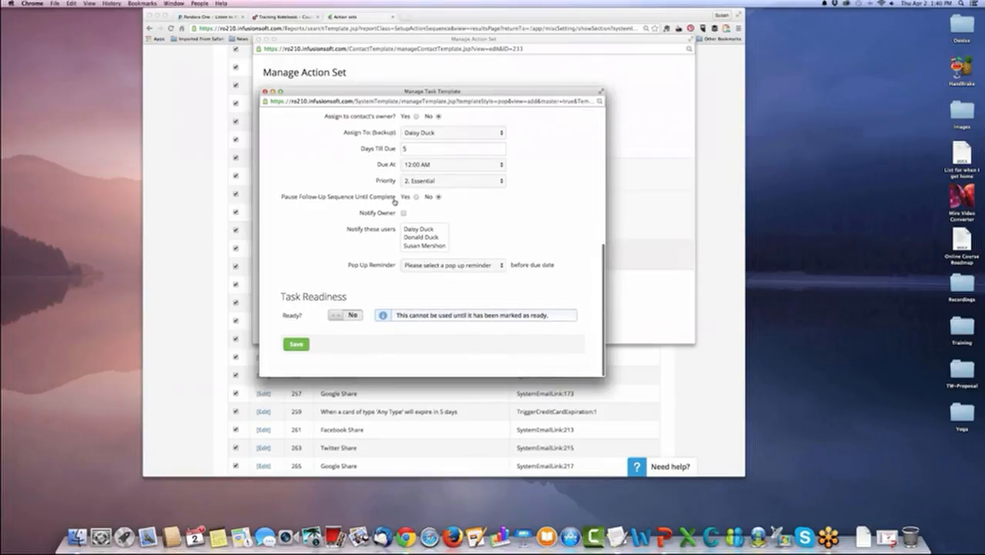
{"action": "left_click", "coordinate": [402, 199]}
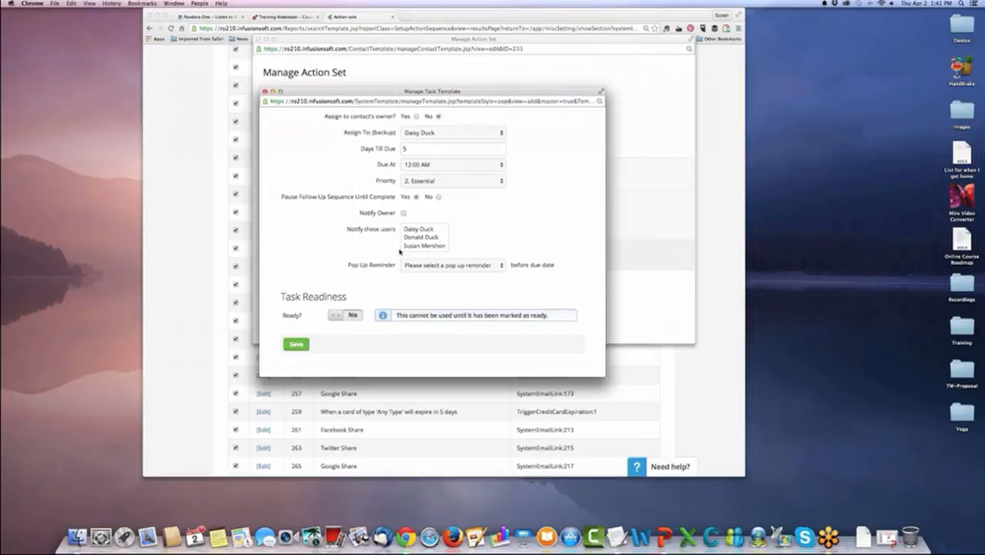
{"action": "left_click", "coordinate": [403, 213]}
{"action": "left_click", "coordinate": [420, 245]}
Set the pop-up reminder to 30 minutes before the due date and save the task template as ready.
{"action": "left_click", "coordinate": [490, 265]}
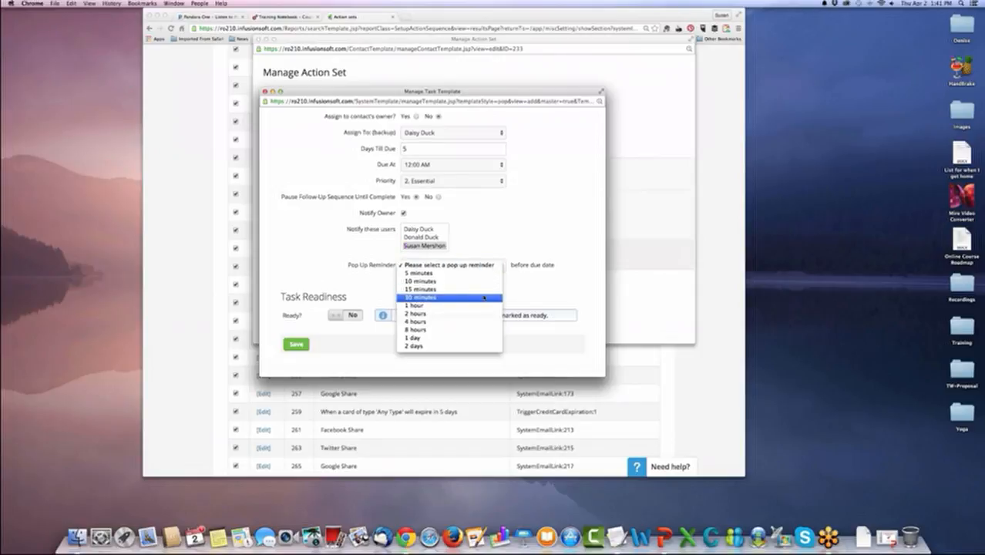
{"action": "left_click", "coordinate": [484, 297]}
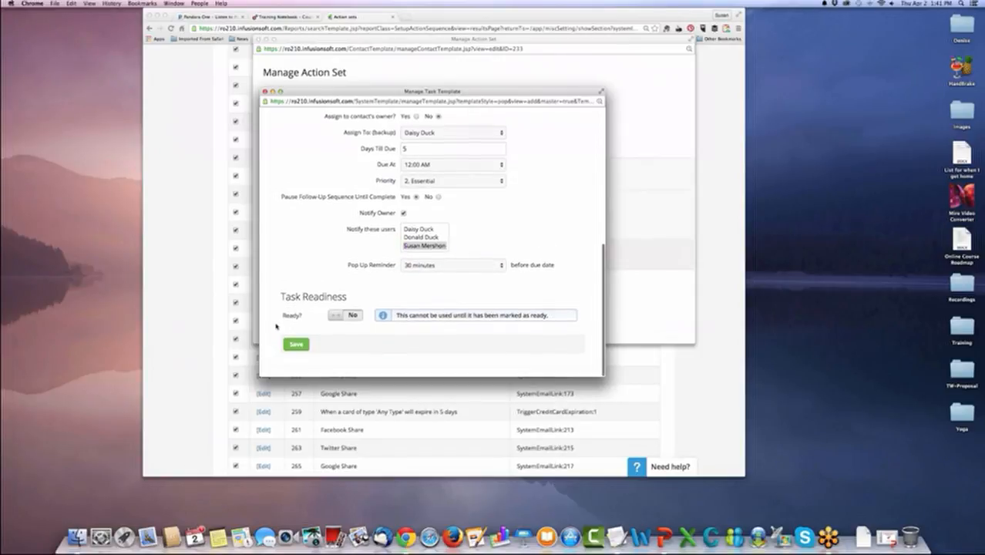
{"action": "left_click", "coordinate": [349, 316]}
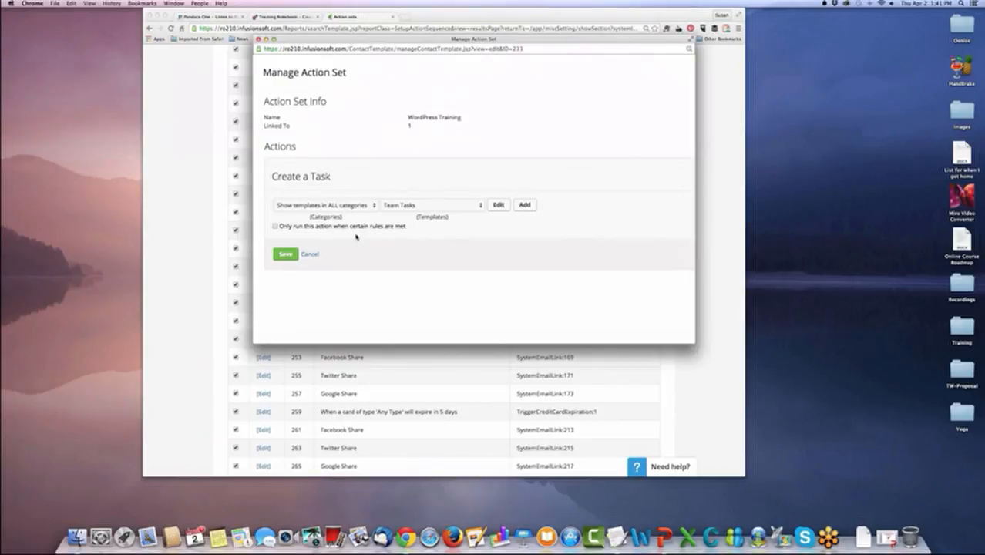
Limit the Create a Task action to run only when certain rules are met and create a rule set named "Follow Up".
{"action": "left_click", "coordinate": [275, 226]}
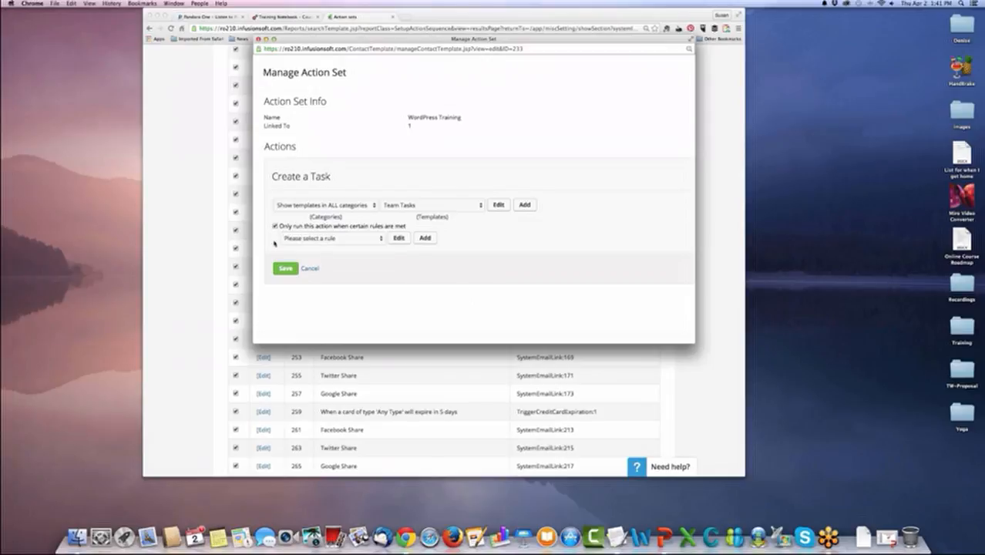
{"action": "left_click", "coordinate": [368, 239]}
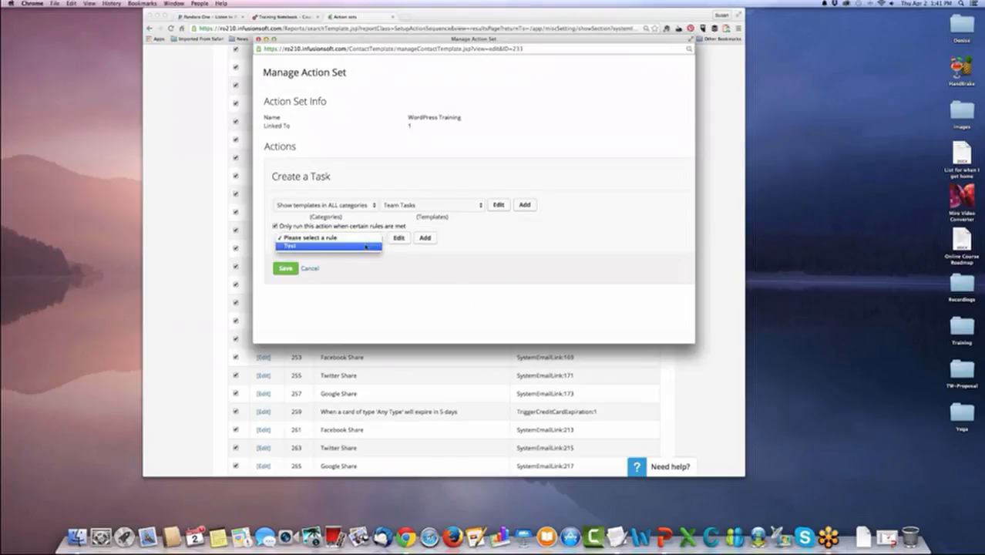
{"action": "left_click", "coordinate": [392, 256]}
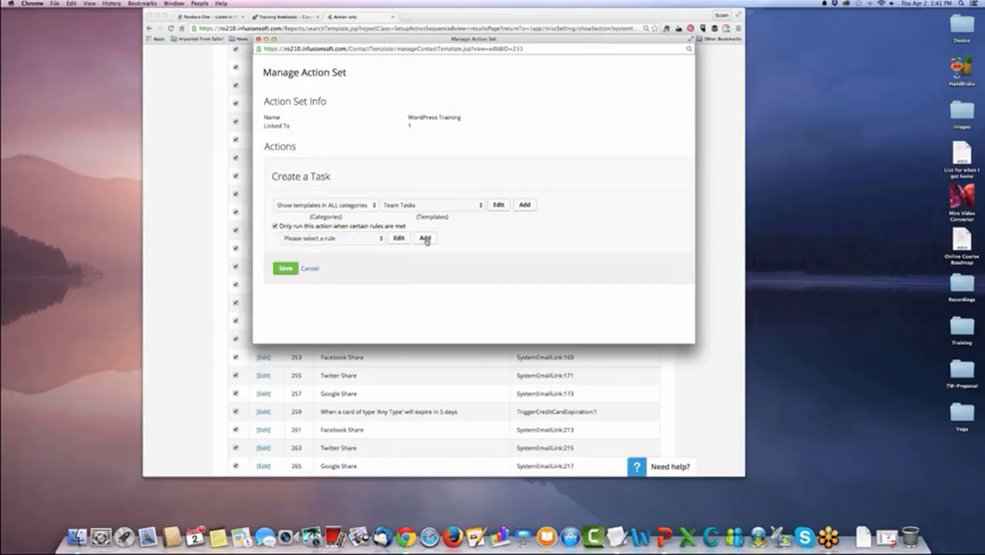
{"action": "left_click", "coordinate": [425, 238]}
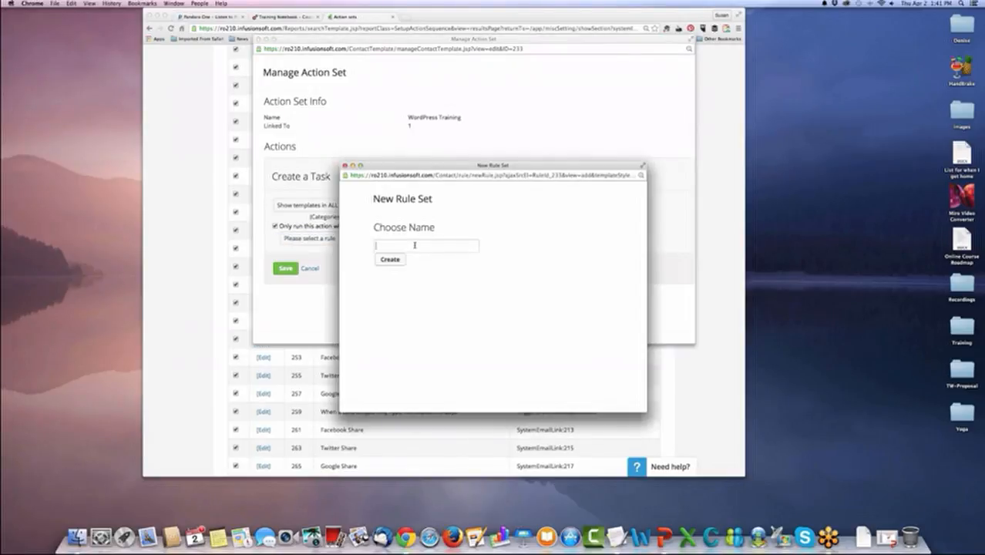
{"action": "type", "text": "Follow Up"}
{"action": "key", "text": "Return"}
Review the match options for the Follow Up rule set and make it true when Any of the criteria are true.
{"action": "left_click", "coordinate": [523, 263]}
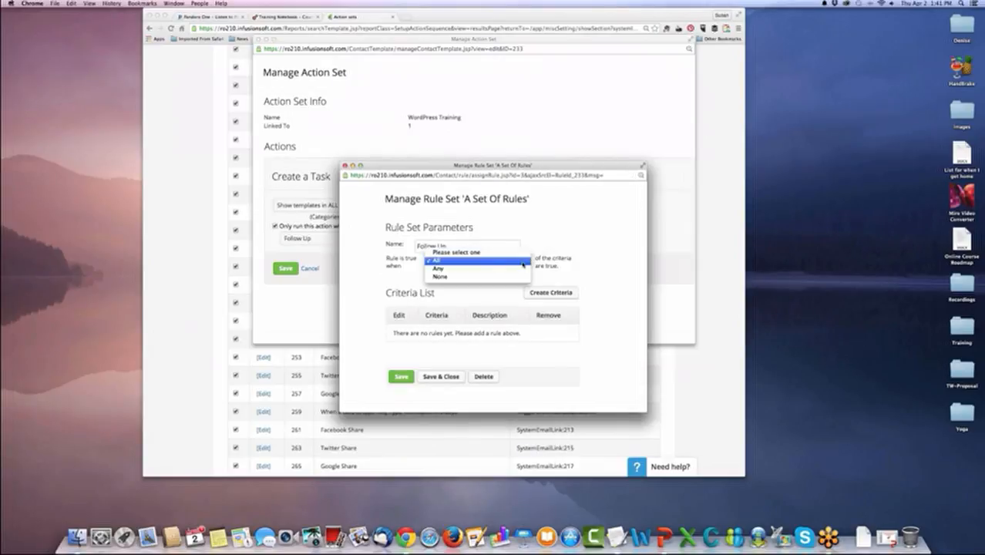
{"action": "left_click", "coordinate": [396, 266]}
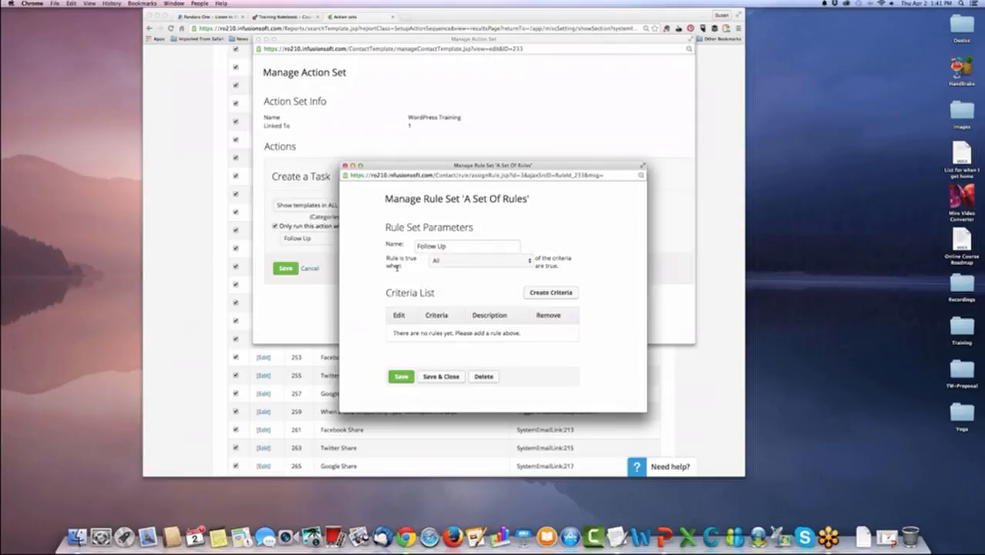
{"action": "left_click", "coordinate": [516, 264]}
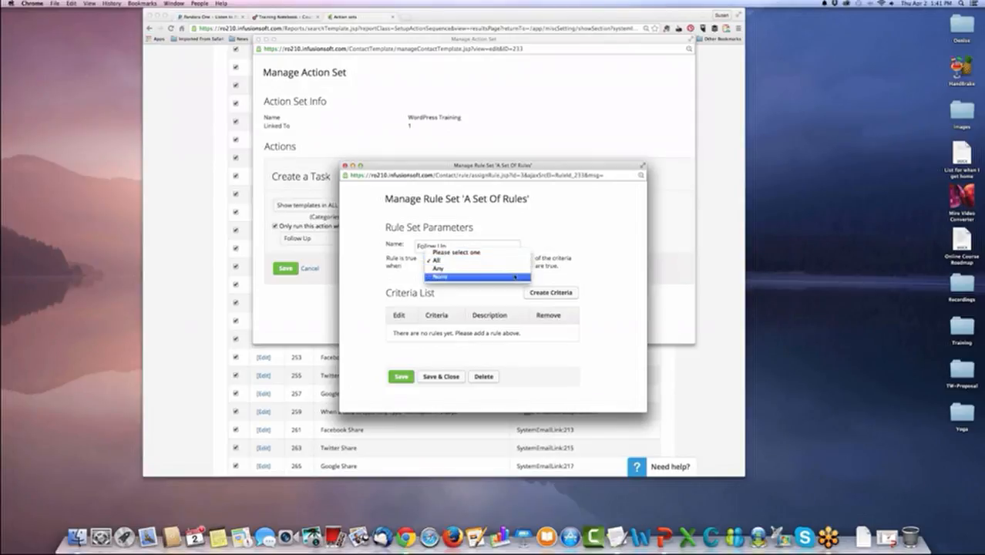
{"action": "left_click", "coordinate": [478, 268]}
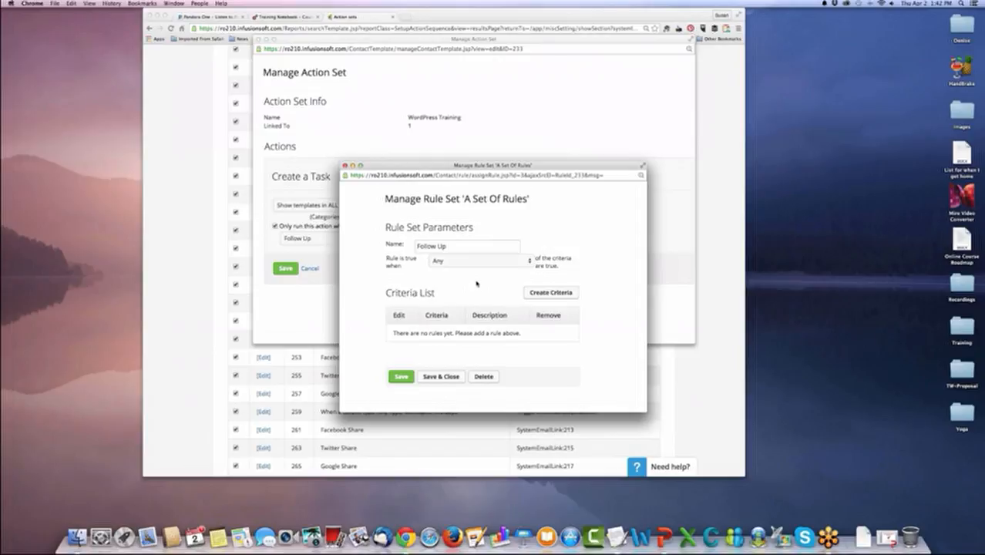
{"action": "left_click", "coordinate": [505, 264]}
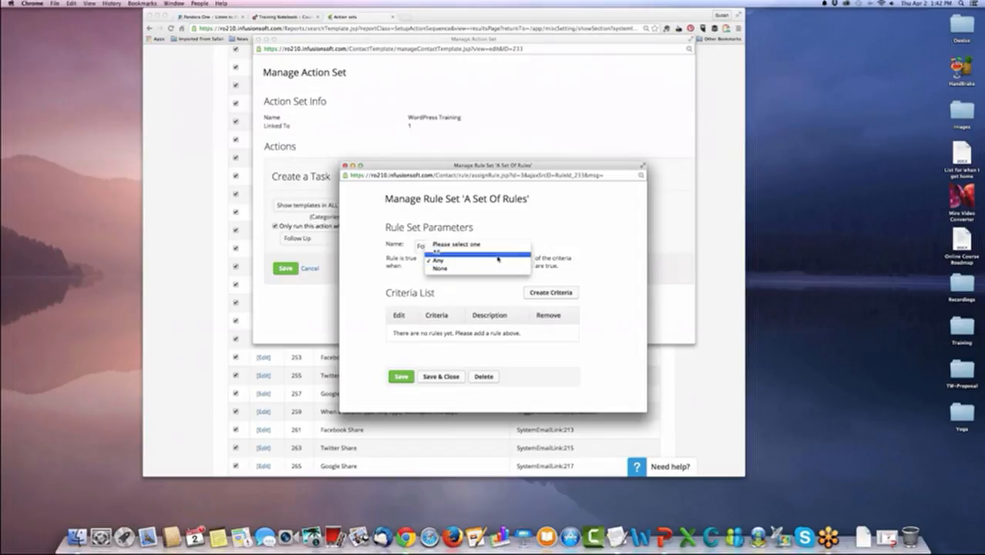
{"action": "left_click", "coordinate": [497, 260]}
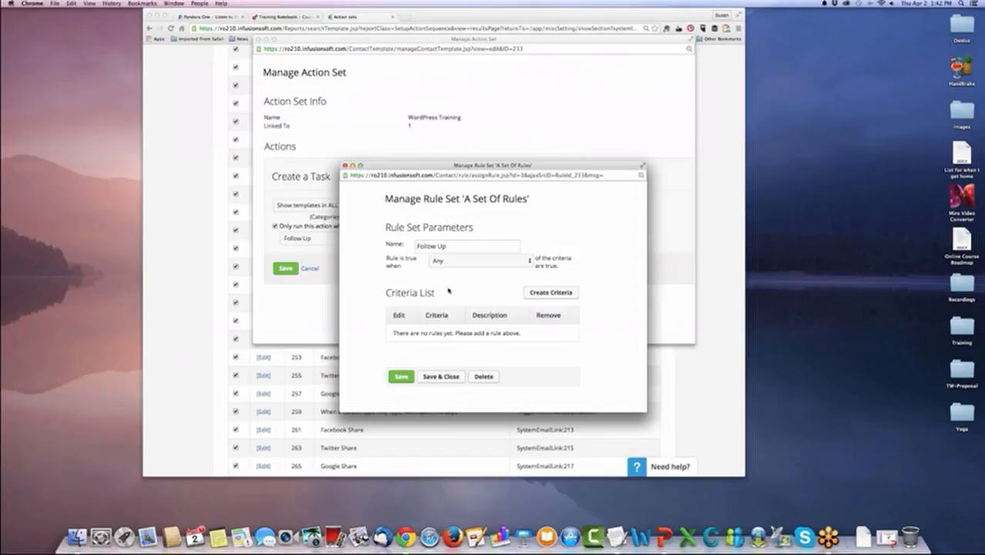
Start a new criterion for the Follow Up rule set on the Contact Us Comments field from Contact - contact us (custom).
{"action": "left_click", "coordinate": [537, 295]}
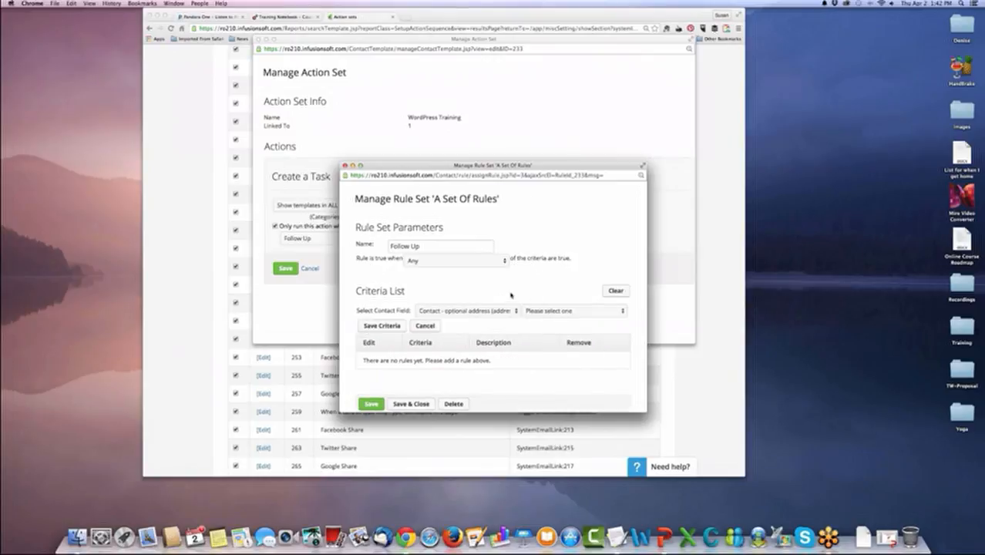
{"action": "scroll", "coordinate": [445, 289], "scroll_direction": "down", "scroll_amount": 1}
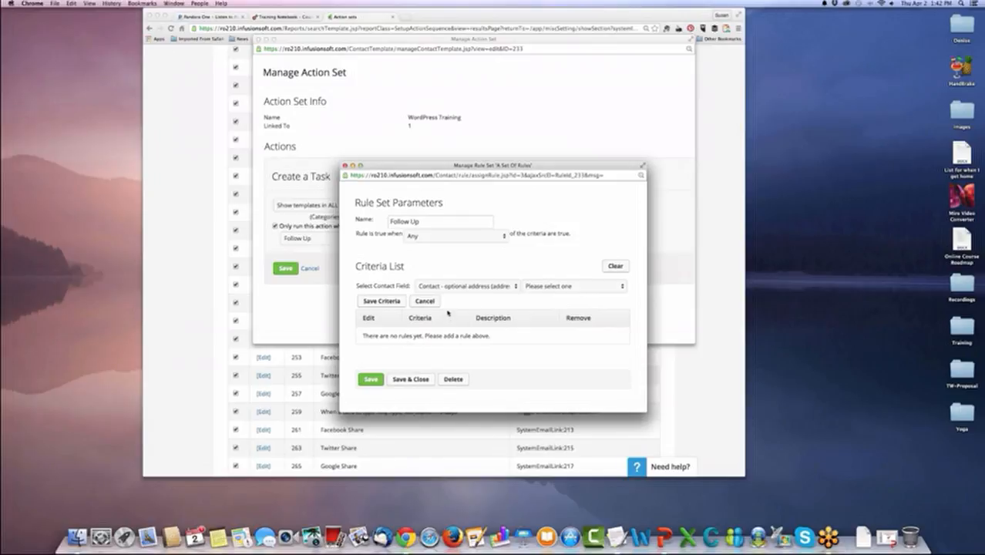
{"action": "left_click", "coordinate": [508, 287]}
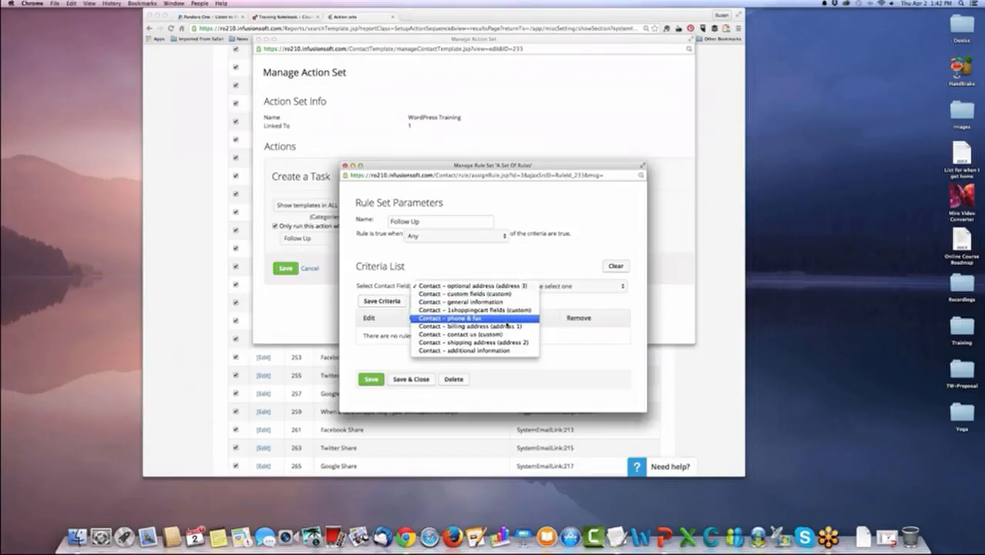
{"action": "left_click", "coordinate": [506, 348]}
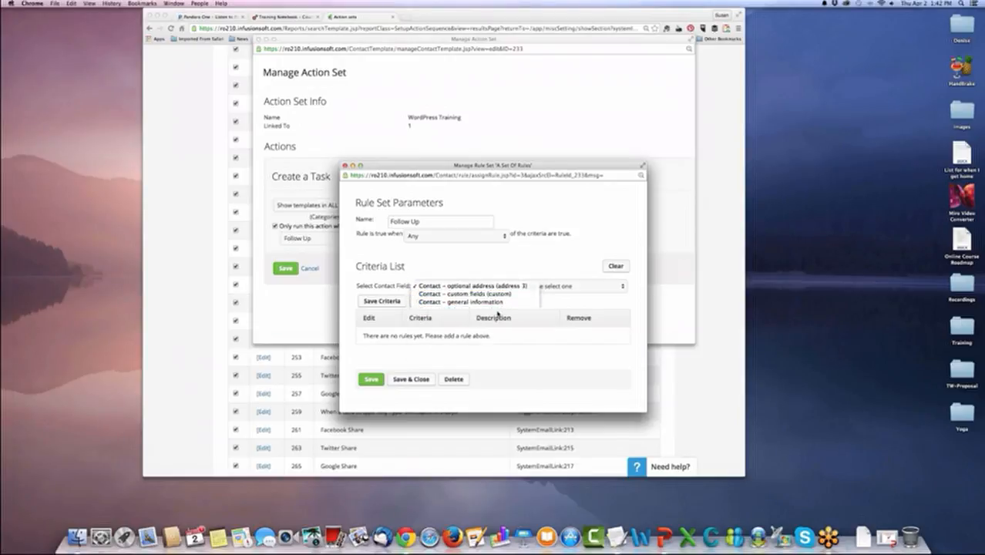
{"action": "left_click", "coordinate": [486, 289]}
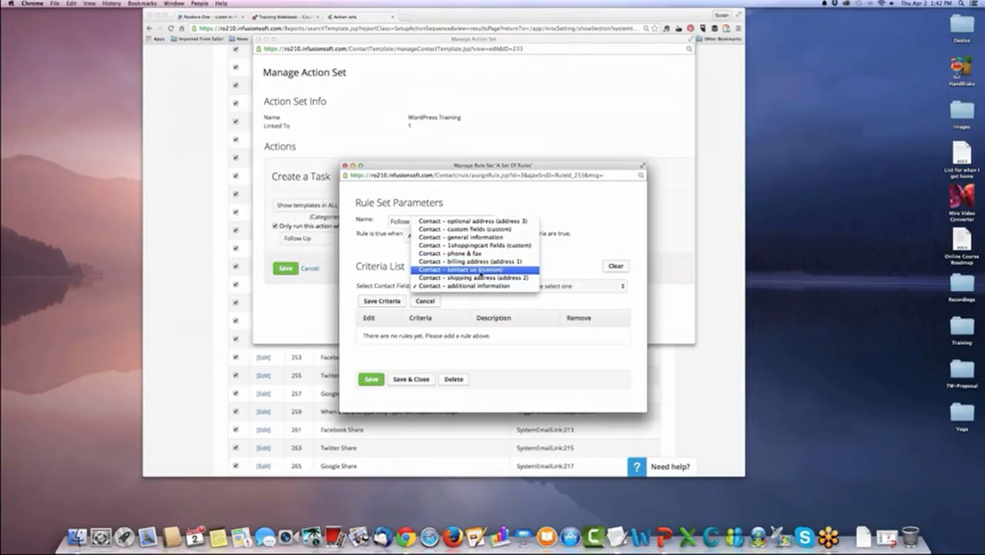
{"action": "left_click", "coordinate": [480, 271]}
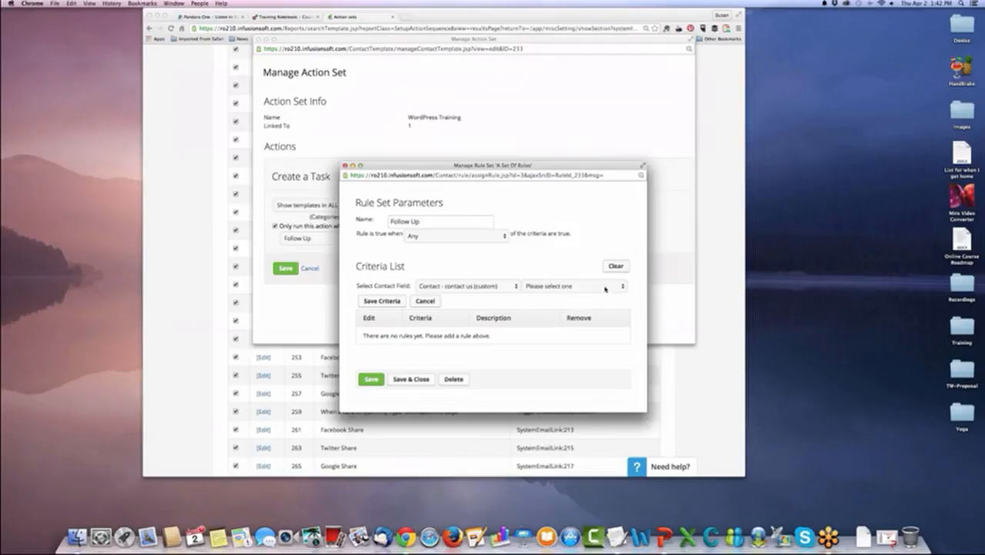
{"action": "left_click", "coordinate": [605, 289]}
{"action": "left_click", "coordinate": [602, 293]}
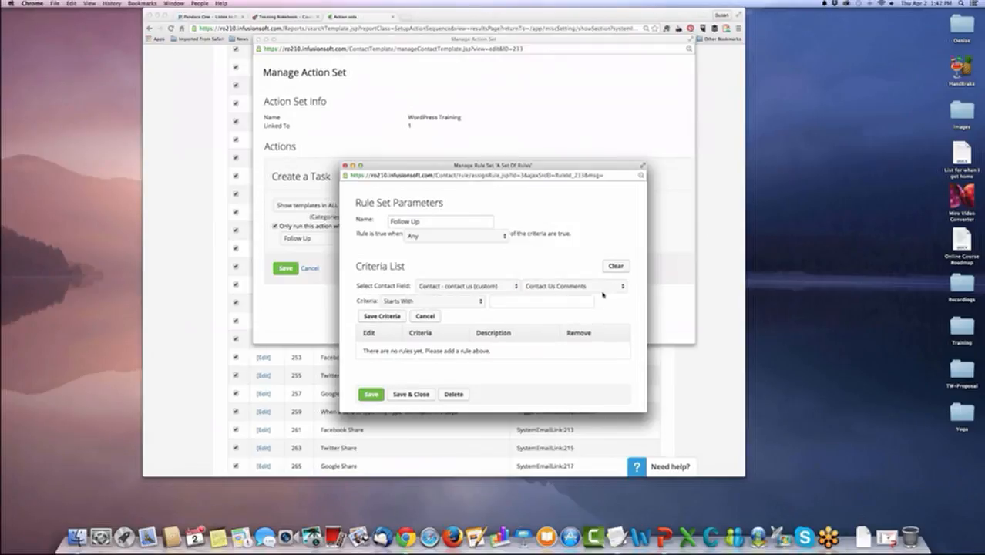
Set the Contact Us Comments criterion to Contains "call" and save the criterion.
{"action": "left_click", "coordinate": [475, 306]}
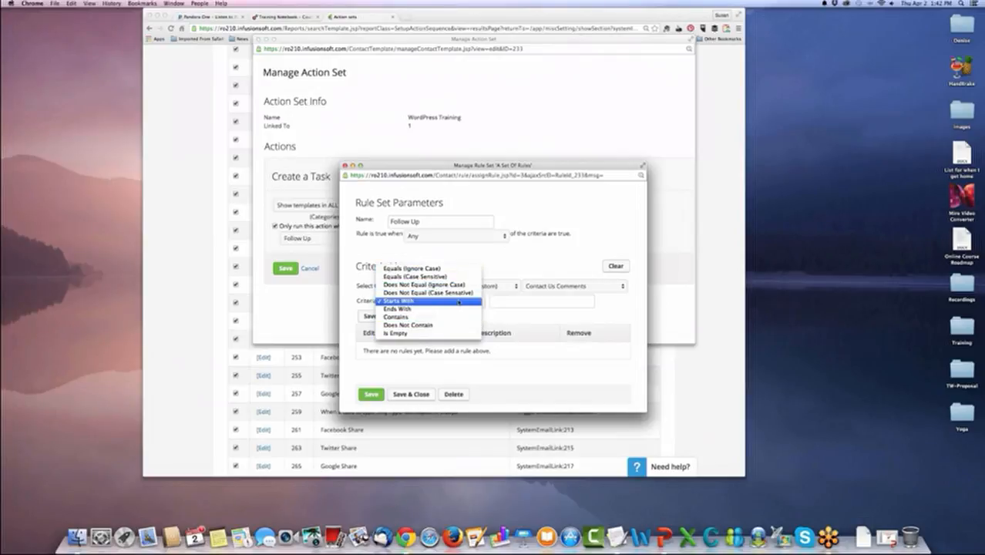
{"action": "left_click", "coordinate": [459, 317]}
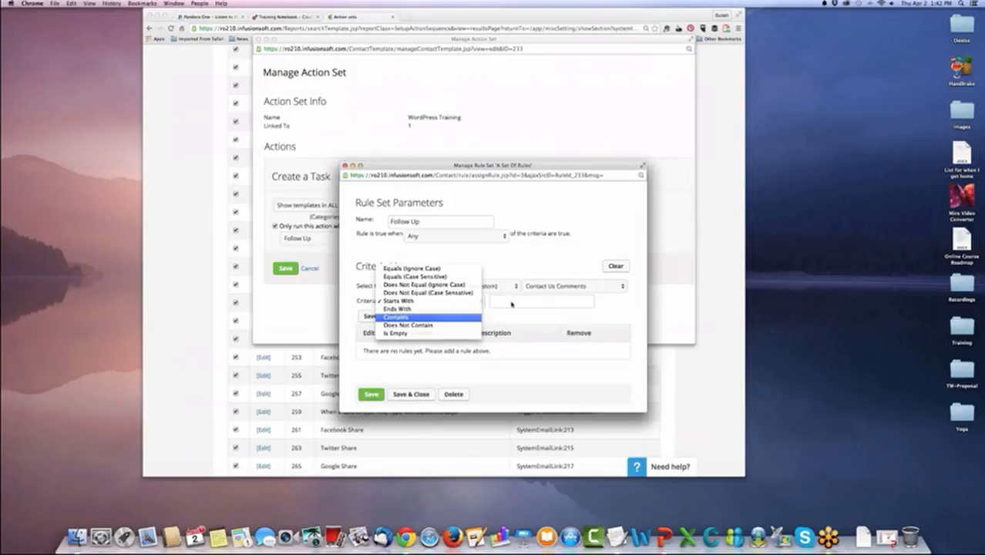
{"action": "left_click", "coordinate": [515, 299]}
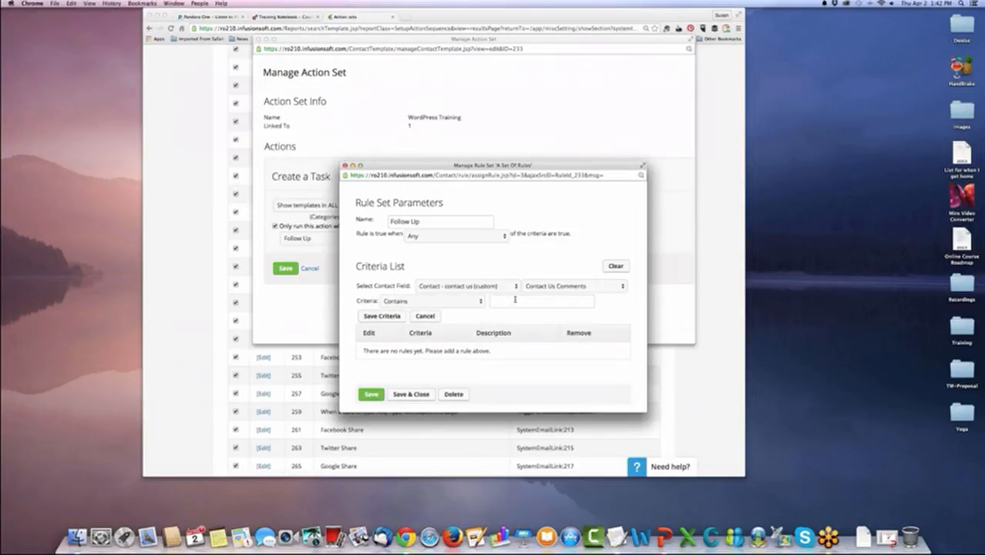
{"action": "type", "text": "call"}
{"action": "left_click", "coordinate": [383, 316]}
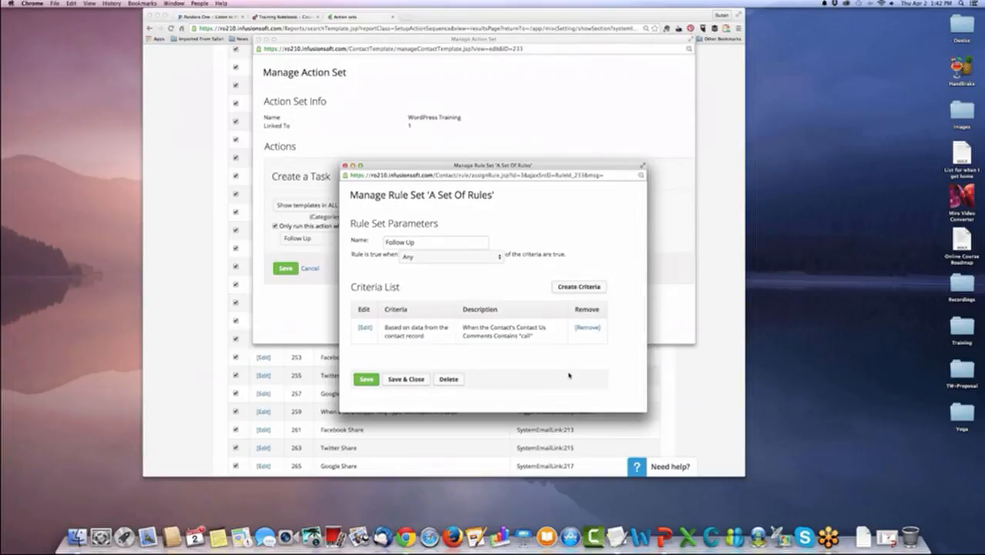
Add a second criterion that the optional address field City (Optional) Starts With "Phoenix".
{"action": "left_click", "coordinate": [578, 288]}
{"action": "left_click", "coordinate": [551, 307]}
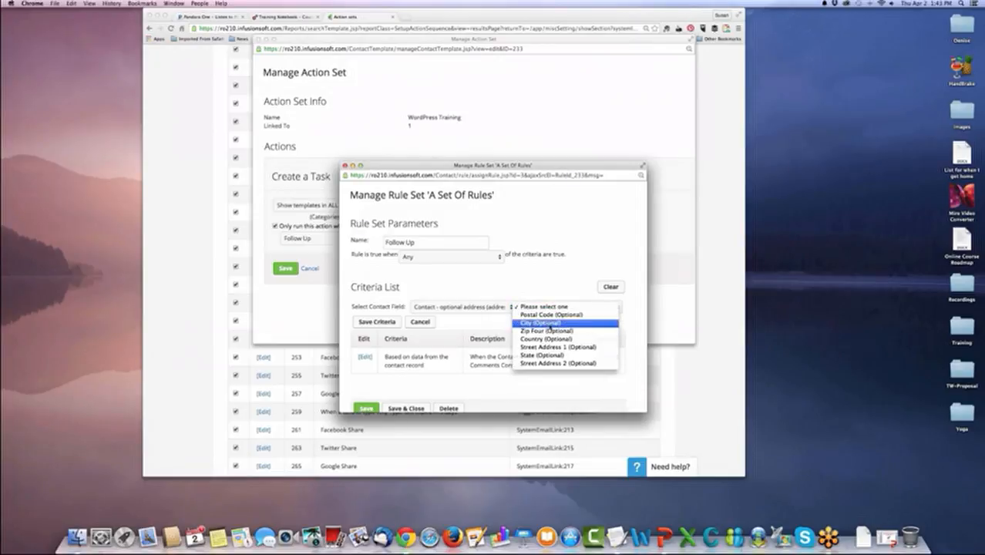
{"action": "left_click", "coordinate": [548, 325]}
{"action": "left_click", "coordinate": [525, 325]}
{"action": "type", "text": "Ph"}
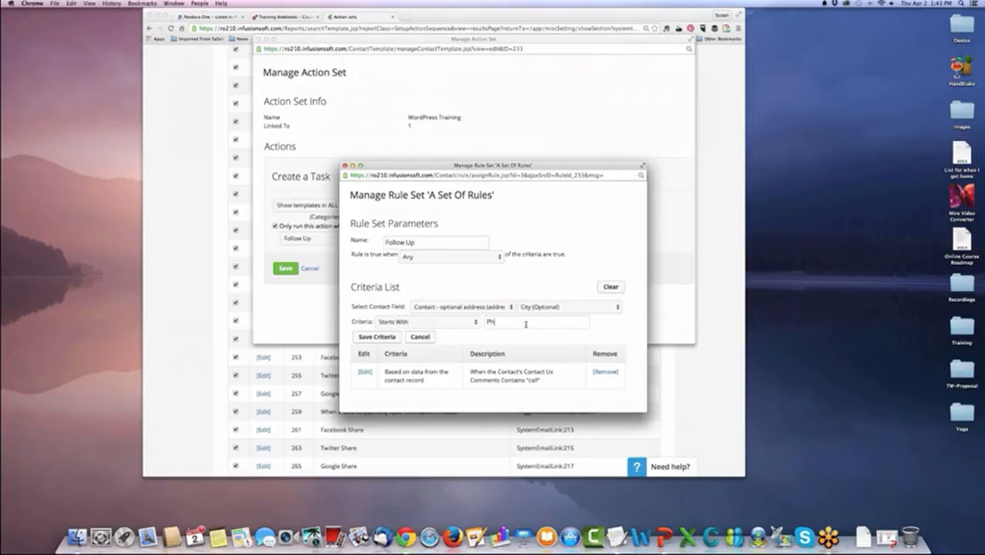
{"action": "type", "text": "oenix"}
{"action": "left_click", "coordinate": [376, 337]}
Save and close the Follow Up rule set and save the Create a Task action that uses it.
{"action": "scroll", "coordinate": [367, 382], "scroll_direction": "down", "scroll_amount": 2}
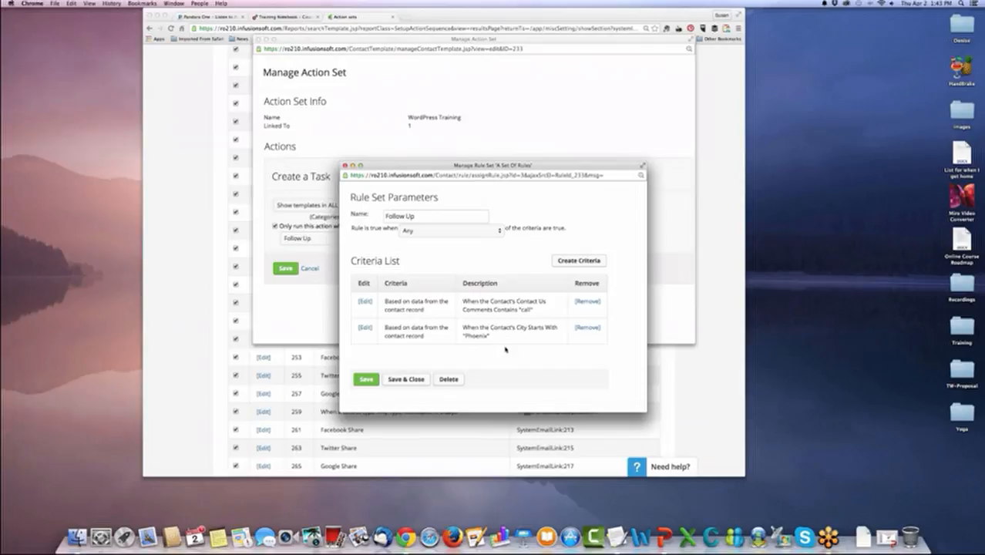
{"action": "scroll", "coordinate": [400, 293], "scroll_direction": "up", "scroll_amount": 2}
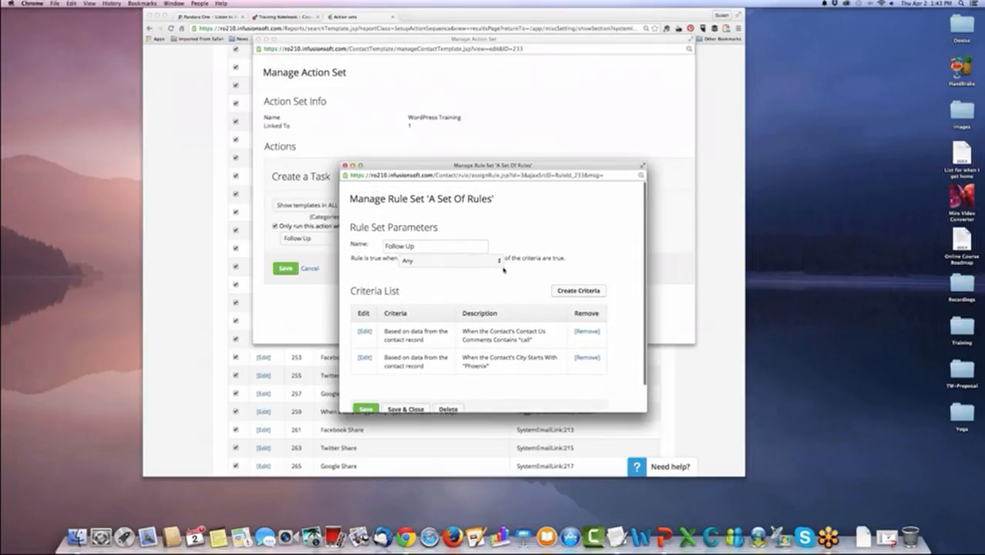
{"action": "scroll", "coordinate": [523, 272], "scroll_direction": "down", "scroll_amount": 2}
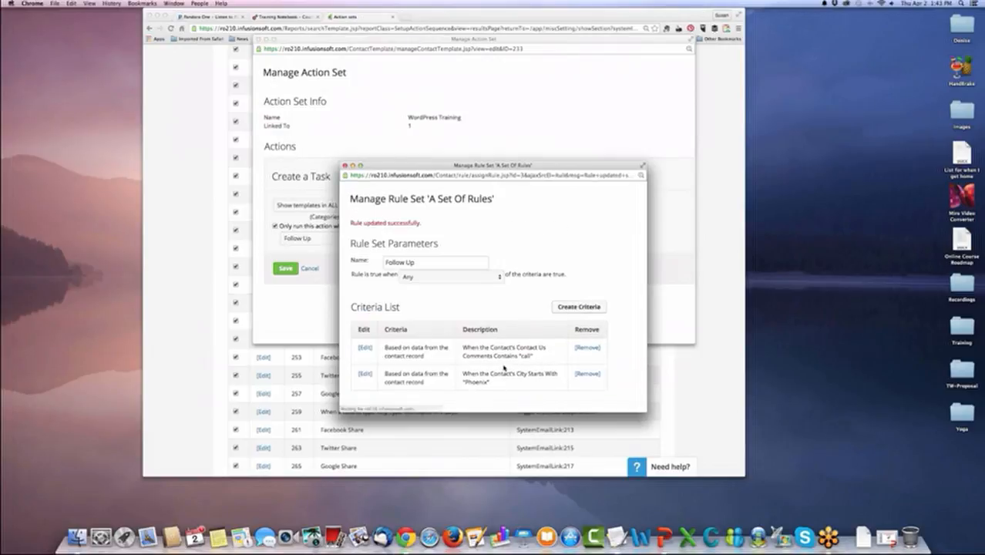
{"action": "scroll", "coordinate": [504, 368], "scroll_direction": "down", "scroll_amount": 2}
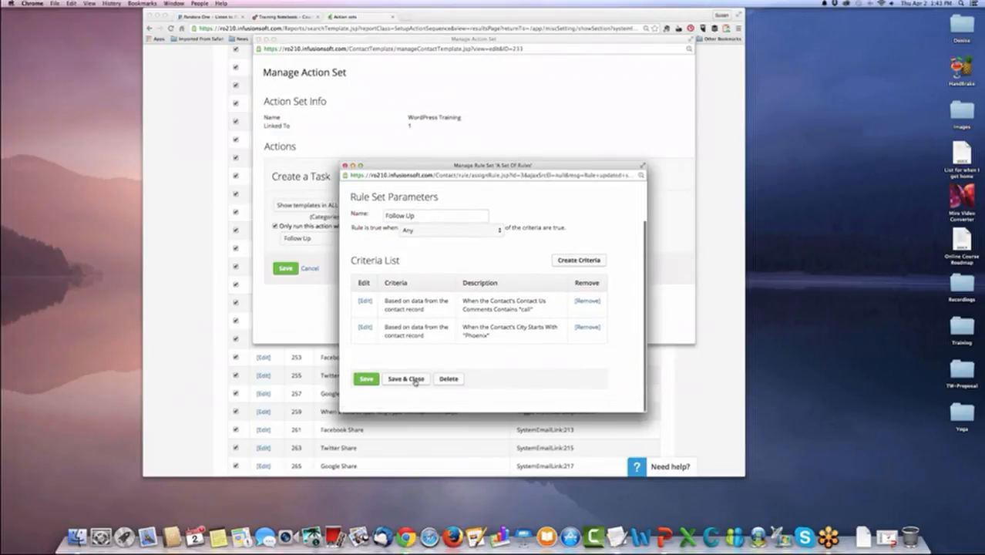
{"action": "key", "text": "super+w"}
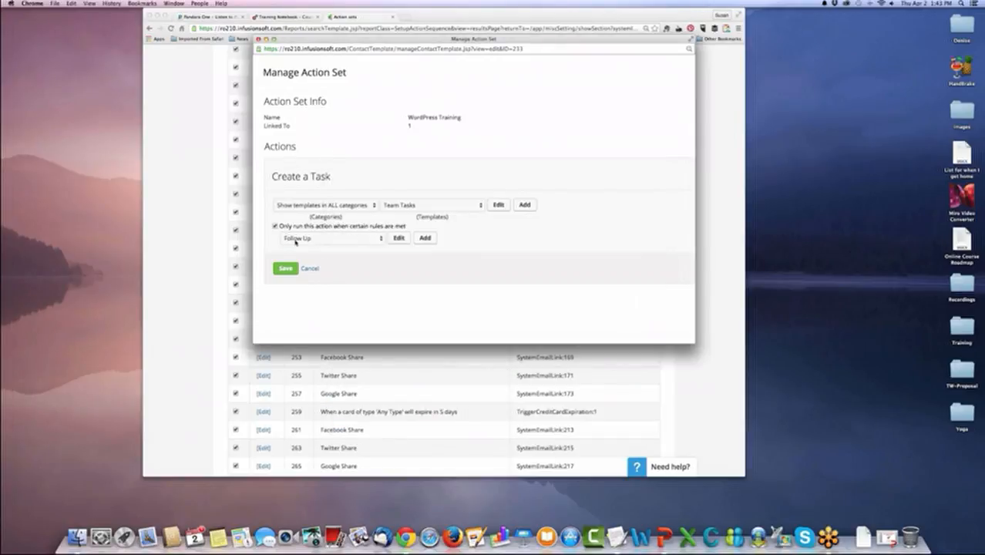
{"action": "left_click", "coordinate": [285, 269]}
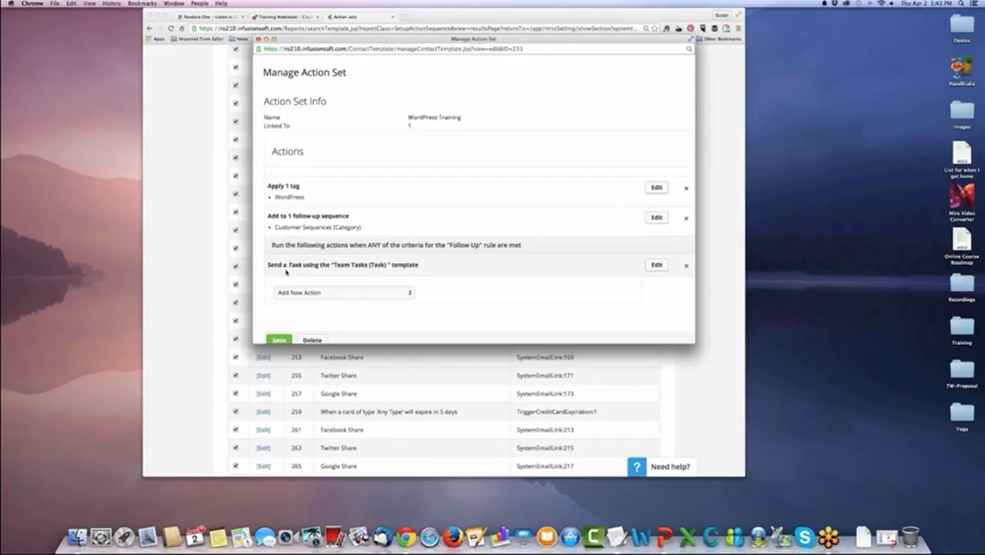
Examine the bundle and payment plan choices of a new Create an Order action and leave it without saving.
{"action": "scroll", "coordinate": [410, 249], "scroll_direction": "down", "scroll_amount": 2}
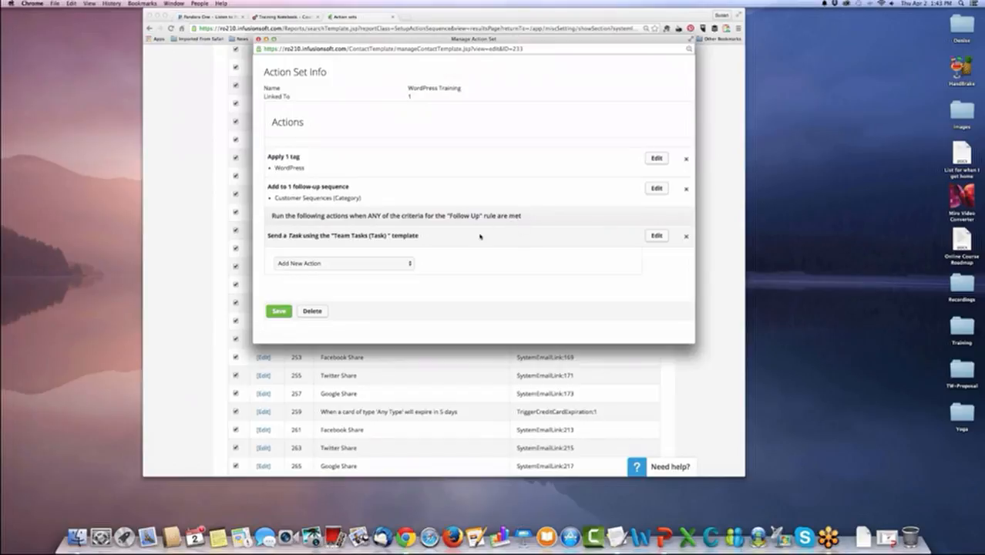
{"action": "left_click", "coordinate": [410, 264]}
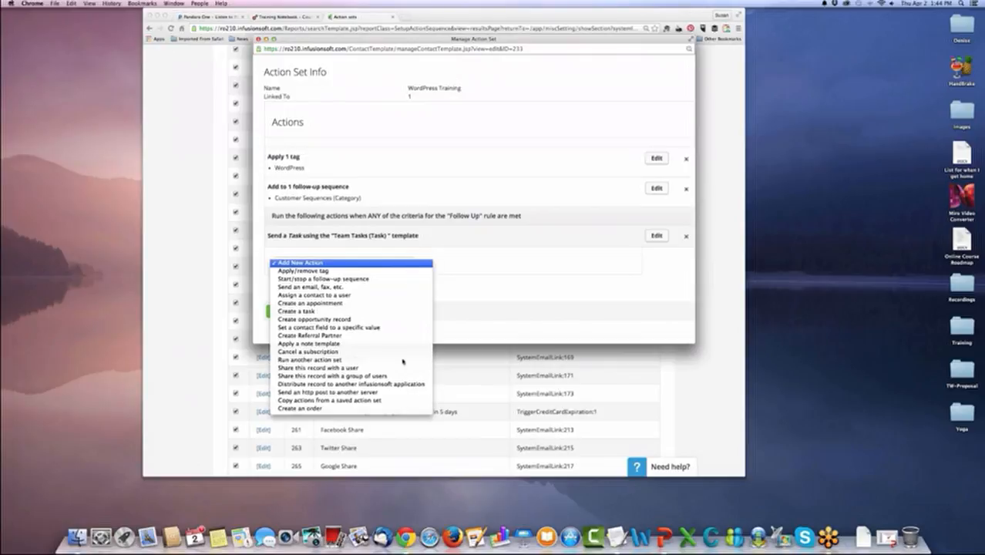
{"action": "left_click", "coordinate": [420, 408]}
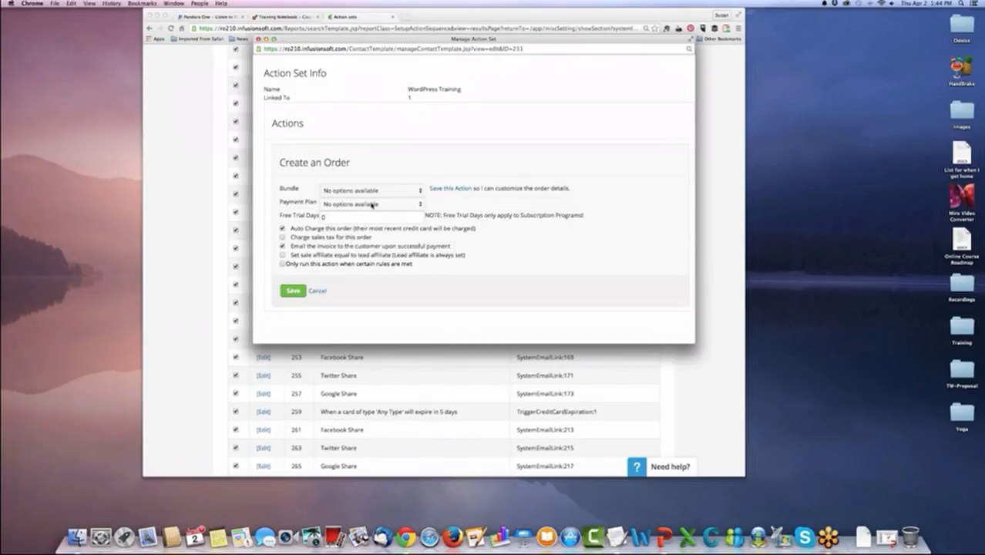
{"action": "left_click", "coordinate": [418, 190]}
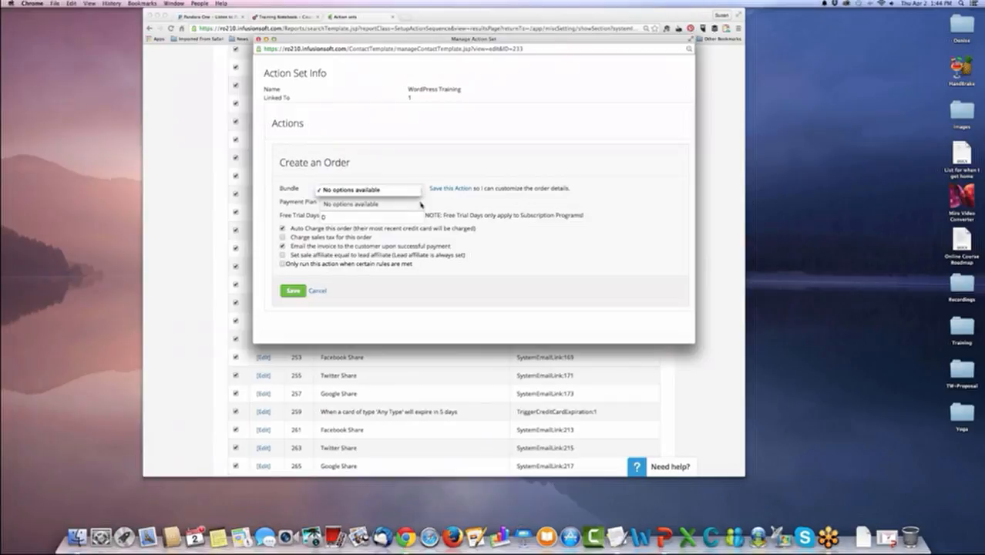
{"action": "left_click", "coordinate": [421, 205]}
{"action": "left_click", "coordinate": [414, 203]}
{"action": "left_click", "coordinate": [412, 190]}
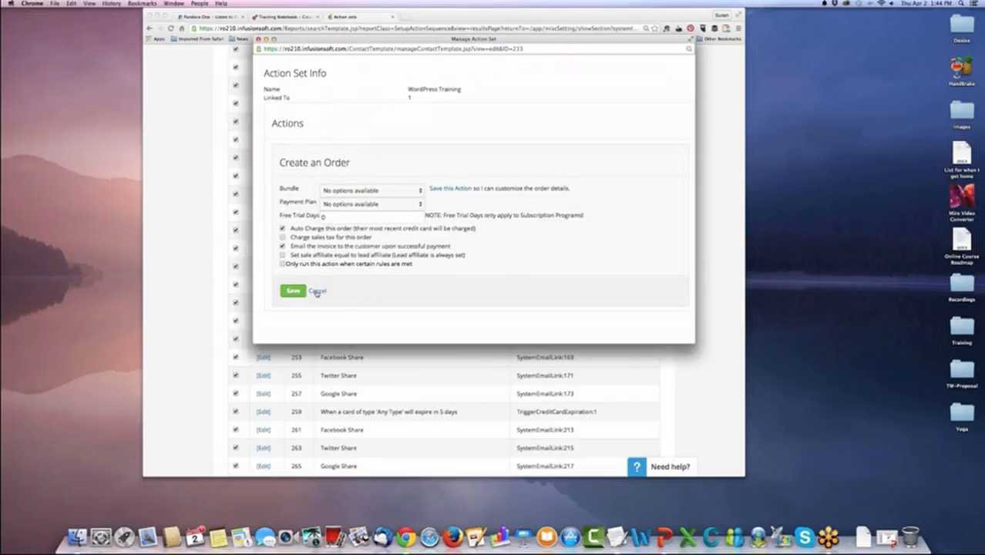
{"action": "left_click", "coordinate": [315, 292]}
Save the WordPress Training action set.
{"action": "scroll", "coordinate": [324, 309], "scroll_direction": "down", "scroll_amount": 1}
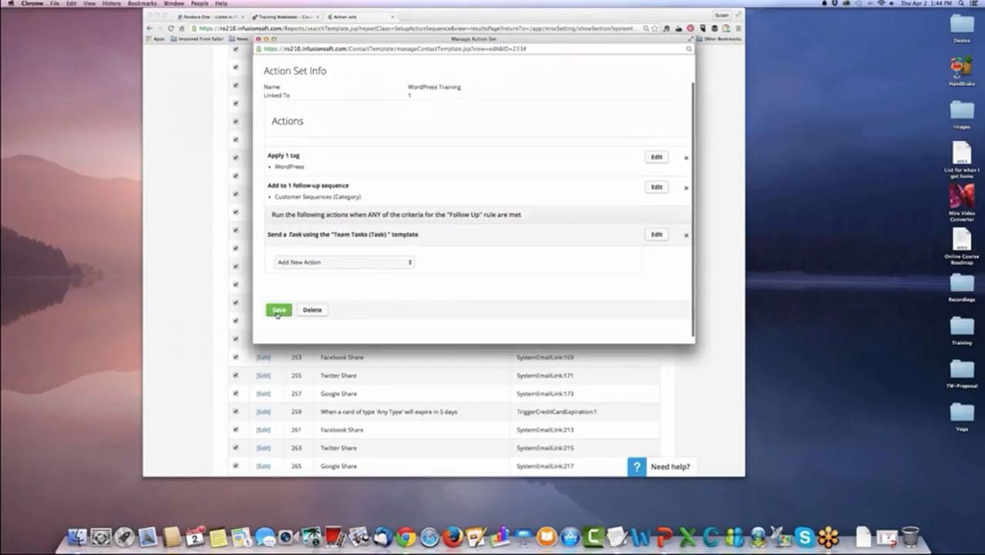
{"action": "left_click", "coordinate": [278, 311]}
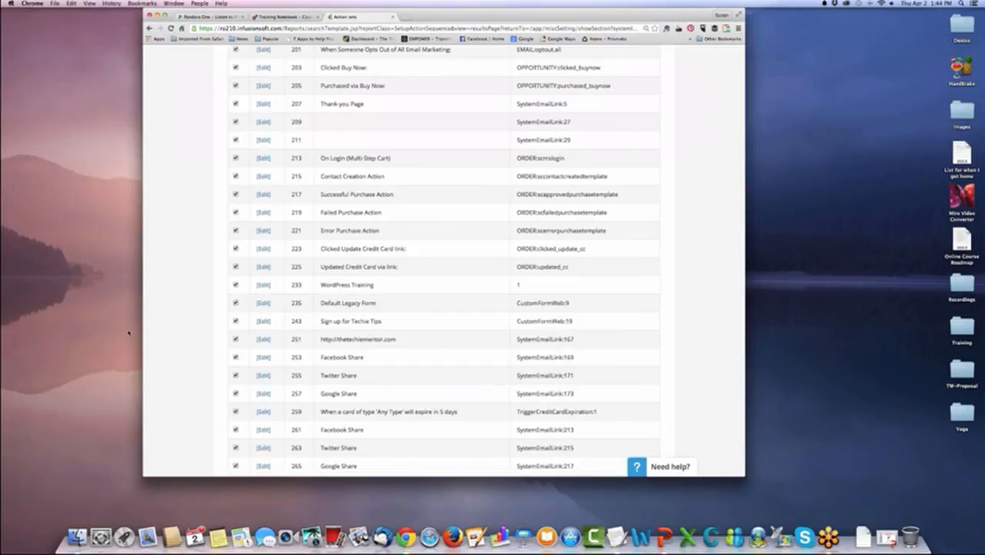
Start a new action set from the Action sets list and name it "Live Event".
{"action": "scroll", "coordinate": [197, 286], "scroll_direction": "down", "scroll_amount": 3}
{"action": "scroll", "coordinate": [202, 278], "scroll_direction": "up", "scroll_amount": 15}
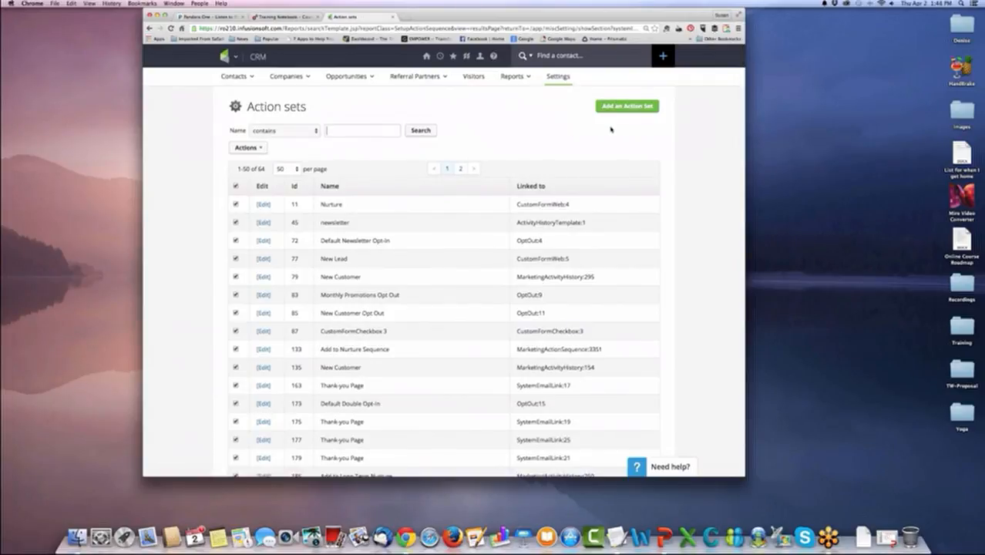
{"action": "scroll", "coordinate": [647, 155], "scroll_direction": "down", "scroll_amount": 1}
{"action": "scroll", "coordinate": [646, 155], "scroll_direction": "down", "scroll_amount": 2}
{"action": "scroll", "coordinate": [420, 160], "scroll_direction": "up", "scroll_amount": 4}
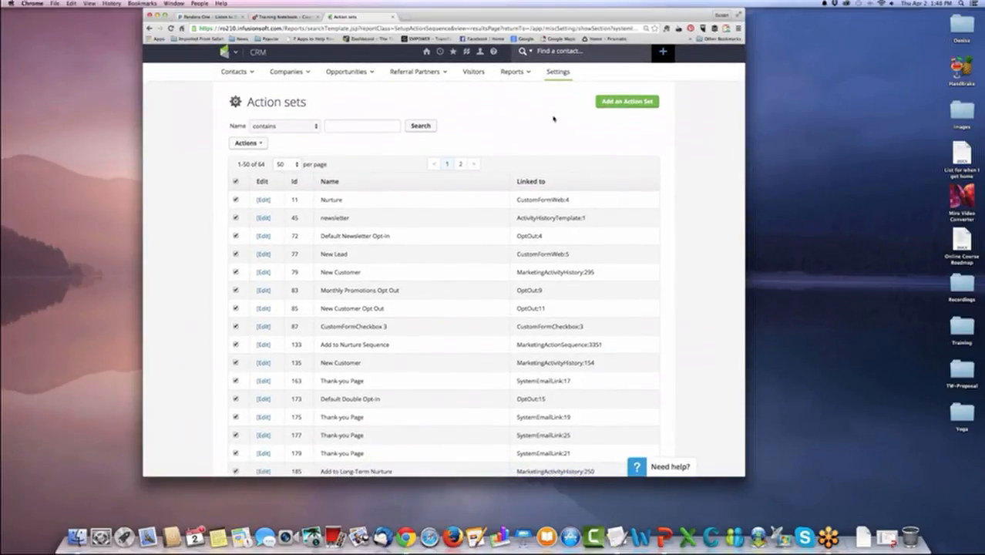
{"action": "left_click", "coordinate": [623, 102]}
{"action": "left_click_drag", "start_coordinate": [578, 139], "coordinate": [550, 92]}
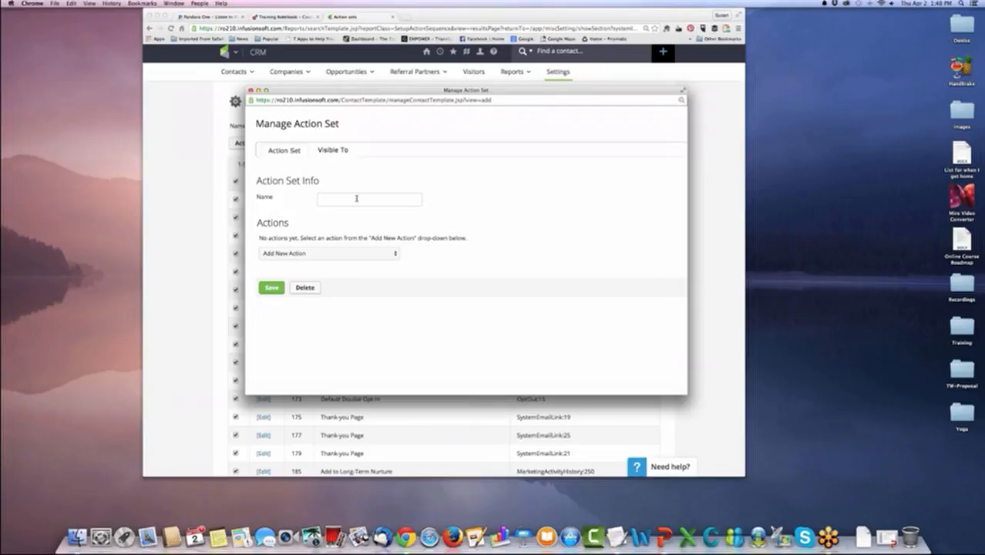
{"action": "left_click", "coordinate": [356, 198]}
{"action": "type", "text": "Live Event"}
Add an Apply/Remove Tag action to the Live Event action set and look through the existing tags.
{"action": "left_click", "coordinate": [388, 250]}
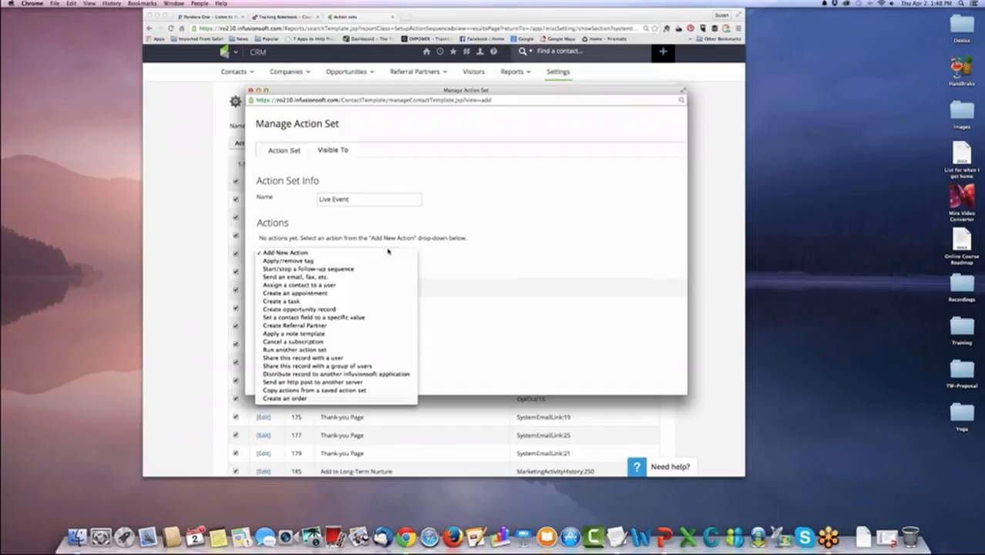
{"action": "left_click", "coordinate": [363, 261]}
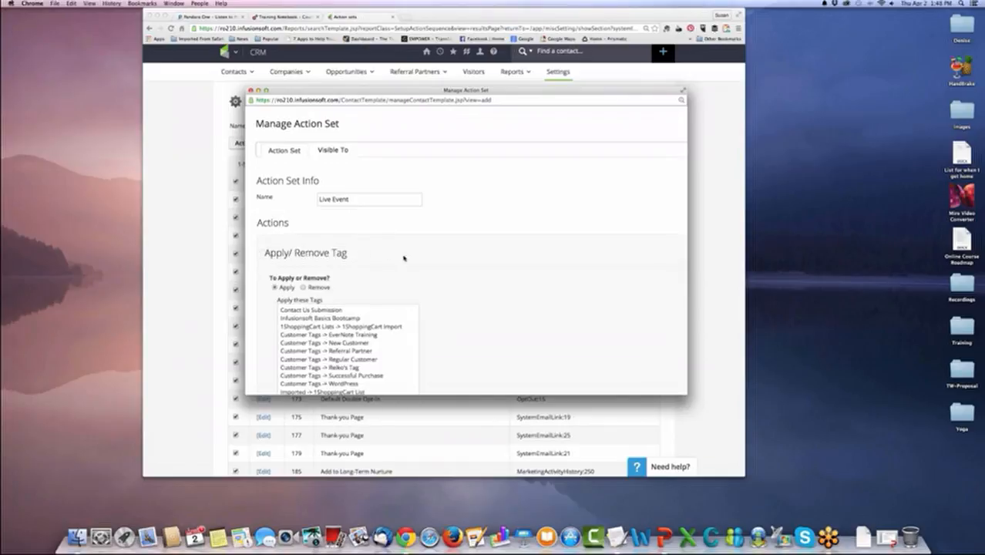
{"action": "scroll", "coordinate": [401, 262], "scroll_direction": "down", "scroll_amount": 2}
{"action": "scroll", "coordinate": [358, 262], "scroll_direction": "down", "scroll_amount": 6}
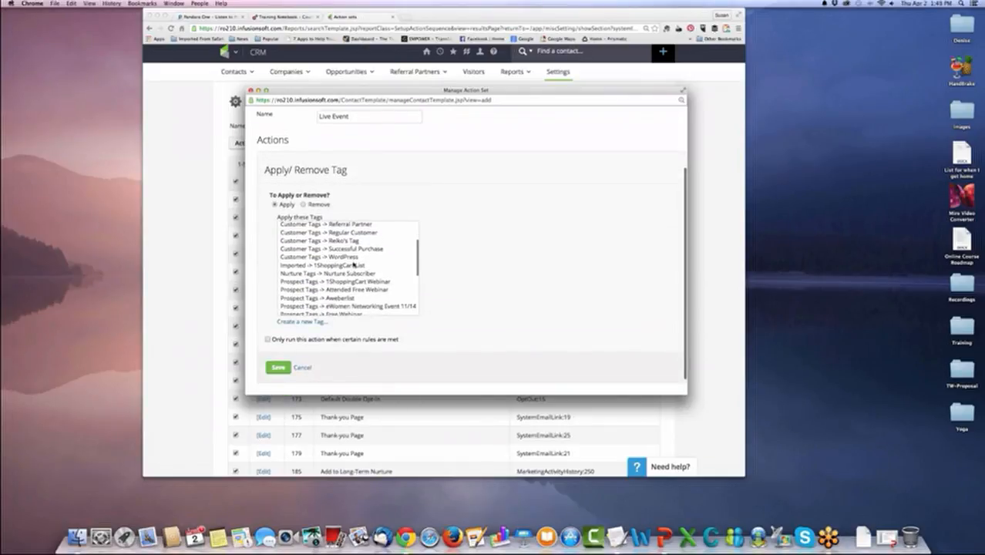
{"action": "scroll", "coordinate": [354, 264], "scroll_direction": "up", "scroll_amount": 6}
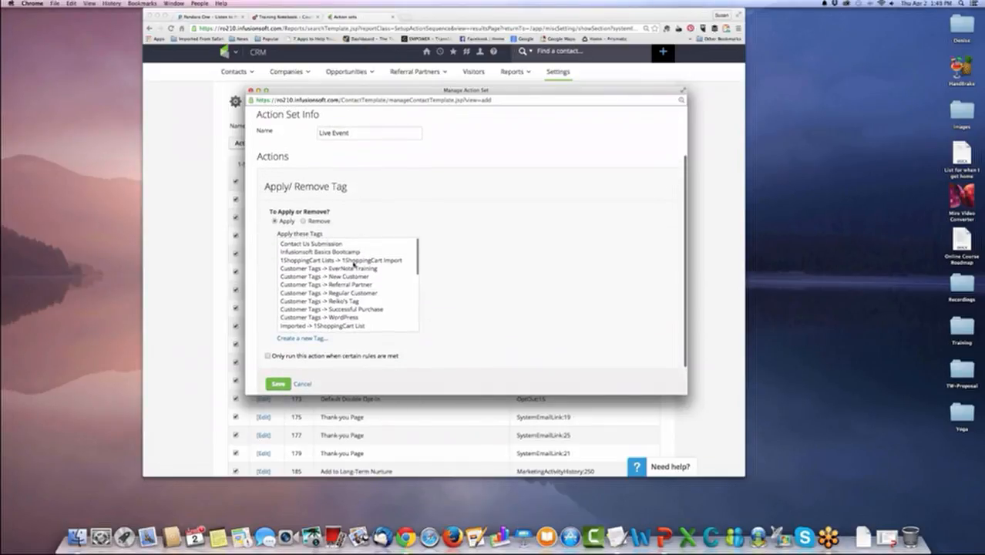
{"action": "scroll", "coordinate": [353, 264], "scroll_direction": "down", "scroll_amount": 5}
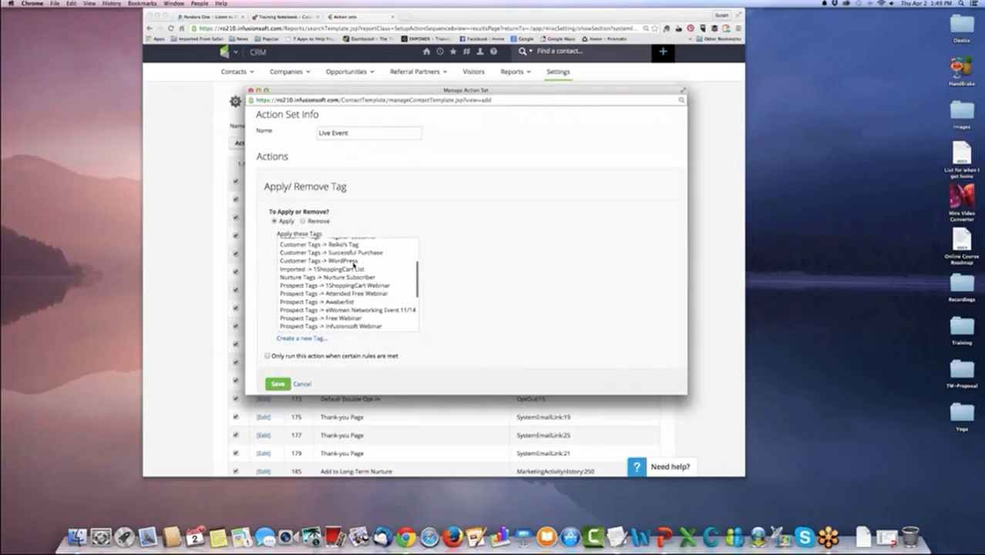
{"action": "scroll", "coordinate": [353, 264], "scroll_direction": "down", "scroll_amount": 5}
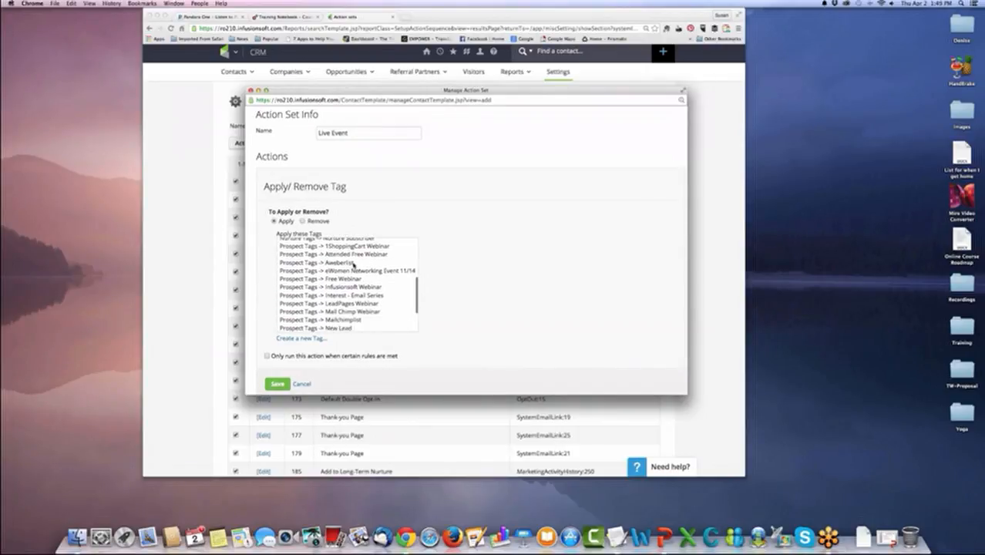
{"action": "scroll", "coordinate": [354, 264], "scroll_direction": "down", "scroll_amount": 5}
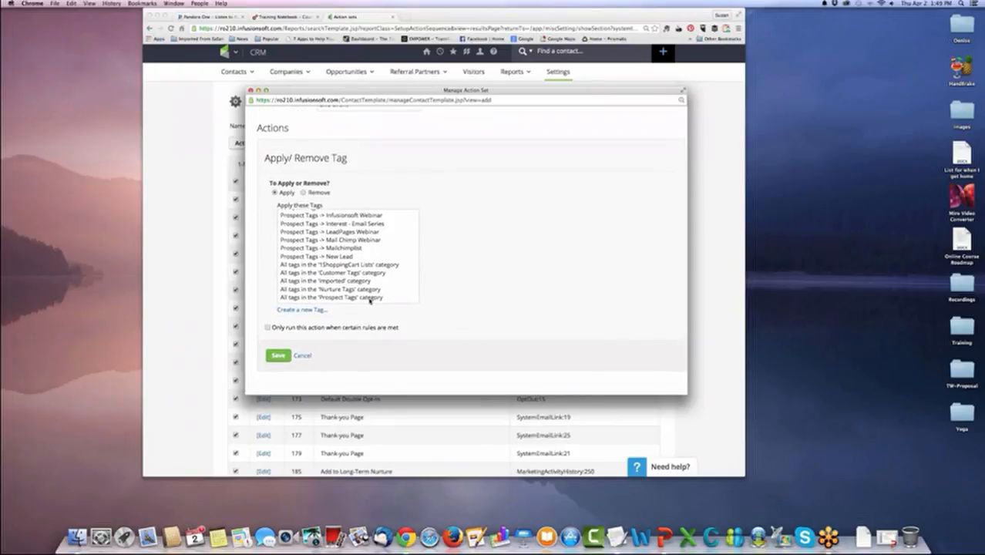
Create a new tag named "Live Event" in the Prospect Tags category.
{"action": "left_click", "coordinate": [295, 311]}
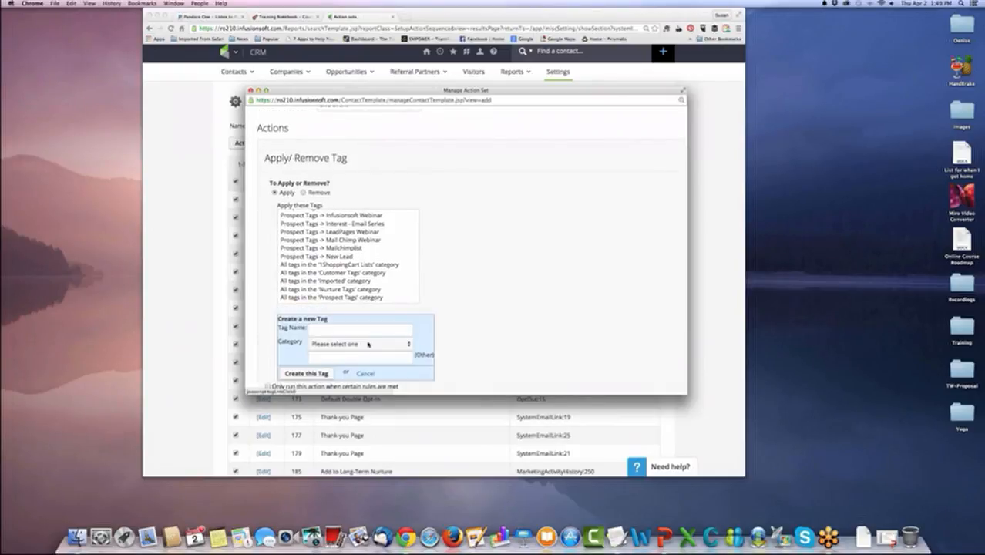
{"action": "type", "text": "Live Event"}
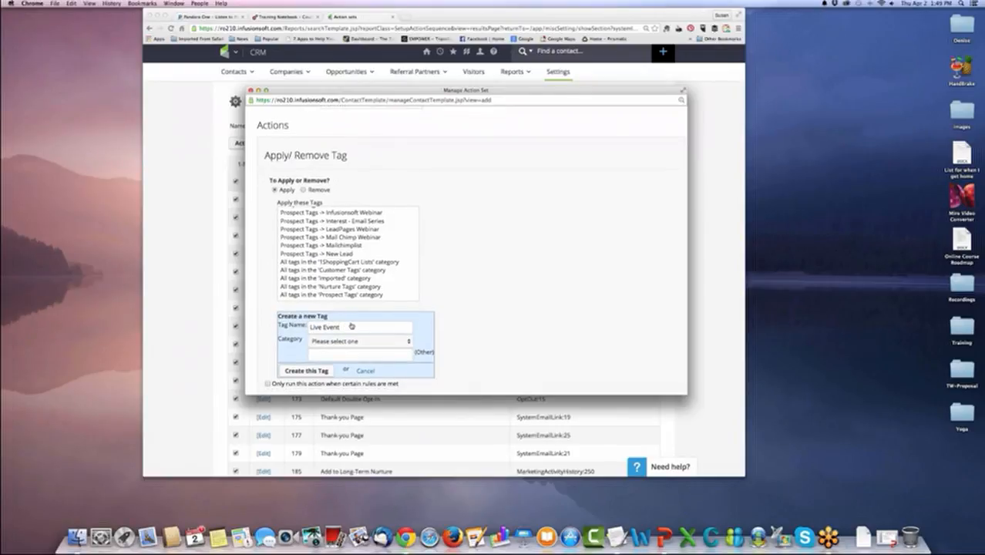
{"action": "scroll", "coordinate": [359, 309], "scroll_direction": "down", "scroll_amount": 3}
{"action": "left_click", "coordinate": [374, 286]}
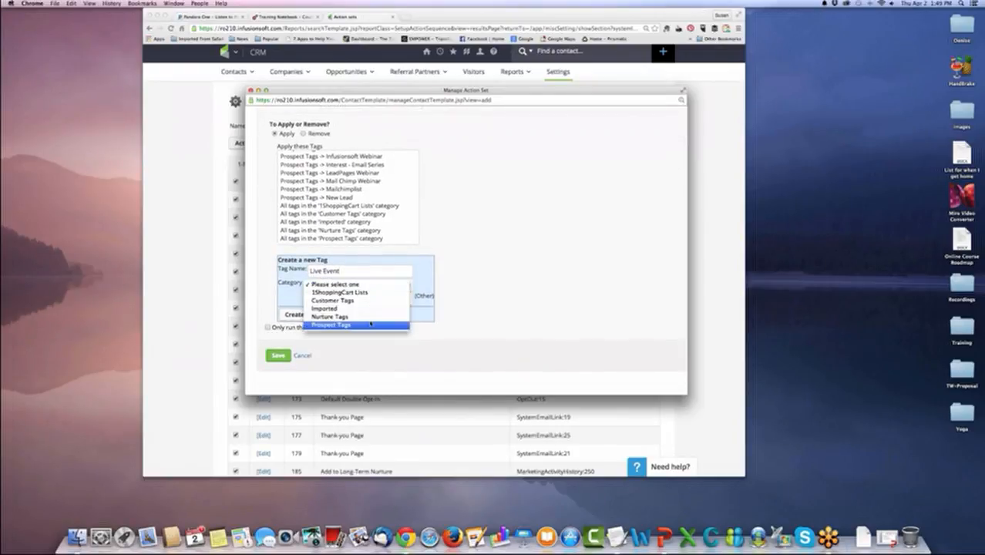
{"action": "left_click", "coordinate": [370, 325]}
{"action": "left_click", "coordinate": [298, 314]}
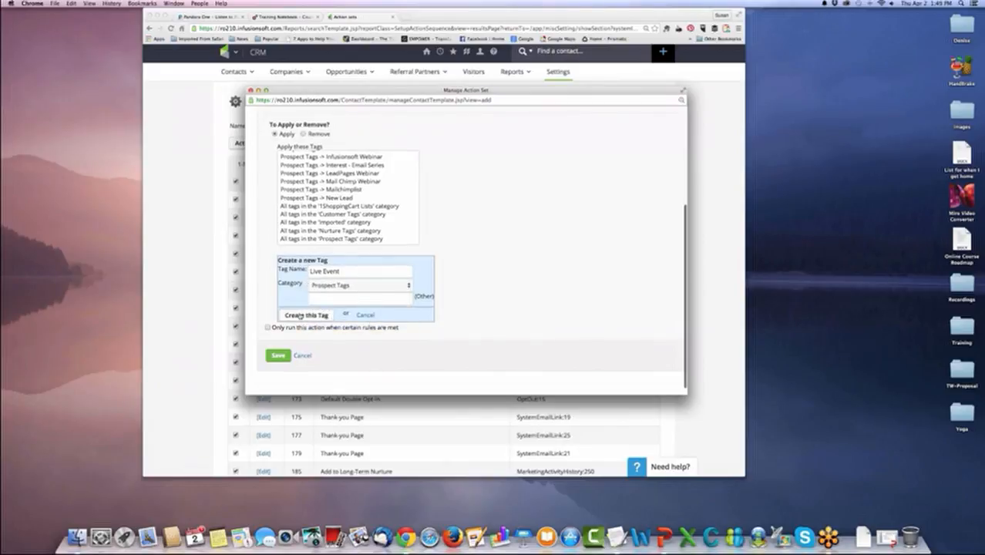
Choose the Prospect Tags -> Live Event tag to apply, without any run rules, and save the tag action.
{"action": "left_click", "coordinate": [332, 299]}
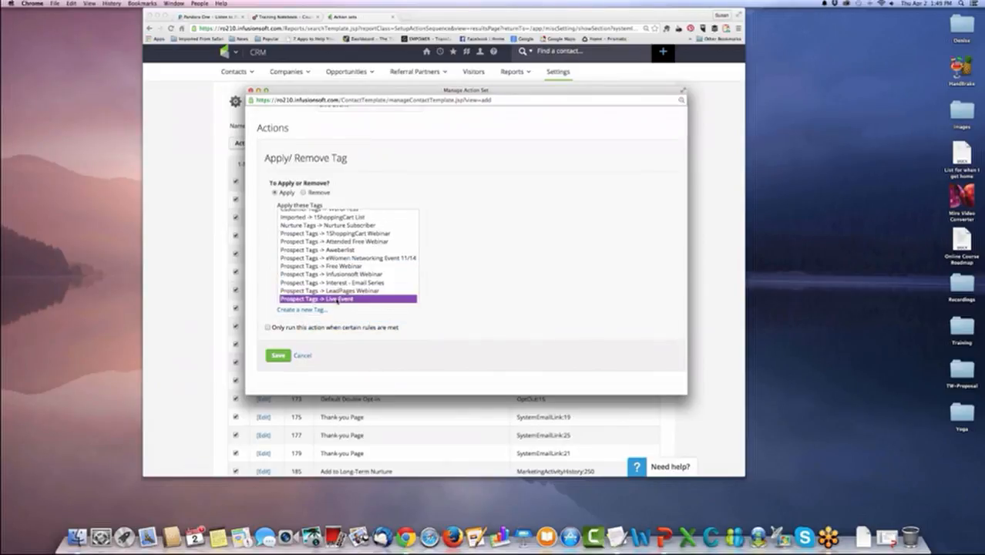
{"action": "left_click", "coordinate": [268, 328]}
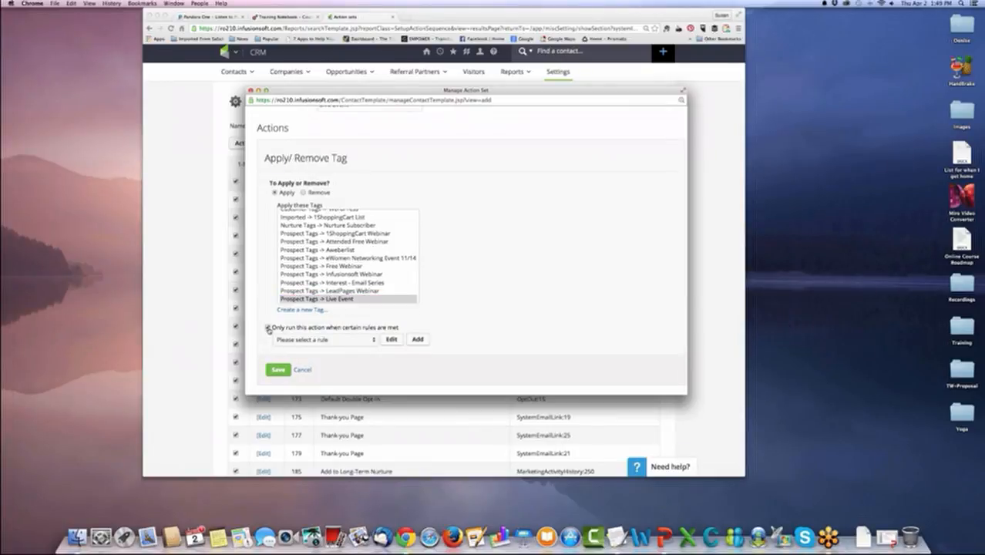
{"action": "left_click", "coordinate": [269, 328]}
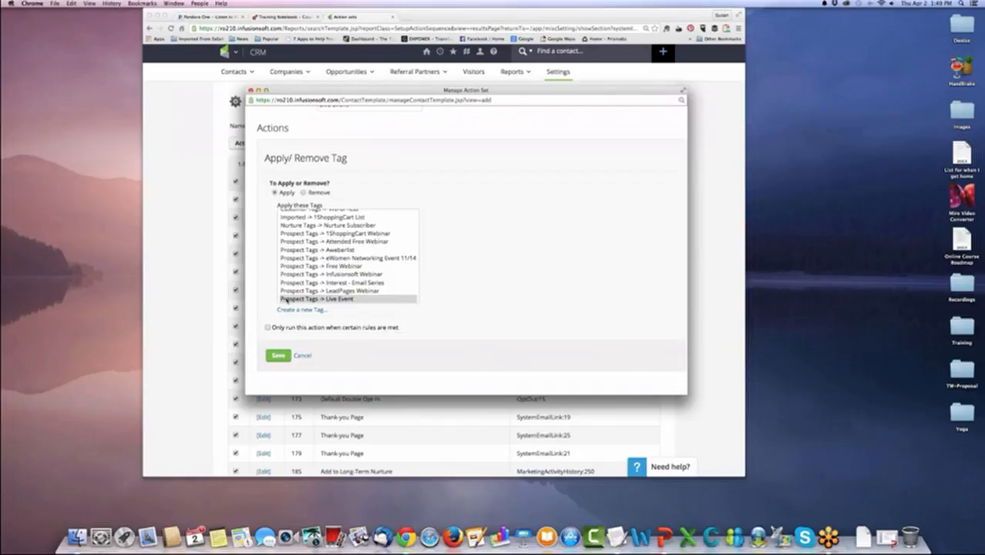
{"action": "left_click", "coordinate": [311, 300]}
{"action": "left_click", "coordinate": [279, 355]}
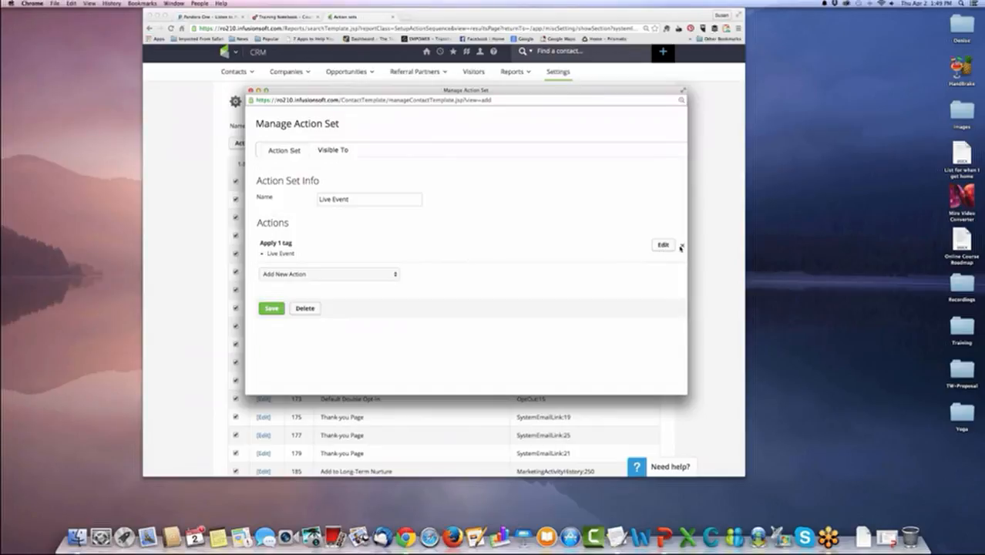
{"action": "left_click", "coordinate": [332, 274]}
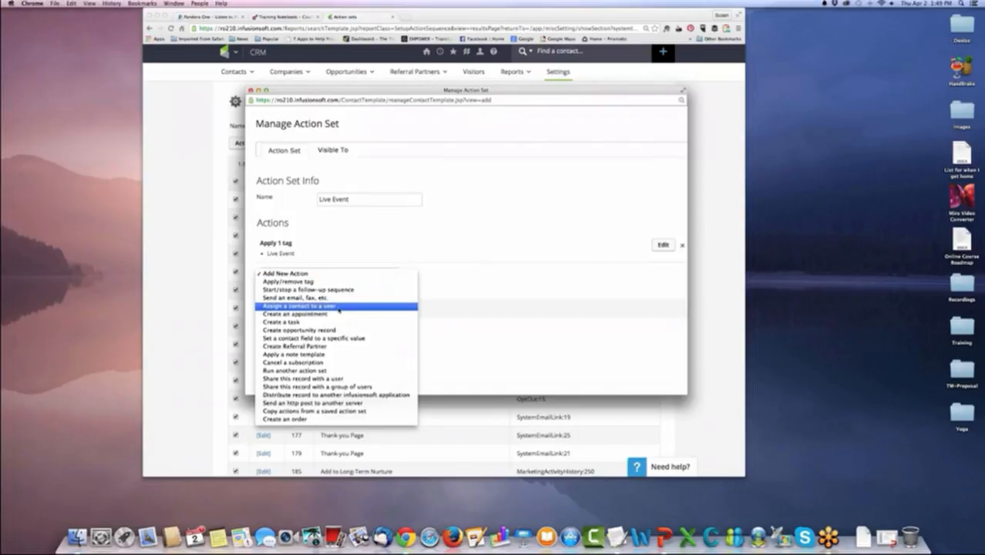
{"action": "left_click", "coordinate": [411, 322]}
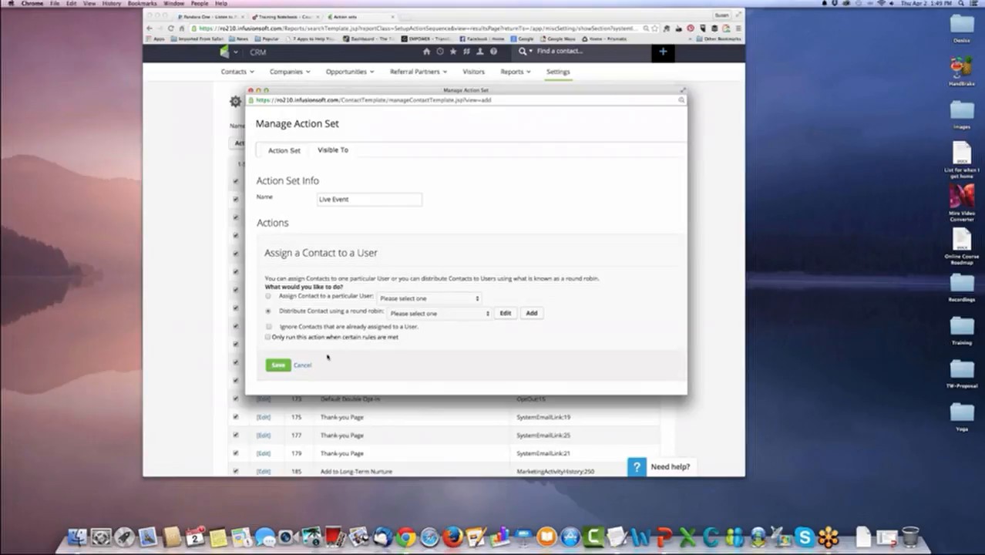
{"action": "left_click", "coordinate": [303, 365]}
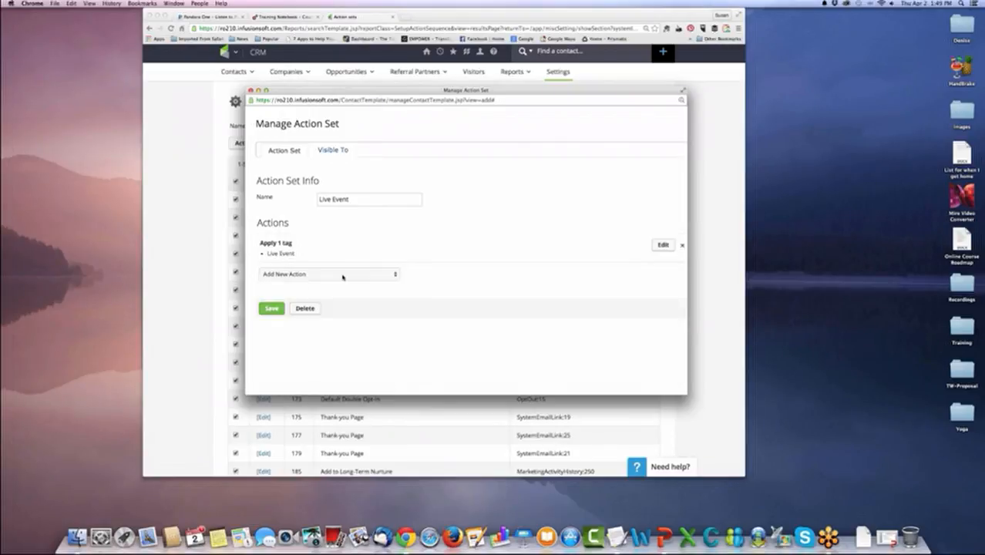
Add and save an action that sends an Email using the Default Template (For Broadcasts & Sequences).
{"action": "left_click", "coordinate": [342, 276]}
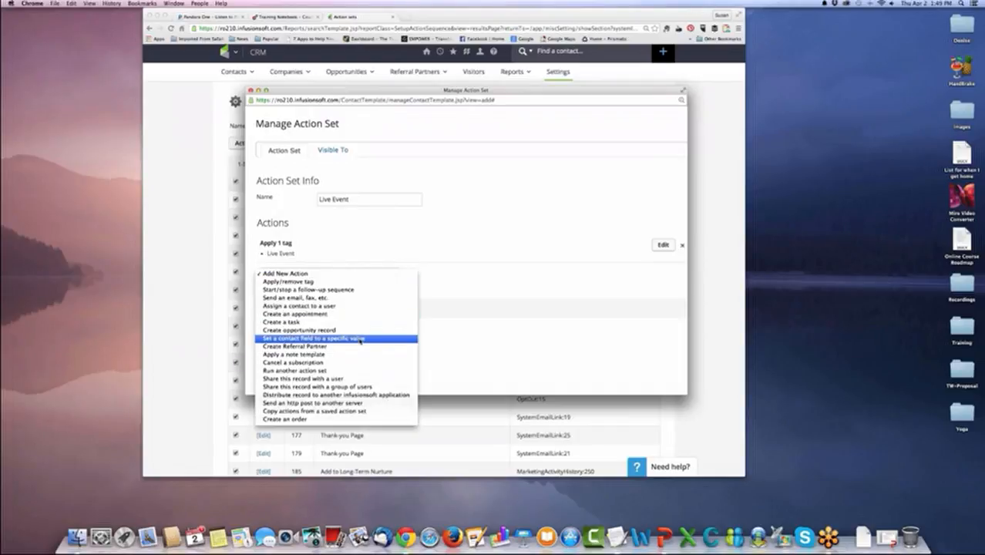
{"action": "left_click", "coordinate": [339, 298]}
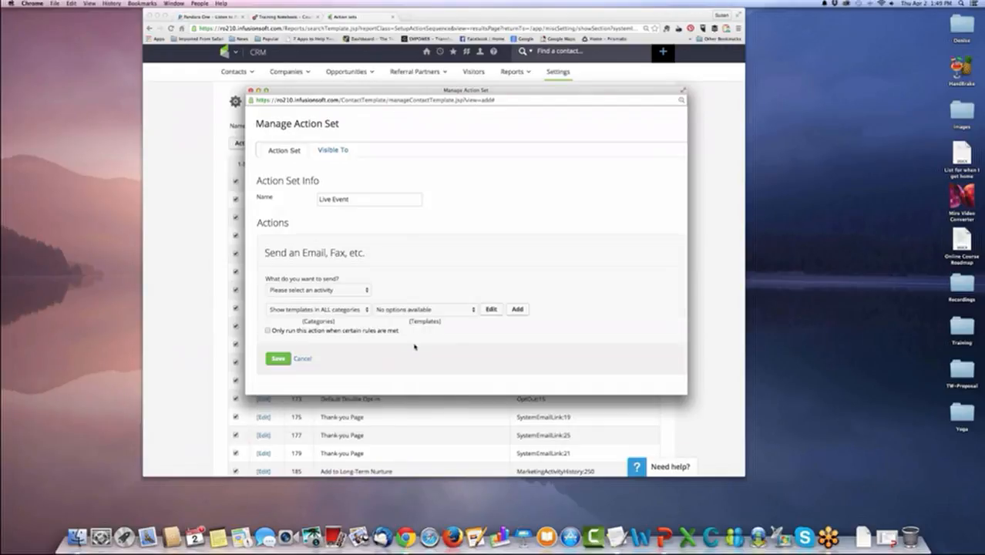
{"action": "left_click", "coordinate": [366, 293]}
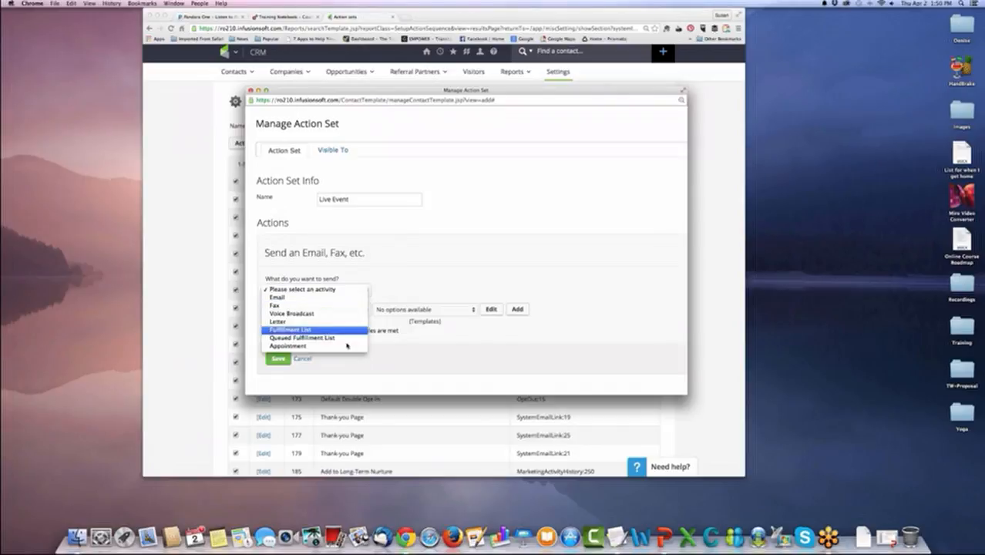
{"action": "left_click", "coordinate": [337, 299]}
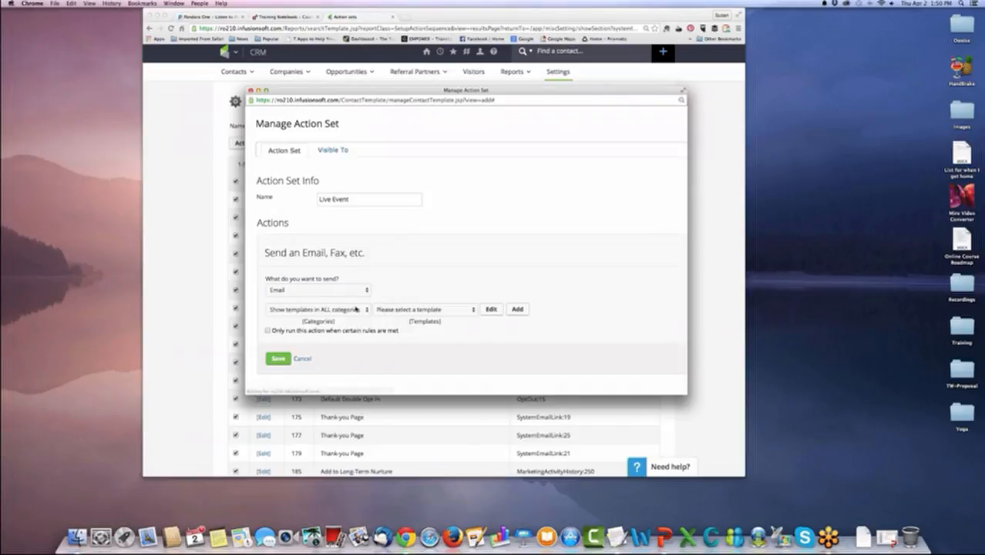
{"action": "left_click", "coordinate": [404, 312]}
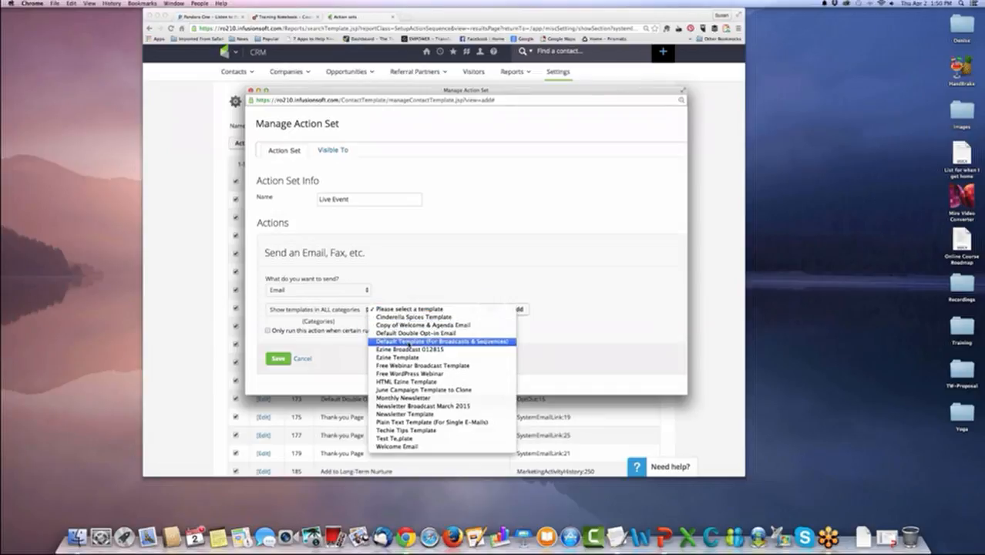
{"action": "left_click", "coordinate": [409, 343]}
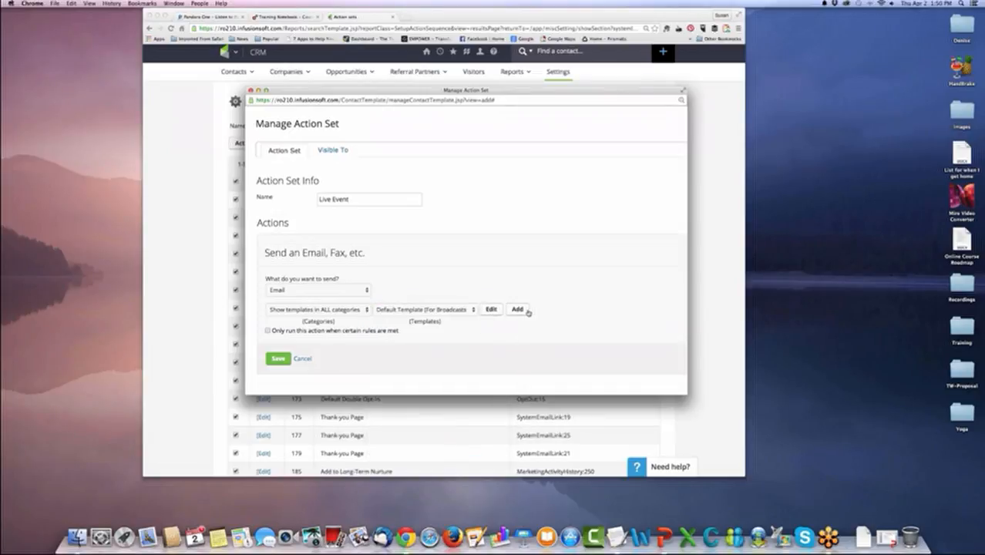
{"action": "left_click", "coordinate": [279, 359]}
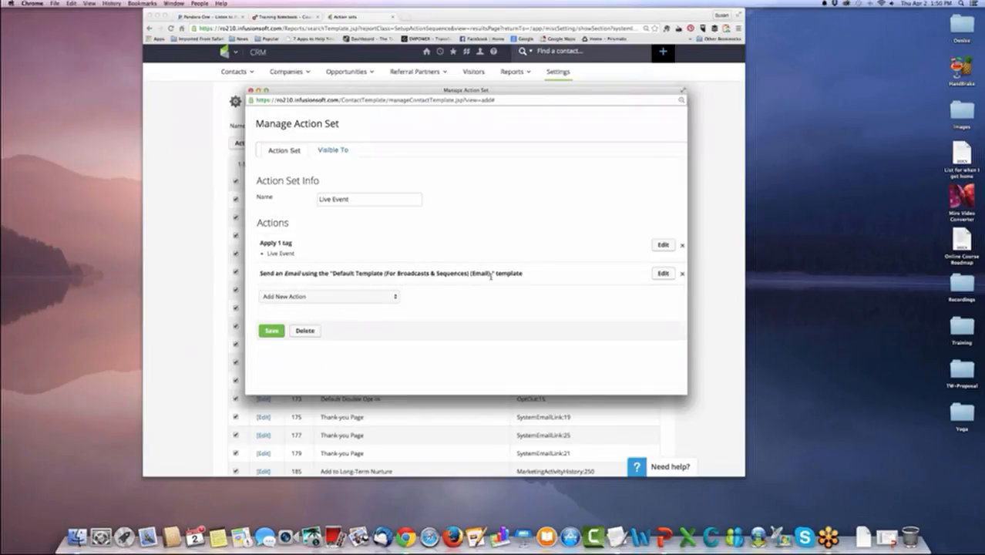
Reopen the saved email action and reselect the Default Template (For Broadcasts & Sequences).
{"action": "left_click", "coordinate": [664, 274]}
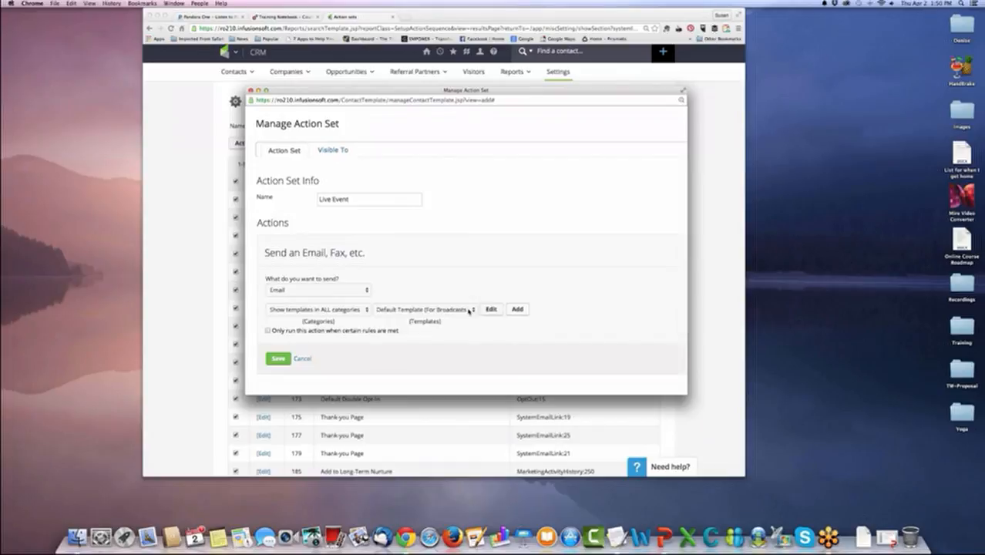
{"action": "left_click", "coordinate": [470, 309]}
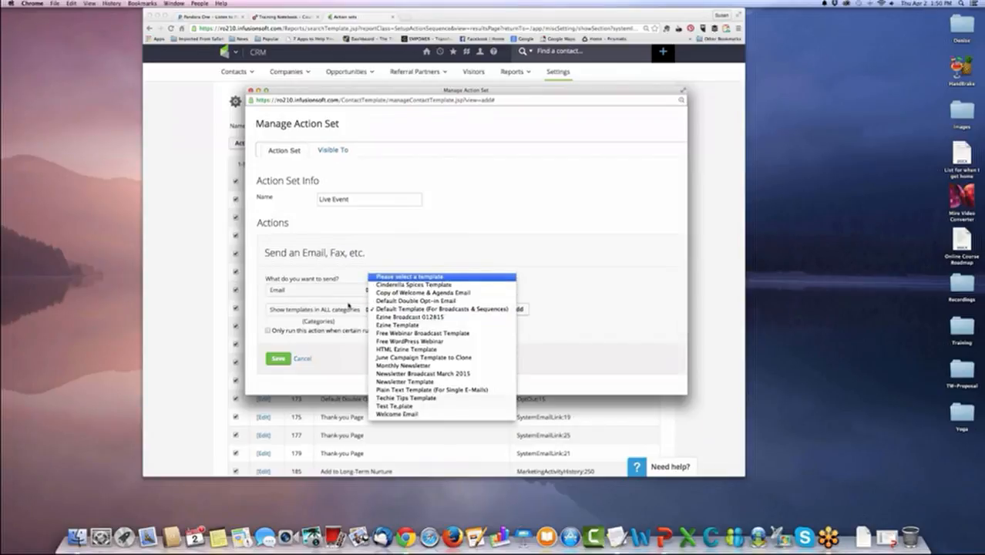
{"action": "left_click", "coordinate": [409, 277]}
{"action": "left_click", "coordinate": [356, 309]}
{"action": "left_click", "coordinate": [436, 313]}
{"action": "left_click", "coordinate": [437, 313]}
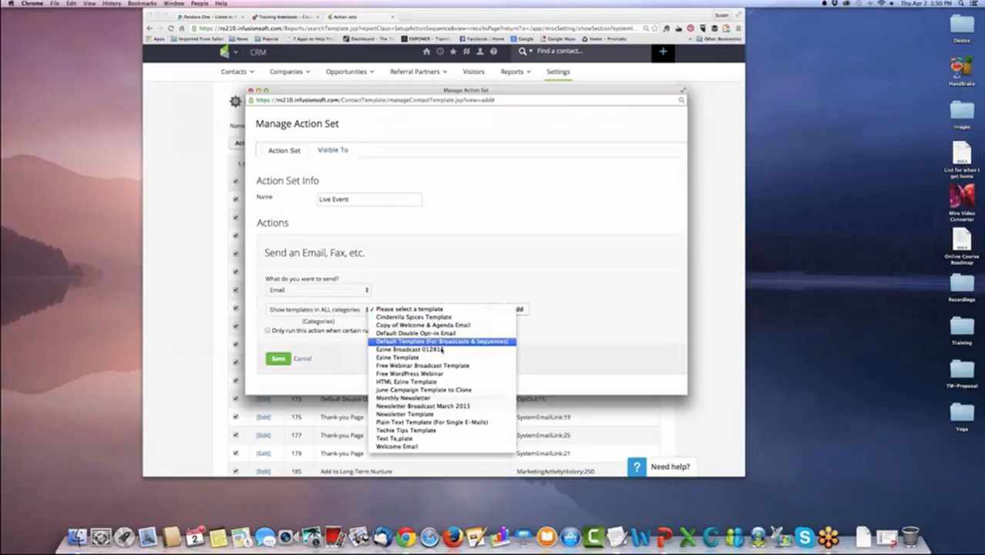
{"action": "left_click", "coordinate": [442, 341]}
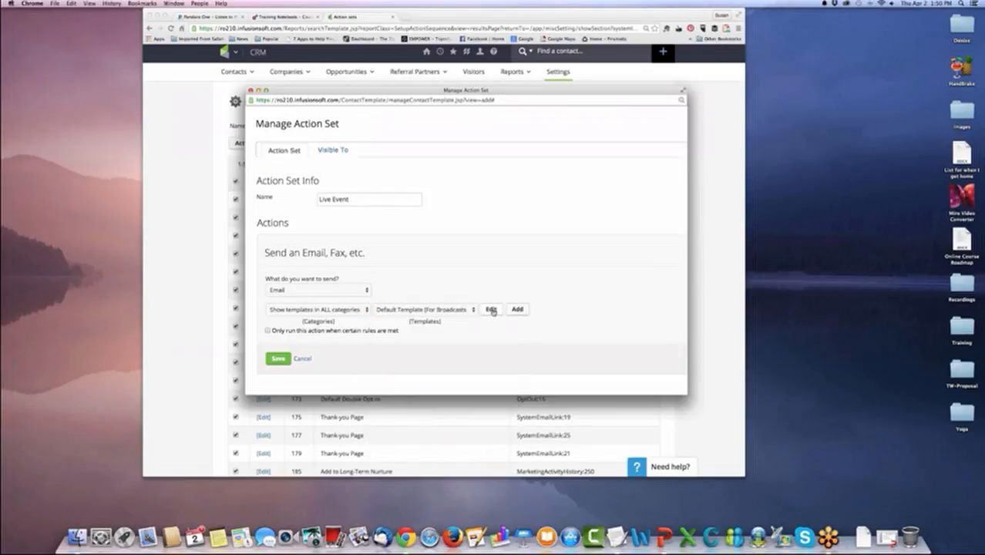
Open the selected email template, examine its content, and open its body in the Drag & Drop Email Builder.
{"action": "left_click", "coordinate": [493, 311]}
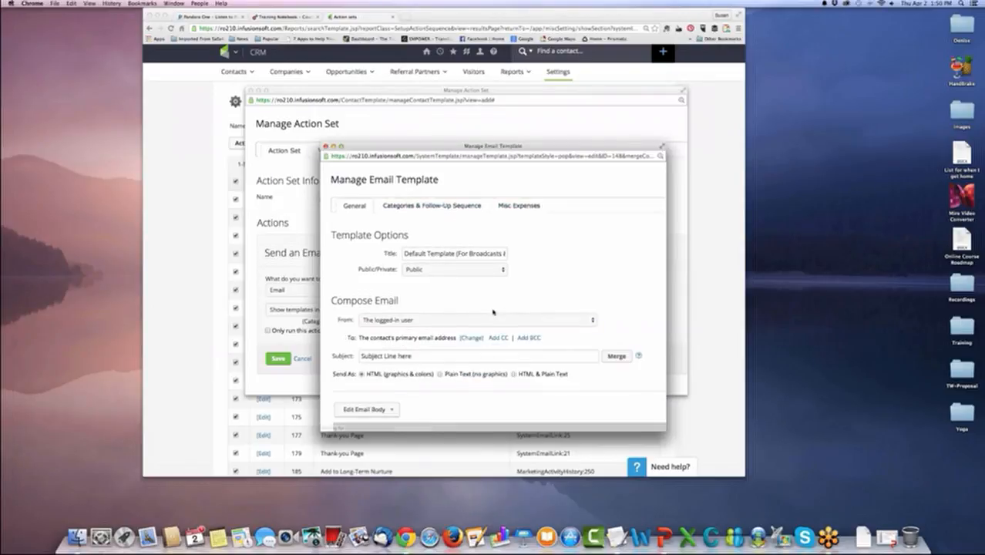
{"action": "scroll", "coordinate": [487, 309], "scroll_direction": "down", "scroll_amount": 10}
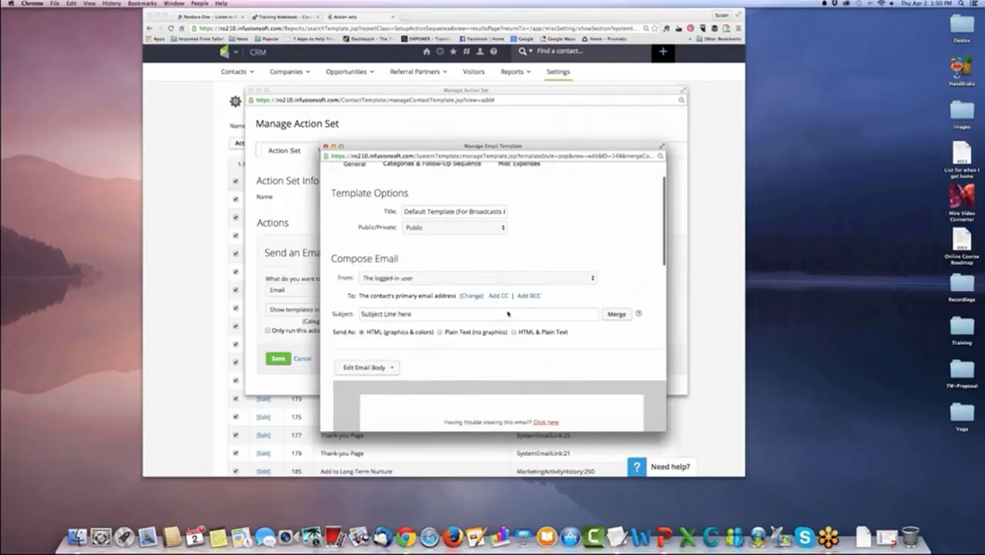
{"action": "scroll", "coordinate": [454, 318], "scroll_direction": "down", "scroll_amount": 10}
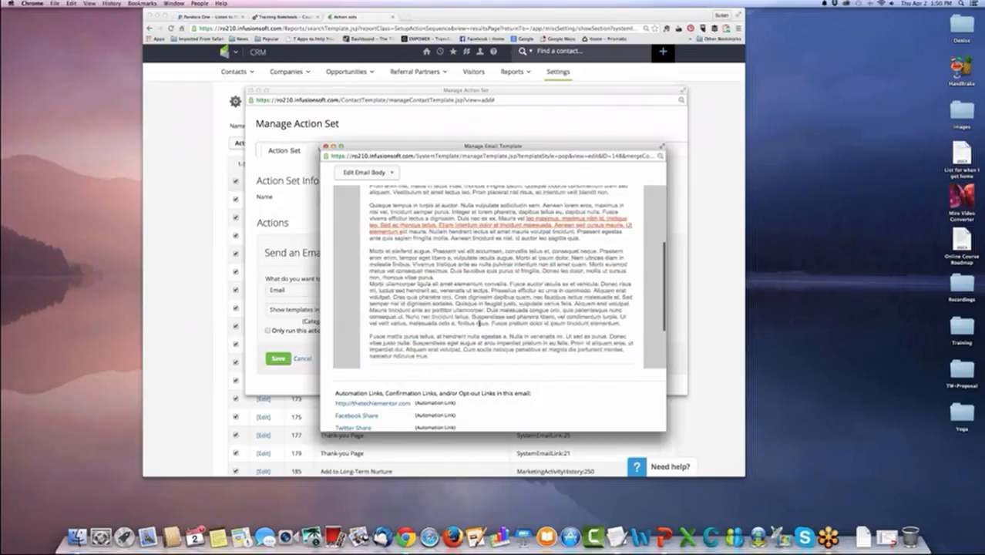
{"action": "left_click", "coordinate": [390, 177]}
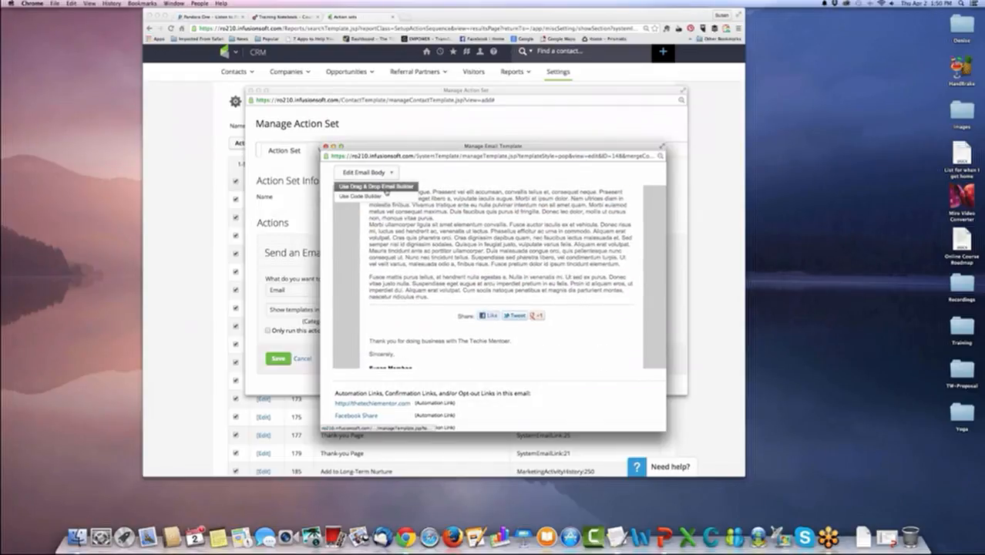
{"action": "left_click", "coordinate": [385, 187]}
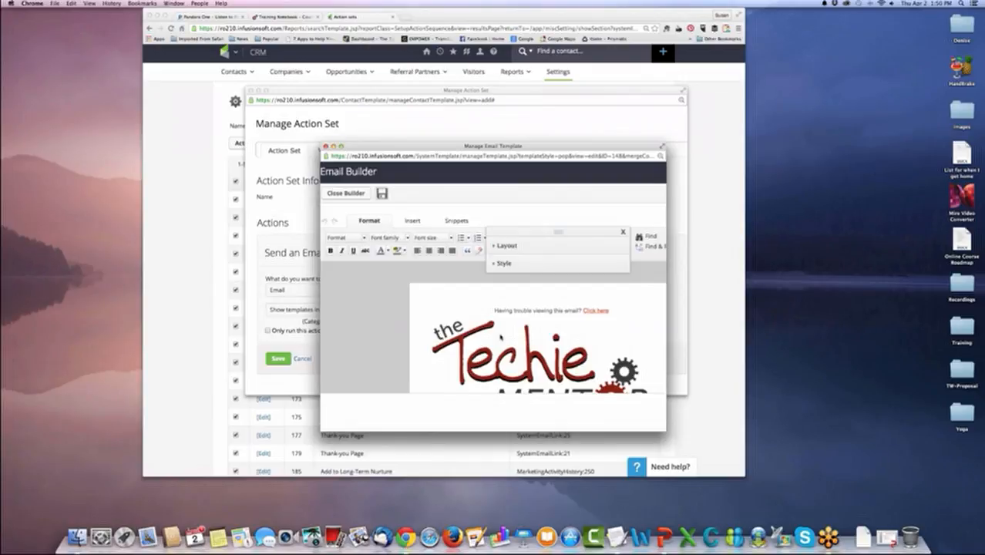
{"action": "scroll", "coordinate": [500, 336], "scroll_direction": "down", "scroll_amount": 5}
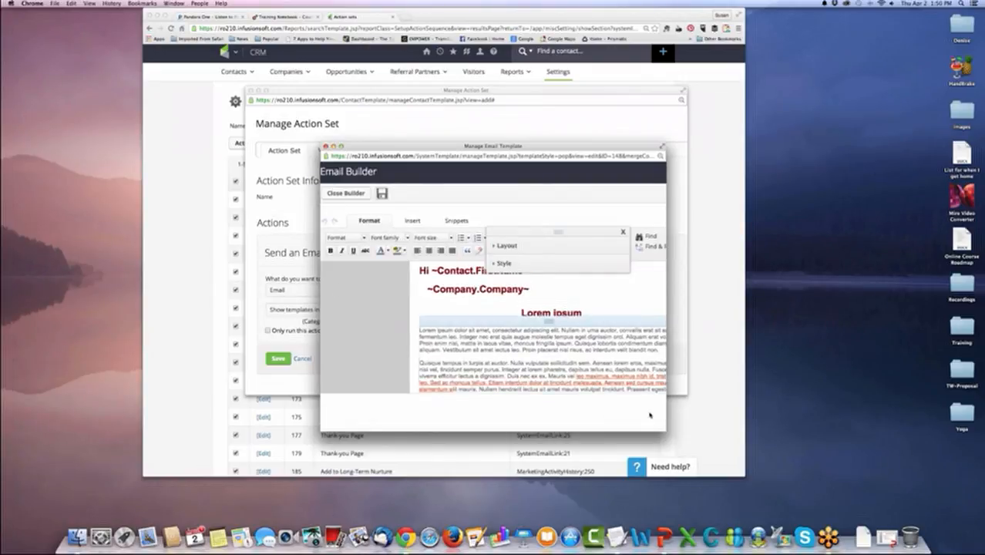
Enlarge and reposition the email template window so the full email layout and builder controls fit inside it.
{"action": "left_click_drag", "start_coordinate": [666, 429], "coordinate": [769, 467]}
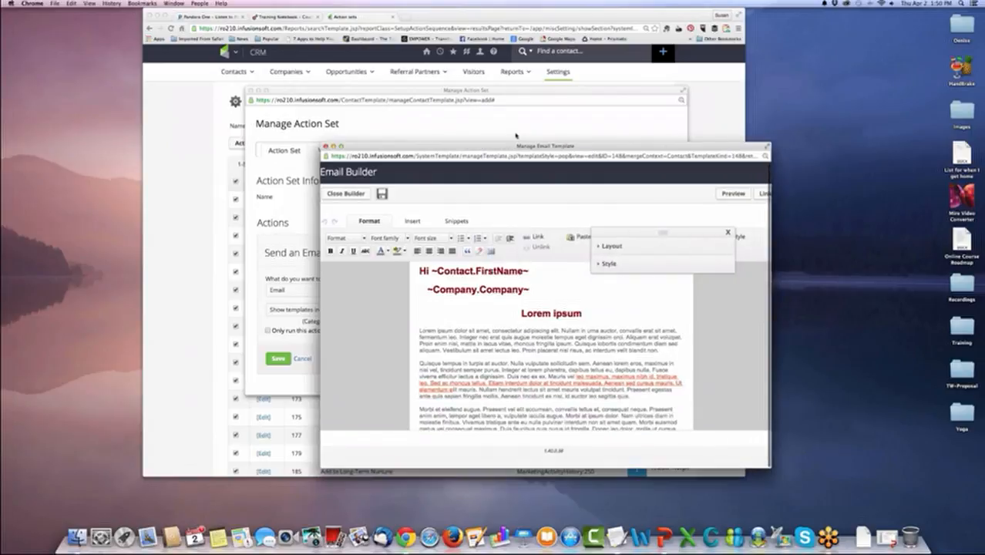
{"action": "left_click_drag", "start_coordinate": [544, 148], "coordinate": [399, 54]}
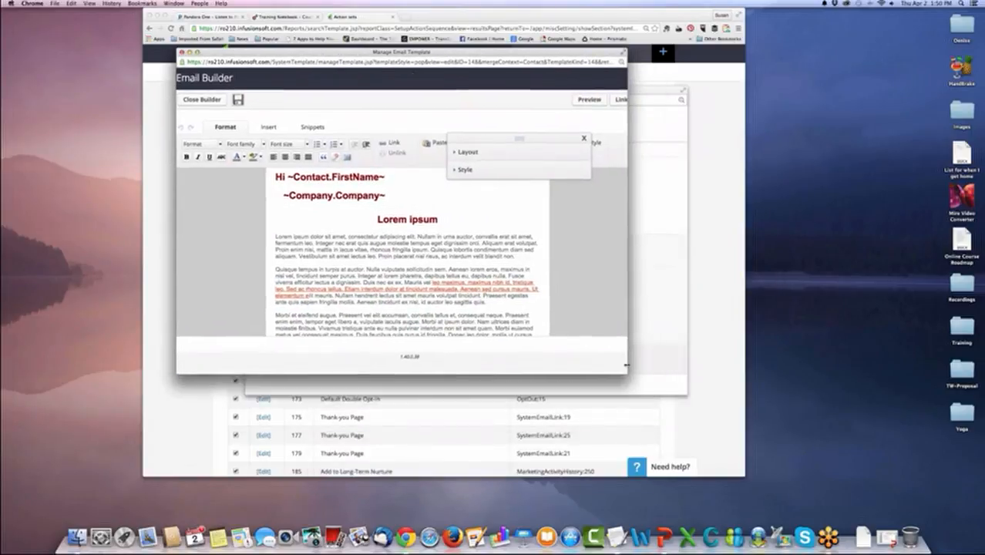
{"action": "left_click_drag", "start_coordinate": [624, 371], "coordinate": [741, 444]}
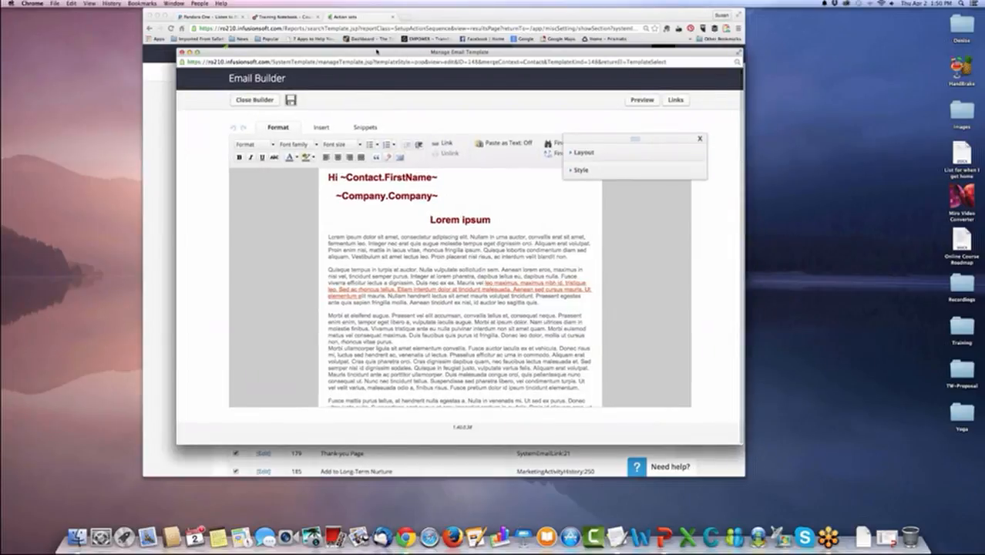
{"action": "left_click_drag", "start_coordinate": [413, 53], "coordinate": [380, 43]}
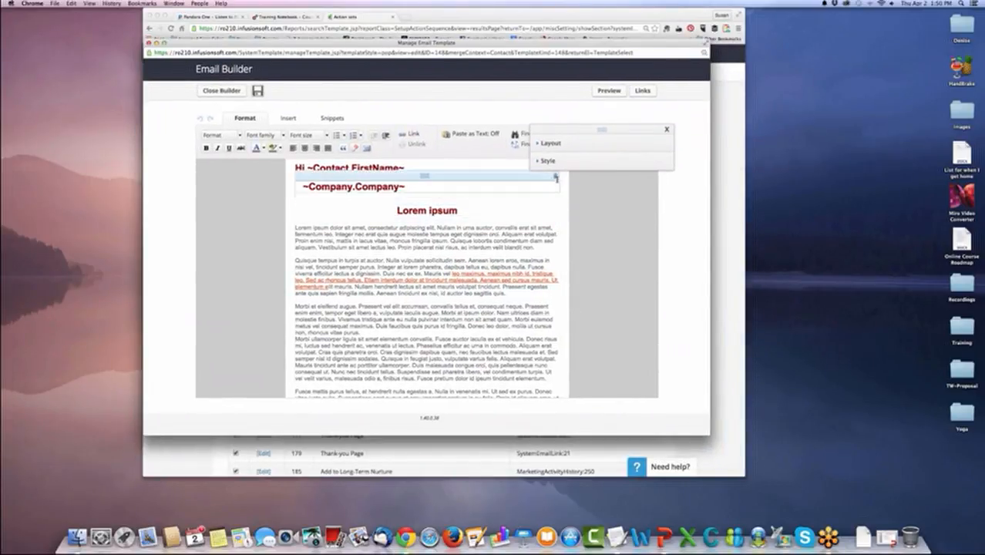
Delete the ~Company.Company~ block and the two placeholder paragraphs beginning with "Morbi" from the email body.
{"action": "left_click", "coordinate": [555, 181]}
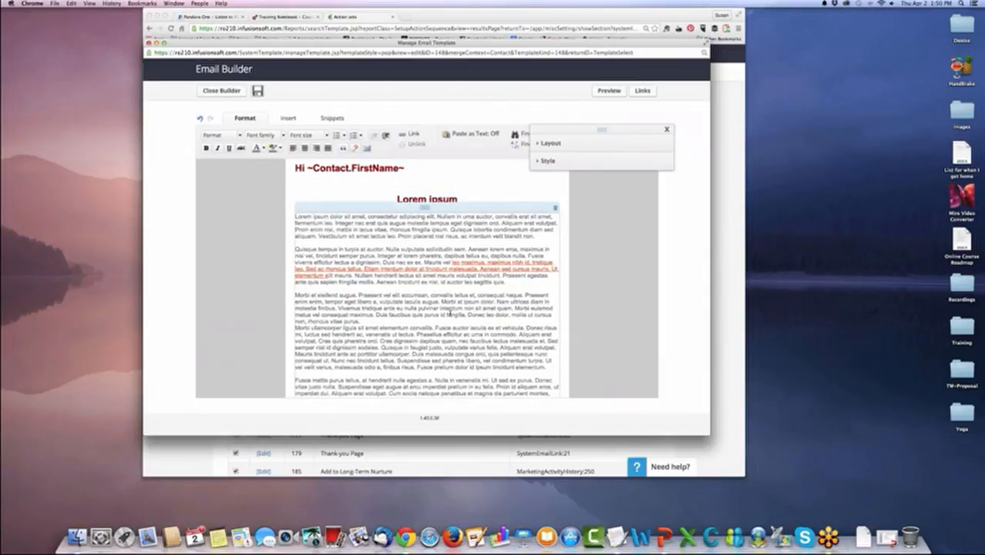
{"action": "triple_click", "coordinate": [440, 307]}
{"action": "key", "text": "BackSpace"}
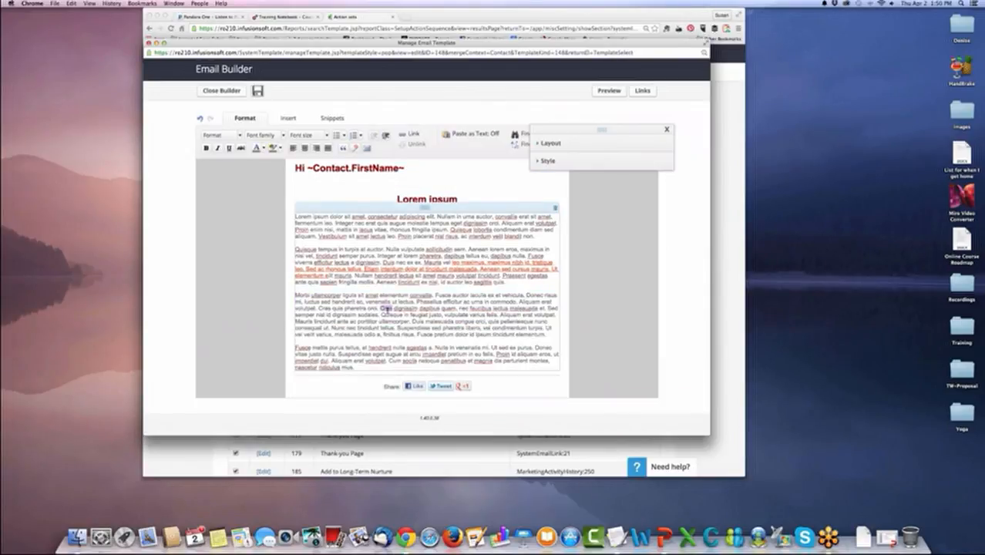
{"action": "triple_click", "coordinate": [416, 308]}
{"action": "key", "text": "BackSpace"}
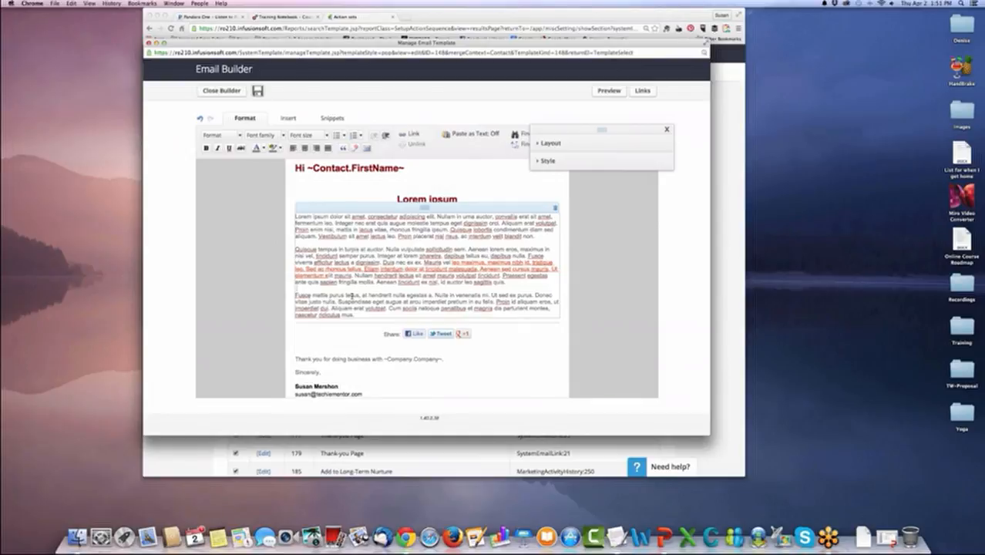
Save the edited email body, close the Email Builder, and save the Default Template (For Broadcasts & Sequences).
{"action": "scroll", "coordinate": [381, 302], "scroll_direction": "down", "scroll_amount": 3}
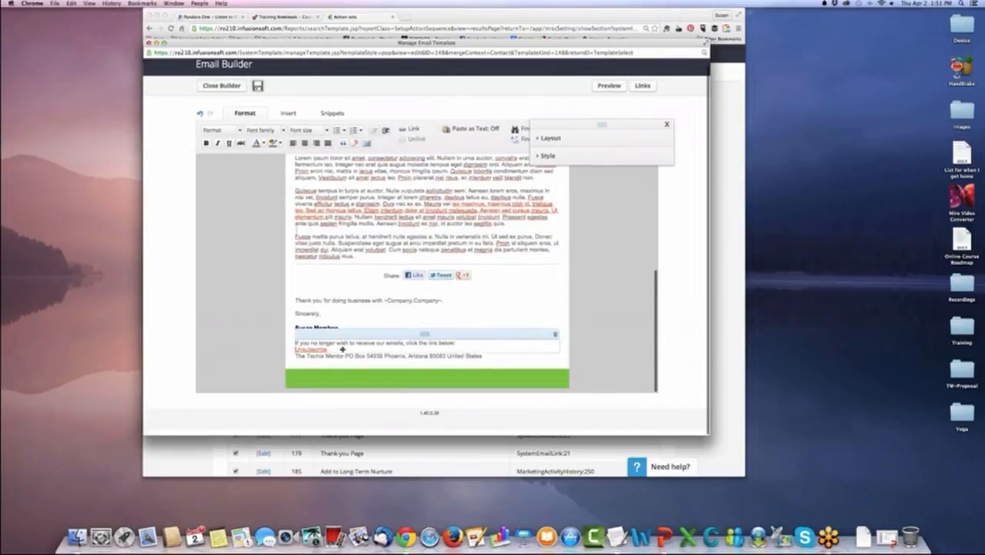
{"action": "scroll", "coordinate": [541, 231], "scroll_direction": "up", "scroll_amount": 10}
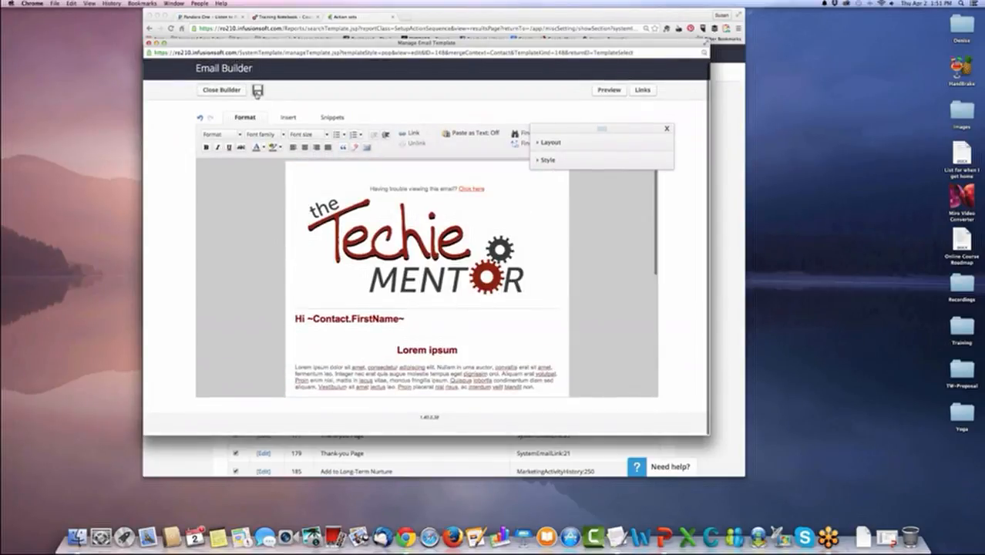
{"action": "left_click", "coordinate": [258, 92]}
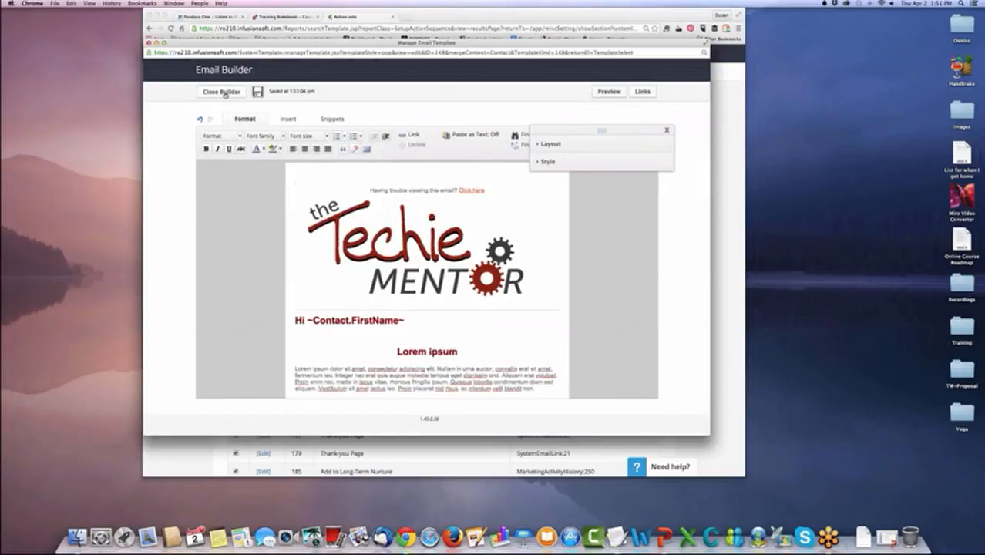
{"action": "left_click", "coordinate": [225, 94]}
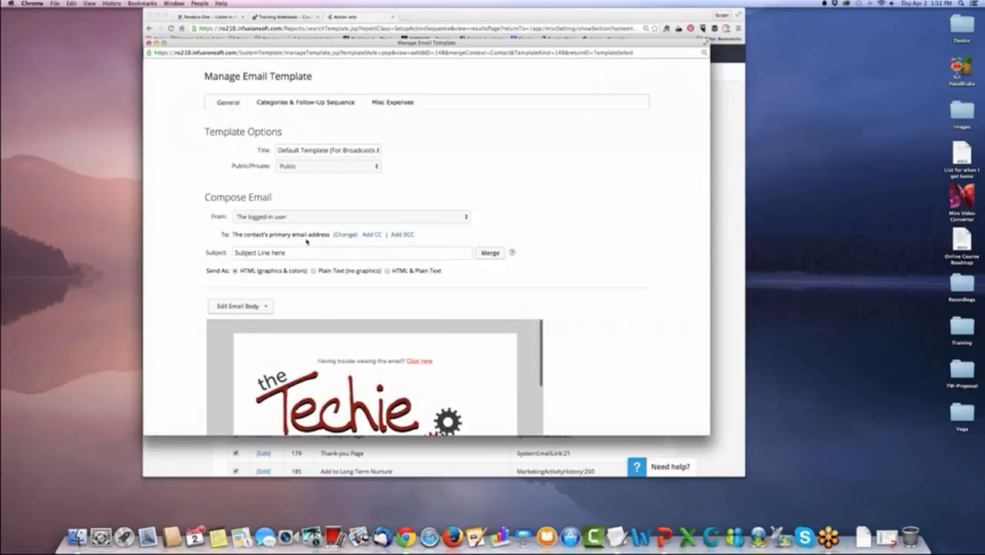
{"action": "scroll", "coordinate": [307, 241], "scroll_direction": "down", "scroll_amount": 15}
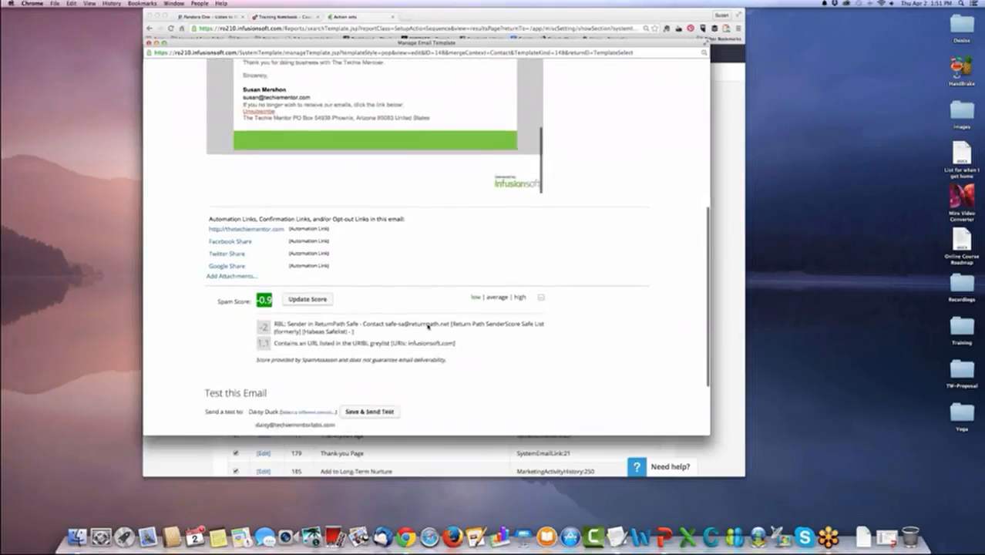
{"action": "scroll", "coordinate": [426, 326], "scroll_direction": "down", "scroll_amount": 4}
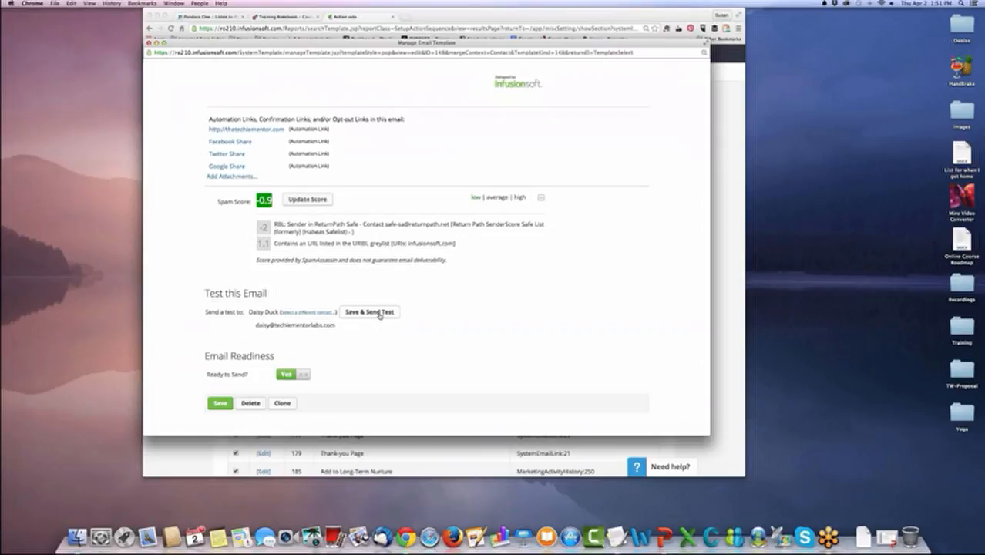
{"action": "left_click", "coordinate": [220, 403]}
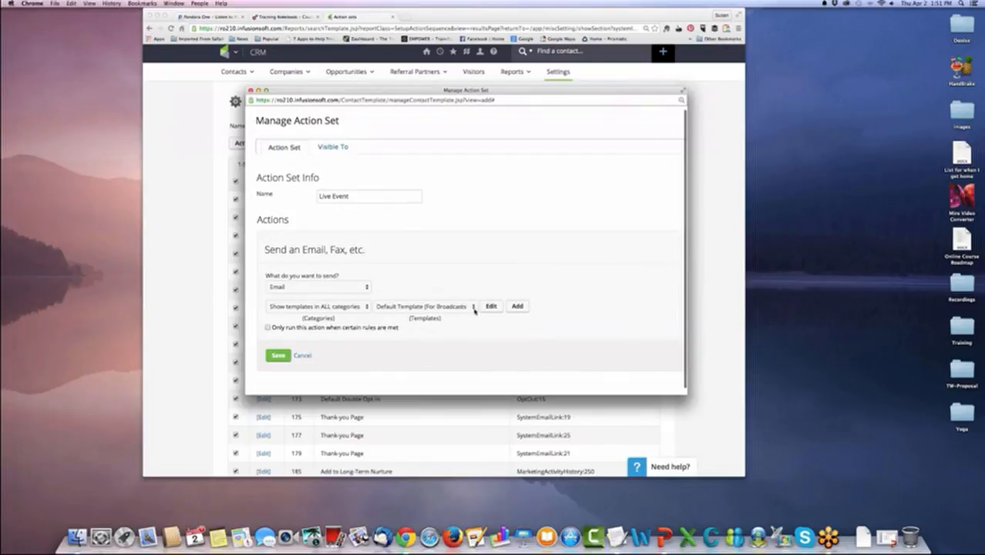
Limit the email action to run only when rules are met and create a new rule set named Live Event.
{"action": "left_click", "coordinate": [267, 328]}
{"action": "left_click", "coordinate": [339, 340]}
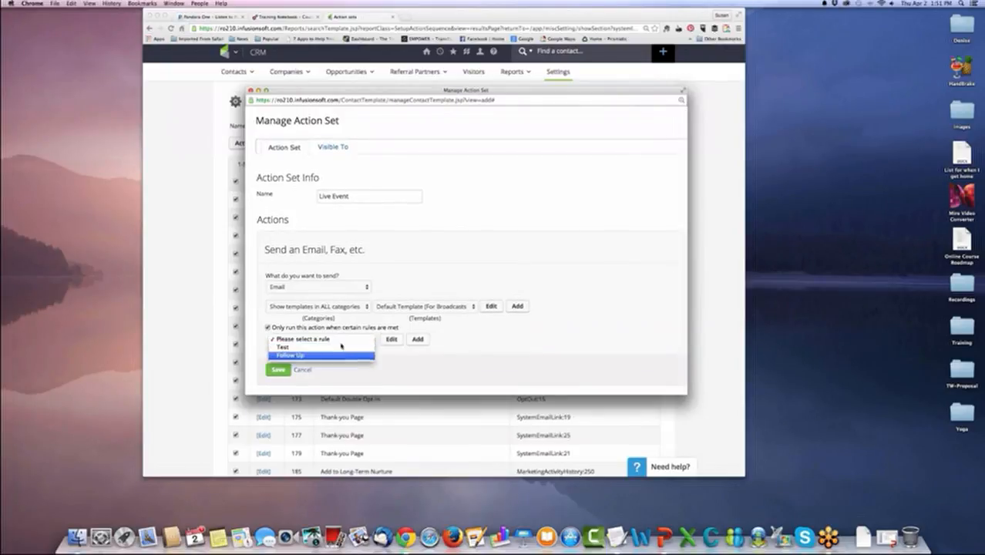
{"action": "left_click", "coordinate": [413, 341]}
{"action": "left_click", "coordinate": [417, 340]}
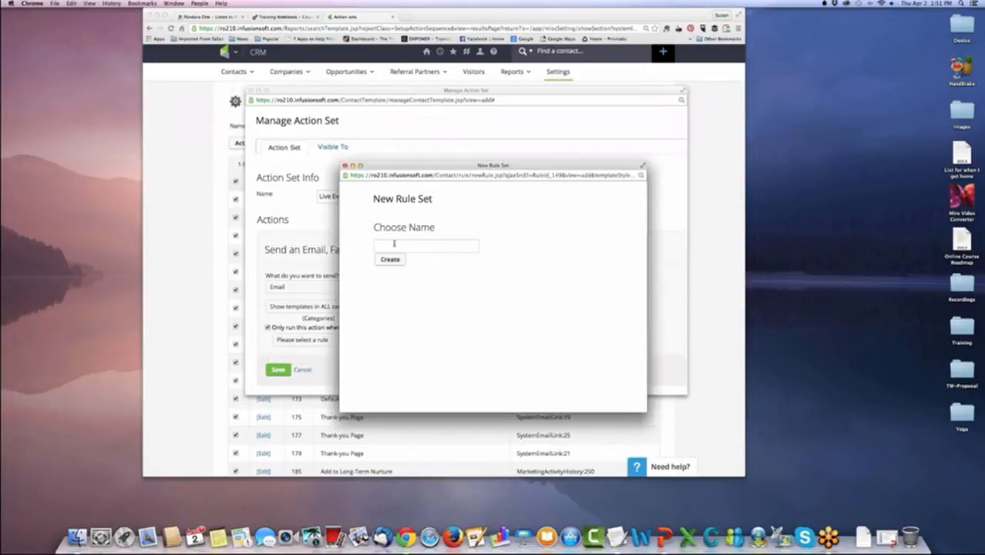
{"action": "type", "text": "Live Event"}
{"action": "key", "text": "Return"}
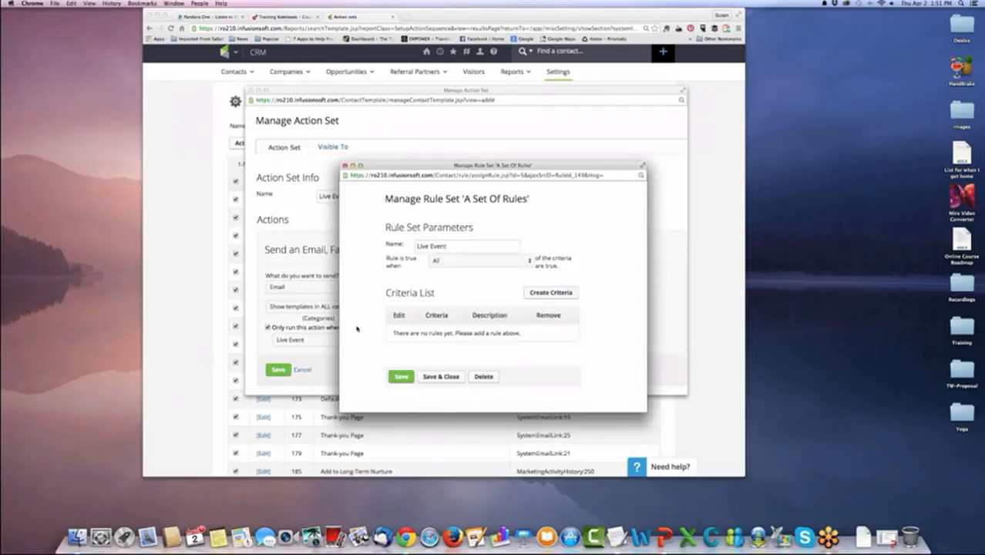
Start a criterion and leave the rule set without saving it, then save the email action with its run rules turned off.
{"action": "left_click", "coordinate": [556, 292]}
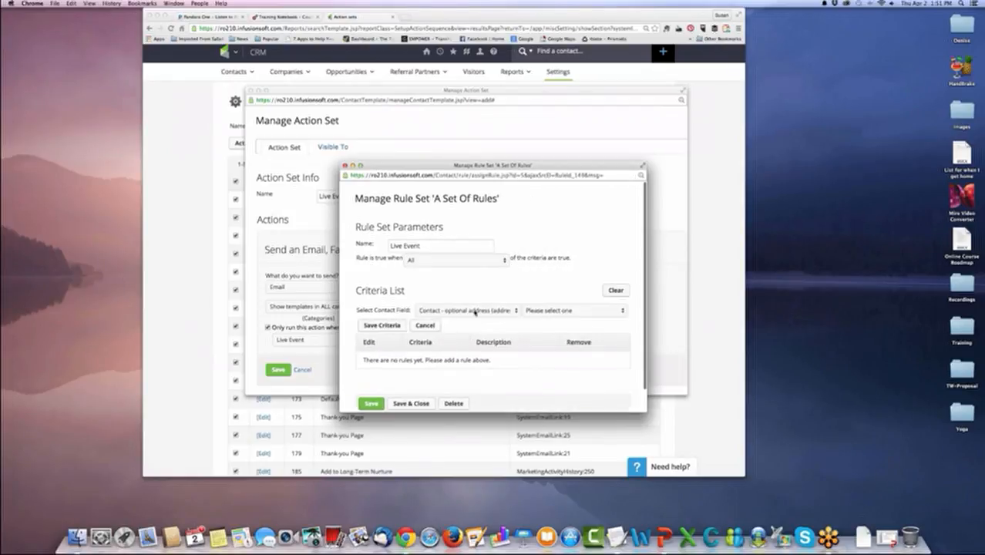
{"action": "left_click", "coordinate": [475, 312]}
{"action": "left_click", "coordinate": [442, 408]}
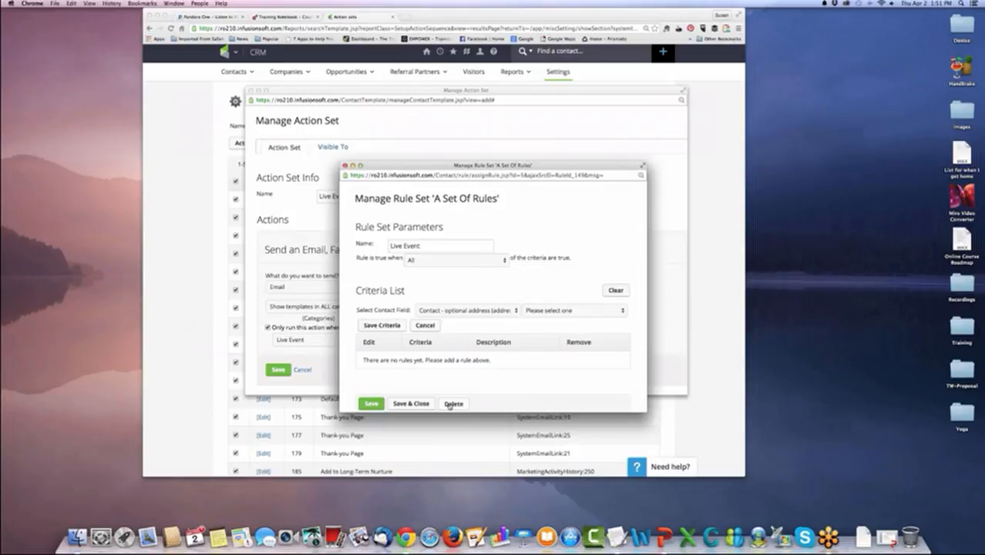
{"action": "left_click", "coordinate": [268, 328]}
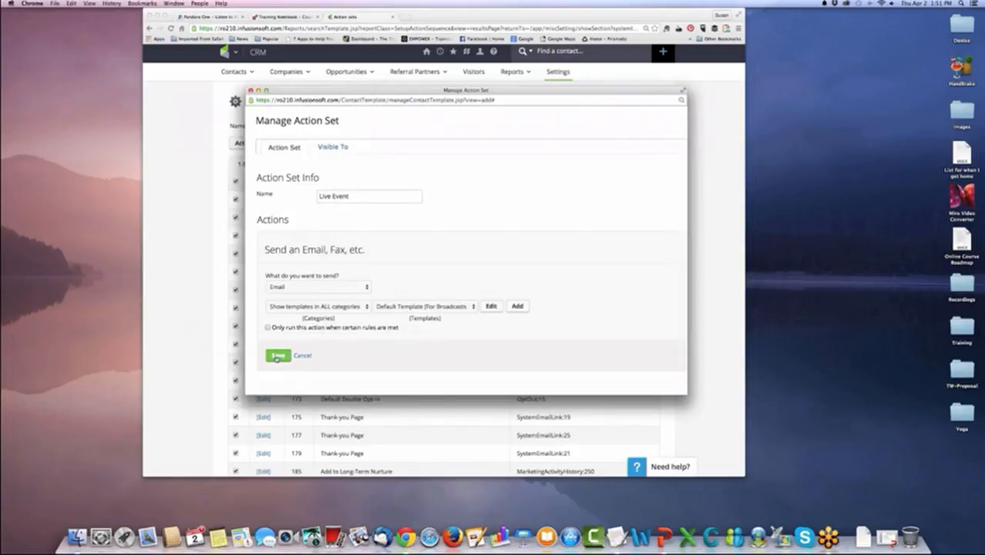
{"action": "left_click", "coordinate": [276, 357]}
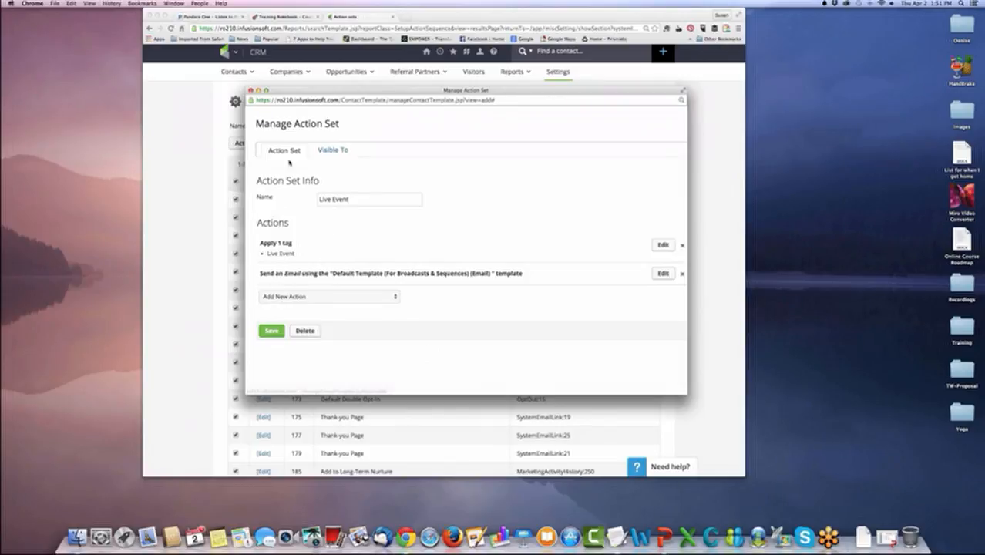
Set the action set's Hide option to No, make it visible to the last listed user, and save the action set.
{"action": "left_click", "coordinate": [326, 153]}
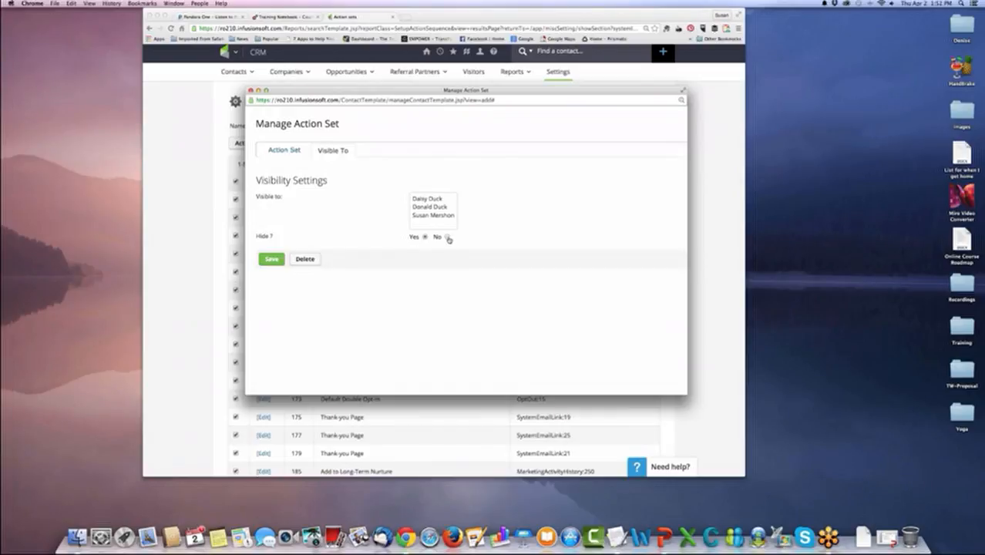
{"action": "left_click", "coordinate": [447, 237]}
{"action": "left_click", "coordinate": [424, 216]}
{"action": "left_click", "coordinate": [420, 200]}
{"action": "left_click", "coordinate": [426, 216], "text": "shift"}
{"action": "left_click", "coordinate": [282, 266]}
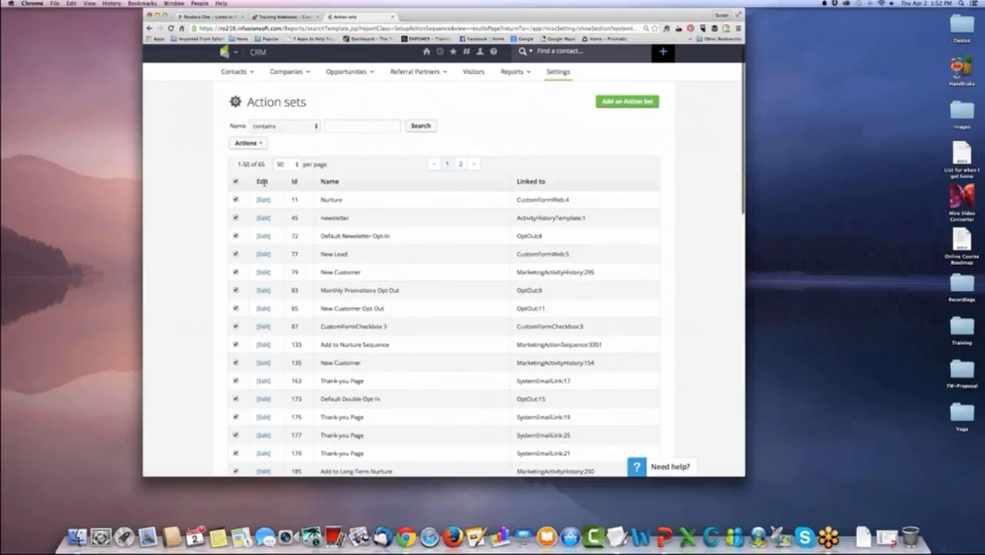
Sort the action sets alphabetically by name and reopen the Live Event action set for editing.
{"action": "left_click", "coordinate": [530, 182]}
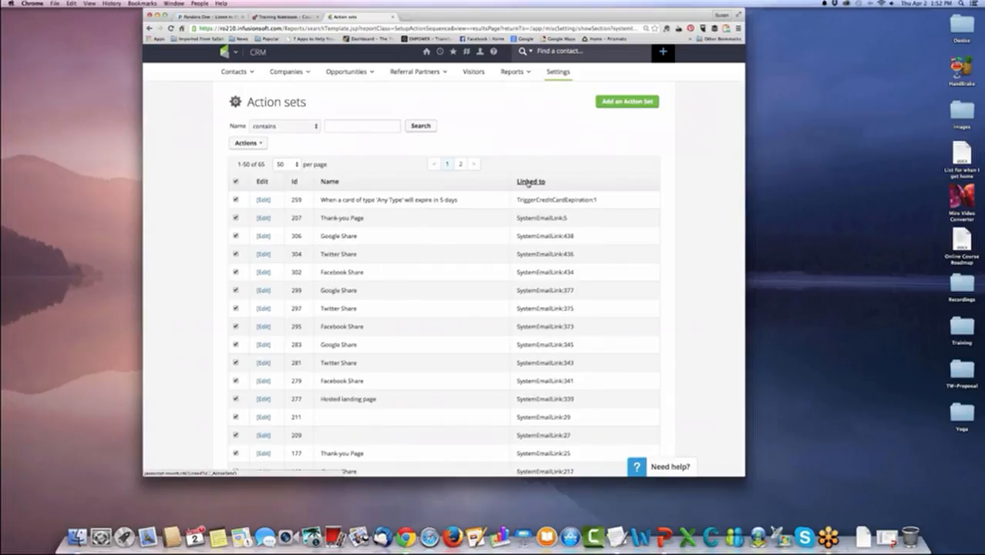
{"action": "left_click", "coordinate": [331, 182]}
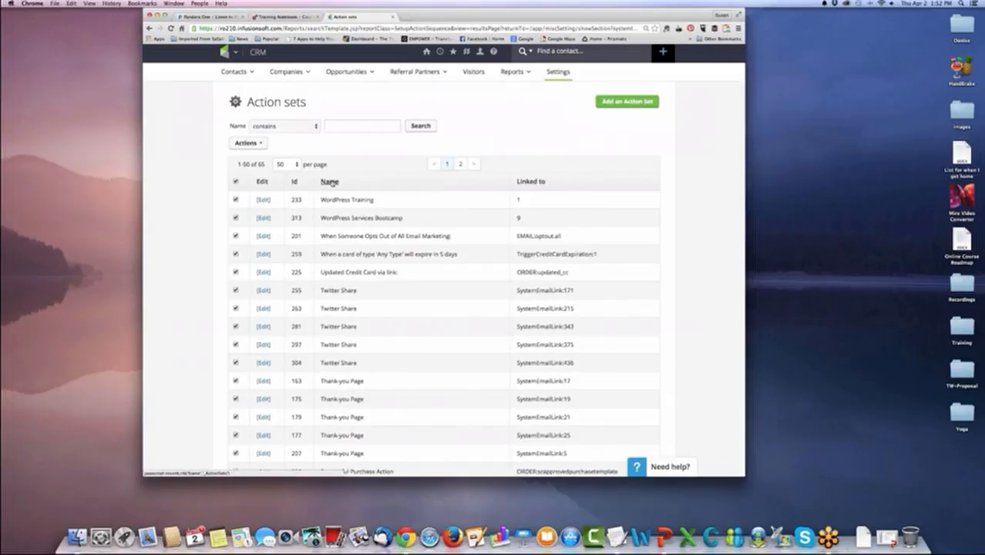
{"action": "left_click", "coordinate": [330, 181]}
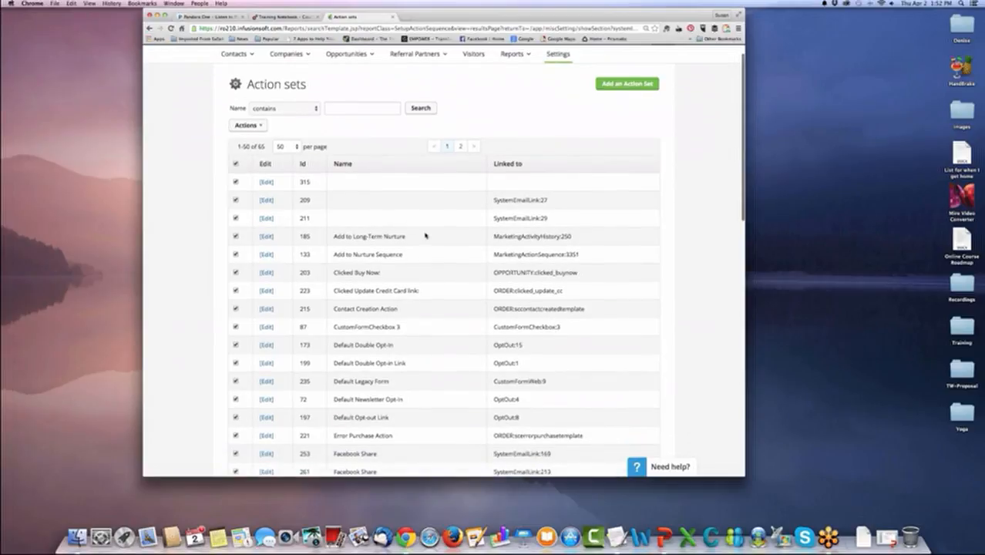
{"action": "scroll", "coordinate": [425, 235], "scroll_direction": "down", "scroll_amount": 2}
{"action": "scroll", "coordinate": [424, 235], "scroll_direction": "down", "scroll_amount": 10}
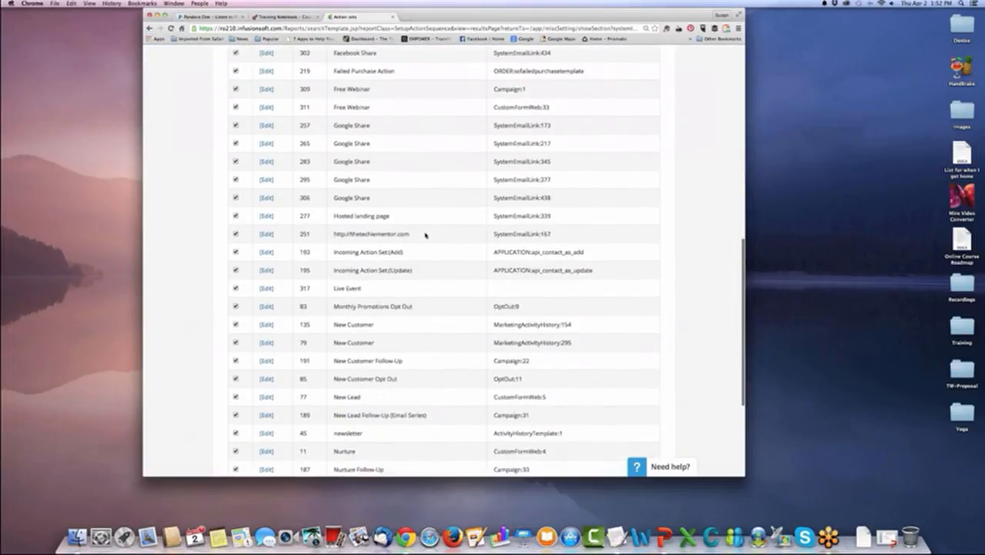
{"action": "left_click", "coordinate": [266, 243]}
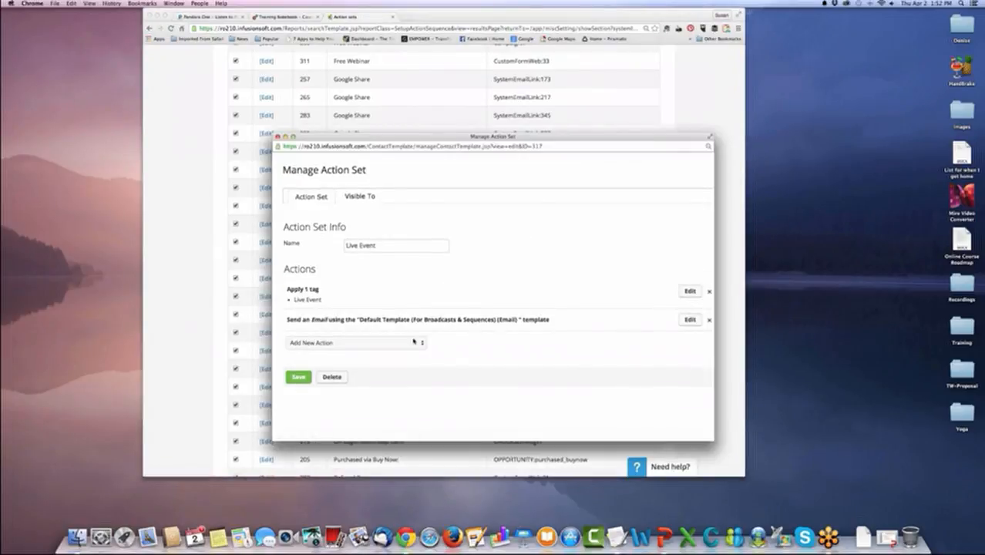
{"action": "left_click", "coordinate": [416, 344]}
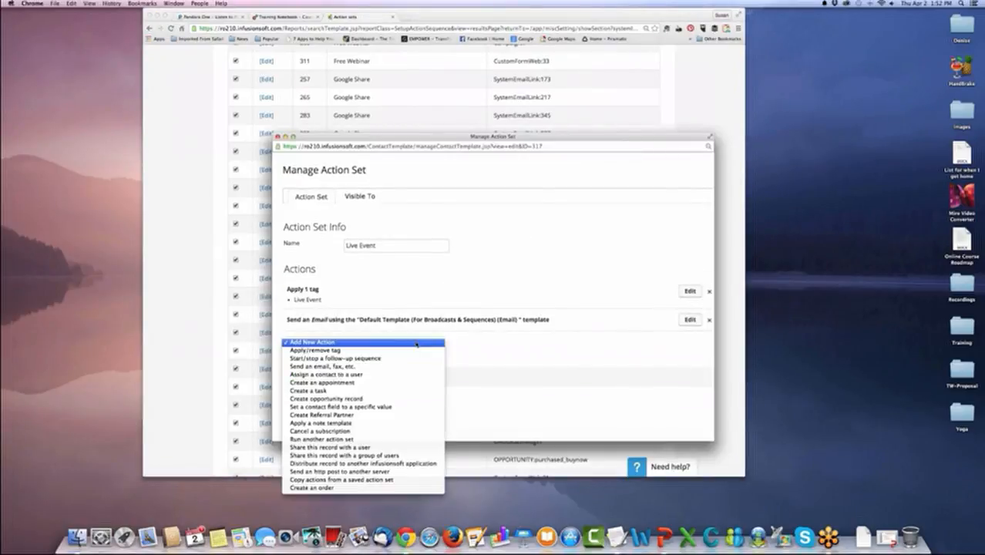
{"action": "left_click", "coordinate": [420, 358]}
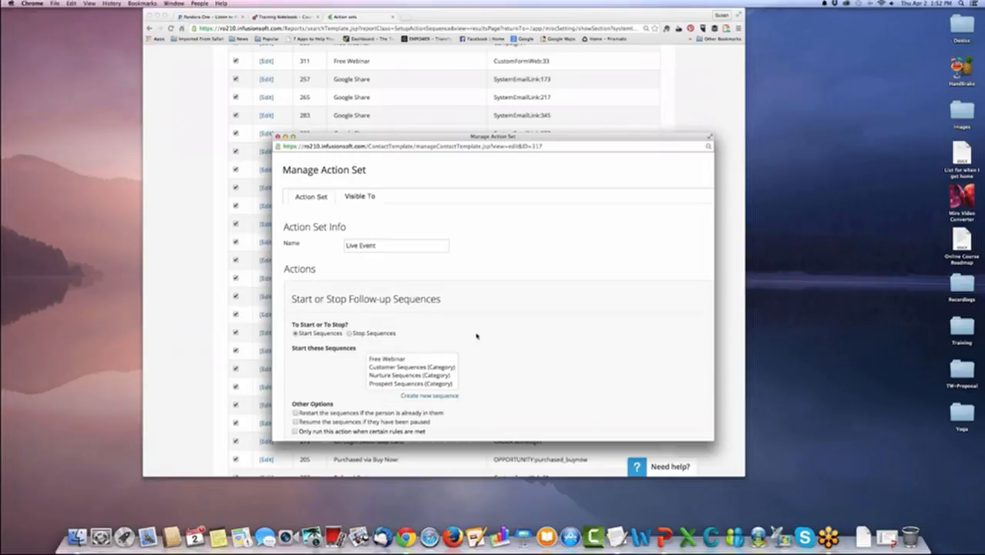
{"action": "scroll", "coordinate": [485, 339], "scroll_direction": "down", "scroll_amount": 2}
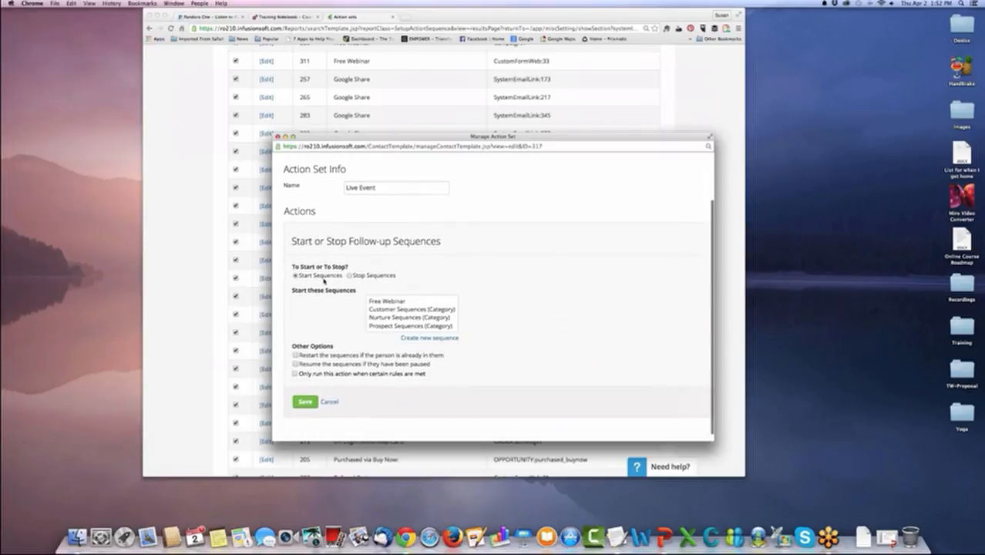
{"action": "left_click", "coordinate": [296, 374]}
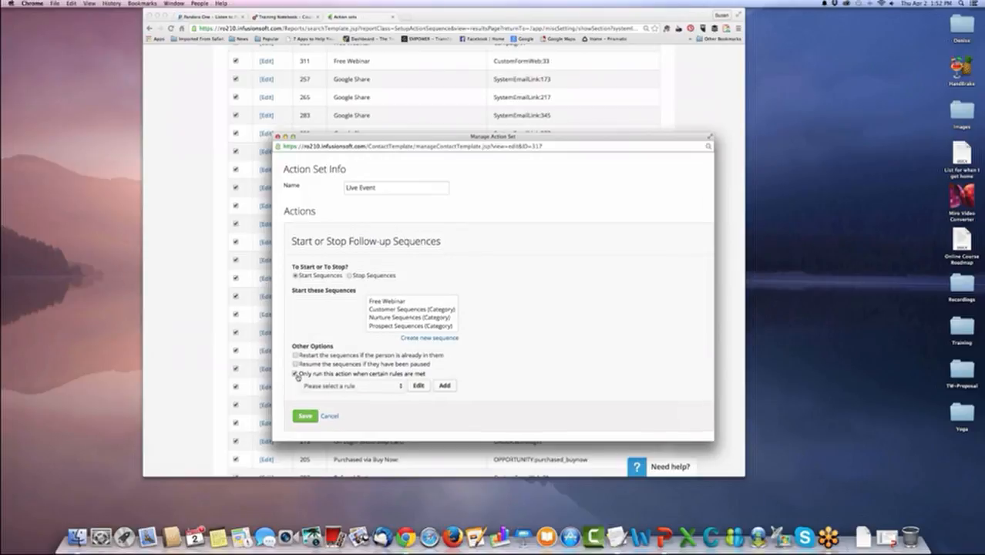
{"action": "left_click", "coordinate": [296, 375]}
{"action": "left_click", "coordinate": [325, 403]}
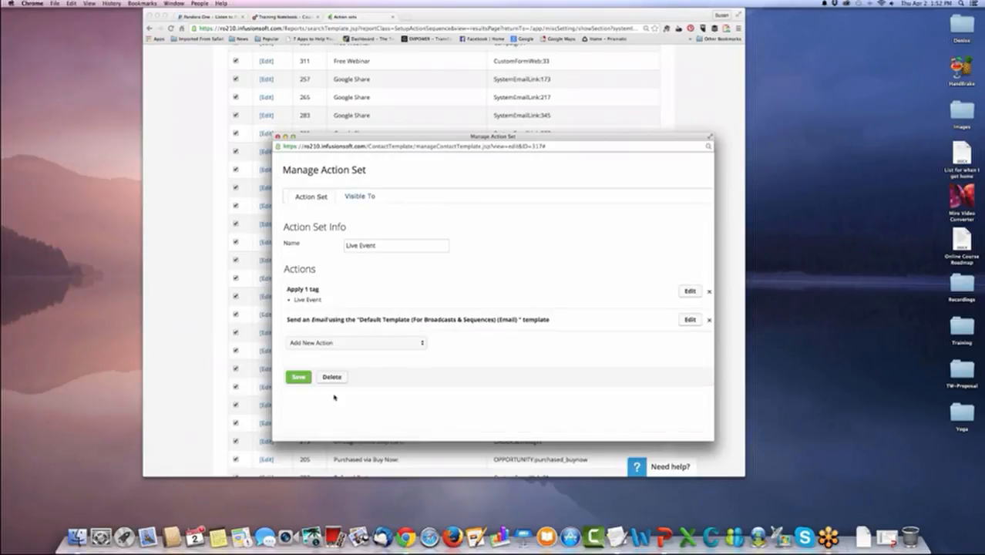
Add an action to the Live Event action set that removes the Free Webinar prospect tag, and save the action set.
{"action": "left_click", "coordinate": [399, 344]}
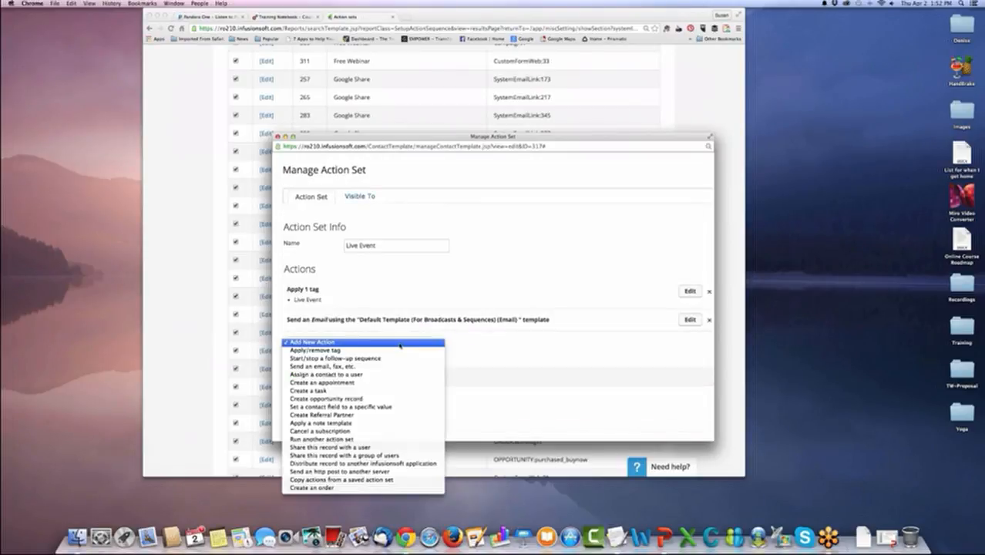
{"action": "left_click", "coordinate": [399, 351]}
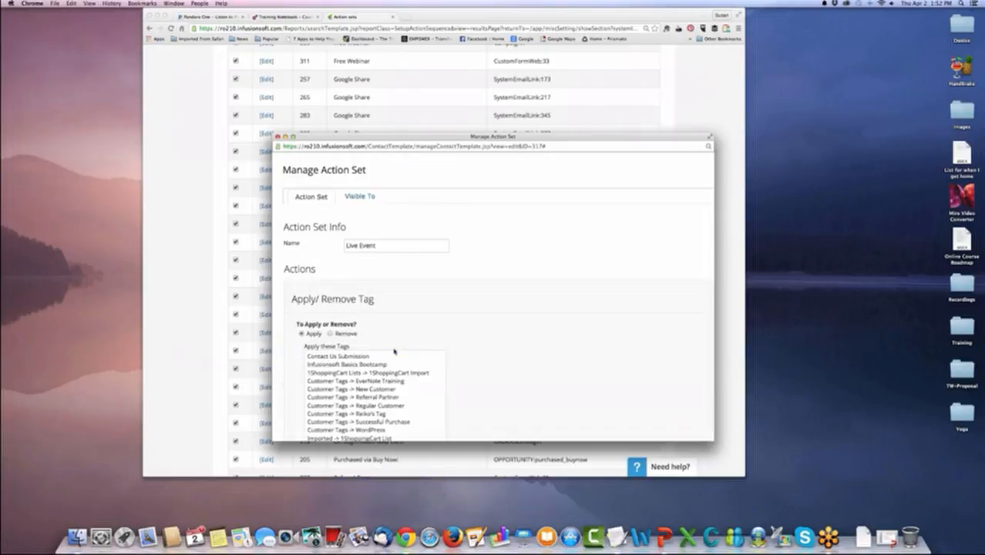
{"action": "scroll", "coordinate": [398, 351], "scroll_direction": "down", "scroll_amount": 3}
{"action": "scroll", "coordinate": [438, 312], "scroll_direction": "down", "scroll_amount": 1}
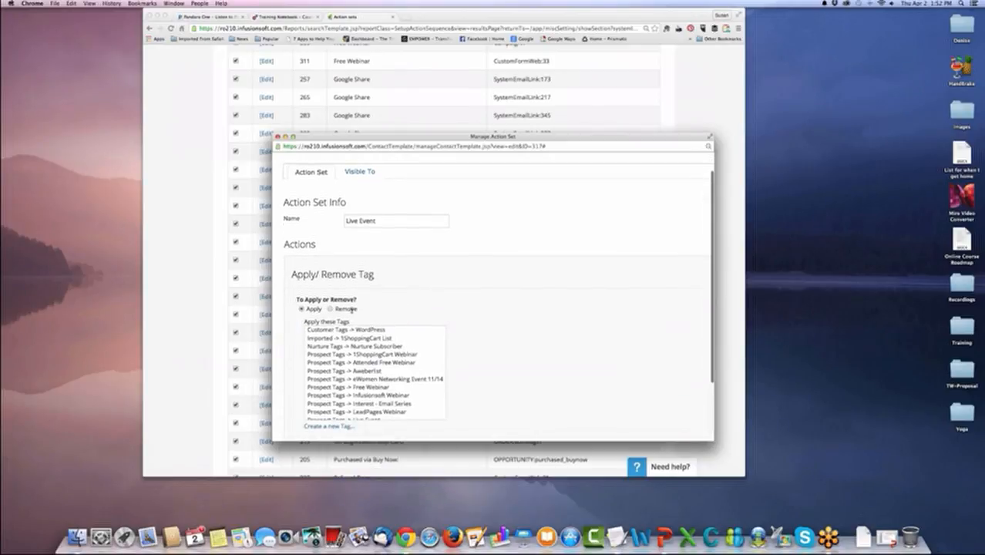
{"action": "scroll", "coordinate": [371, 358], "scroll_direction": "down", "scroll_amount": 1}
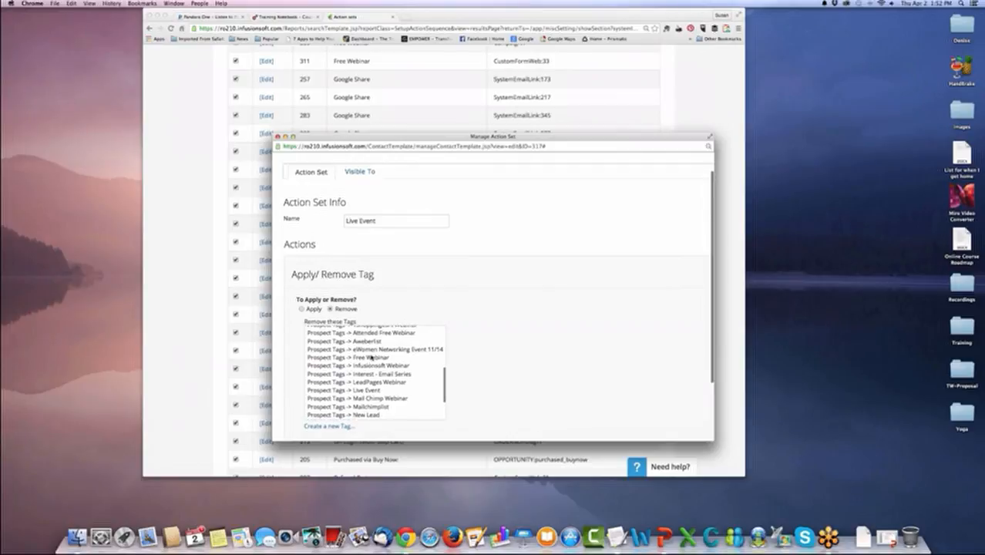
{"action": "left_click", "coordinate": [370, 359]}
{"action": "scroll", "coordinate": [462, 409], "scroll_direction": "down", "scroll_amount": 3}
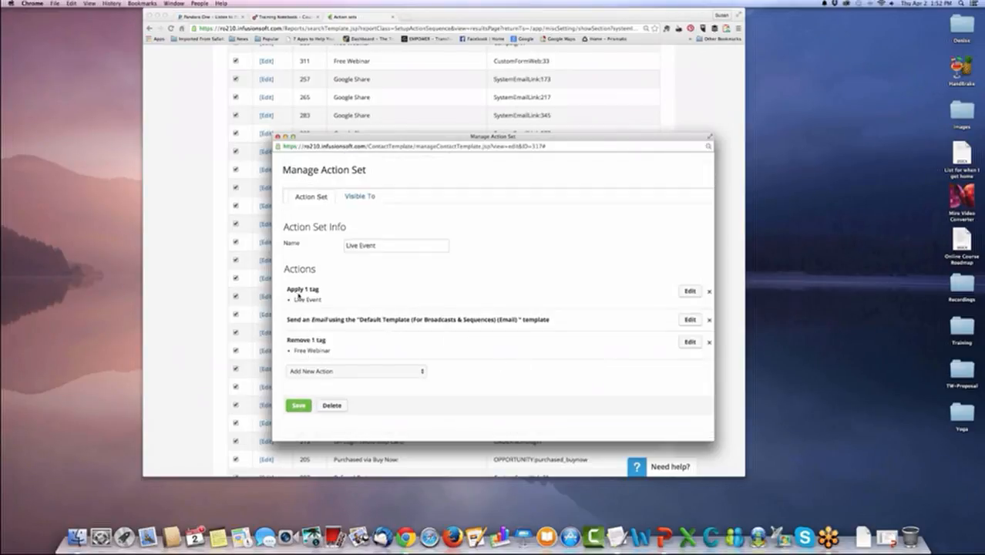
{"action": "left_click", "coordinate": [298, 406]}
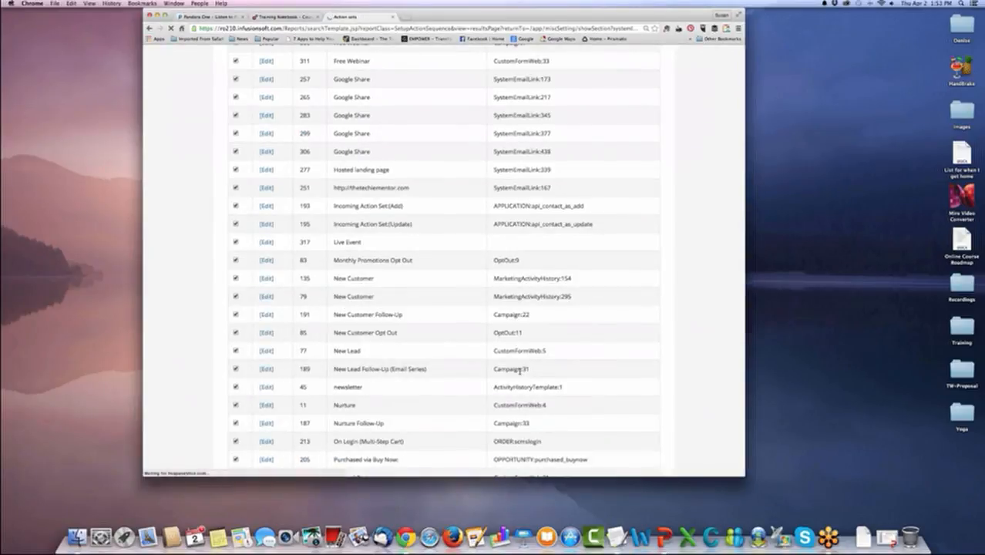
Open the Free Webinar action set linked to Campaign:1, review the action types it can take, and save it.
{"action": "scroll", "coordinate": [520, 371], "scroll_direction": "up", "scroll_amount": 3}
{"action": "scroll", "coordinate": [520, 371], "scroll_direction": "down", "scroll_amount": 3}
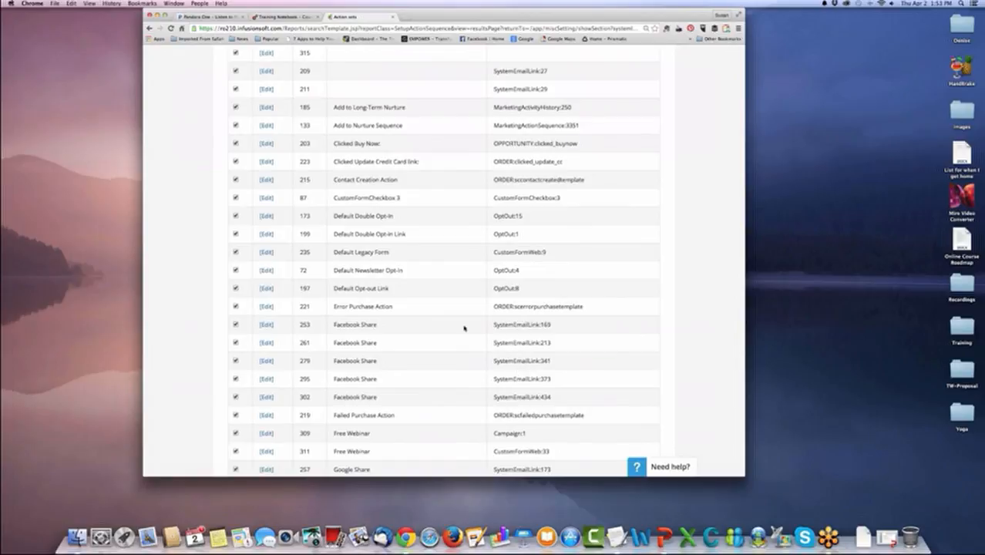
{"action": "scroll", "coordinate": [398, 328], "scroll_direction": "down", "scroll_amount": 5}
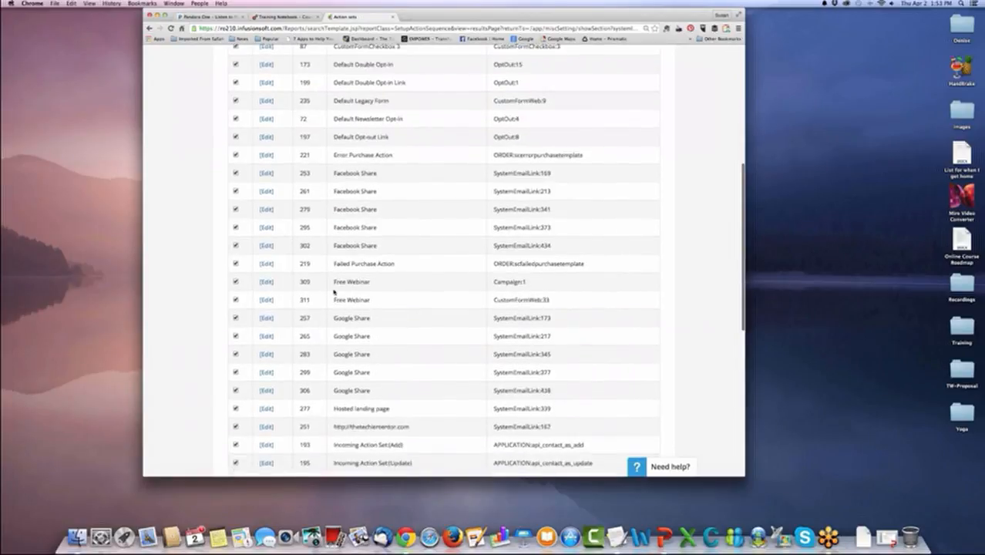
{"action": "left_click", "coordinate": [267, 261]}
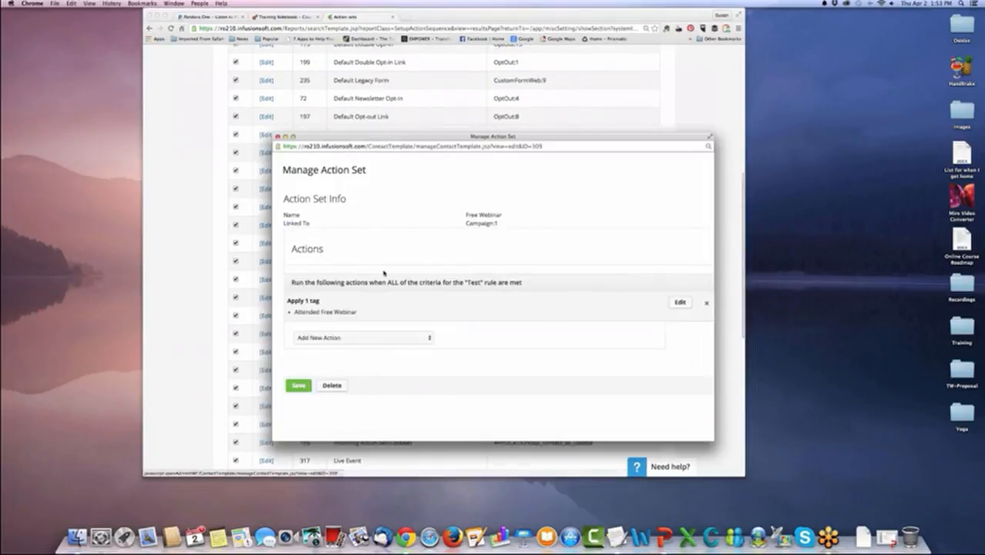
{"action": "left_click", "coordinate": [422, 340]}
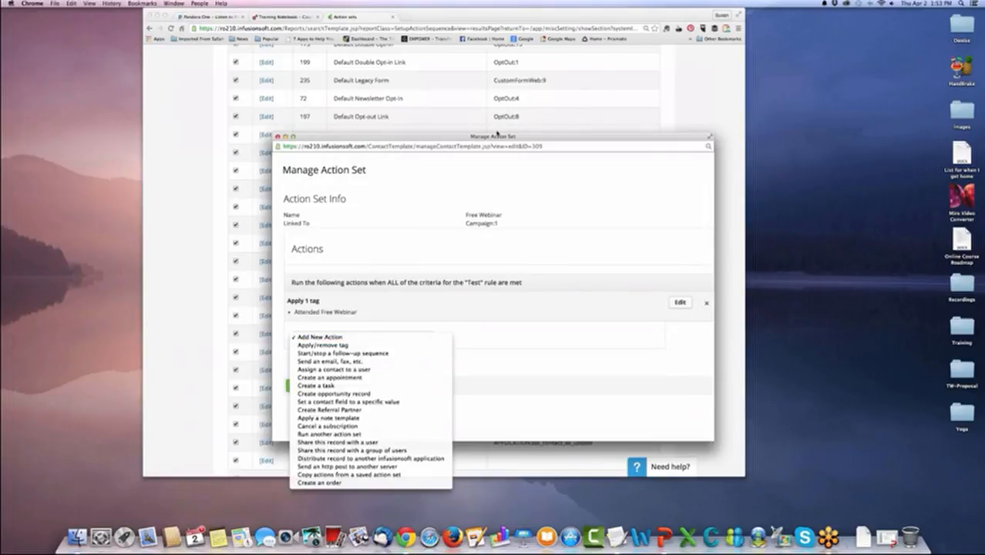
{"action": "left_click_drag", "start_coordinate": [426, 136], "coordinate": [362, 39]}
{"action": "left_click", "coordinate": [351, 241]}
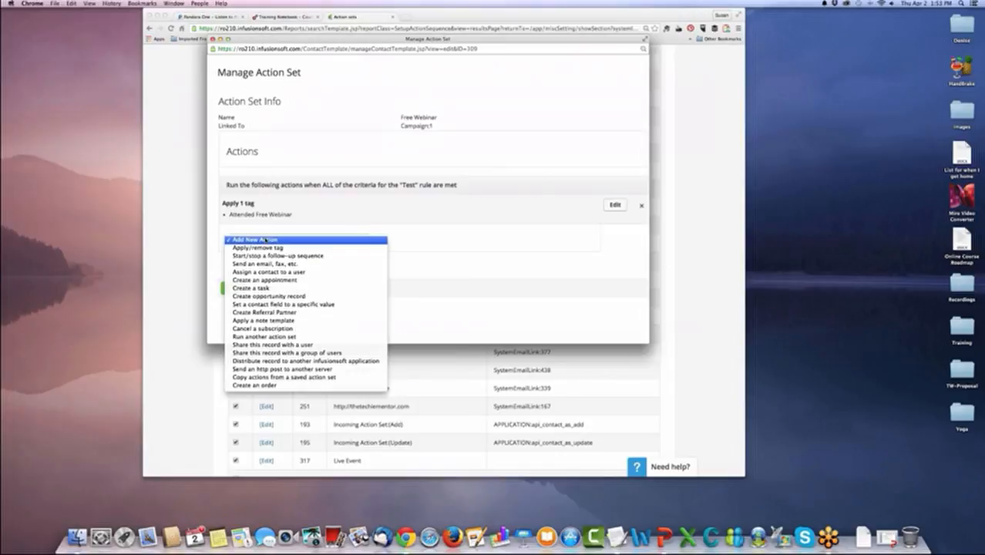
{"action": "left_click", "coordinate": [331, 239]}
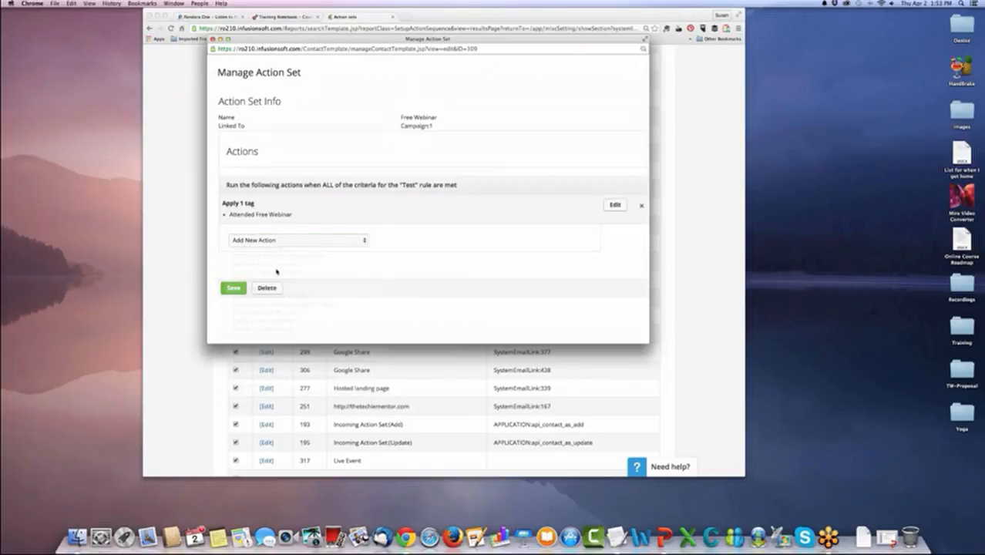
{"action": "left_click", "coordinate": [235, 288]}
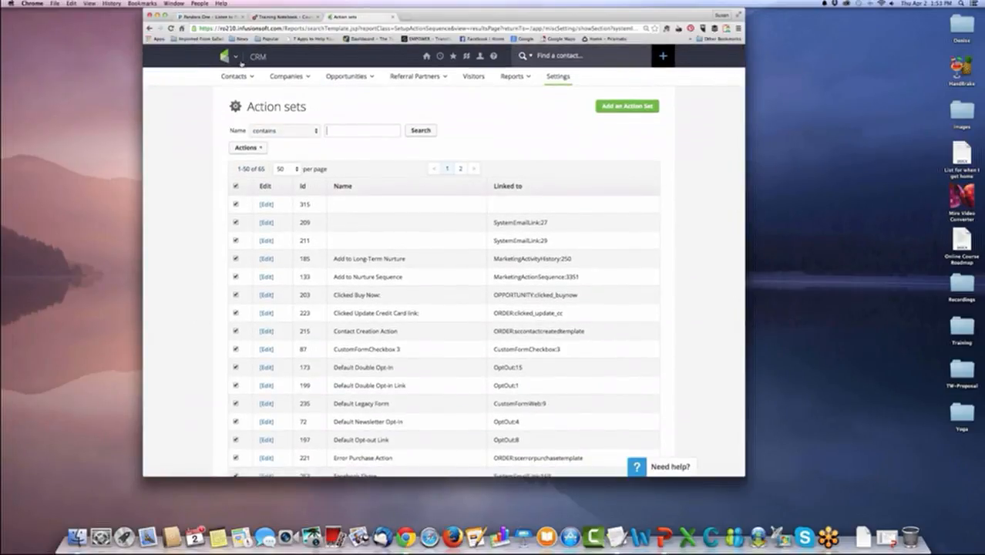
Open the list of legacy web forms in the Marketing area.
{"action": "mouse_move", "coordinate": [245, 59]}
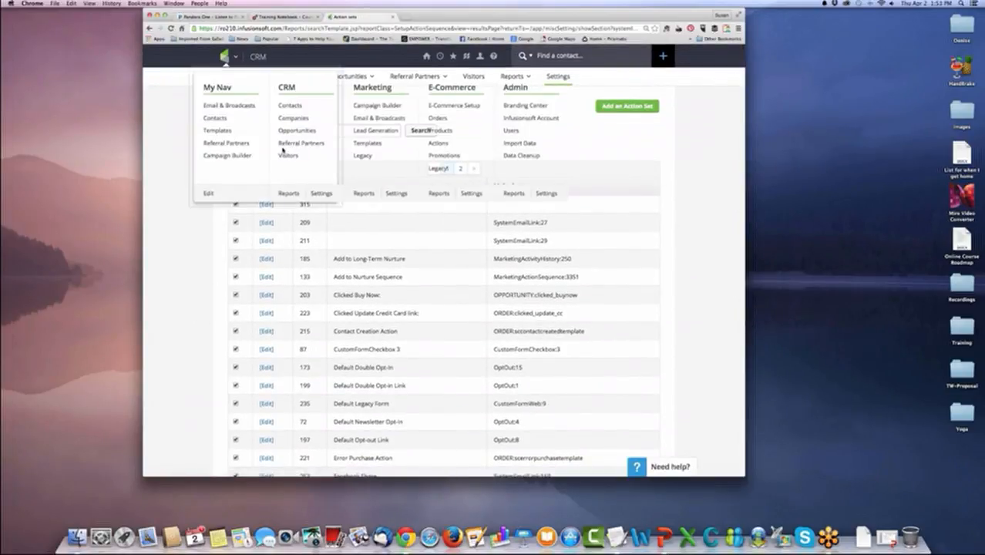
{"action": "left_click", "coordinate": [364, 156]}
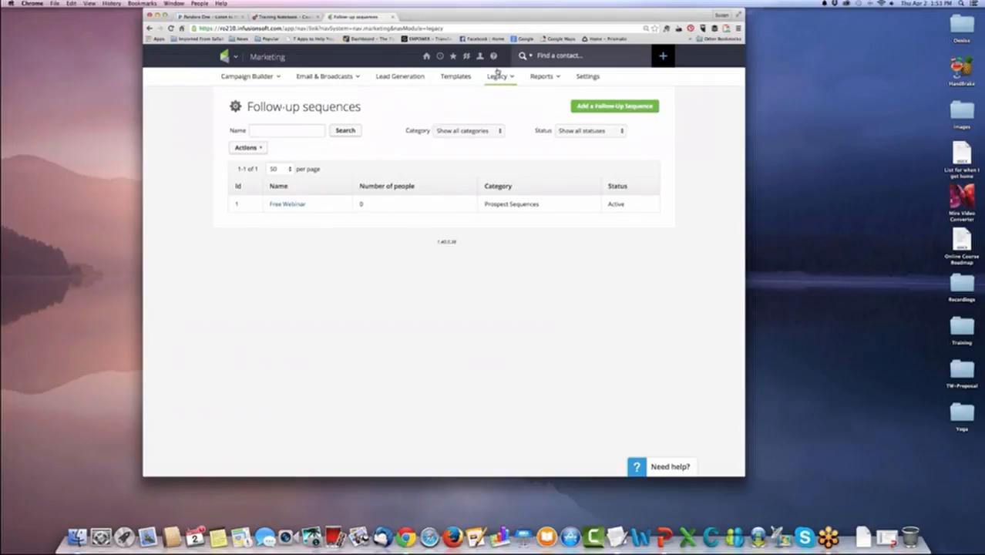
{"action": "mouse_move", "coordinate": [501, 77]}
{"action": "left_click", "coordinate": [513, 117]}
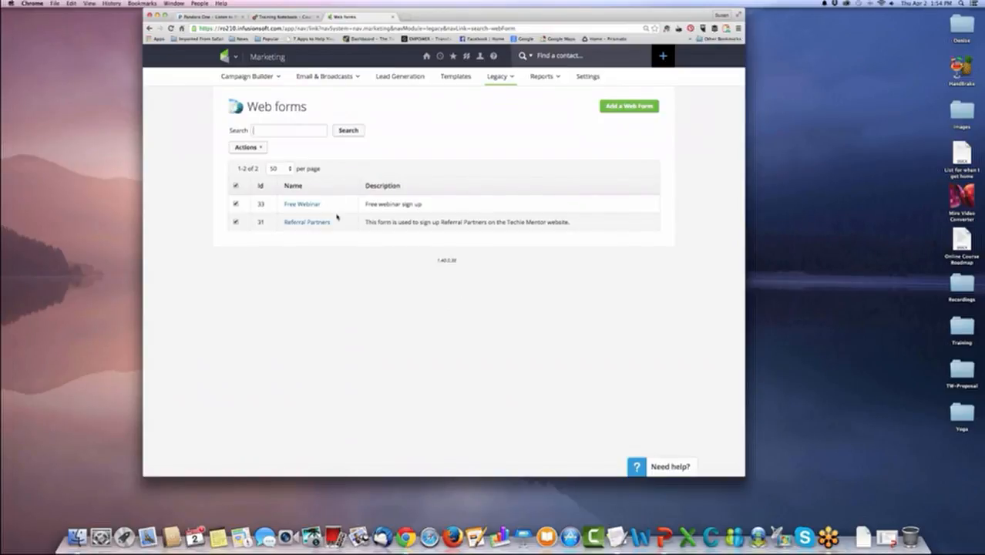
Start a new web form named Live Event with the description "This is for the live event in October".
{"action": "left_click", "coordinate": [617, 109]}
{"action": "left_click", "coordinate": [297, 171]}
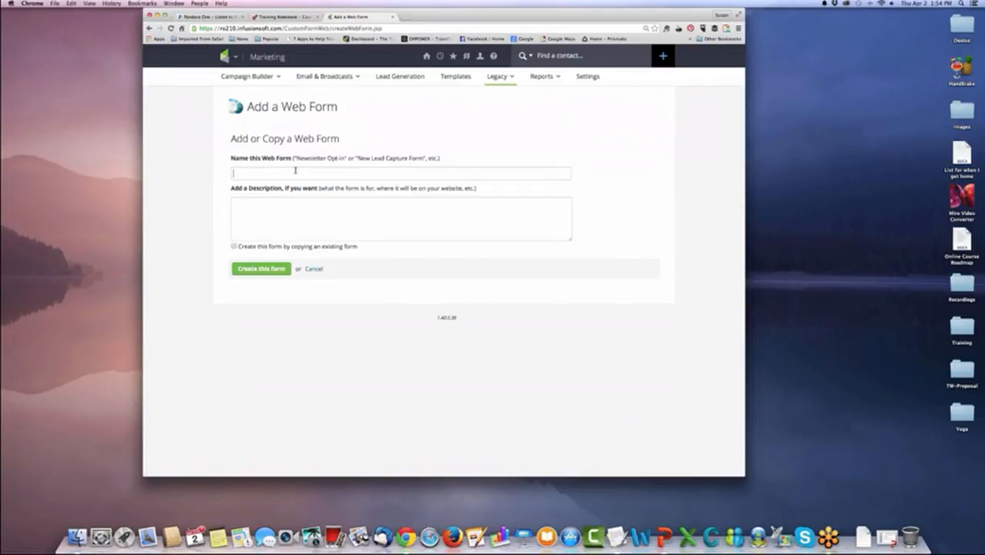
{"action": "type", "text": "Live Event"}
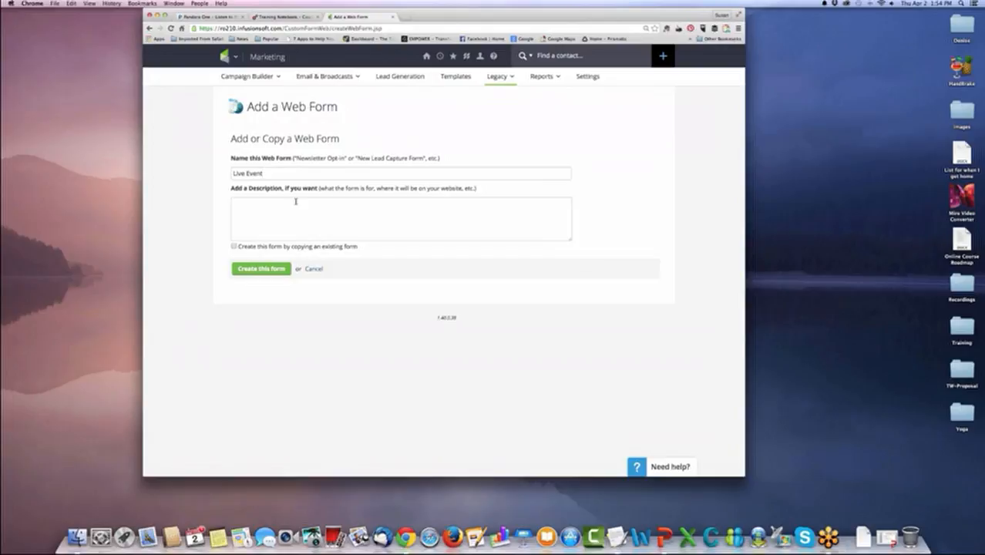
{"action": "left_click", "coordinate": [296, 218]}
{"action": "type", "text": "This is for the live event in October"}
Create the form as a copy of the existing Free Webinar form and preview it in test mode.
{"action": "left_click", "coordinate": [233, 247]}
{"action": "left_click", "coordinate": [421, 257]}
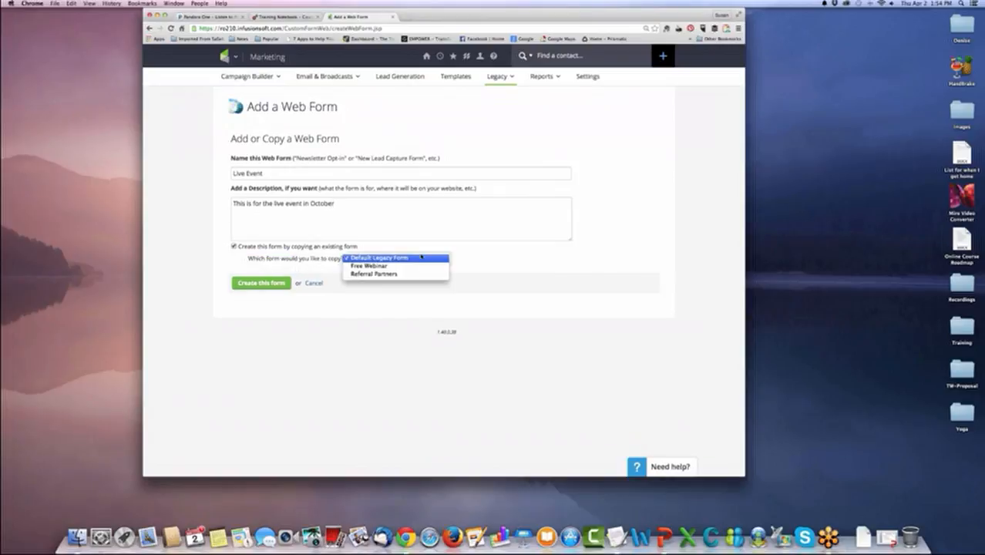
{"action": "left_click", "coordinate": [421, 266]}
{"action": "left_click", "coordinate": [262, 283]}
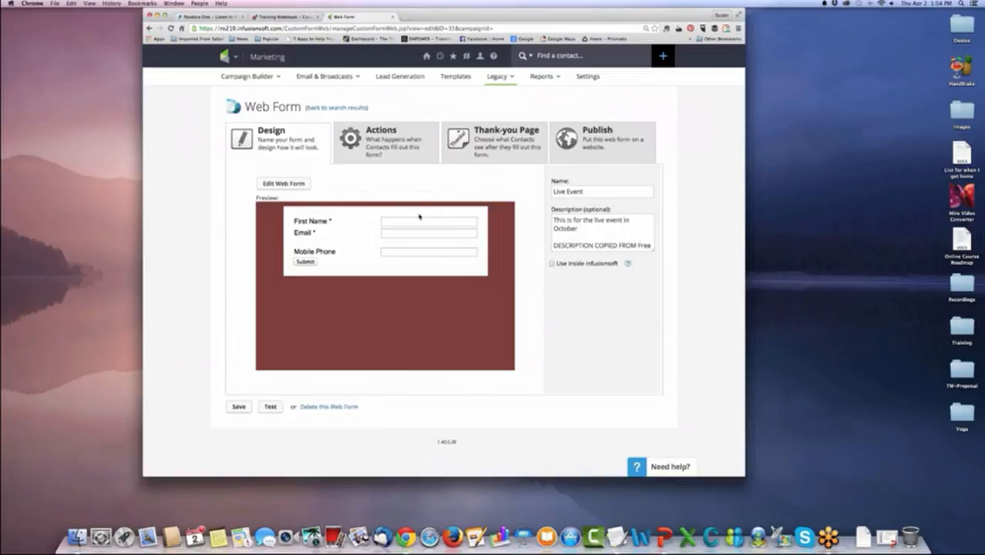
{"action": "left_click", "coordinate": [270, 407]}
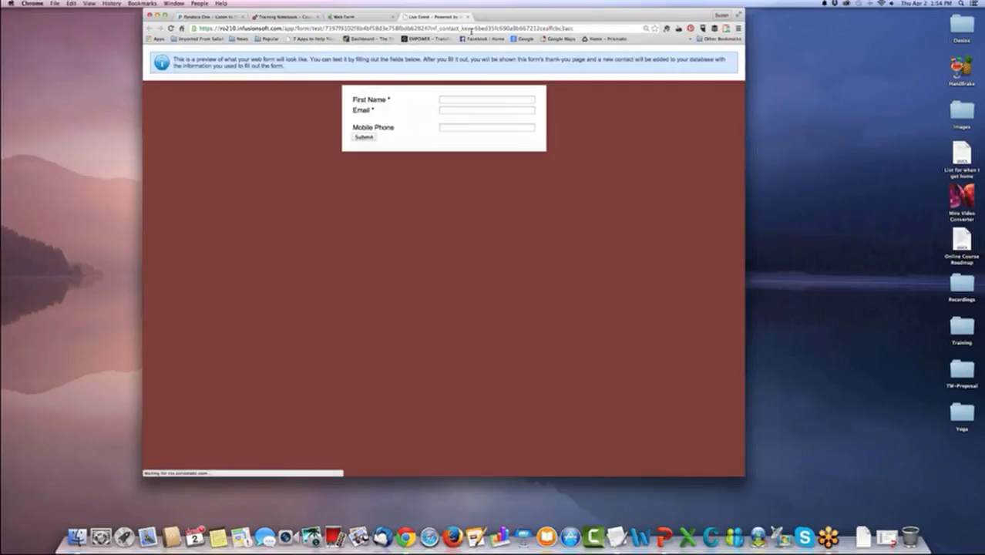
{"action": "left_click", "coordinate": [467, 16]}
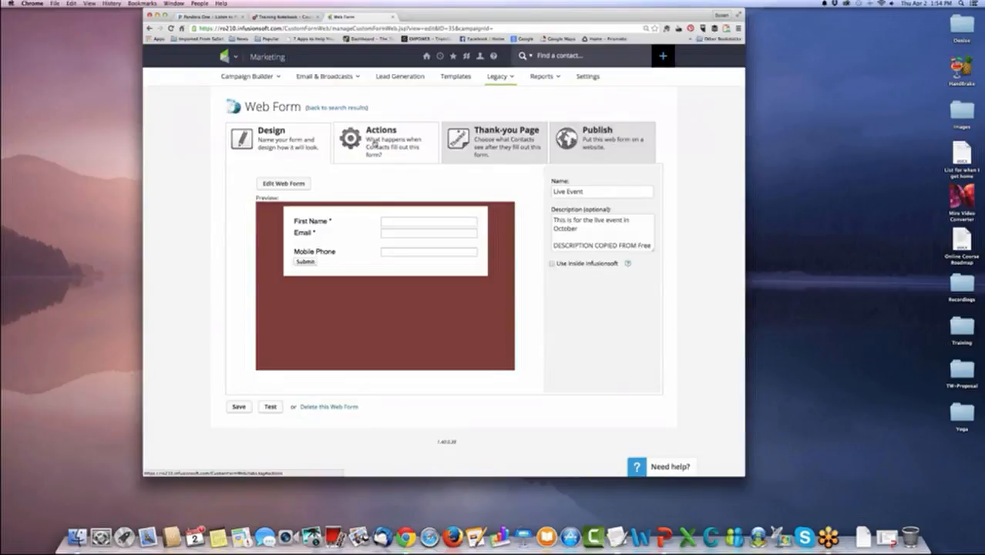
Copy the actions from the saved Live Event action set into the web form's actions.
{"action": "left_click", "coordinate": [373, 143]}
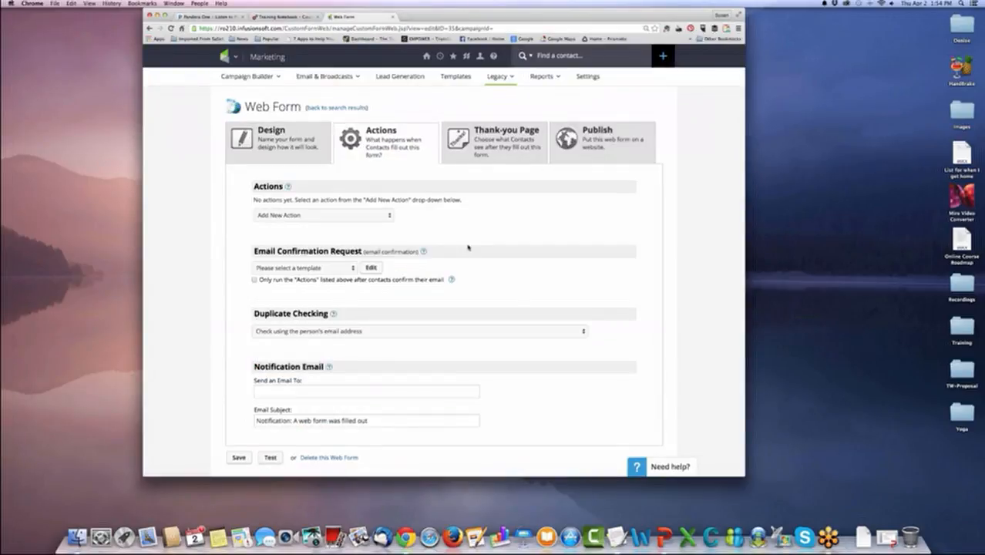
{"action": "scroll", "coordinate": [467, 247], "scroll_direction": "down", "scroll_amount": 1}
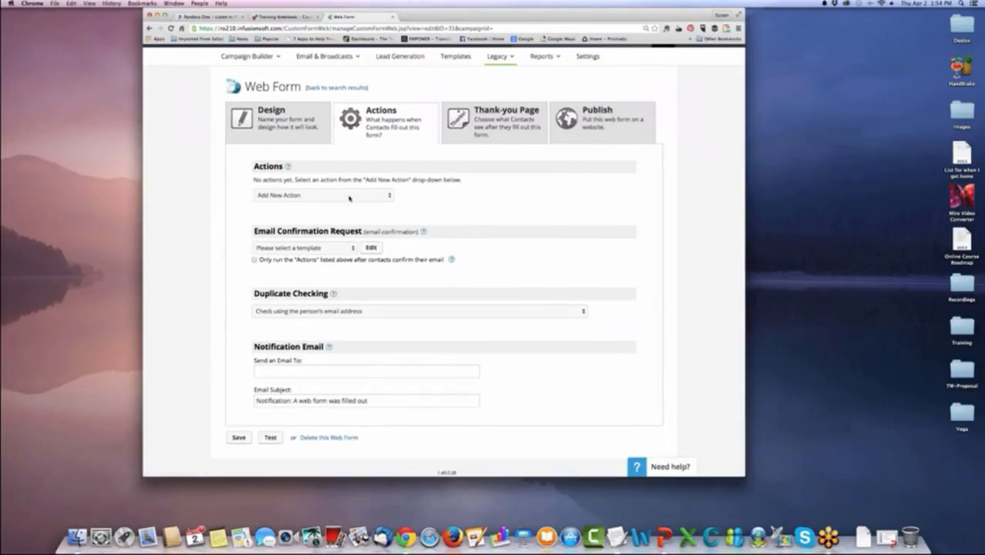
{"action": "left_click", "coordinate": [377, 195]}
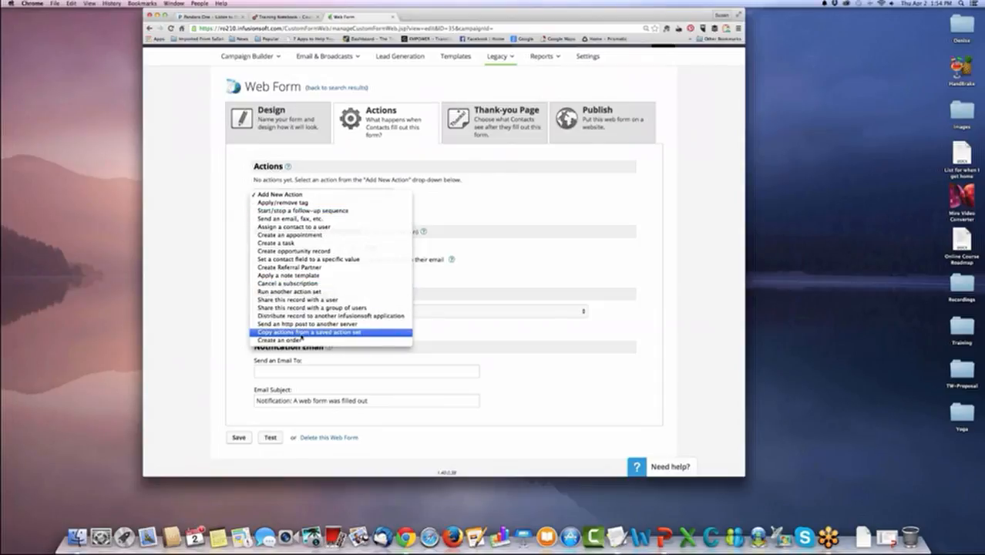
{"action": "left_click", "coordinate": [306, 335]}
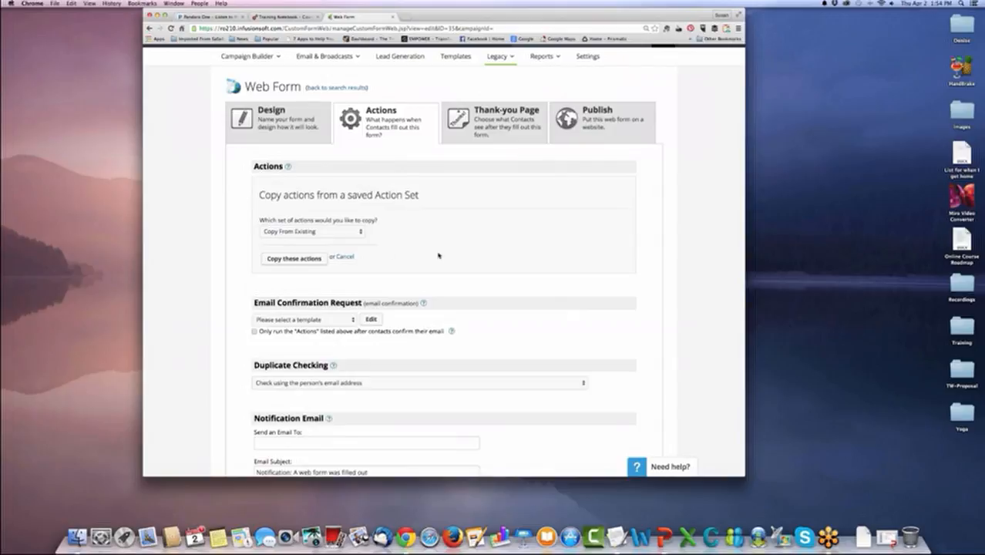
{"action": "left_click", "coordinate": [362, 232]}
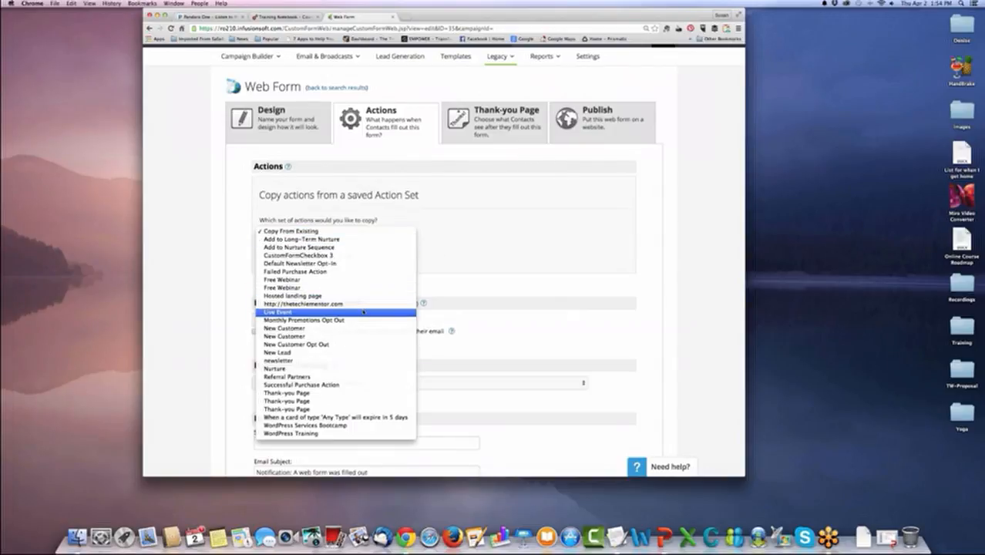
{"action": "left_click", "coordinate": [308, 312]}
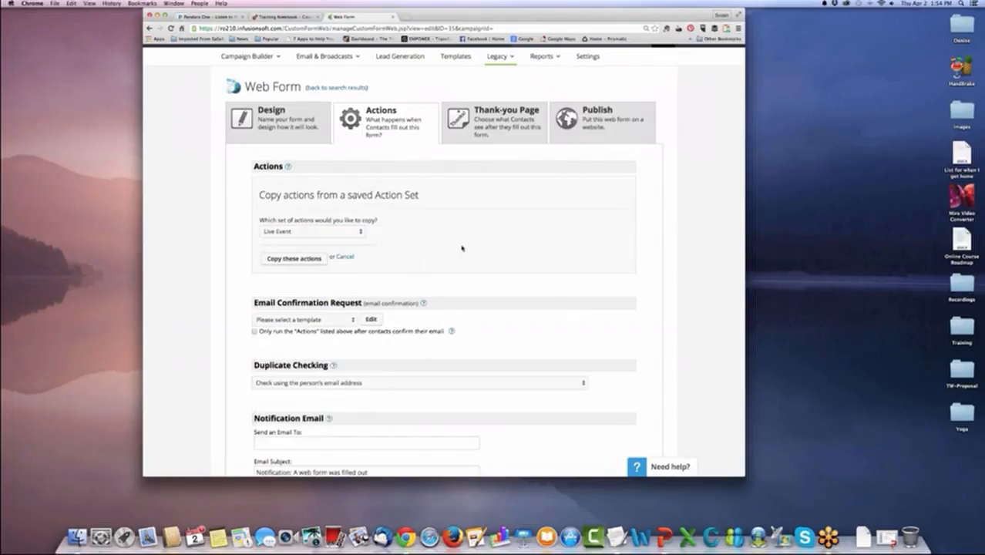
{"action": "left_click", "coordinate": [282, 260]}
{"action": "left_click", "coordinate": [553, 174]}
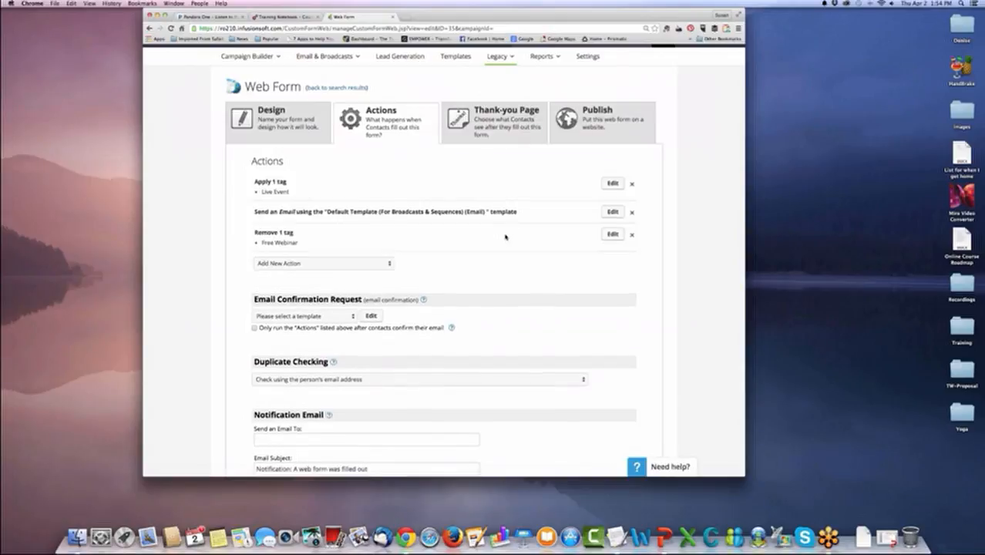
Start an Apply a Note template action on the web form and examine the settings for a new note template.
{"action": "left_click", "coordinate": [388, 263]}
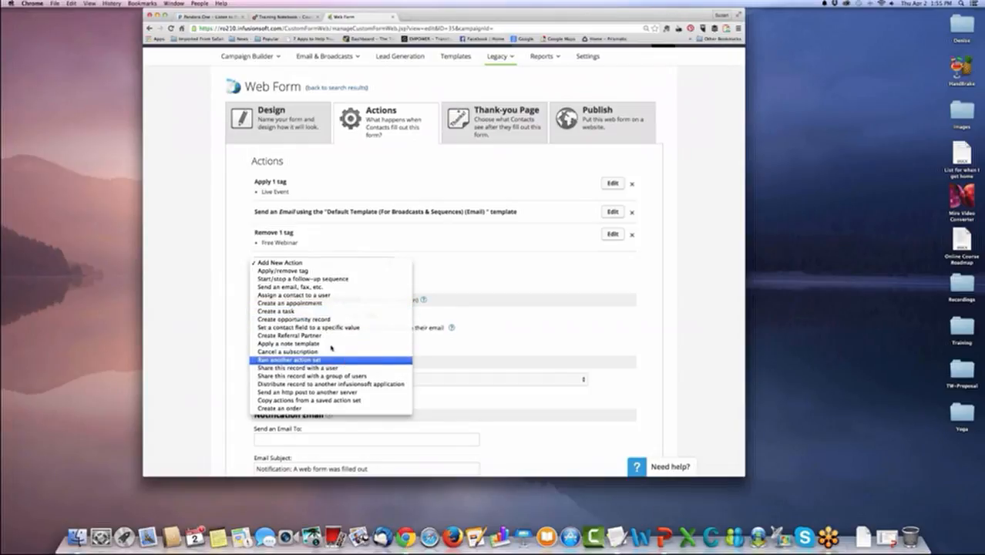
{"action": "left_click", "coordinate": [331, 343]}
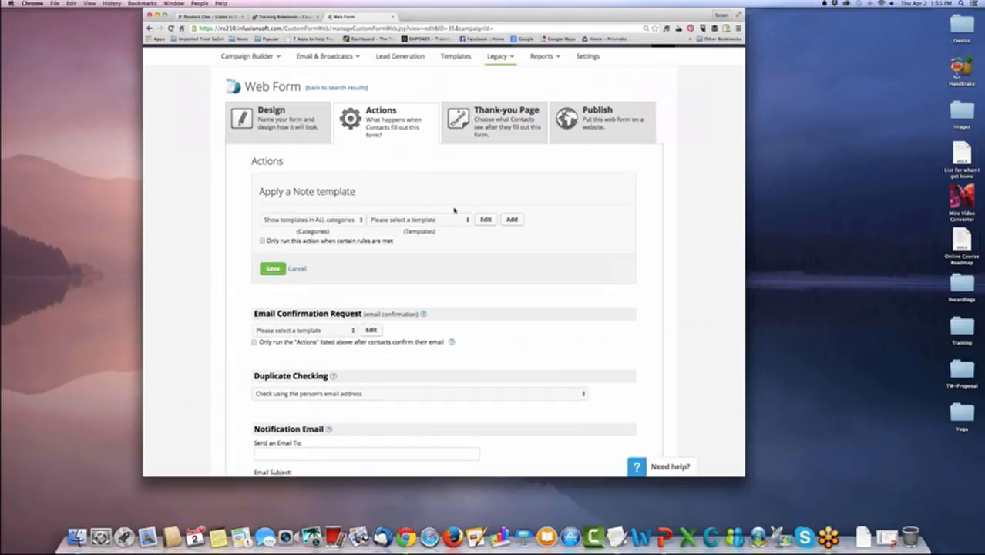
{"action": "left_click", "coordinate": [466, 221]}
{"action": "left_click", "coordinate": [467, 222]}
{"action": "left_click", "coordinate": [512, 221]}
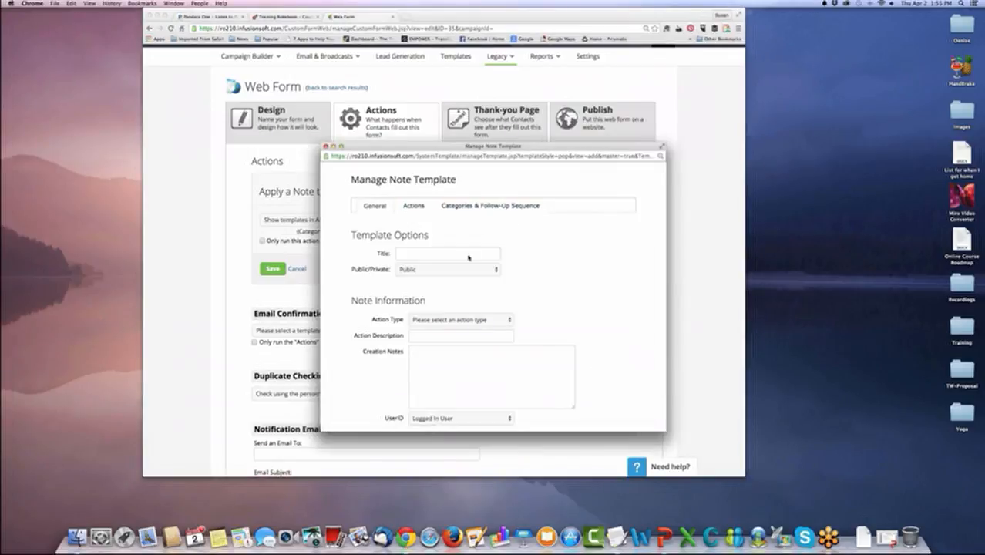
{"action": "scroll", "coordinate": [467, 254], "scroll_direction": "down", "scroll_amount": 2}
{"action": "scroll", "coordinate": [467, 255], "scroll_direction": "down", "scroll_amount": 3}
{"action": "scroll", "coordinate": [467, 255], "scroll_direction": "up", "scroll_amount": 5}
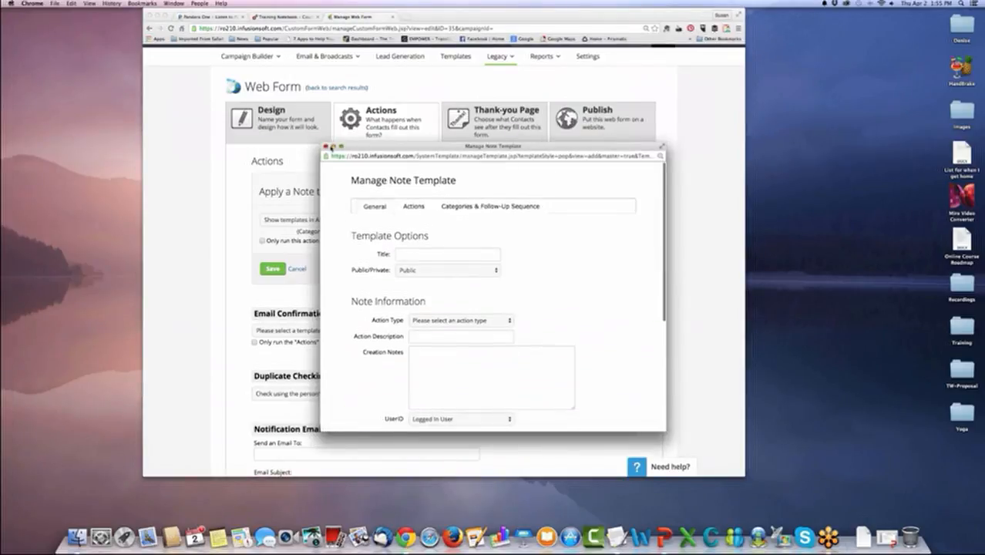
Save the Apply a Note template action without a template, then remove it from the web form's actions.
{"action": "left_click", "coordinate": [272, 268]}
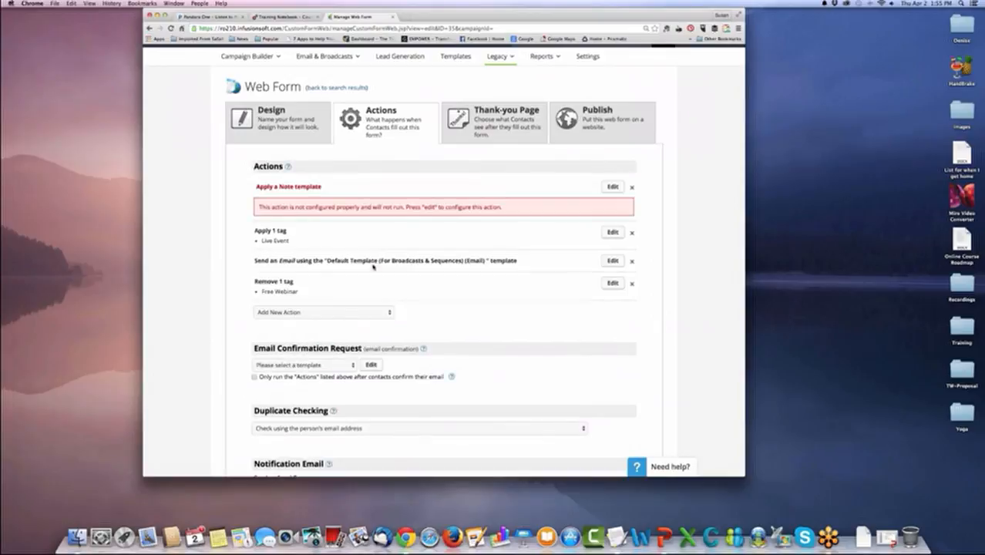
{"action": "left_click", "coordinate": [632, 187]}
{"action": "left_click", "coordinate": [546, 168]}
{"action": "scroll", "coordinate": [527, 251], "scroll_direction": "down", "scroll_amount": 1}
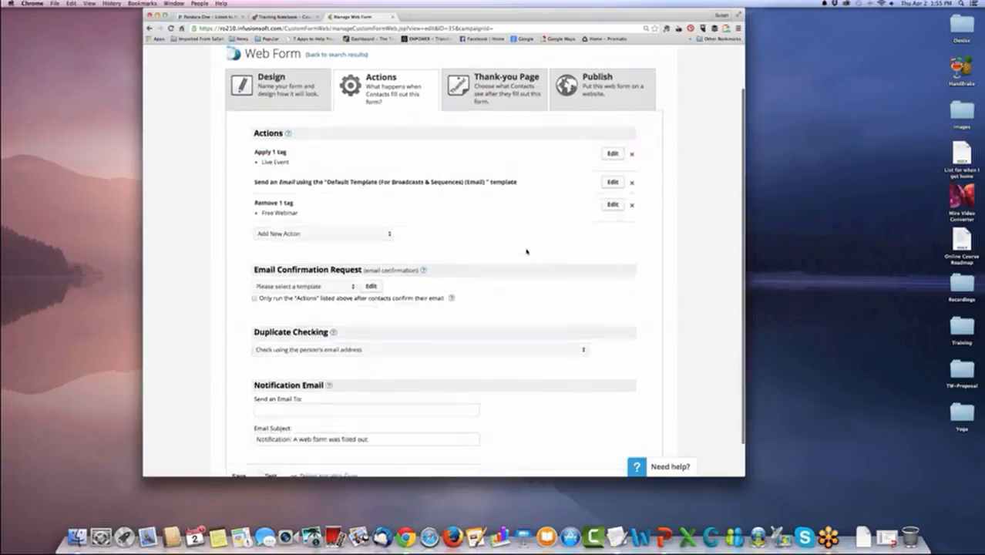
Save the Live Event web form with its current tag and email actions.
{"action": "scroll", "coordinate": [526, 251], "scroll_direction": "down", "scroll_amount": 2}
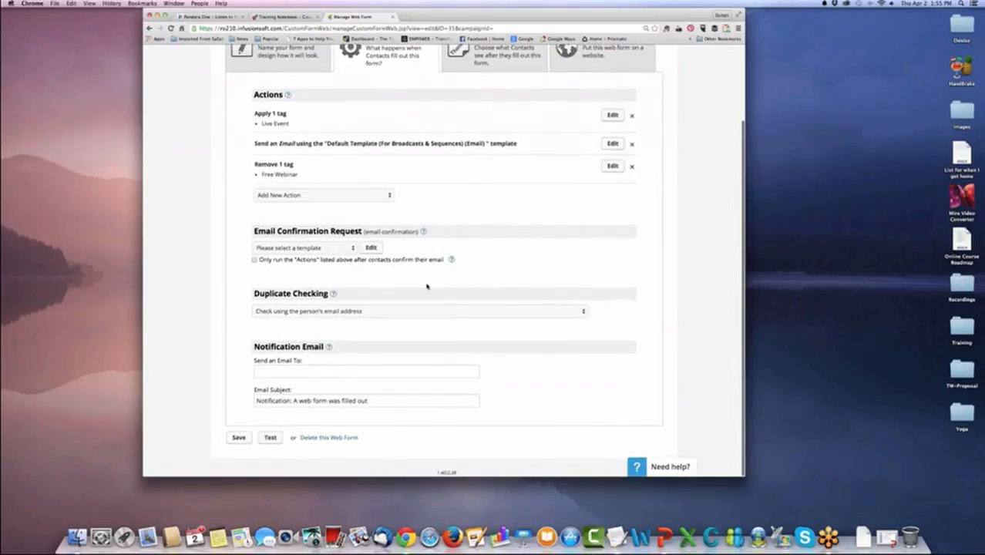
{"action": "left_click", "coordinate": [240, 437]}
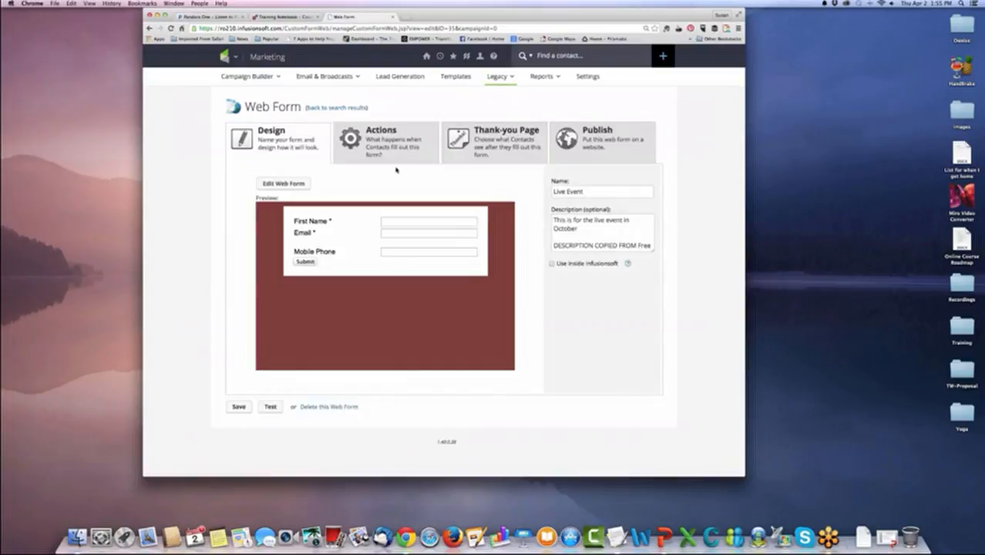
Review the actions and confirmation settings of the saved Live Event web form and save it again.
{"action": "left_click", "coordinate": [379, 154]}
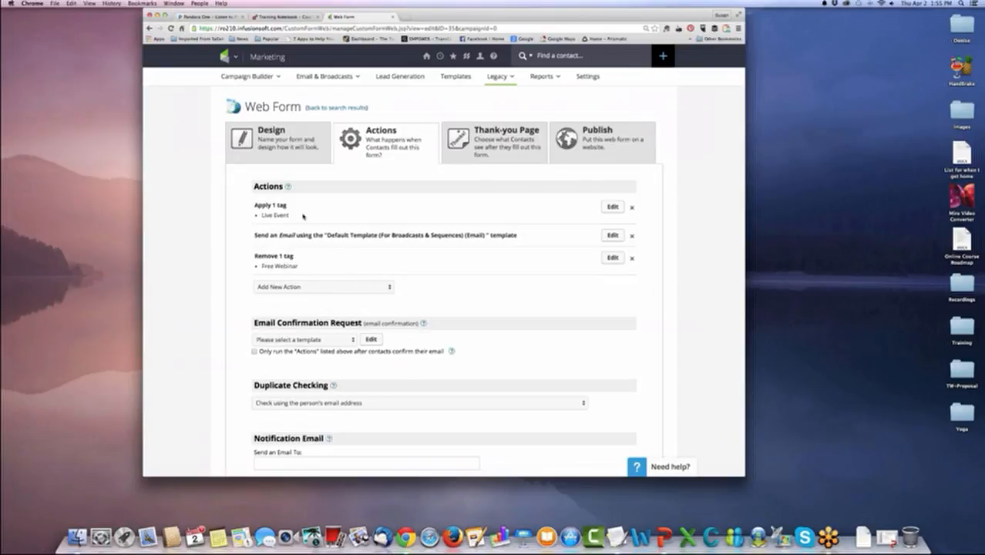
{"action": "scroll", "coordinate": [435, 289], "scroll_direction": "down", "scroll_amount": 3}
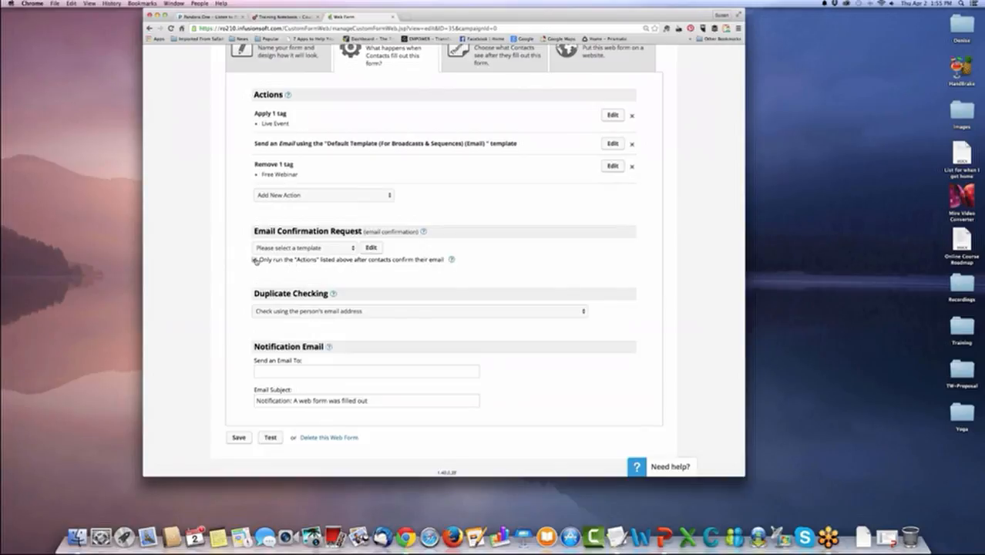
{"action": "scroll", "coordinate": [387, 278], "scroll_direction": "up", "scroll_amount": 5}
{"action": "scroll", "coordinate": [461, 250], "scroll_direction": "down", "scroll_amount": 5}
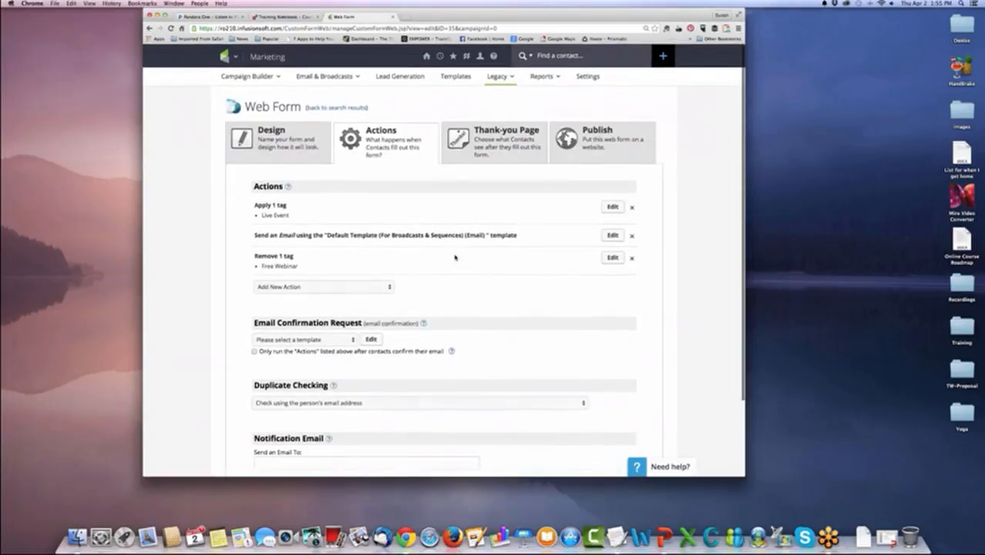
{"action": "left_click", "coordinate": [238, 436]}
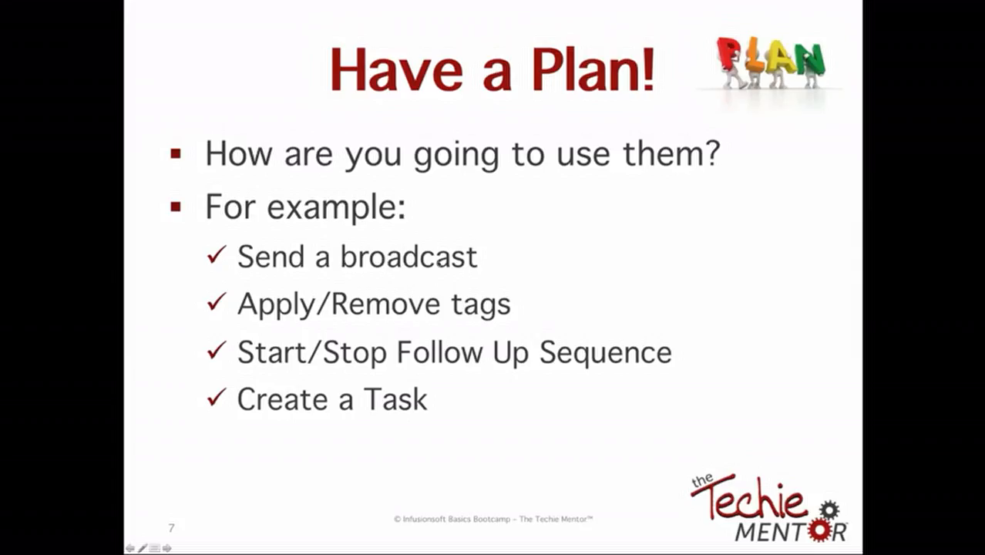
{"action": "left_click", "coordinate": [590, 314]}
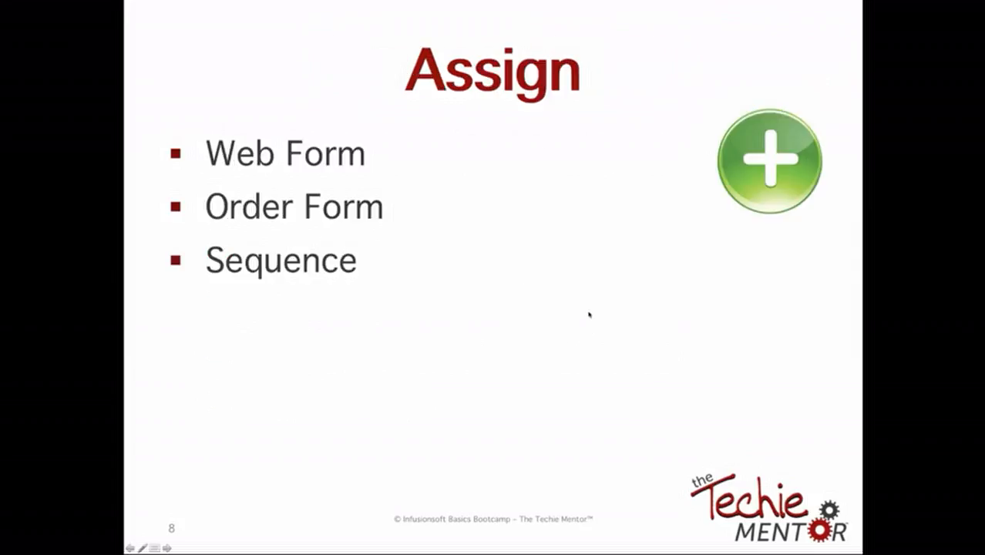
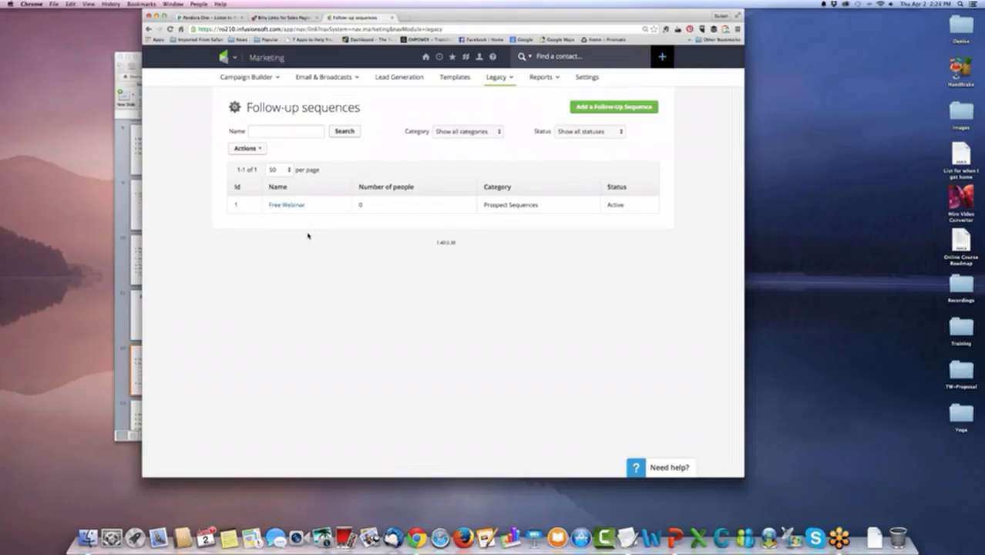
Examine the category filter, status filter and available list actions for the follow-up sequences.
{"action": "left_click", "coordinate": [498, 132]}
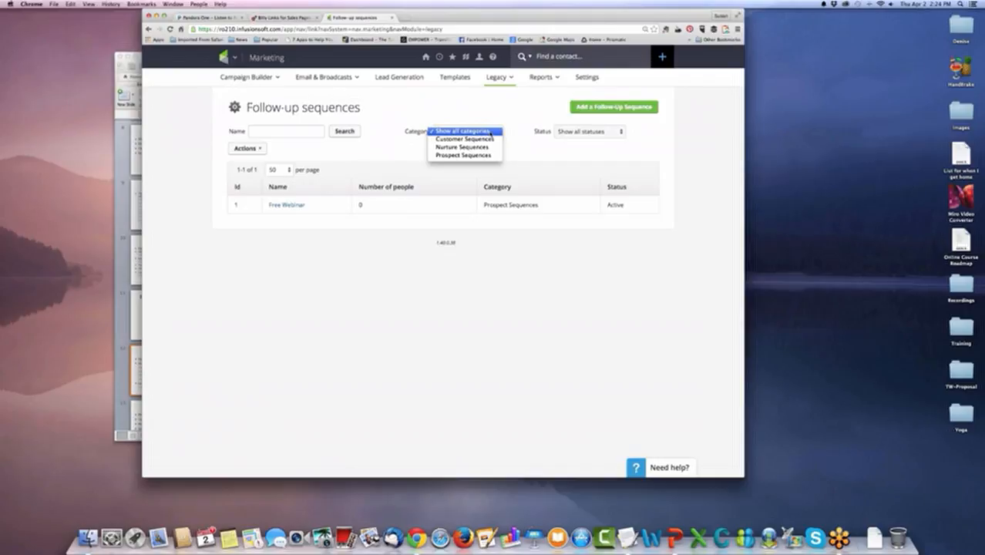
{"action": "left_click", "coordinate": [619, 136]}
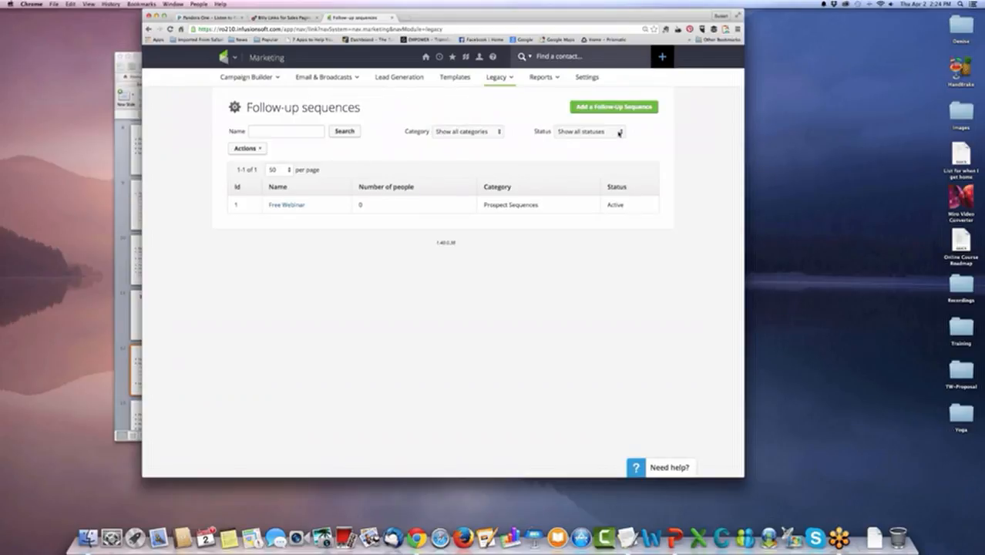
{"action": "left_click", "coordinate": [619, 135]}
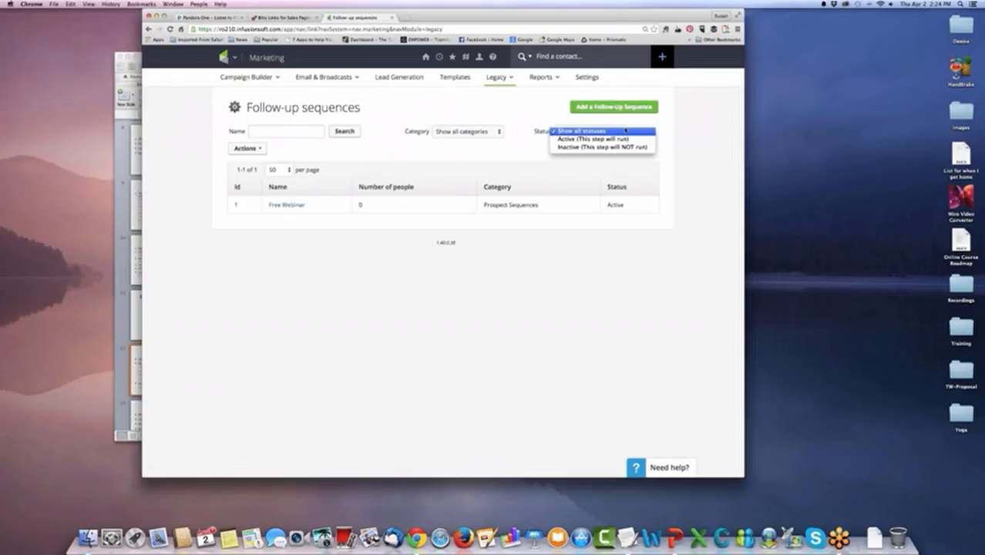
{"action": "left_click", "coordinate": [339, 153]}
{"action": "left_click", "coordinate": [256, 148]}
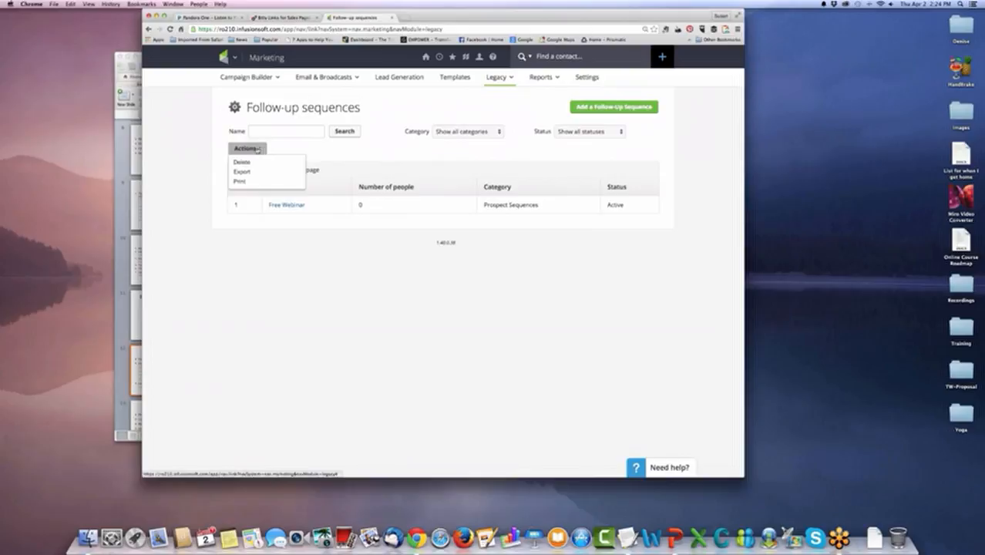
{"action": "left_click", "coordinate": [347, 154]}
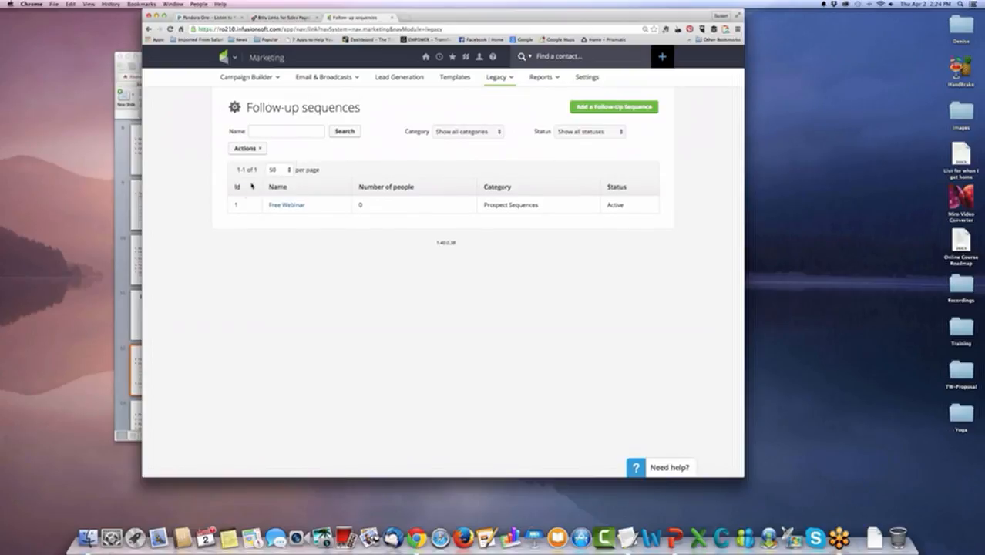
Review the Free Webinar sequence's steps, completion actions and options, and return to the follow-up sequences list.
{"action": "left_click", "coordinate": [289, 207]}
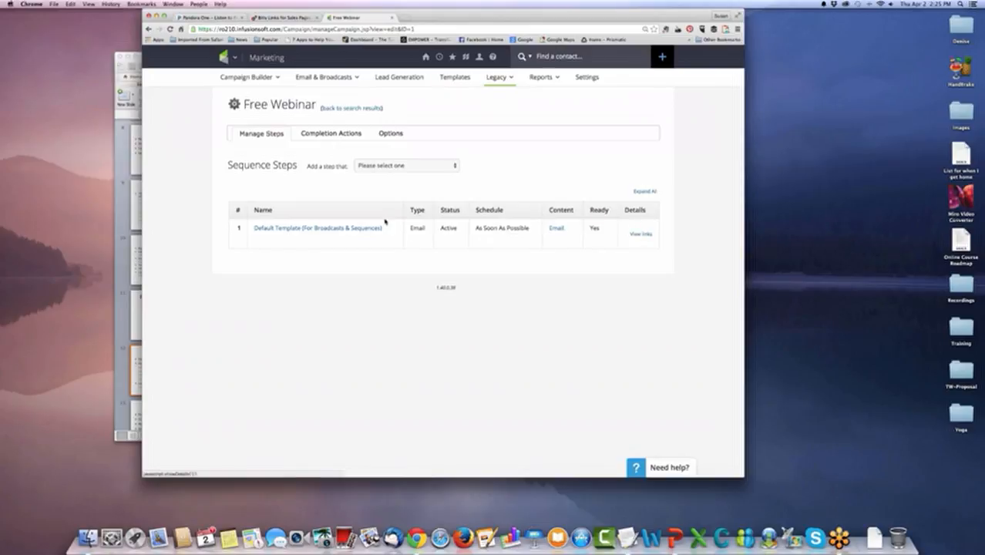
{"action": "left_click", "coordinate": [325, 134]}
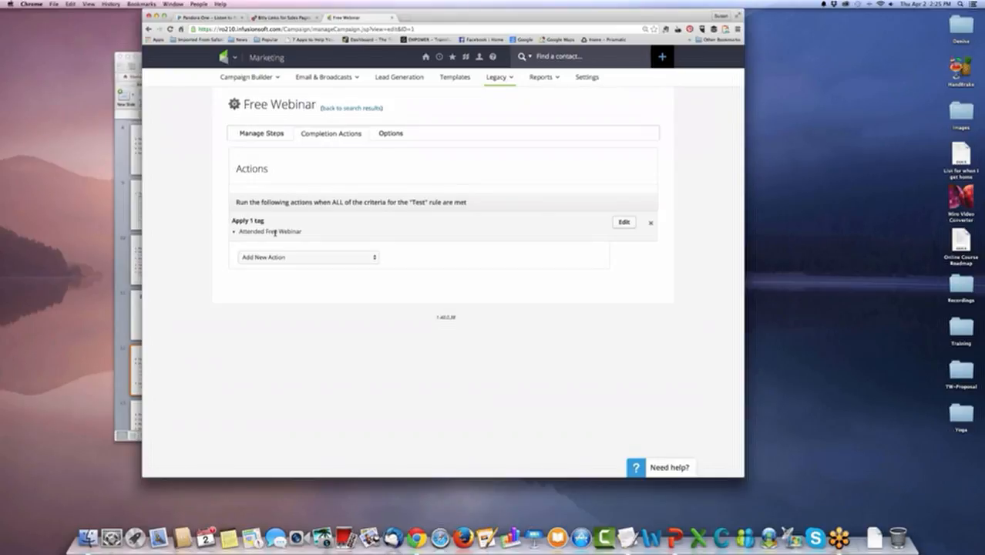
{"action": "left_click", "coordinate": [392, 133]}
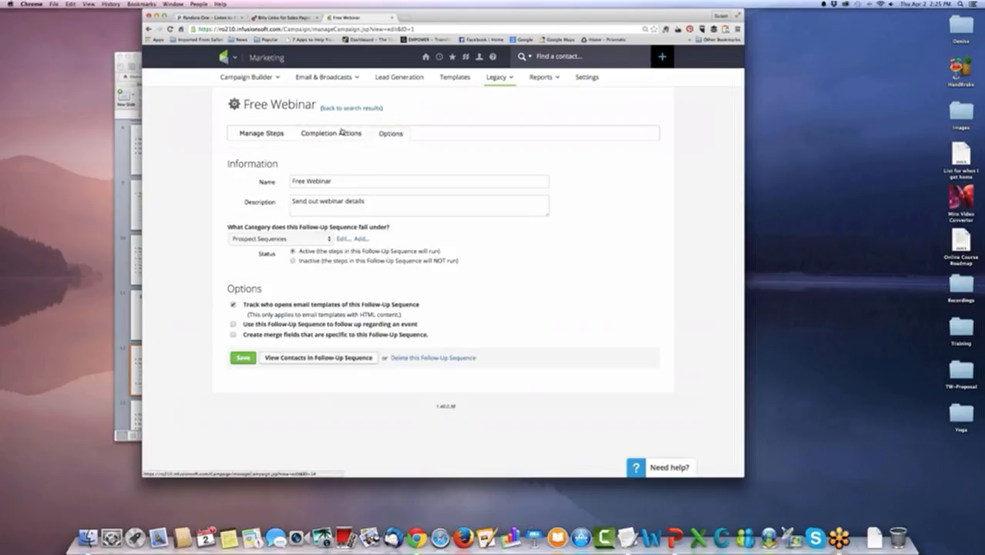
{"action": "left_click", "coordinate": [264, 134]}
{"action": "left_click", "coordinate": [340, 110]}
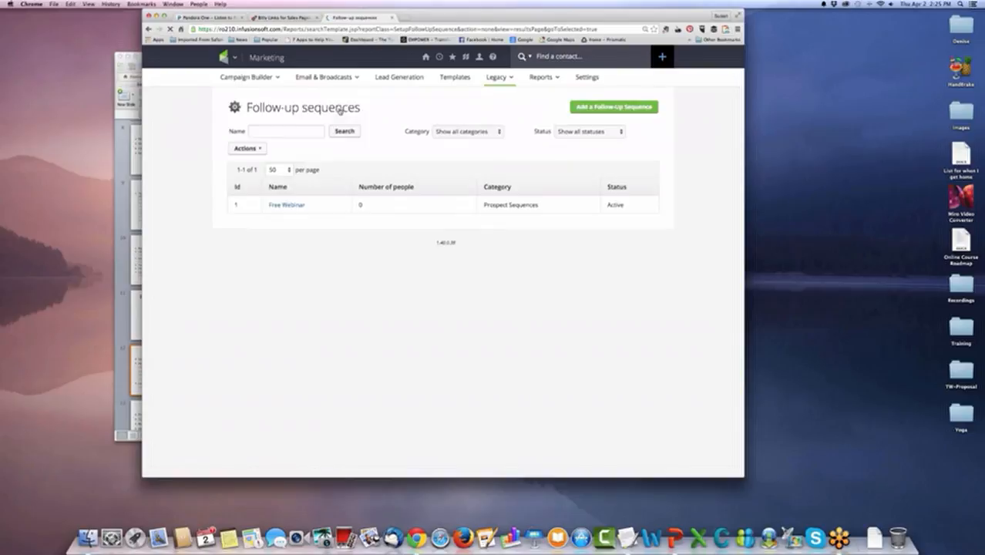
Start a new follow-up sequence named Live Event Follow Up with the description "Follow up with Prospects from the October Live Event".
{"action": "left_click", "coordinate": [617, 108]}
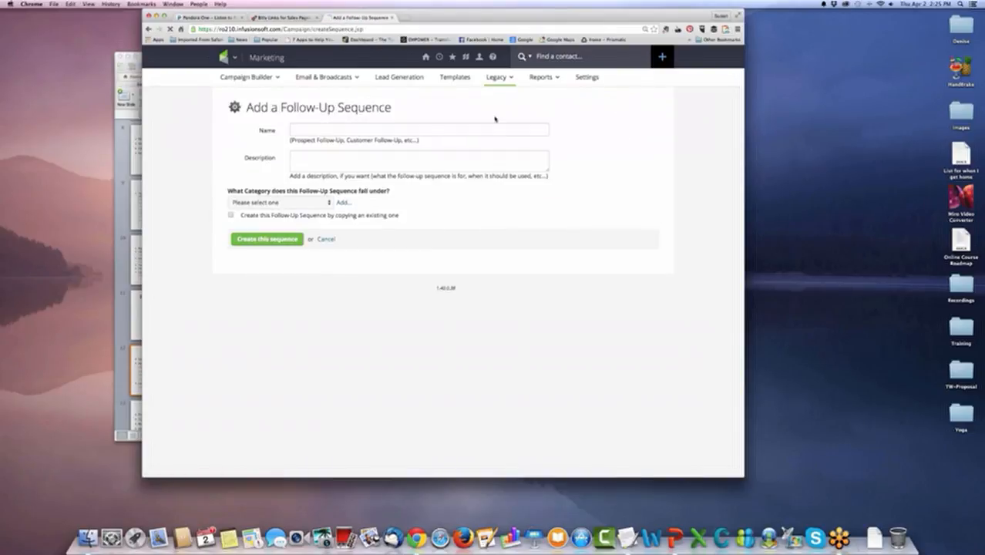
{"action": "left_click", "coordinate": [428, 127]}
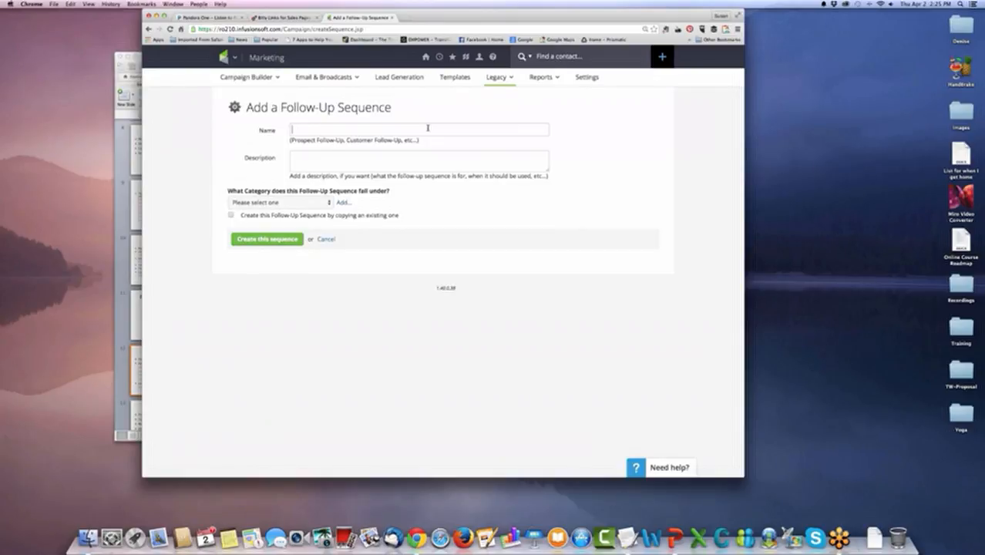
{"action": "type", "text": "Live Eve"}
{"action": "type", "text": "nt Follow Up"}
{"action": "type", "text": "Follow up with"}
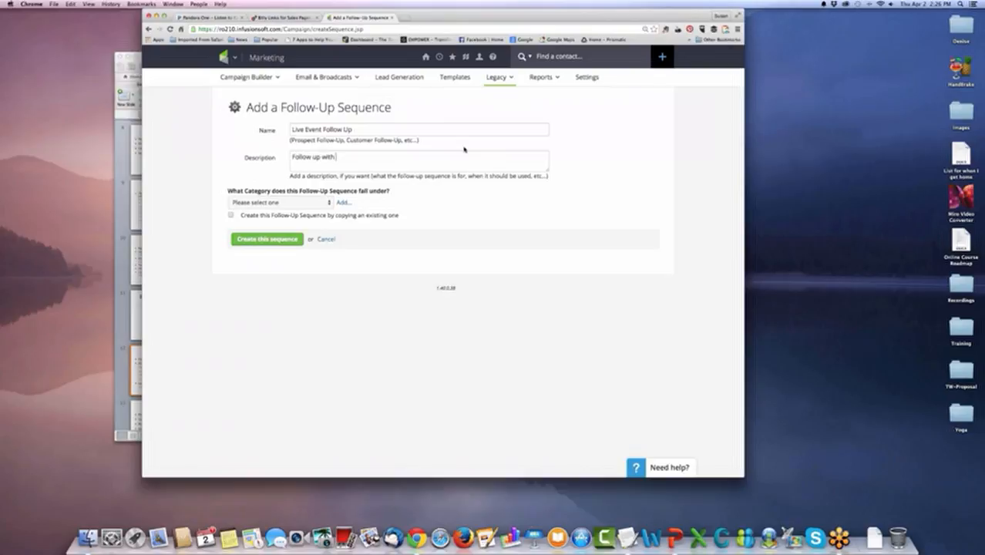
{"action": "type", "text": " Prop"}
{"action": "type", "text": "pects from the Oct"}
{"action": "type", "text": "ober Live Eve"}
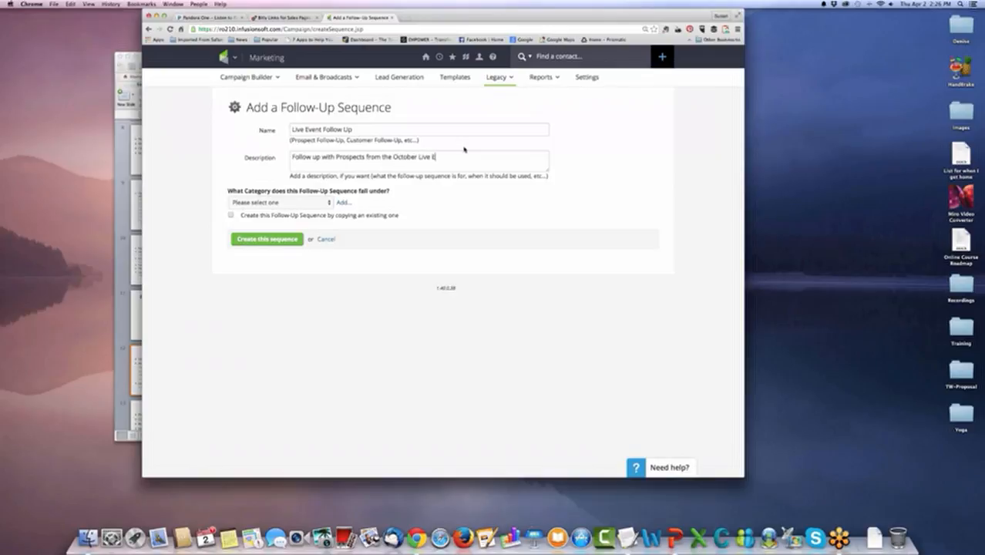
{"action": "key", "text": "BackSpace"}
{"action": "key", "text": "BackSpace"}
{"action": "type", "text": "vent"}
Assign the new sequence to the Prospect Sequences category and create it.
{"action": "left_click", "coordinate": [321, 204]}
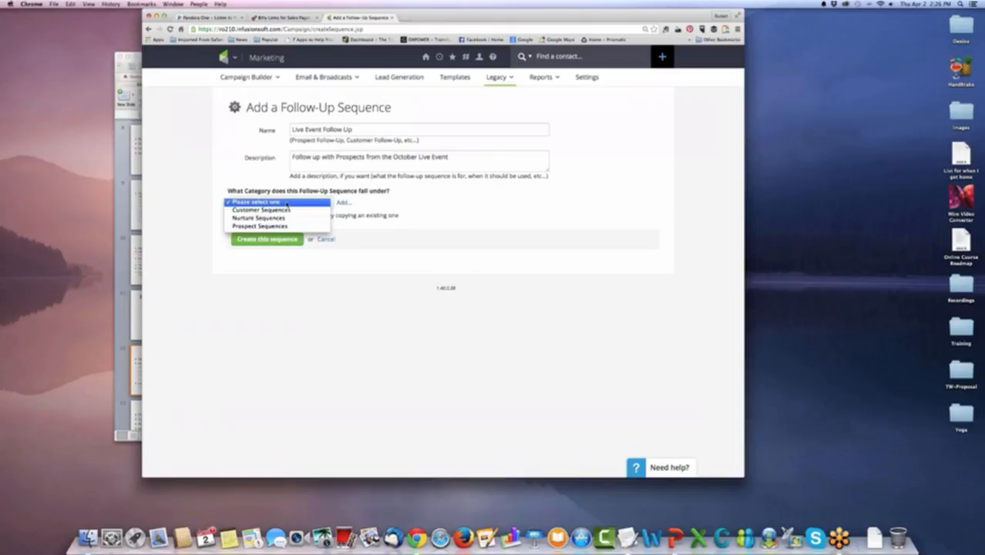
{"action": "left_click", "coordinate": [283, 226]}
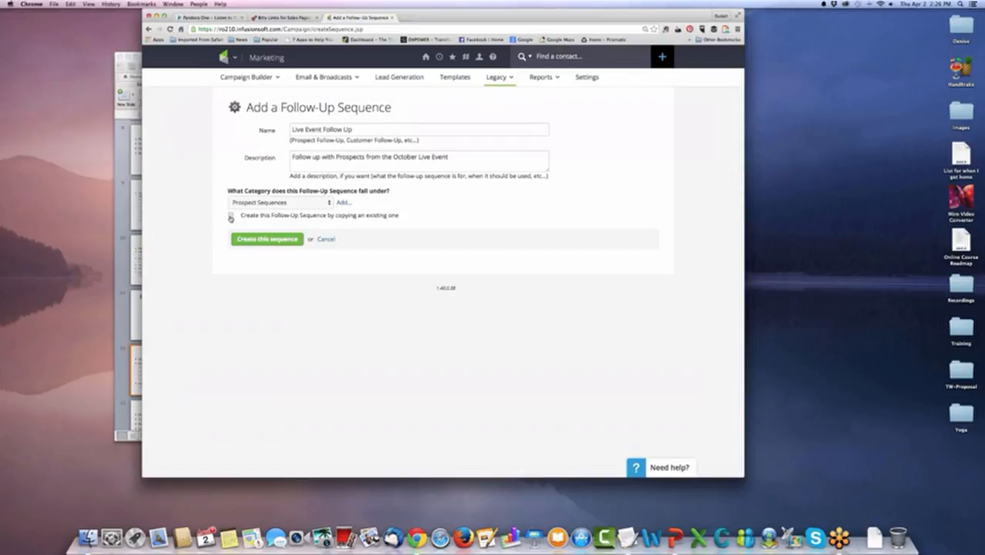
{"action": "left_click", "coordinate": [272, 239]}
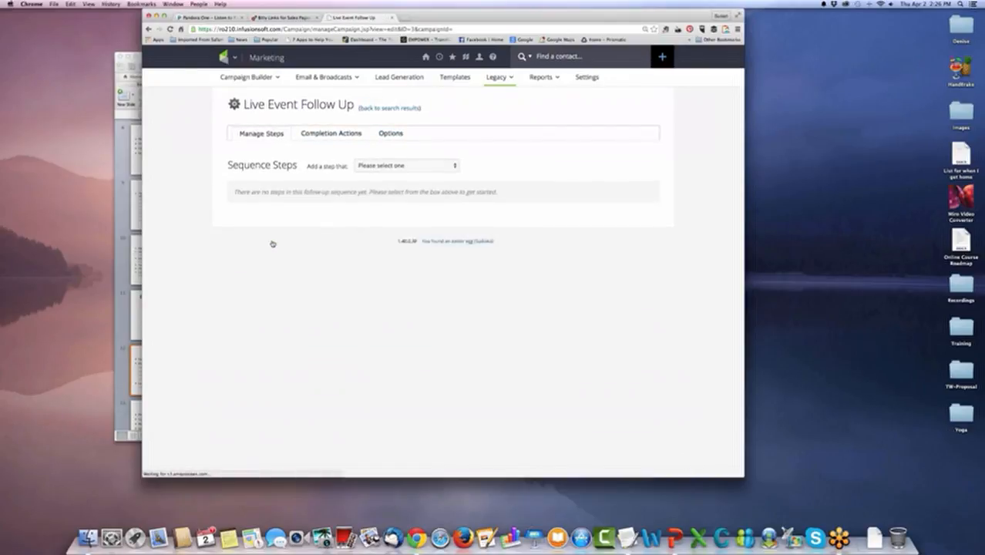
Add an active step that sends a new email template as soon as possible, without cost tracking, and save it to create the email.
{"action": "left_click", "coordinate": [446, 172]}
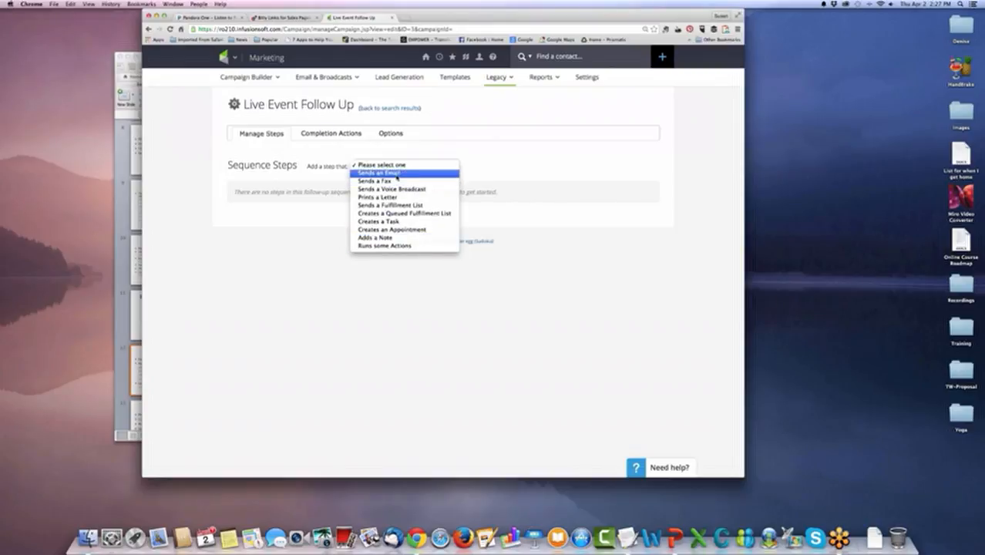
{"action": "left_click", "coordinate": [397, 174]}
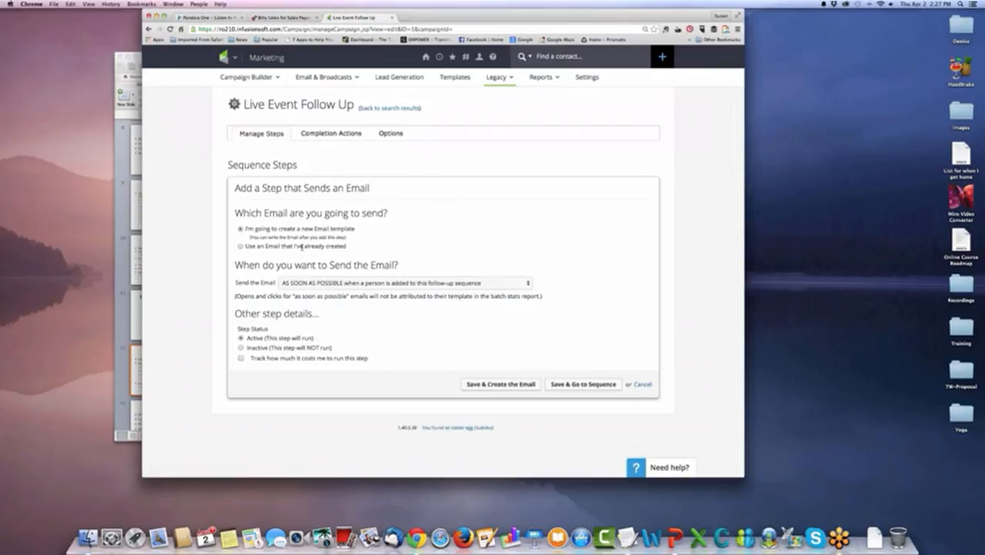
{"action": "left_click", "coordinate": [241, 247]}
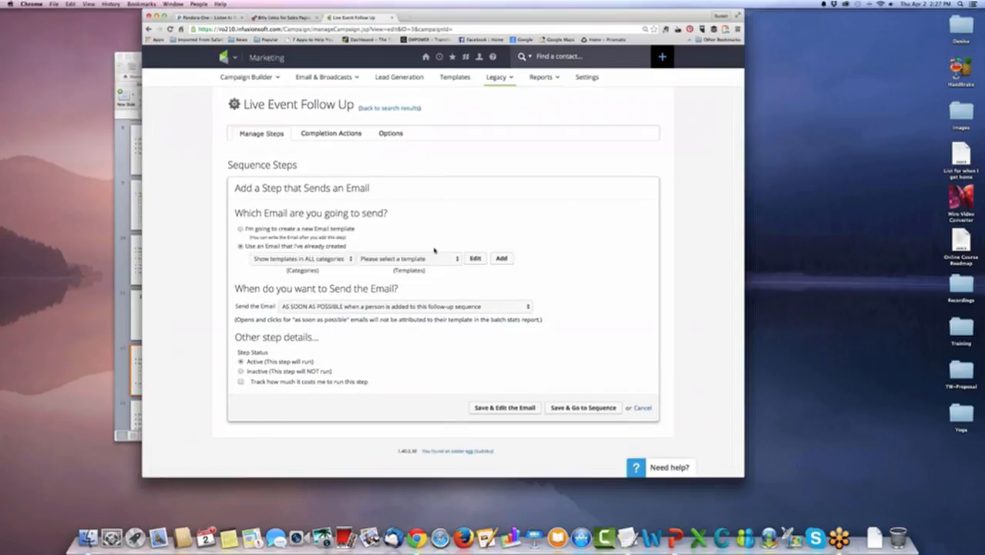
{"action": "left_click", "coordinate": [240, 230]}
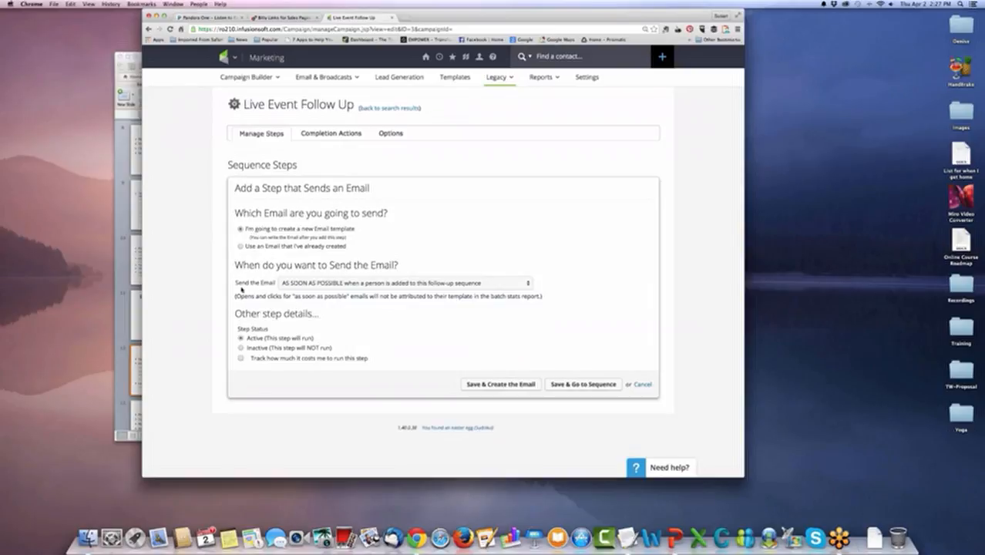
{"action": "left_click", "coordinate": [527, 283]}
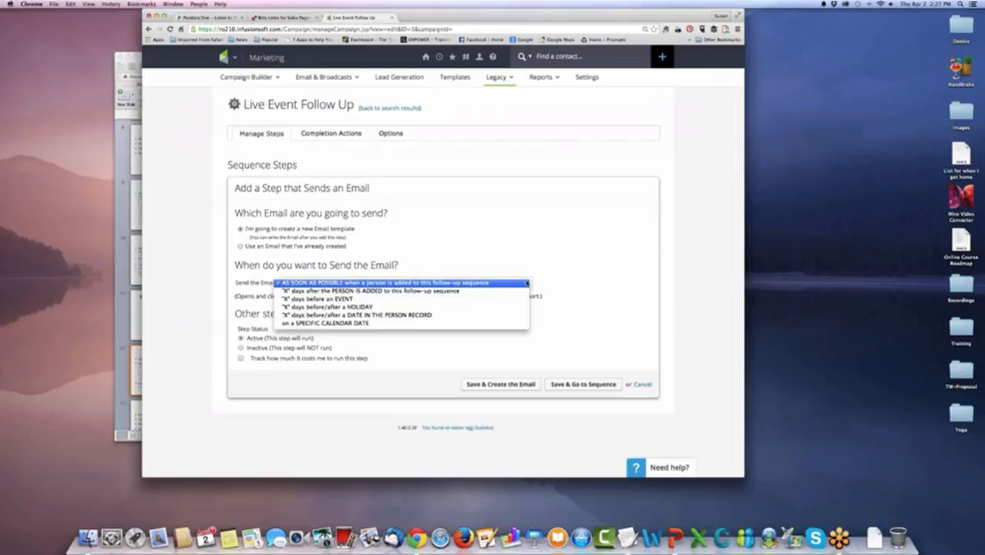
{"action": "left_click", "coordinate": [514, 283]}
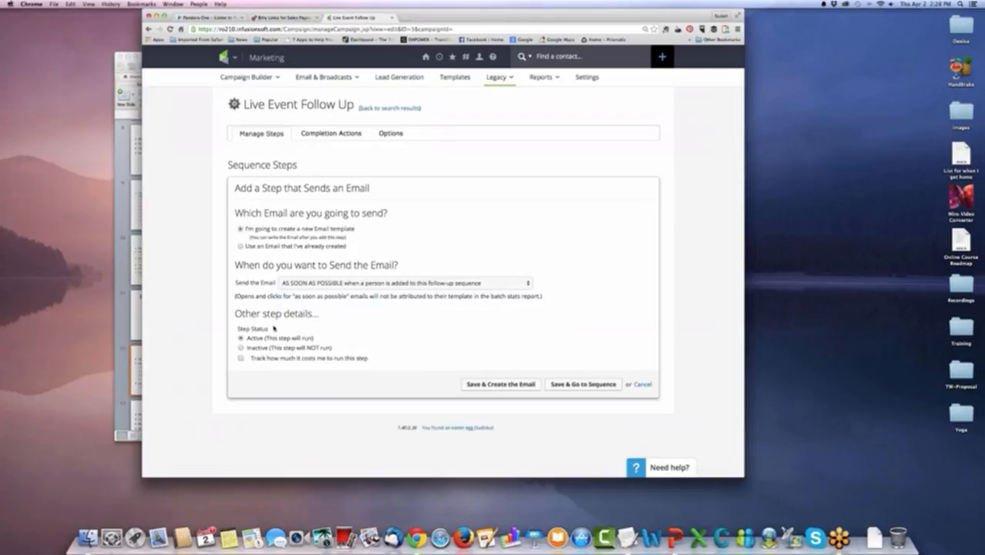
{"action": "left_click", "coordinate": [241, 359]}
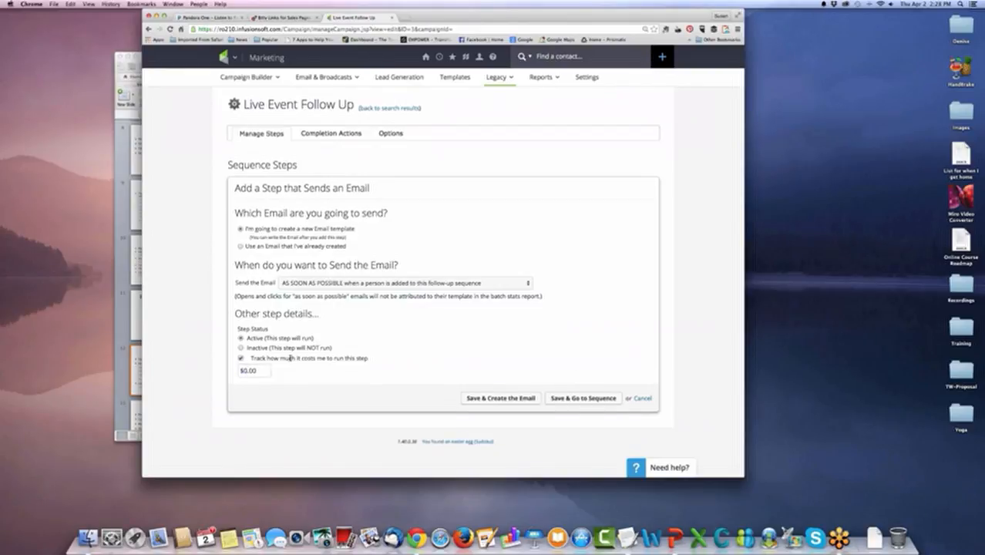
{"action": "left_click", "coordinate": [241, 359]}
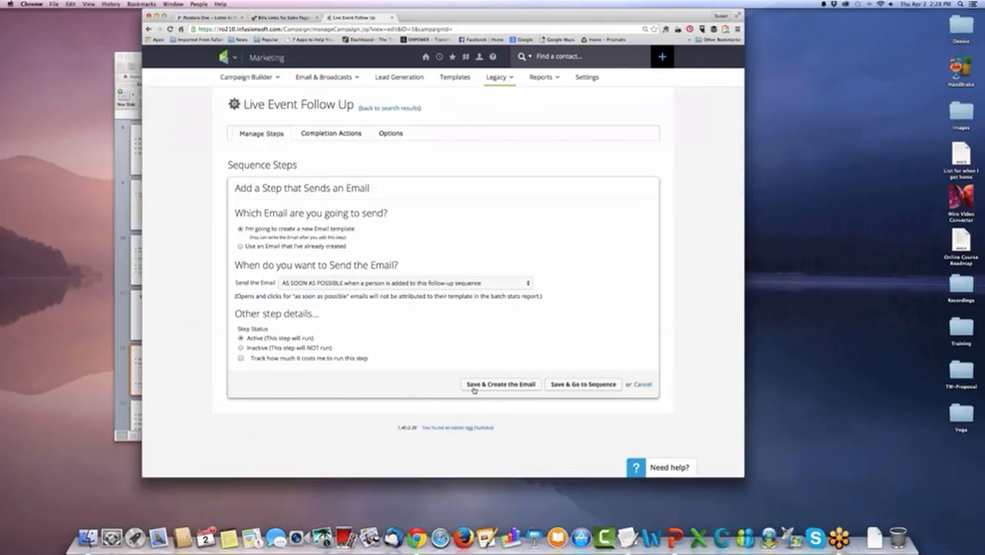
{"action": "left_click", "coordinate": [501, 383]}
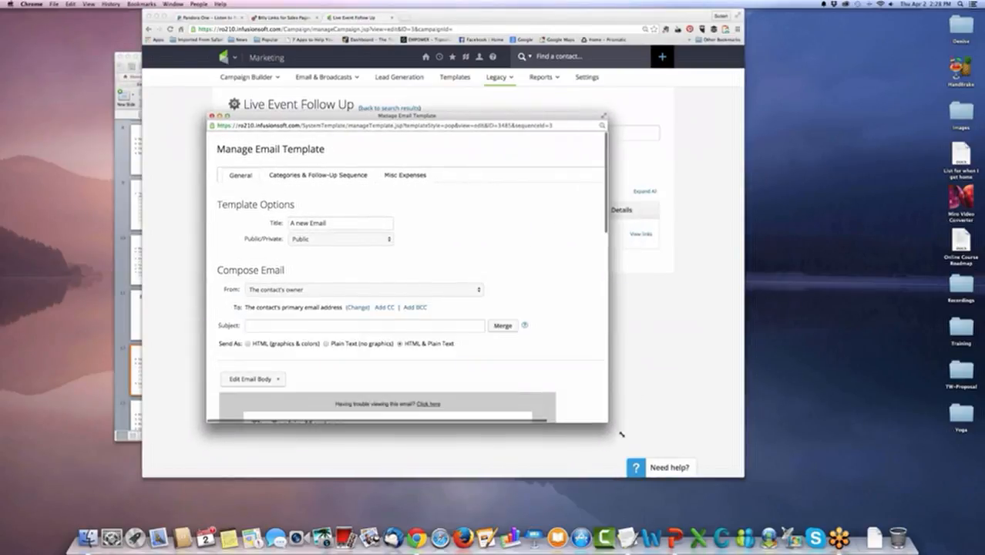
Title the email template "Live Event Follow Up #1" and set its subject to "We hope you enjoyed the Live Event".
{"action": "triple_click", "coordinate": [330, 221]}
{"action": "key", "text": "BackSpace"}
{"action": "type", "text": "Live Event Follow Up #1"}
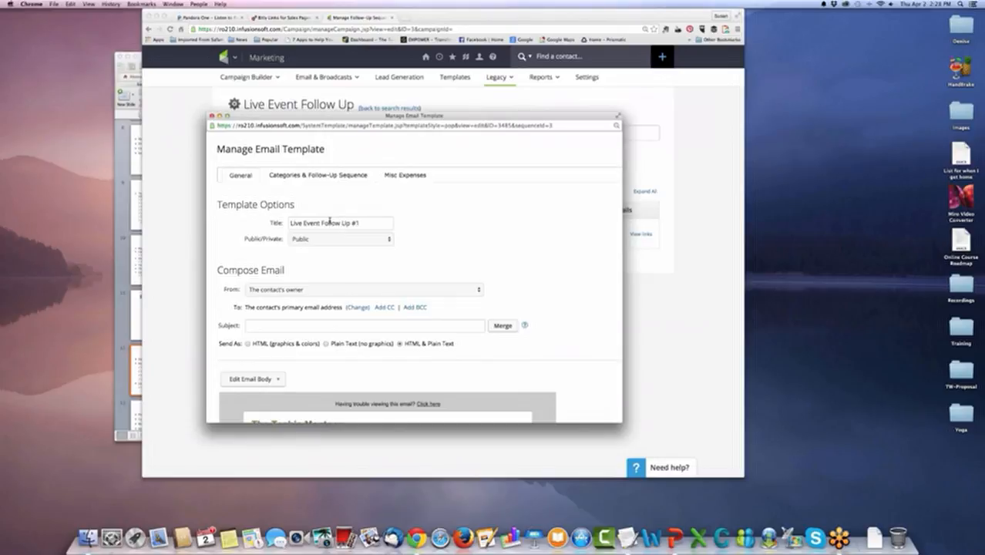
{"action": "scroll", "coordinate": [326, 227], "scroll_direction": "down", "scroll_amount": 2}
{"action": "left_click", "coordinate": [319, 288]}
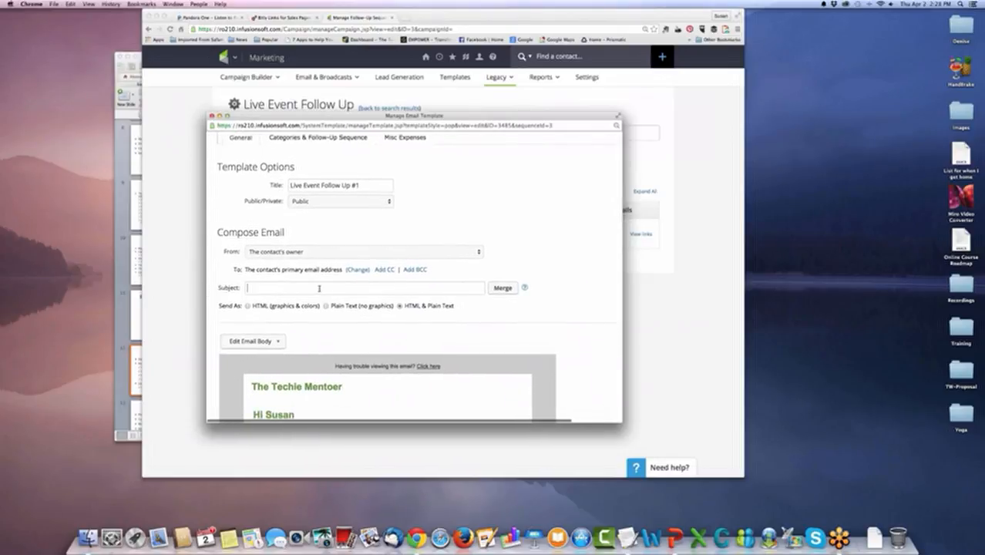
{"action": "type", "text": "We hope you enjoyed the Live Event"}
Open the email body in the Drag & Drop Email Builder and enlarge the template window.
{"action": "scroll", "coordinate": [441, 265], "scroll_direction": "down", "scroll_amount": 5}
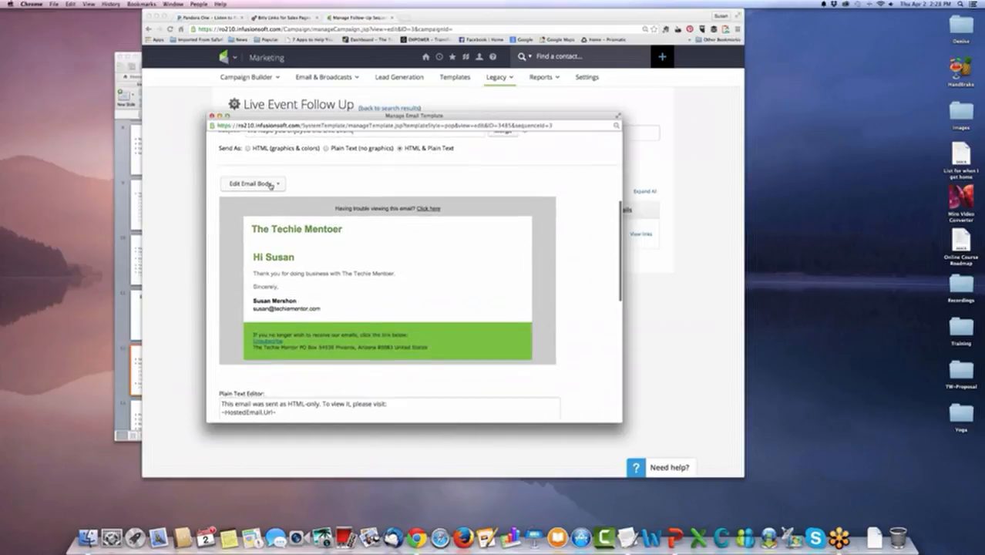
{"action": "left_click", "coordinate": [271, 184]}
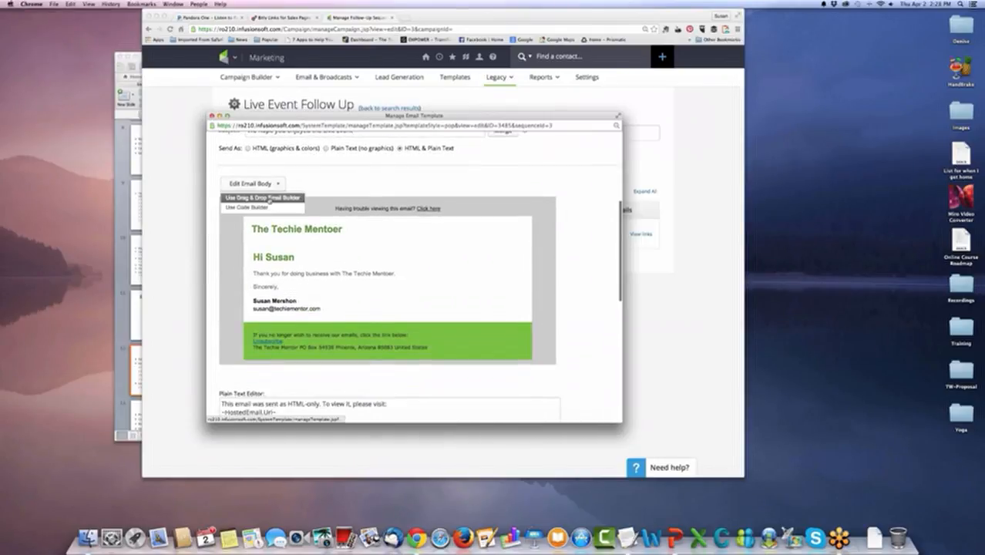
{"action": "left_click", "coordinate": [269, 198]}
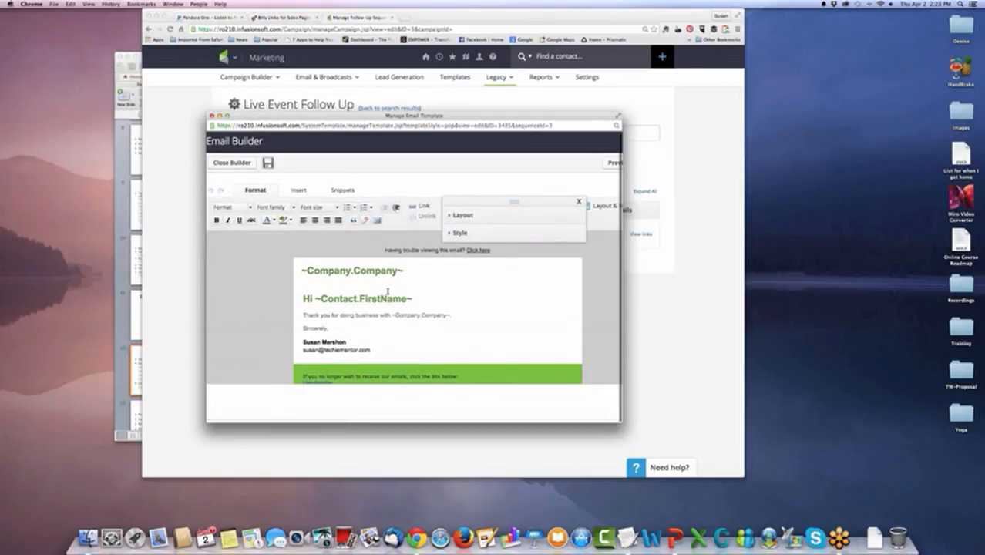
{"action": "left_click_drag", "start_coordinate": [308, 116], "coordinate": [251, 57]}
{"action": "left_click_drag", "start_coordinate": [564, 363], "coordinate": [715, 463]}
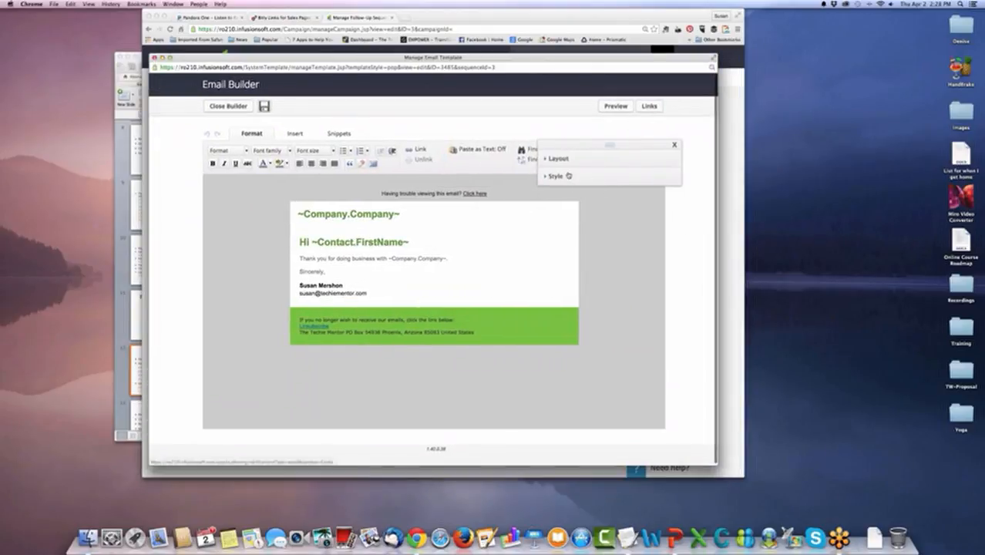
Review the email's layout and style choices, keep the Techie Mentor style, and save the email body.
{"action": "left_click", "coordinate": [558, 164]}
{"action": "left_click", "coordinate": [558, 164]}
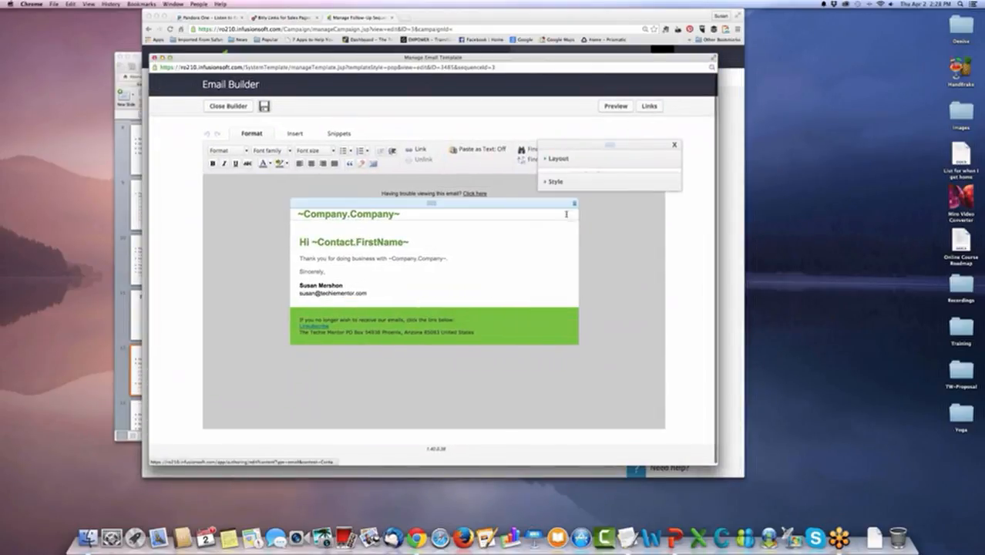
{"action": "left_click", "coordinate": [554, 181]}
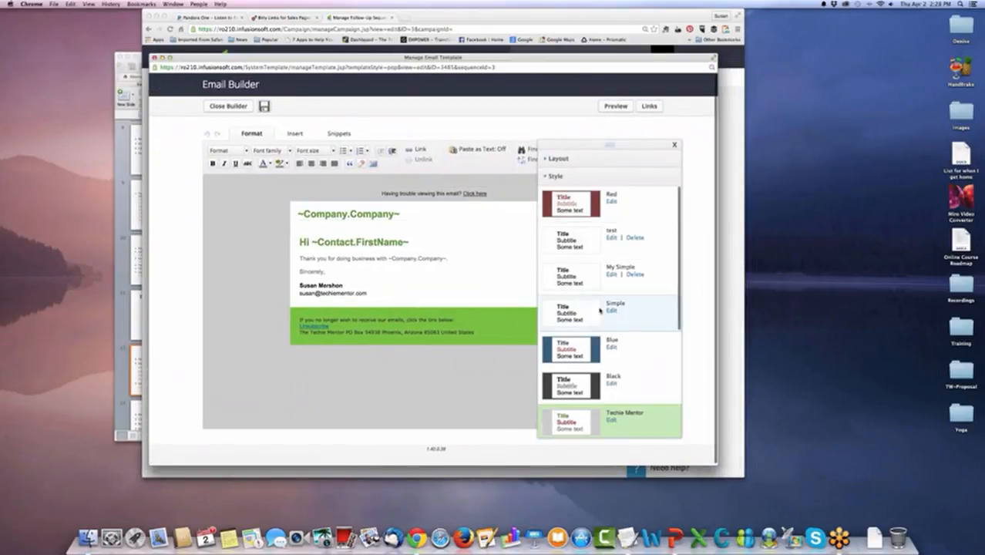
{"action": "scroll", "coordinate": [599, 310], "scroll_direction": "down", "scroll_amount": 2}
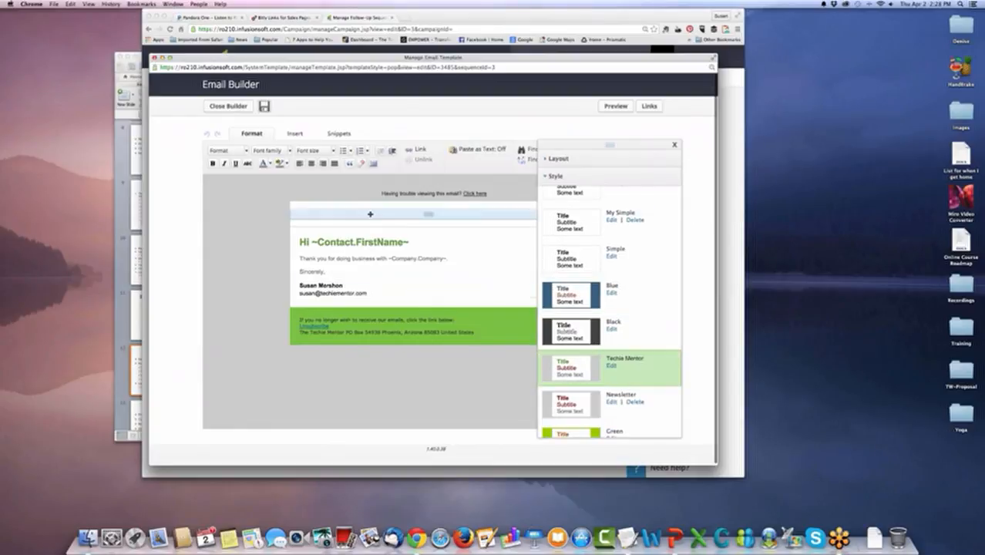
{"action": "left_click", "coordinate": [674, 145]}
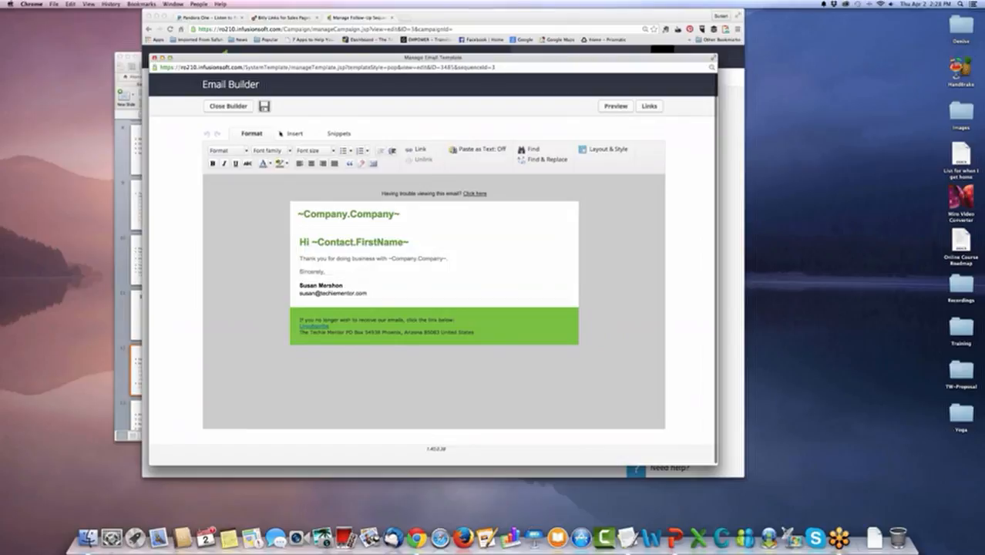
{"action": "left_click", "coordinate": [264, 106]}
Close the email builder and set the first follow-up email to send as HTML (graphics & colors).
{"action": "left_click", "coordinate": [228, 105]}
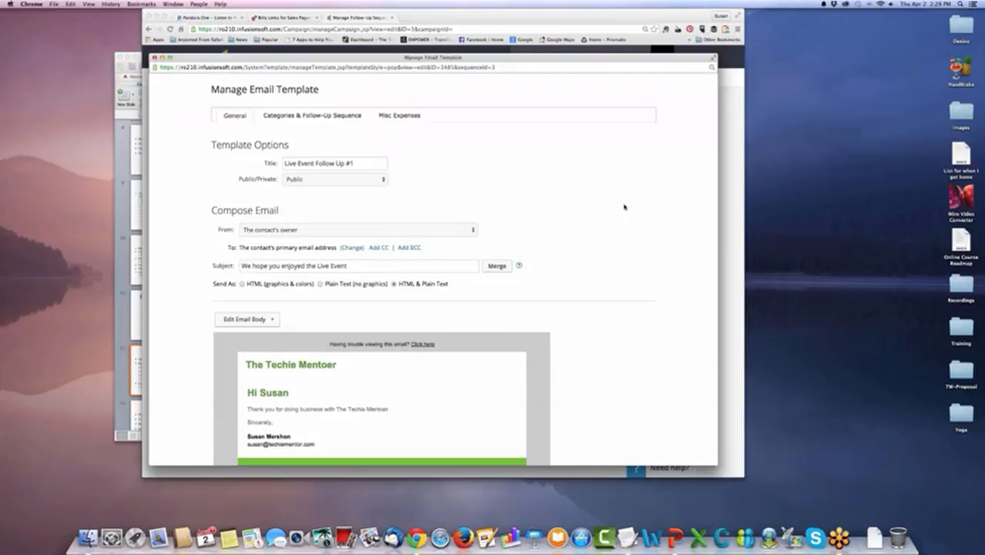
{"action": "scroll", "coordinate": [624, 207], "scroll_direction": "down", "scroll_amount": 3}
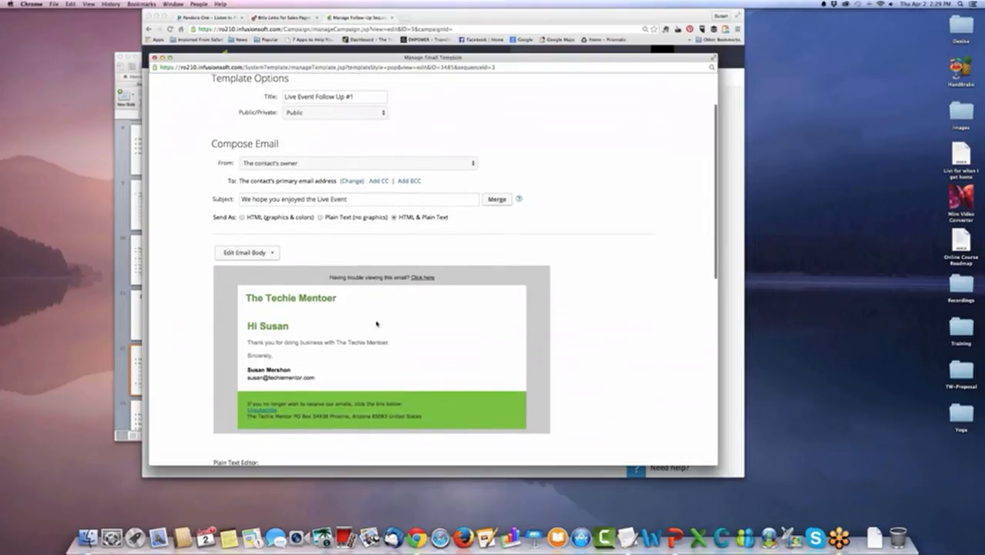
{"action": "scroll", "coordinate": [539, 312], "scroll_direction": "down", "scroll_amount": 2}
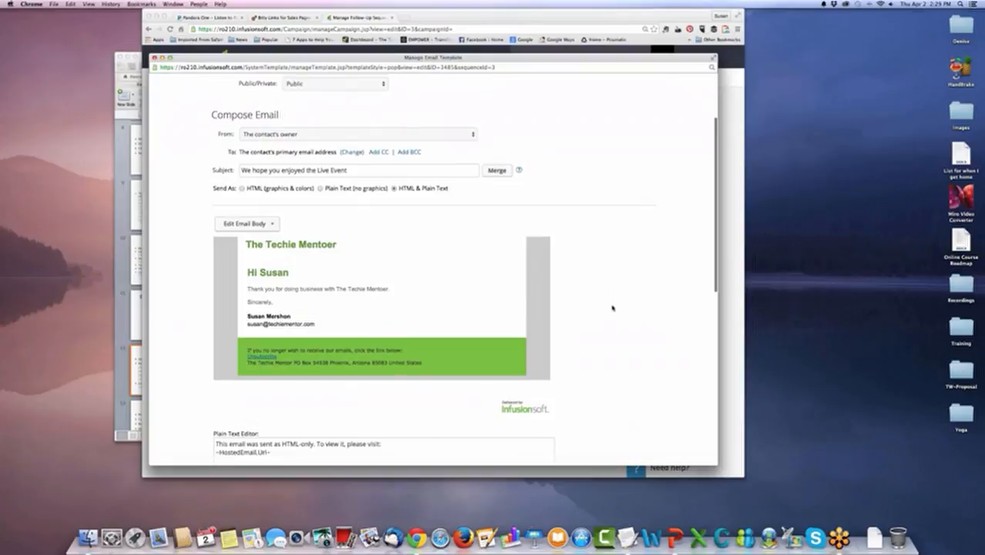
{"action": "scroll", "coordinate": [612, 308], "scroll_direction": "down", "scroll_amount": 10}
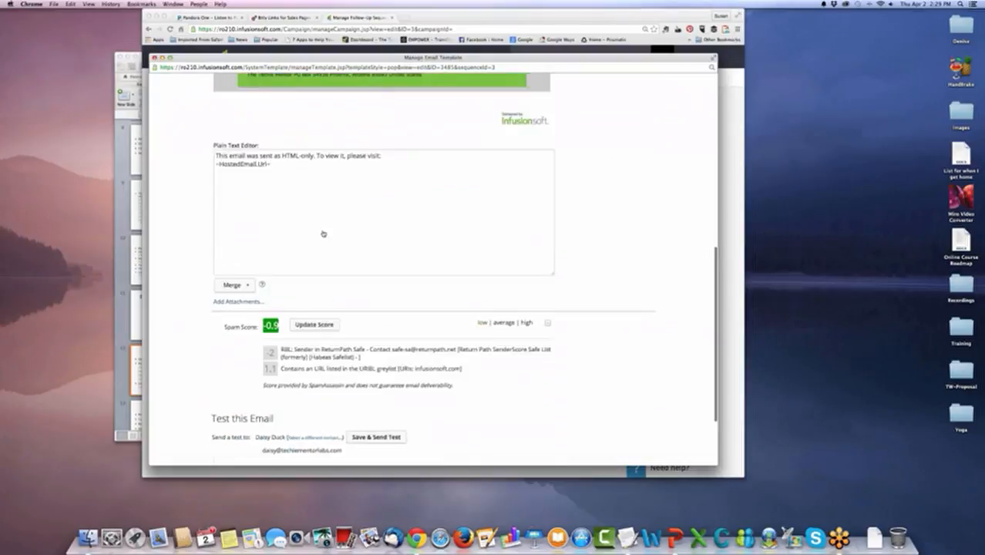
{"action": "scroll", "coordinate": [617, 314], "scroll_direction": "up", "scroll_amount": 15}
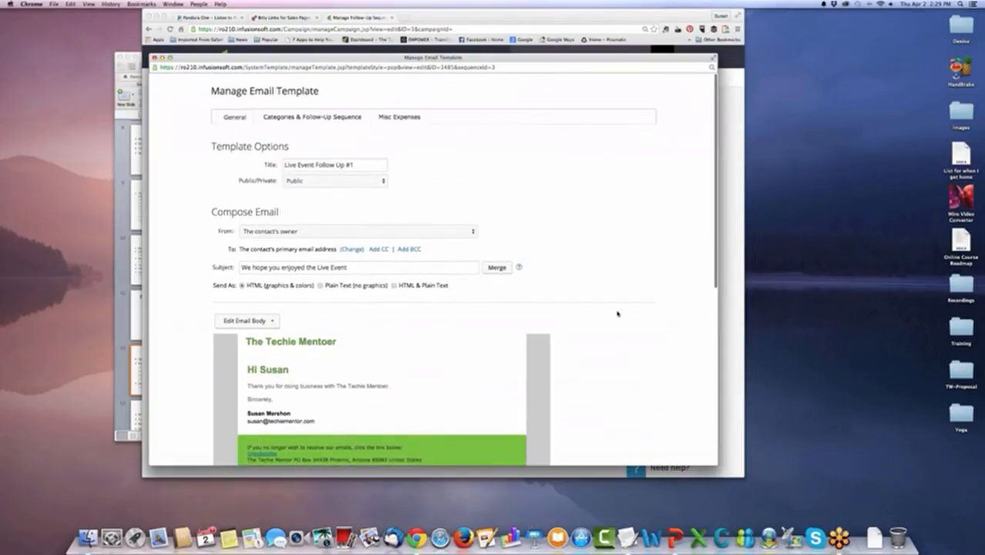
Mark the Live Event Follow Up #1 email as ready to send and save the template.
{"action": "scroll", "coordinate": [617, 314], "scroll_direction": "down", "scroll_amount": 10}
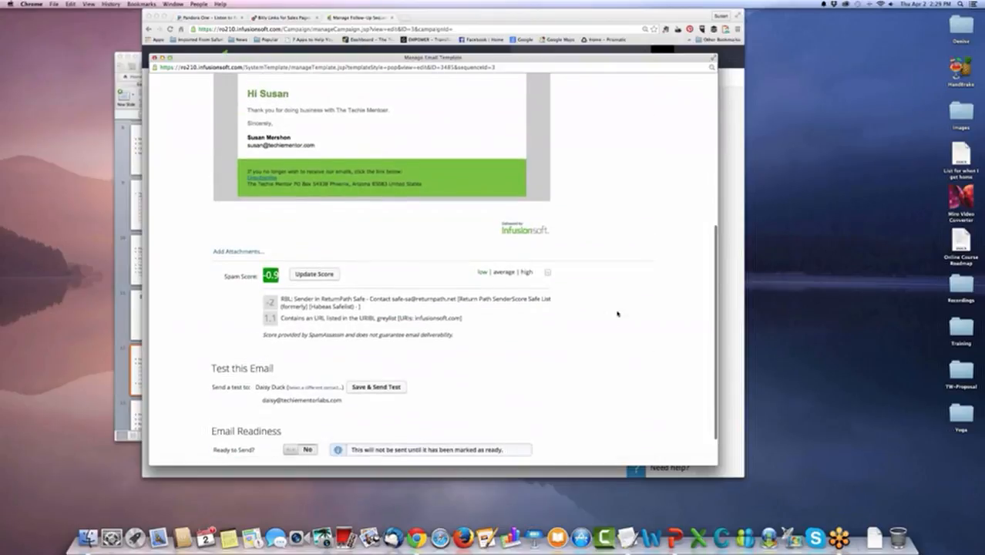
{"action": "scroll", "coordinate": [540, 330], "scroll_direction": "down", "scroll_amount": 1}
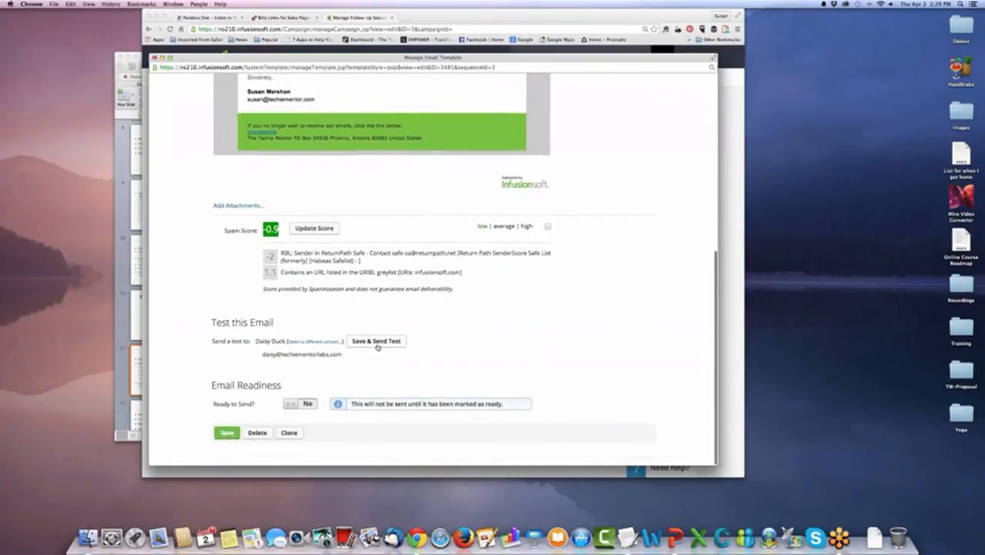
{"action": "scroll", "coordinate": [309, 404], "scroll_direction": "up", "scroll_amount": 1}
{"action": "left_click", "coordinate": [306, 406]}
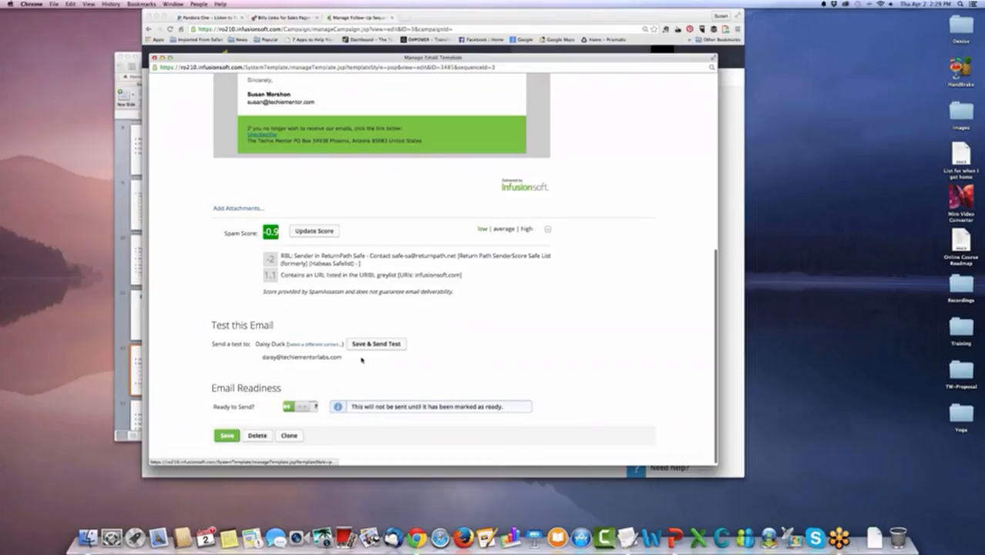
{"action": "left_click", "coordinate": [227, 435]}
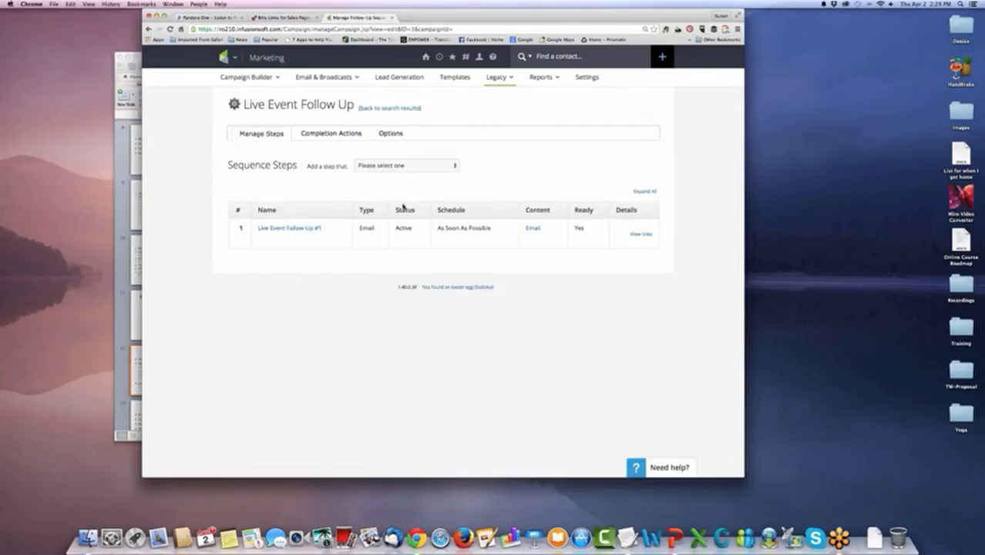
Start a second sequence step that sends an email.
{"action": "left_click", "coordinate": [447, 166]}
{"action": "left_click", "coordinate": [442, 175]}
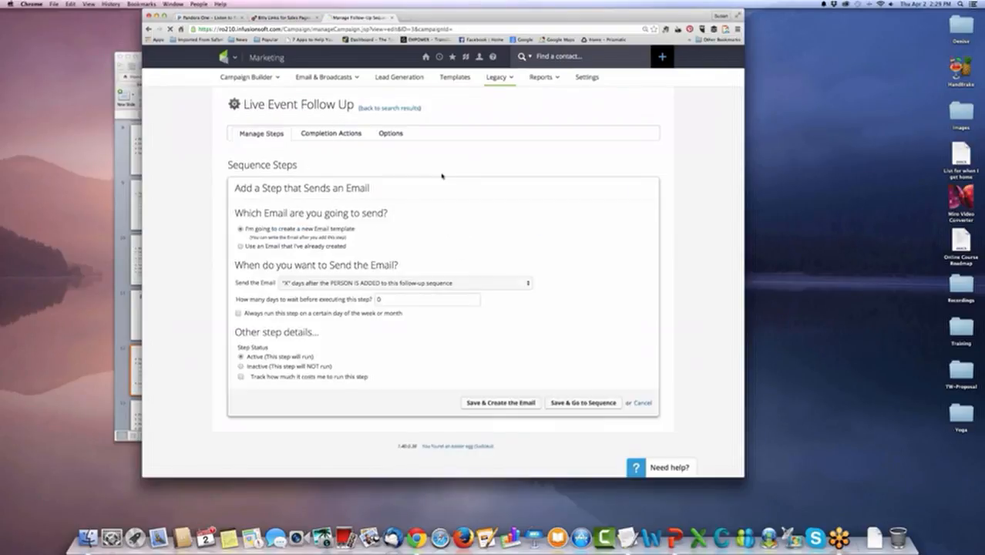
{"action": "left_click", "coordinate": [240, 246]}
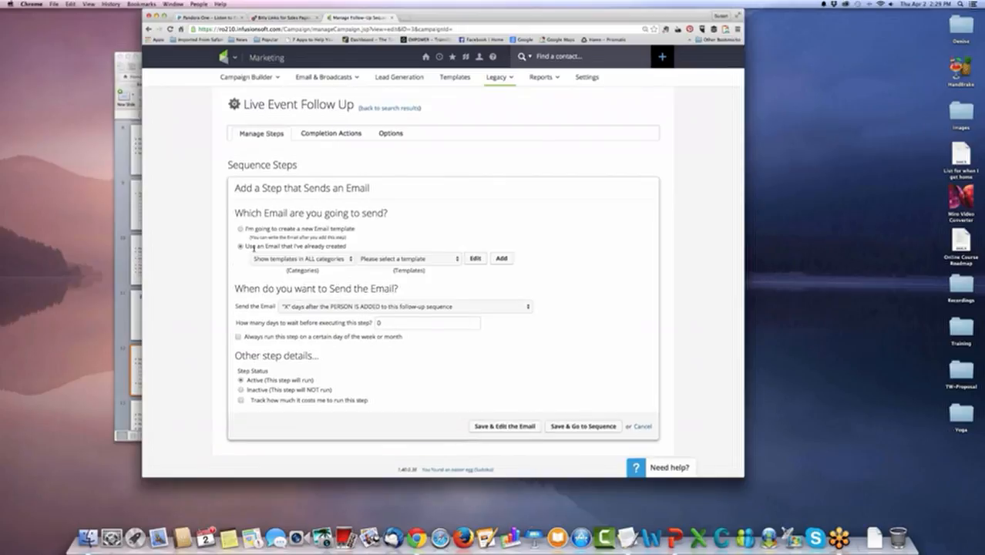
{"action": "left_click", "coordinate": [393, 260]}
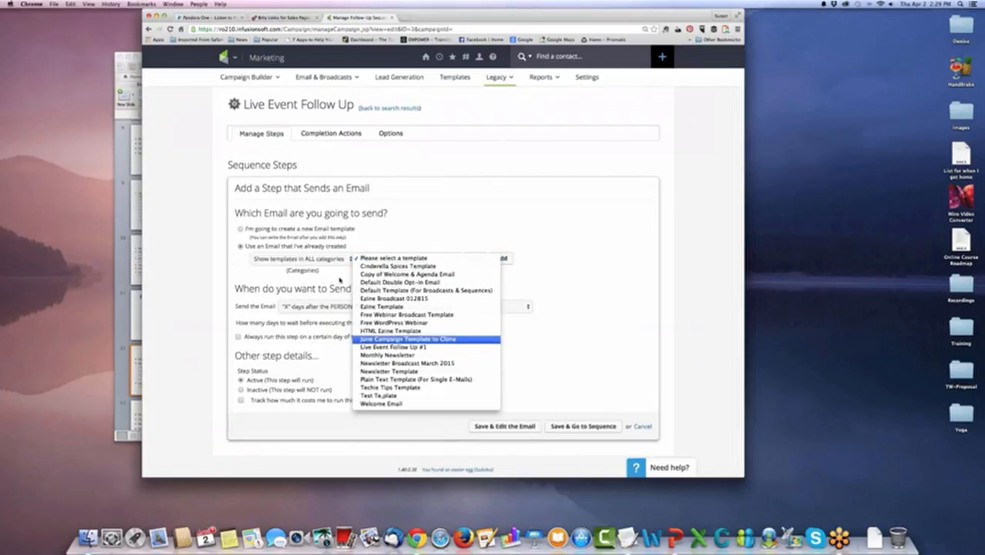
{"action": "left_click", "coordinate": [425, 348]}
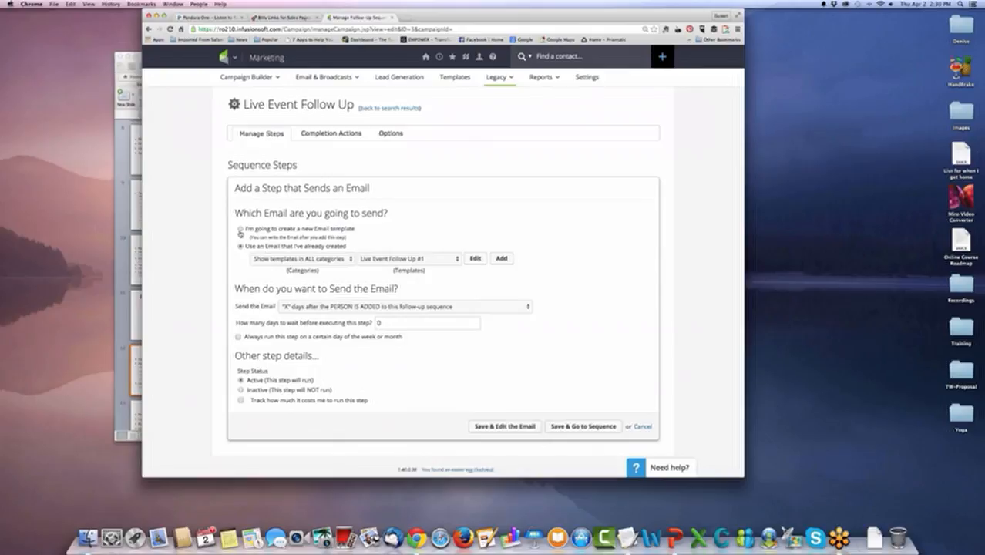
{"action": "left_click", "coordinate": [240, 229]}
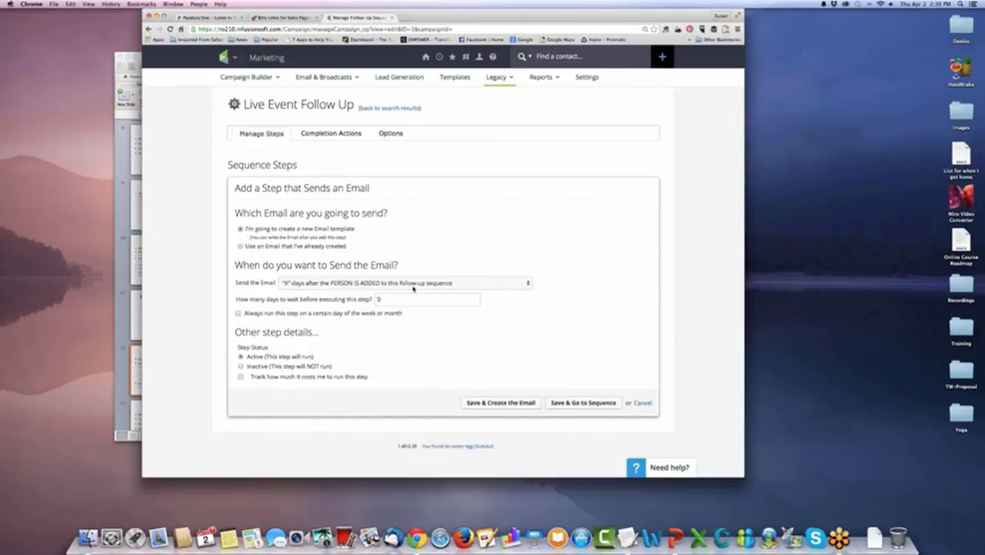
Schedule the new email for 5 days after the person is added to the follow-up sequence.
{"action": "left_click", "coordinate": [415, 284]}
{"action": "left_click", "coordinate": [416, 283]}
{"action": "left_click", "coordinate": [367, 283]}
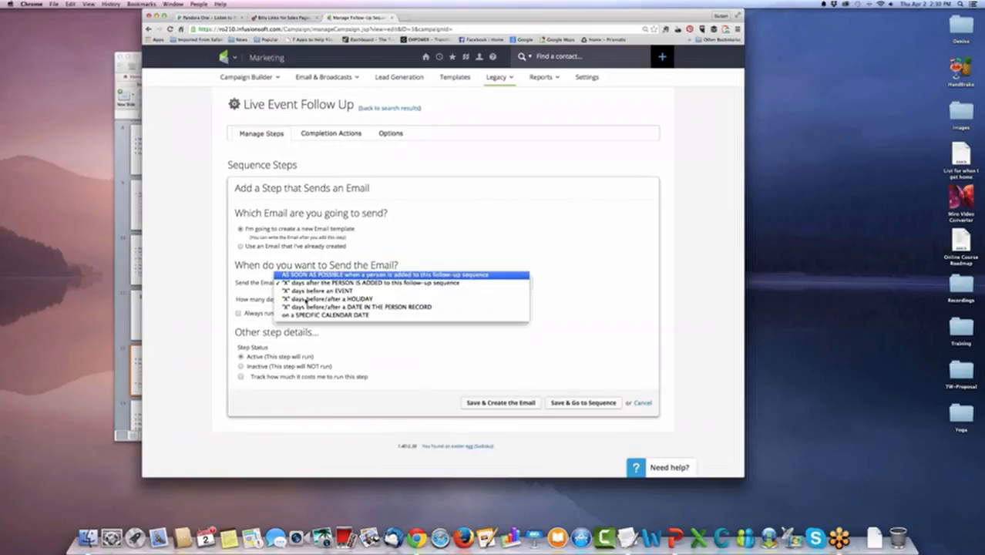
{"action": "left_click", "coordinate": [309, 275]}
{"action": "left_click", "coordinate": [425, 283]}
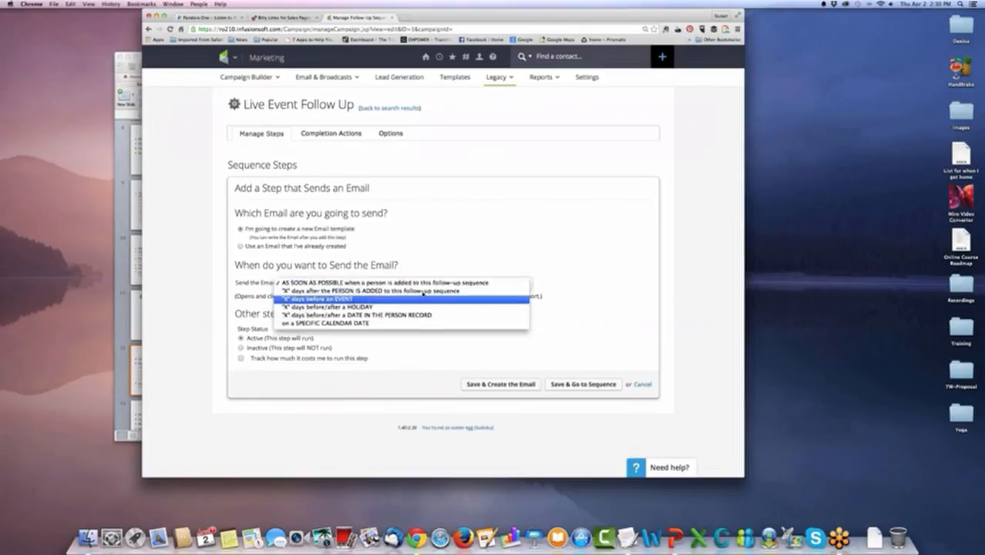
{"action": "left_click", "coordinate": [424, 291]}
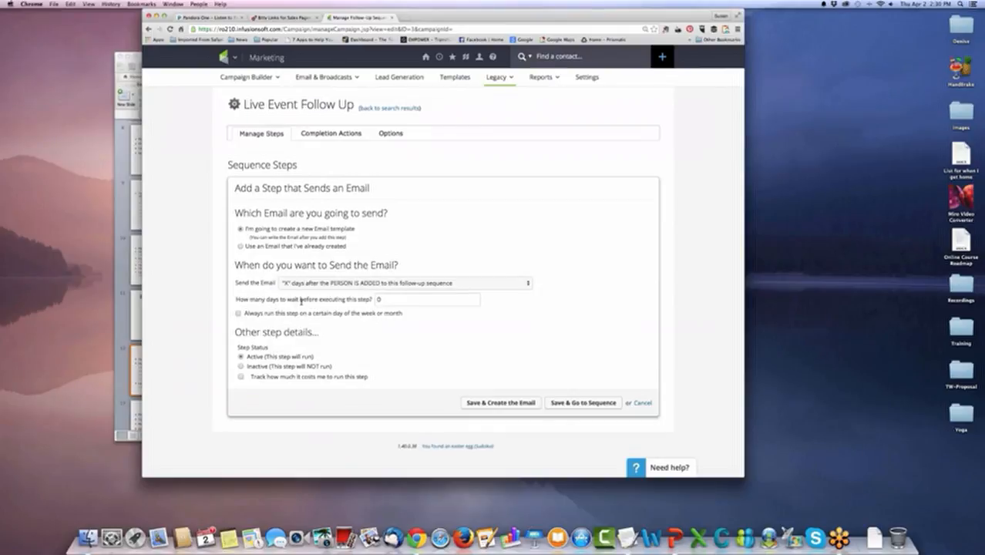
{"action": "left_click", "coordinate": [420, 285]}
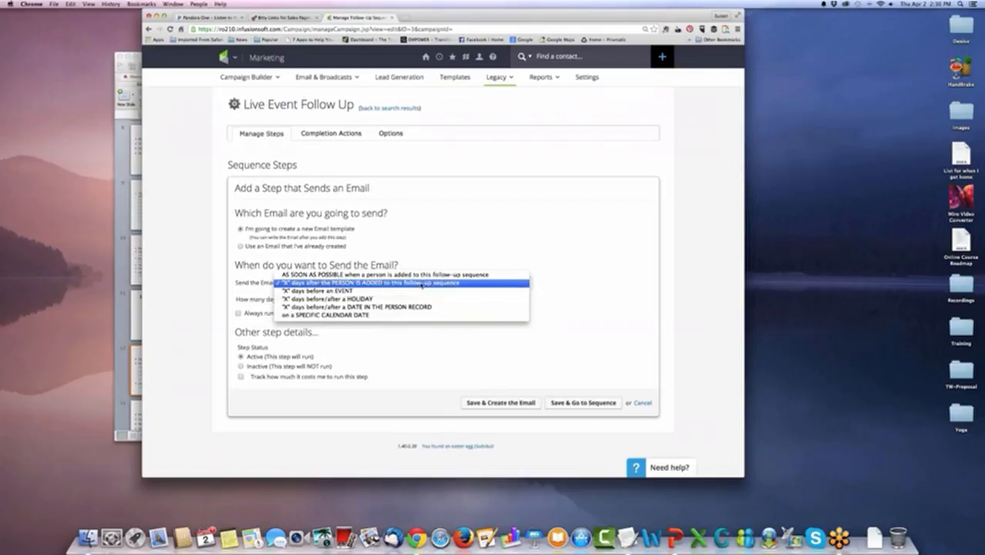
{"action": "left_click", "coordinate": [422, 283]}
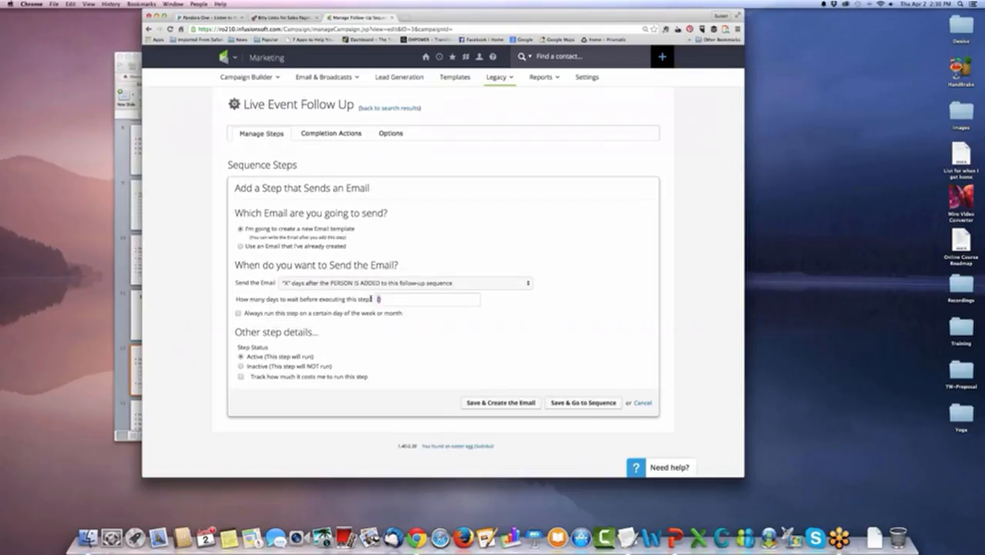
{"action": "type", "text": "5"}
Try the option to always run this step on a certain day of the week or month, and switch it off again.
{"action": "left_click", "coordinate": [238, 313]}
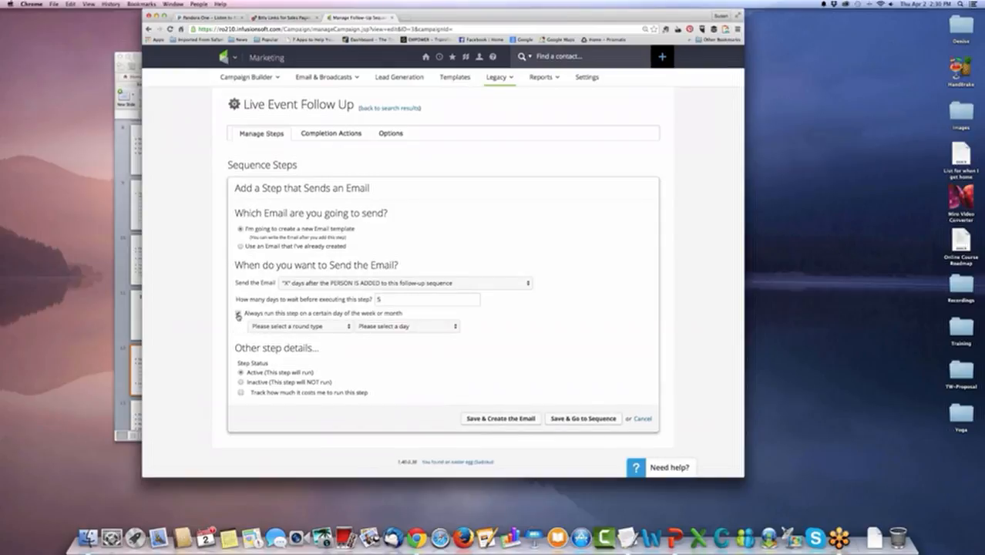
{"action": "left_click", "coordinate": [238, 313]}
{"action": "left_click", "coordinate": [238, 314]}
{"action": "left_click", "coordinate": [322, 327]}
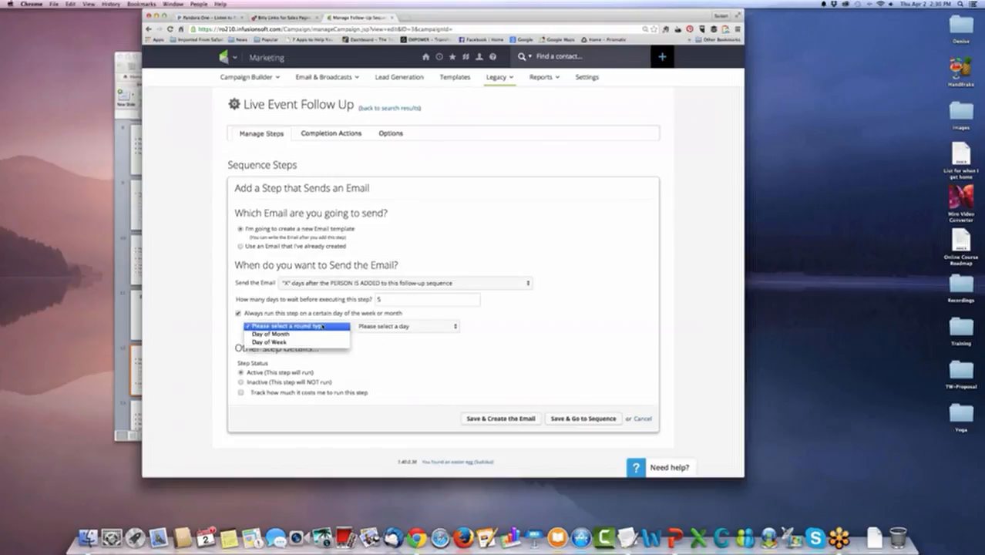
{"action": "left_click", "coordinate": [238, 314]}
{"action": "left_click", "coordinate": [238, 314]}
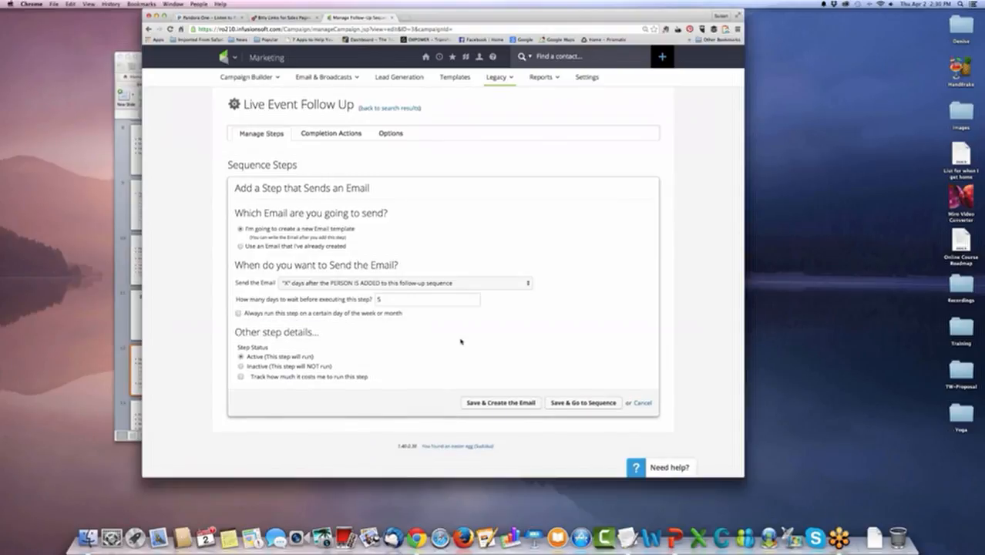
{"action": "left_click", "coordinate": [239, 315]}
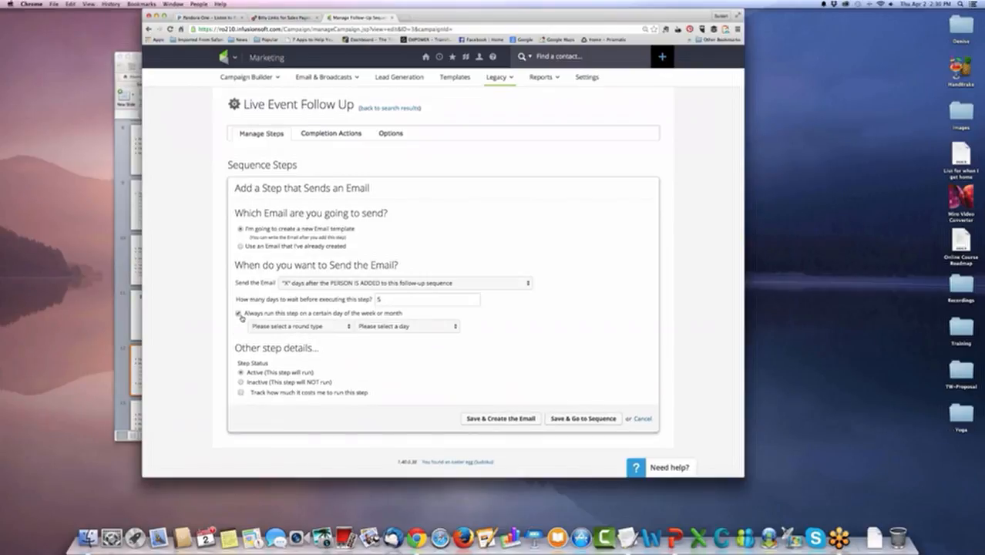
{"action": "left_click", "coordinate": [334, 328]}
{"action": "left_click", "coordinate": [238, 314]}
{"action": "left_click", "coordinate": [238, 314]}
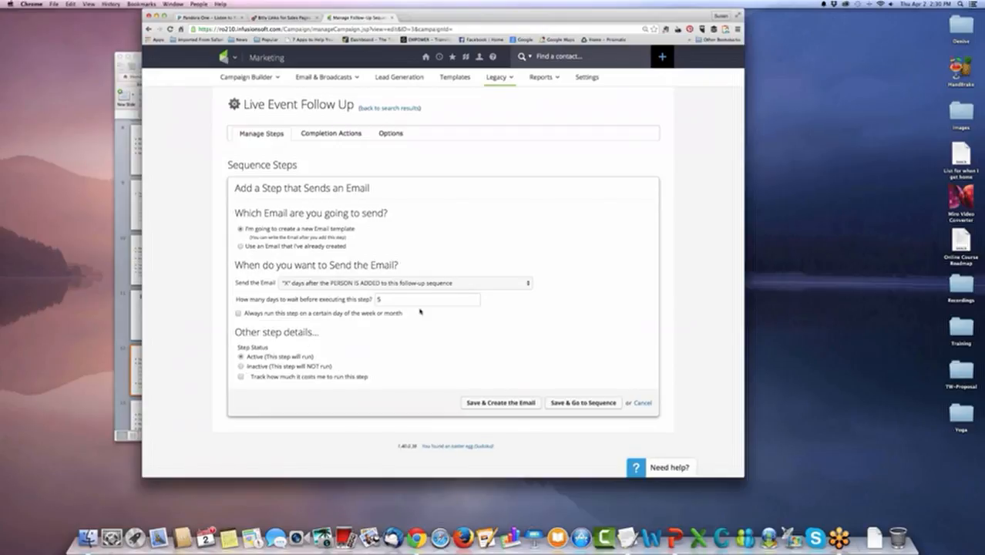
Save the step to create its email, and move and enlarge the template window.
{"action": "left_click", "coordinate": [496, 404]}
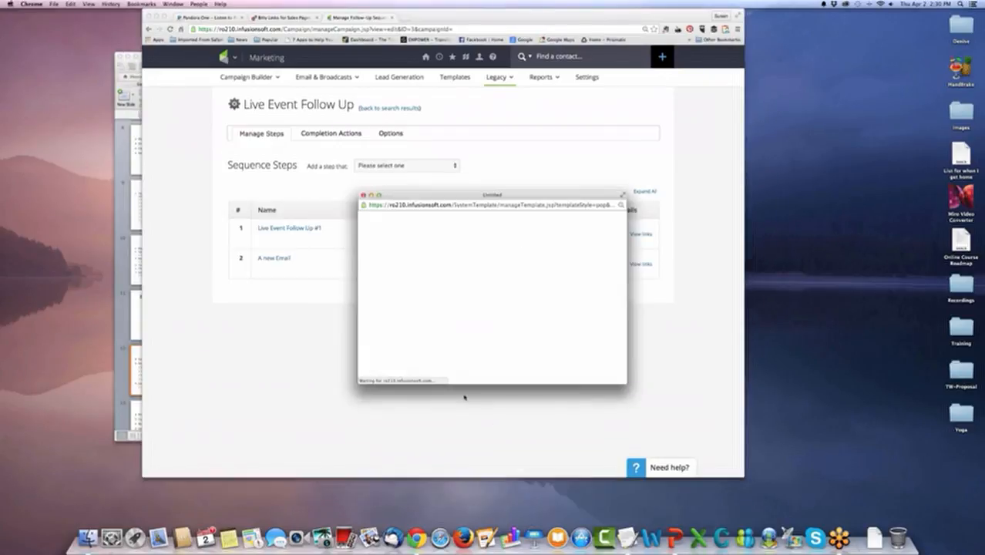
{"action": "left_click_drag", "start_coordinate": [380, 120], "coordinate": [286, 46]}
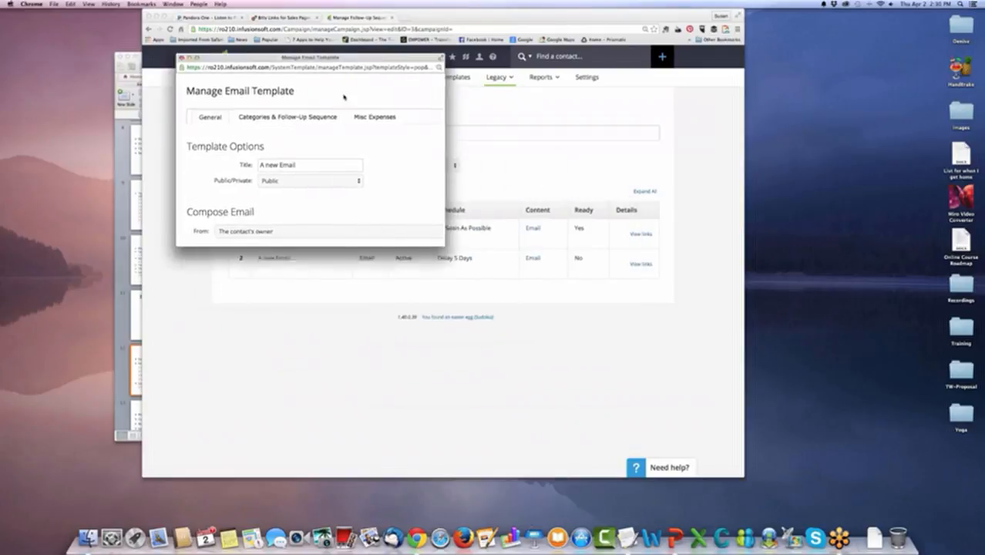
{"action": "left_click_drag", "start_coordinate": [431, 234], "coordinate": [667, 447]}
Title the new email template "Live Event Follow Up #2".
{"action": "left_click_drag", "start_coordinate": [303, 153], "coordinate": [266, 153]}
{"action": "type", "text": "Live"}
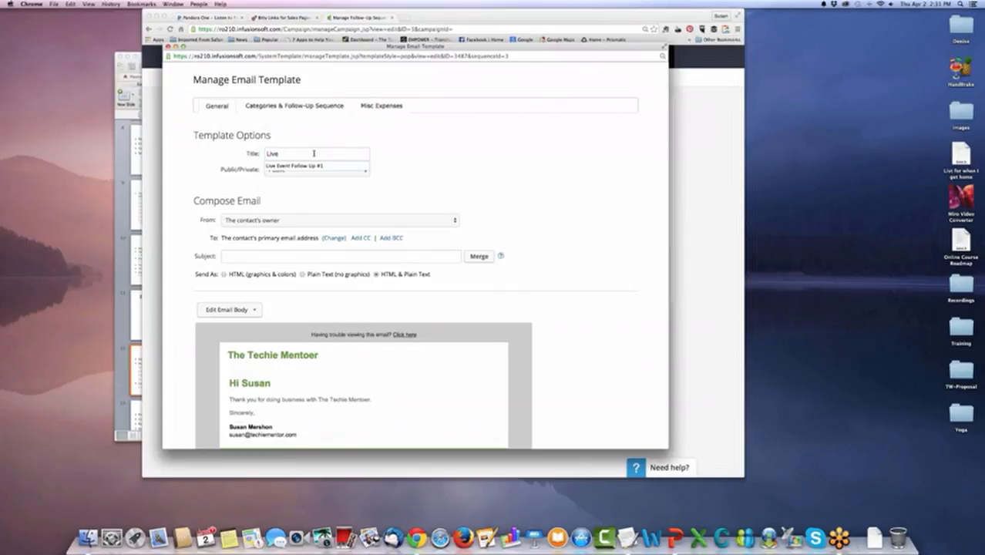
{"action": "key", "text": "Down"}
{"action": "scroll", "coordinate": [349, 155], "scroll_direction": "down", "scroll_amount": 1}
{"action": "scroll", "coordinate": [349, 155], "scroll_direction": "down", "scroll_amount": 1}
{"action": "type", "text": "Eve"}
{"action": "key", "text": "Down"}
{"action": "key", "text": "Return"}
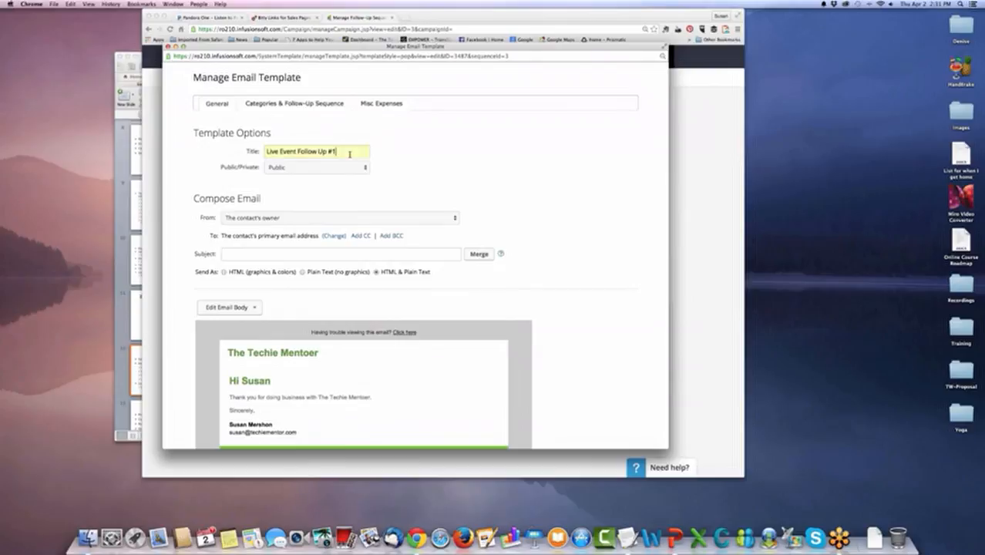
{"action": "key", "text": "BackSpace"}
{"action": "type", "text": "2"}
Set the second email's subject to "Are you implementing..".
{"action": "scroll", "coordinate": [326, 252], "scroll_direction": "down", "scroll_amount": 1}
{"action": "left_click", "coordinate": [326, 252]}
{"action": "type", "text": "H"}
{"action": "key", "text": "BackSpace"}
{"action": "type", "text": "Are you implmenting"}
{"action": "key", "text": "BackSpace"}
{"action": "key", "text": "BackSpace"}
{"action": "key", "text": "BackSpace"}
{"action": "key", "text": "BackSpace"}
{"action": "key", "text": "BackSpace"}
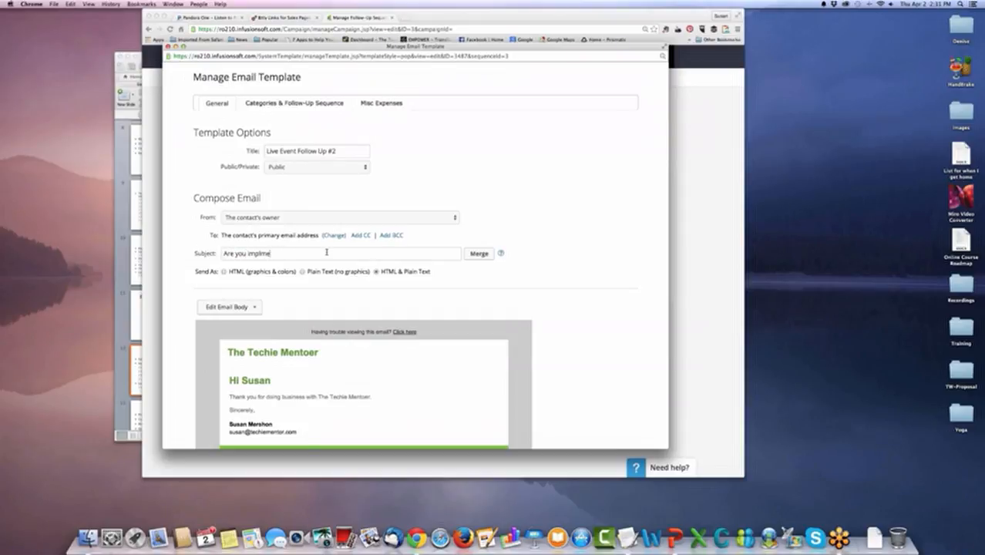
{"action": "type", "text": "menting,"}
Switch the second email to HTML-only sending, mark it as ready to send, and save the template.
{"action": "scroll", "coordinate": [327, 254], "scroll_direction": "down", "scroll_amount": 5}
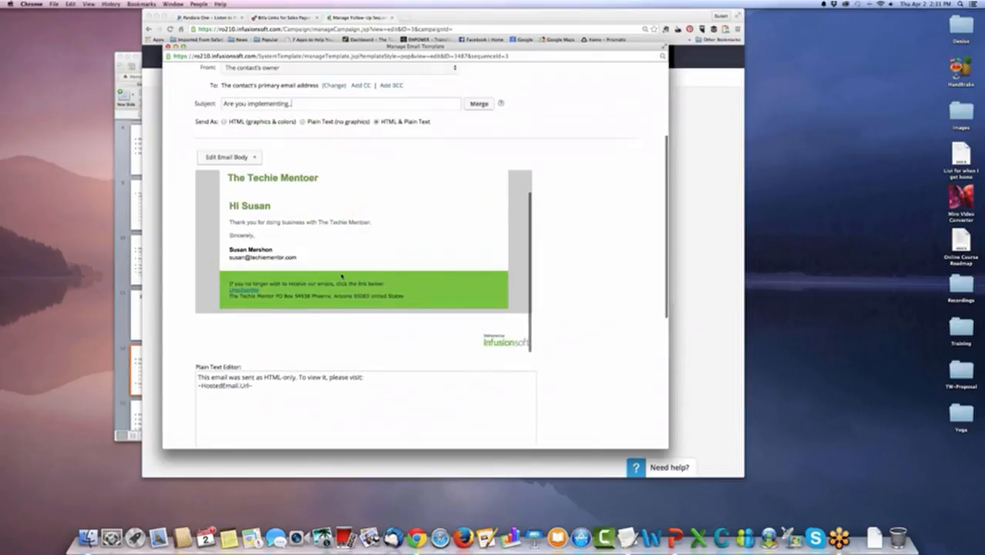
{"action": "scroll", "coordinate": [353, 316], "scroll_direction": "up", "scroll_amount": 3}
{"action": "scroll", "coordinate": [328, 328], "scroll_direction": "down", "scroll_amount": 5}
{"action": "left_click", "coordinate": [290, 388]}
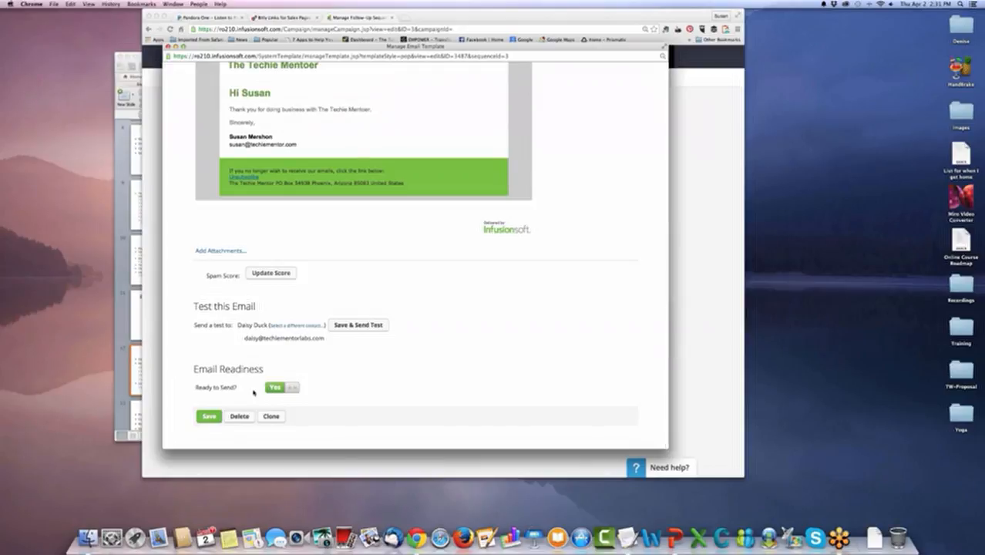
{"action": "left_click", "coordinate": [210, 417]}
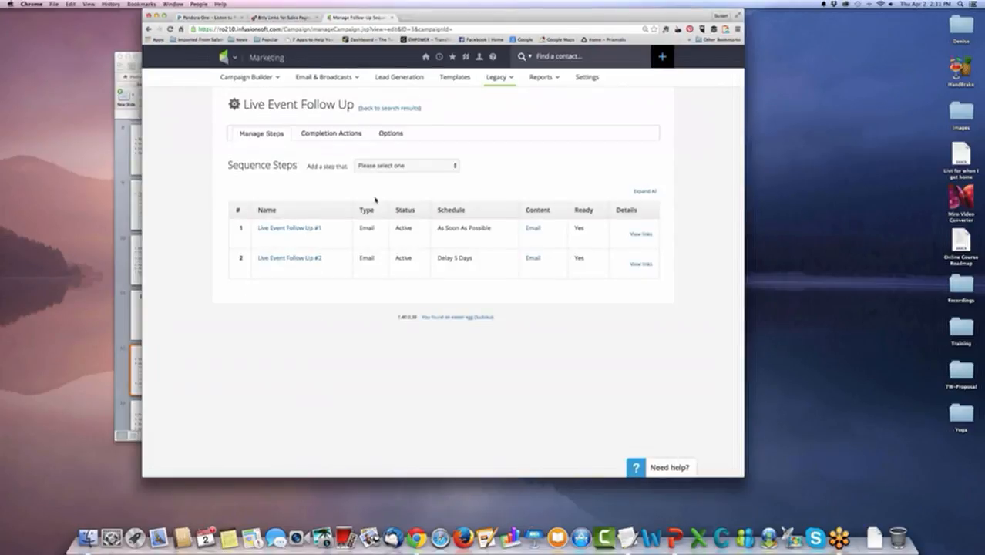
{"action": "left_click", "coordinate": [401, 166]}
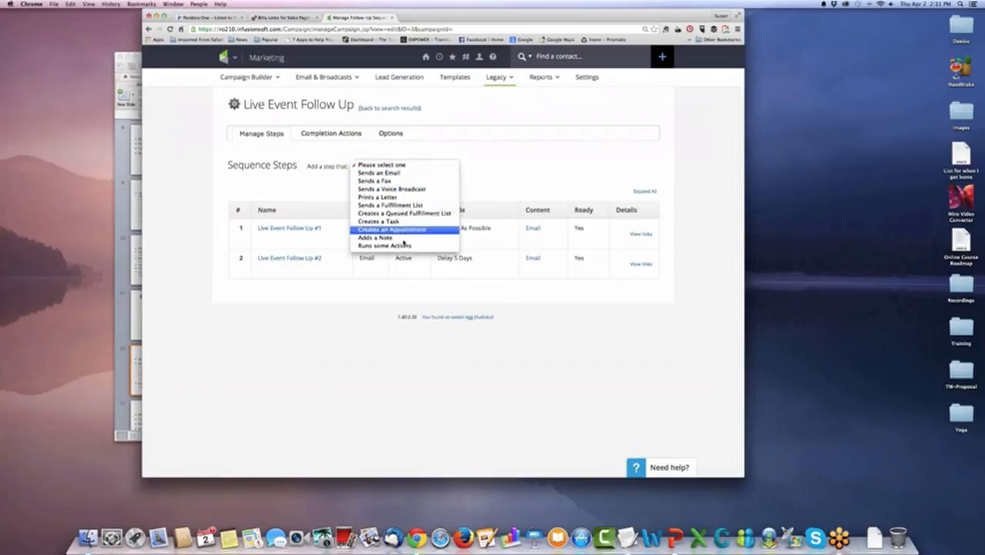
{"action": "left_click", "coordinate": [403, 246]}
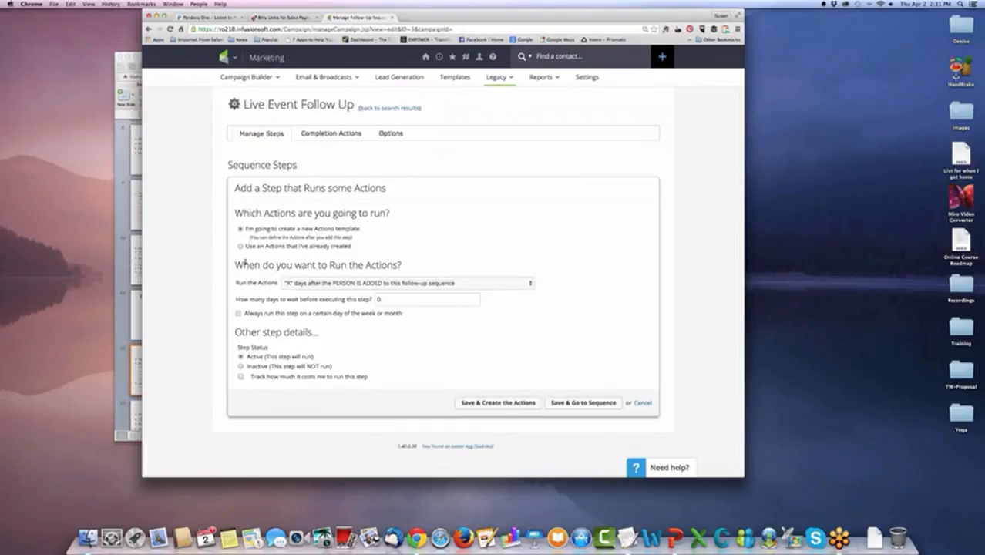
{"action": "left_click", "coordinate": [250, 246]}
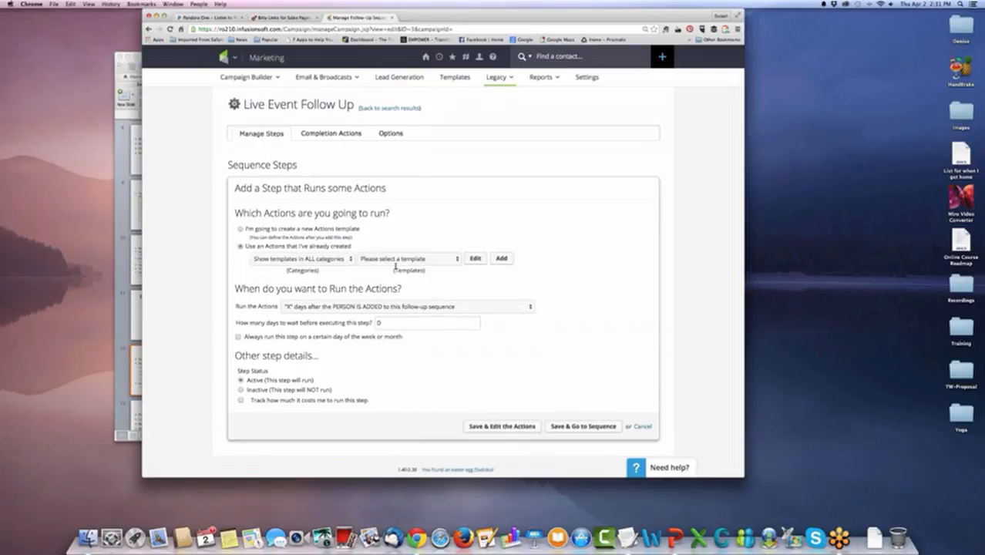
{"action": "left_click", "coordinate": [242, 230]}
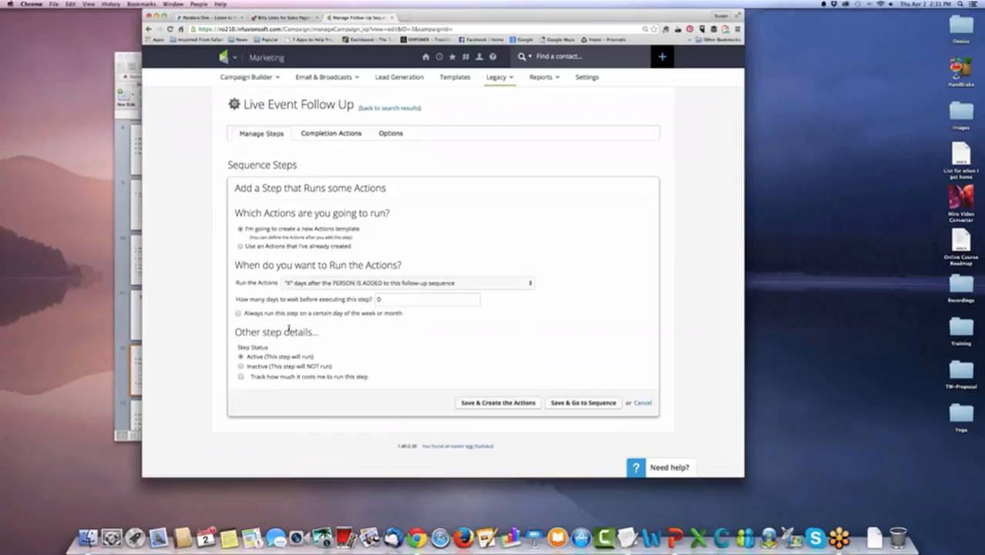
{"action": "left_click", "coordinate": [644, 403]}
{"action": "left_click", "coordinate": [422, 166]}
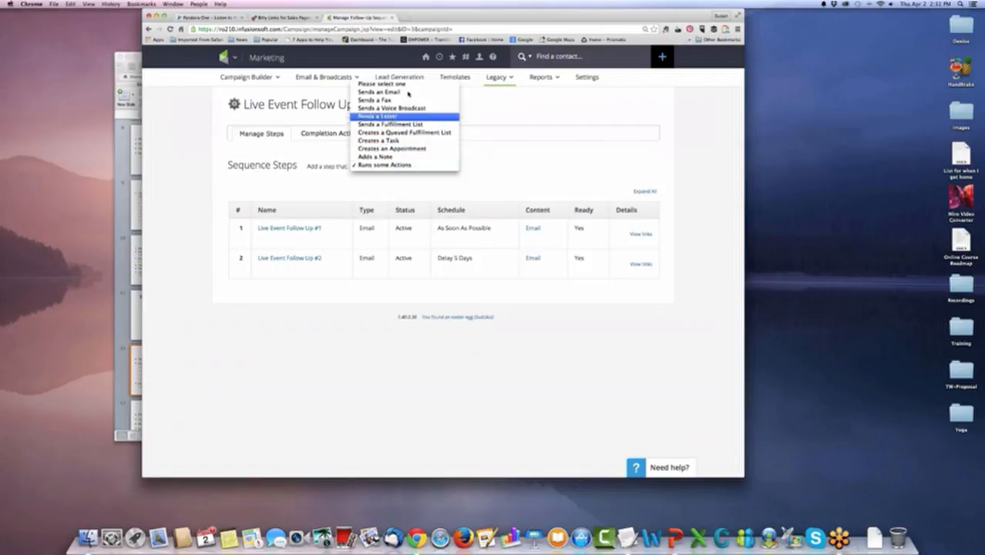
{"action": "left_click", "coordinate": [462, 173]}
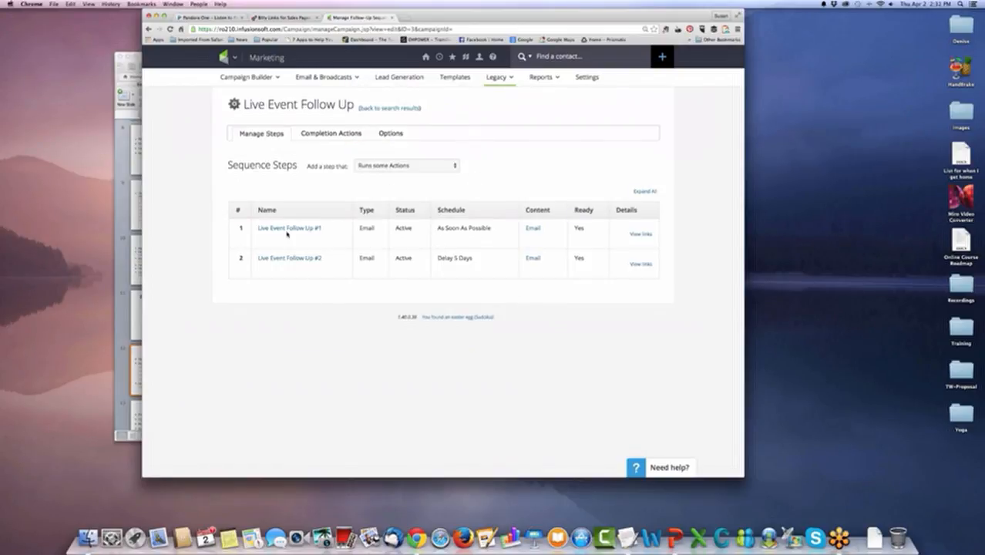
Add a completion action to the Live Event Follow Up sequence that applies the Live Event prospect tag.
{"action": "left_click", "coordinate": [337, 137]}
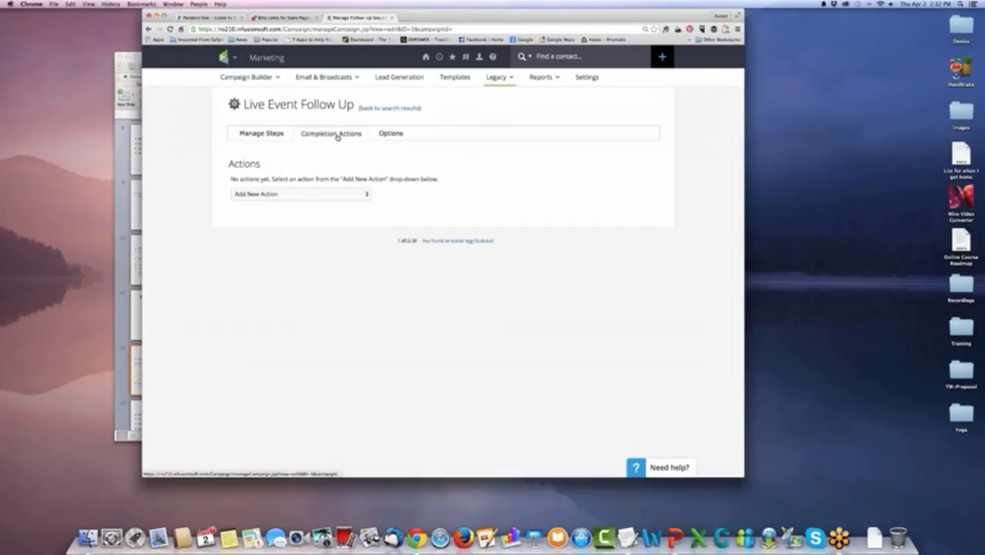
{"action": "left_click", "coordinate": [358, 193]}
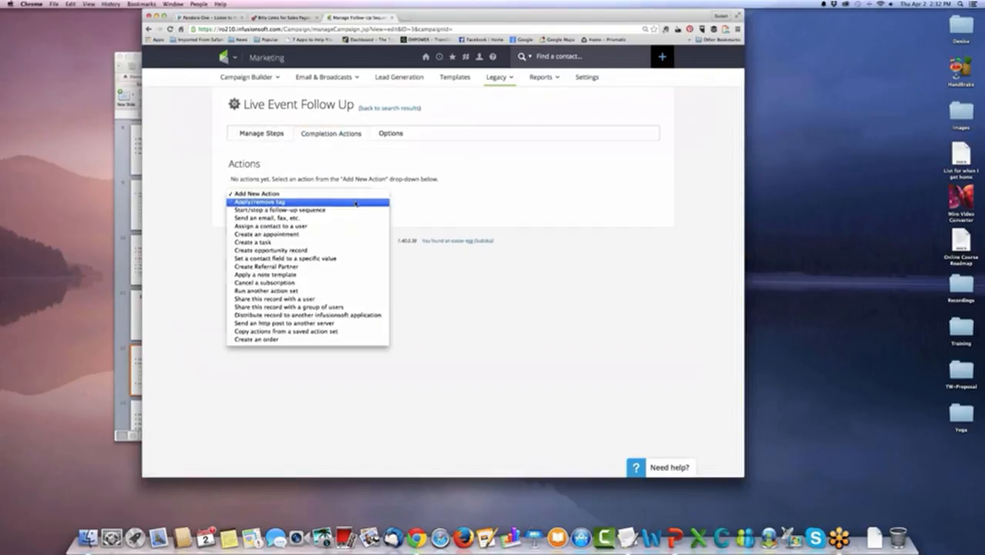
{"action": "left_click", "coordinate": [355, 202]}
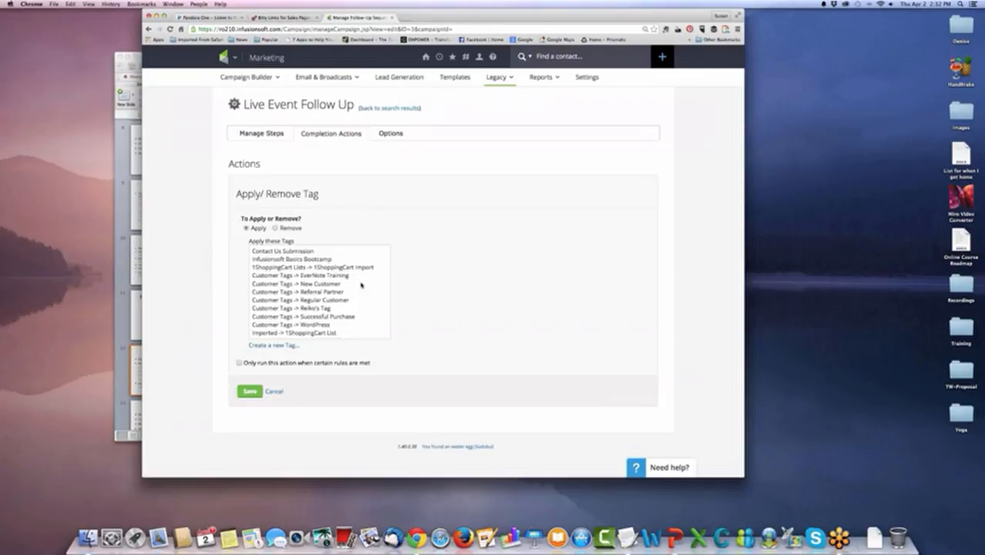
{"action": "scroll", "coordinate": [361, 284], "scroll_direction": "down", "scroll_amount": 5}
{"action": "scroll", "coordinate": [361, 285], "scroll_direction": "down", "scroll_amount": 3}
{"action": "left_click", "coordinate": [312, 308]}
{"action": "left_click", "coordinate": [257, 390]}
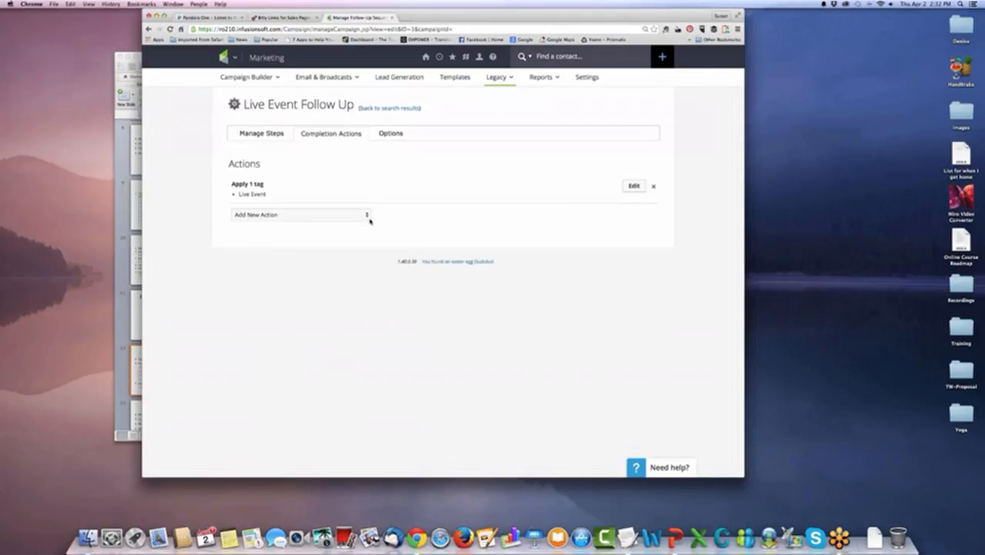
Try copying the saved Free Webinar action set into the completion actions, and remove the copied tag action.
{"action": "left_click", "coordinate": [367, 215]}
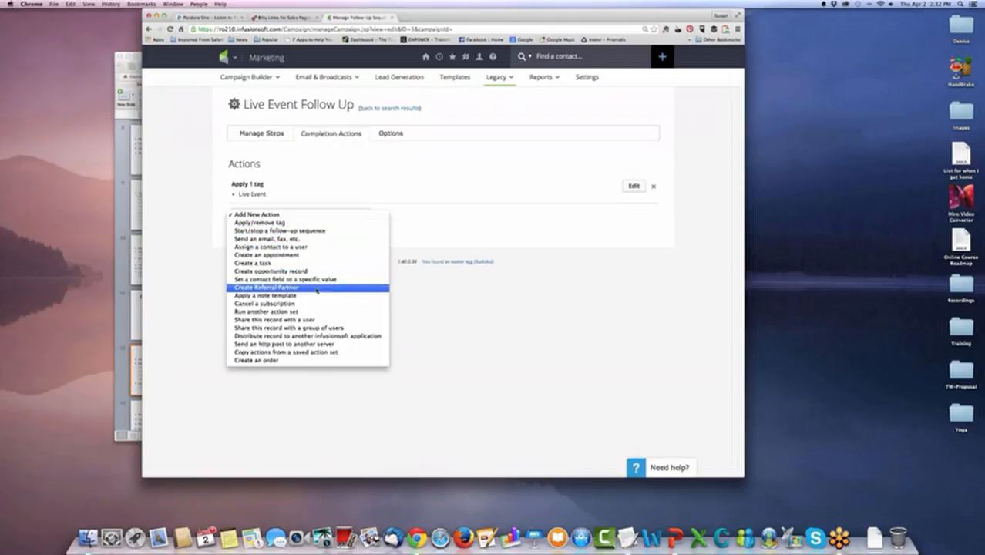
{"action": "left_click", "coordinate": [329, 352]}
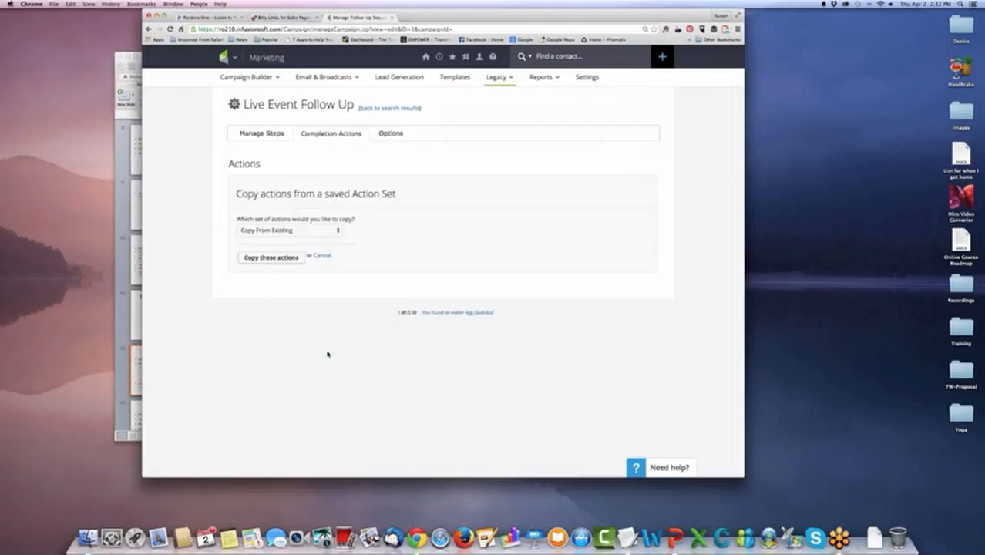
{"action": "left_click", "coordinate": [329, 230]}
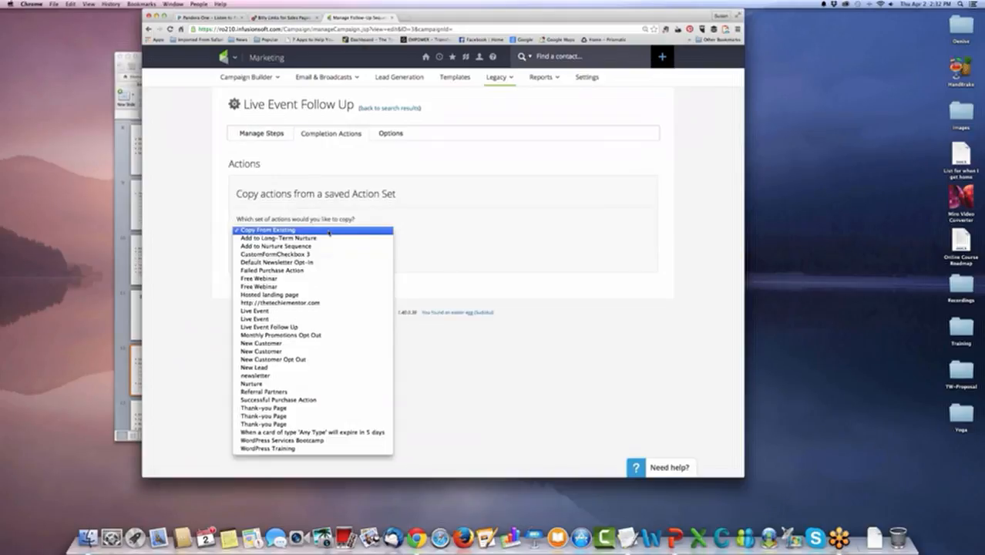
{"action": "left_click", "coordinate": [309, 279]}
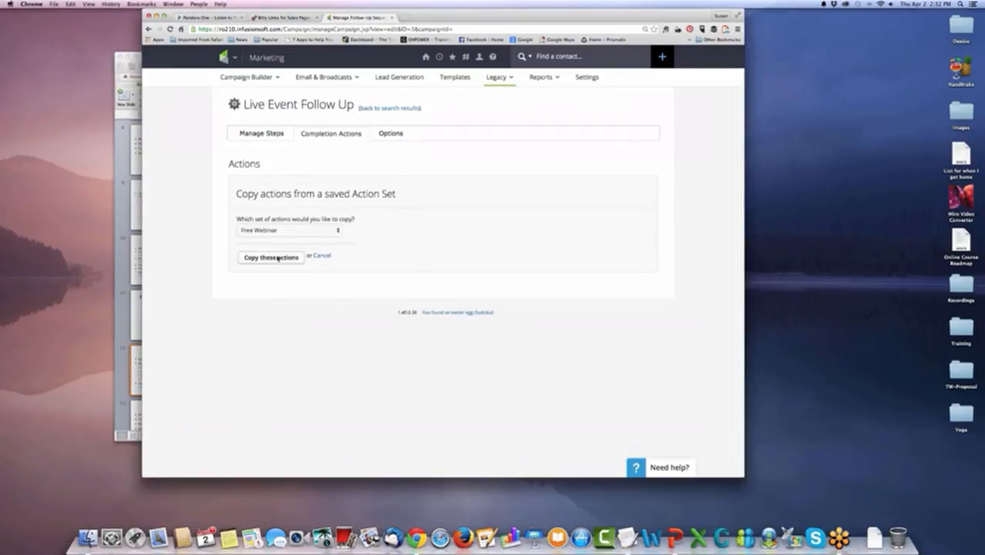
{"action": "left_click", "coordinate": [271, 258]}
{"action": "left_click", "coordinate": [543, 173]}
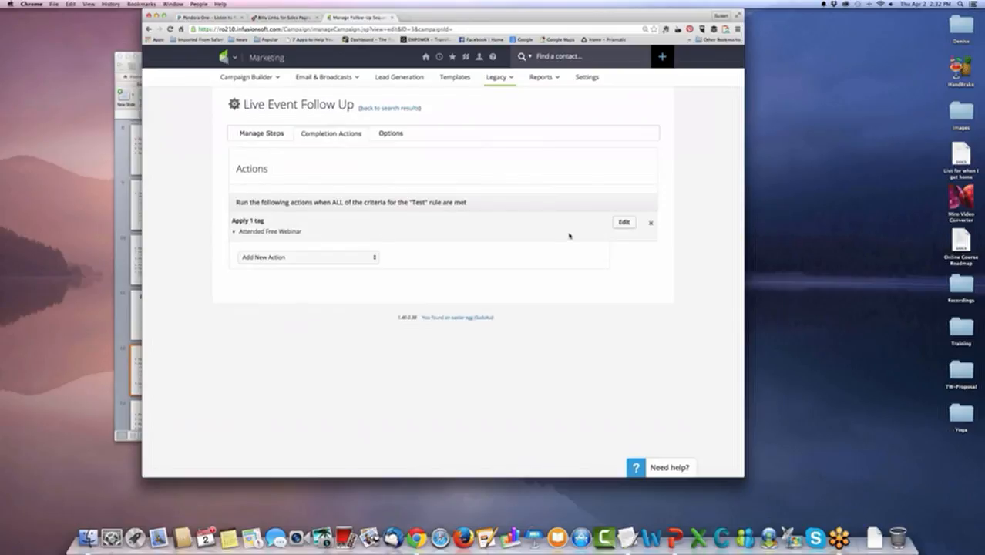
{"action": "left_click", "coordinate": [651, 223]}
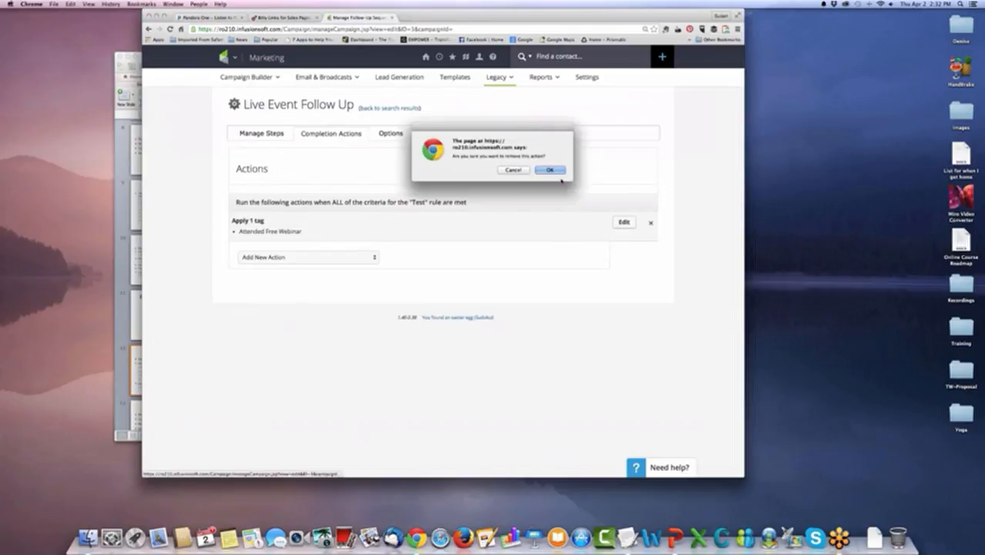
{"action": "left_click", "coordinate": [551, 171]}
Add a completion action that applies the "Prospect Tags -> Live Event" tag to the contact, and save it.
{"action": "left_click", "coordinate": [340, 196]}
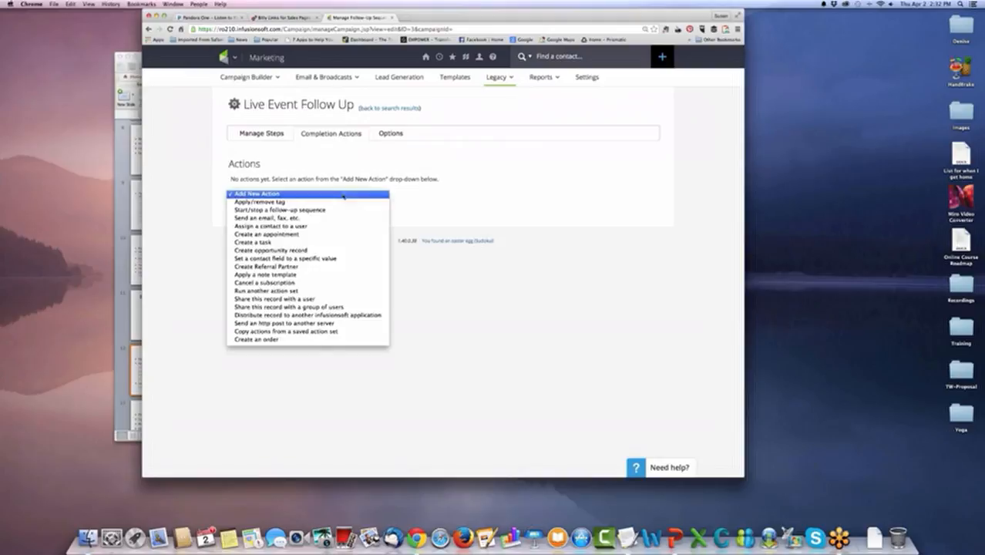
{"action": "left_click", "coordinate": [341, 203]}
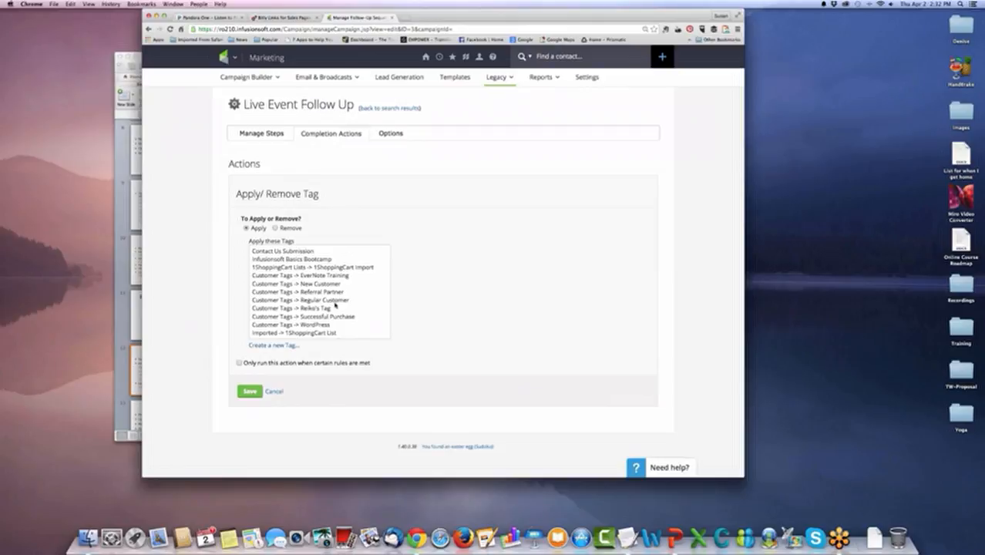
{"action": "scroll", "coordinate": [334, 305], "scroll_direction": "down", "scroll_amount": 5}
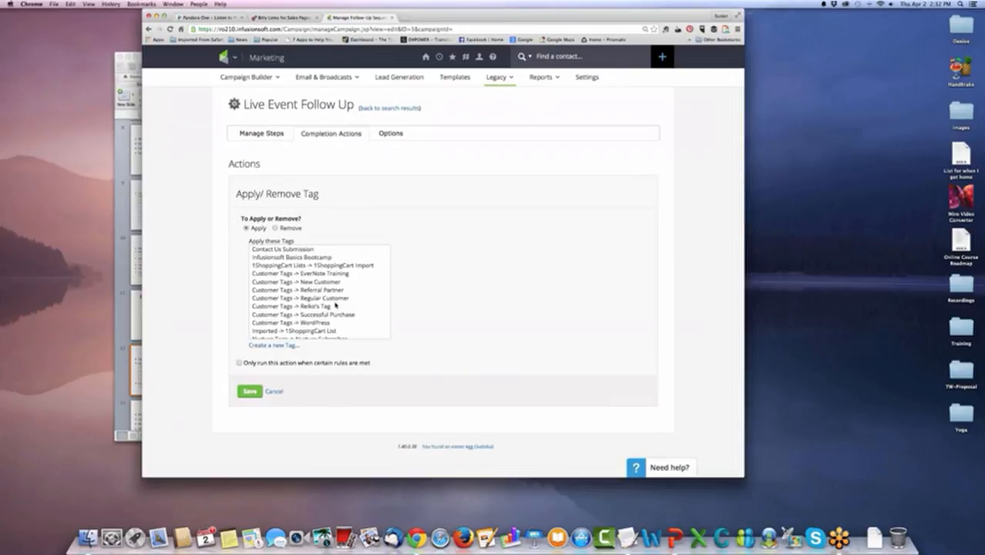
{"action": "scroll", "coordinate": [335, 305], "scroll_direction": "down", "scroll_amount": 3}
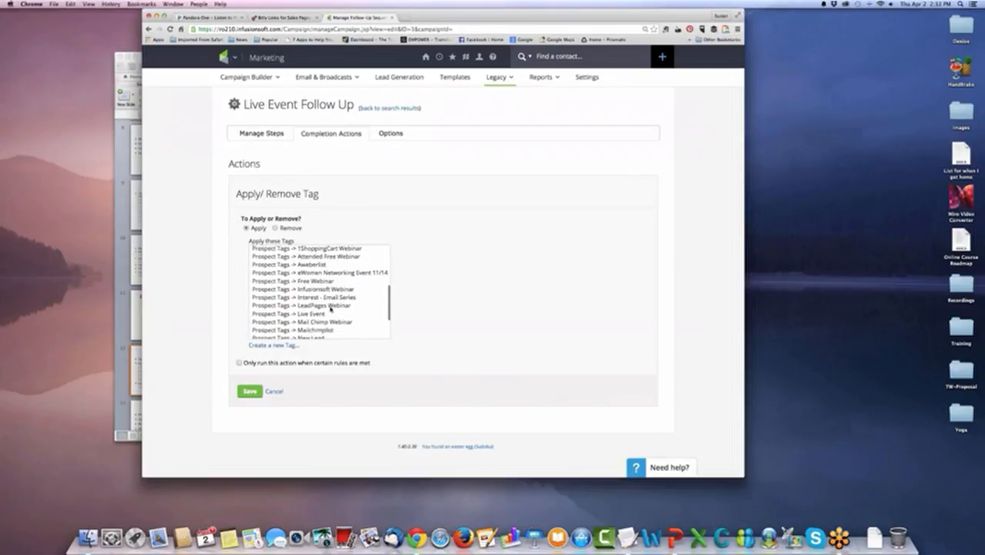
{"action": "left_click", "coordinate": [323, 312]}
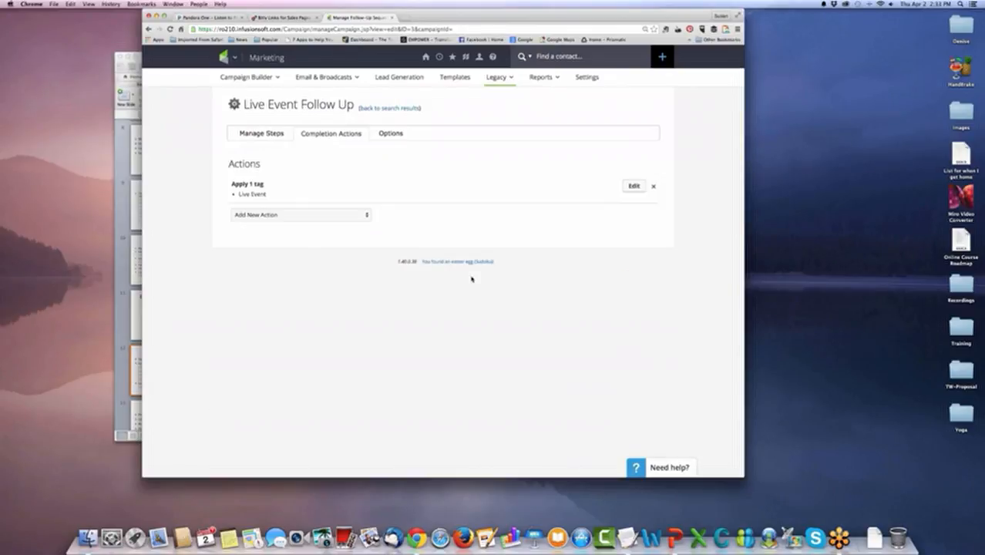
Add a second completion action that runs the newsletter action set without any rule restriction, and save it.
{"action": "left_click", "coordinate": [365, 215]}
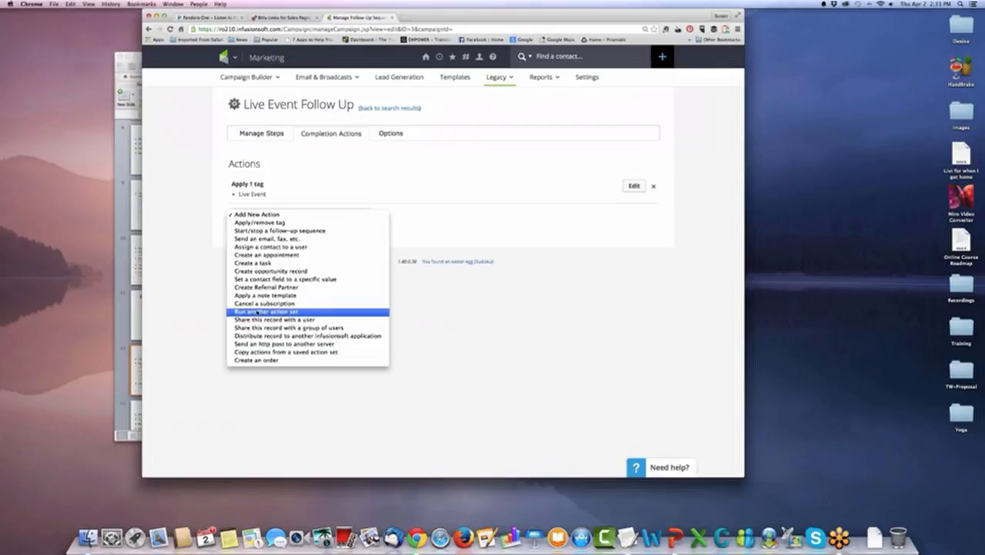
{"action": "key", "text": "Return"}
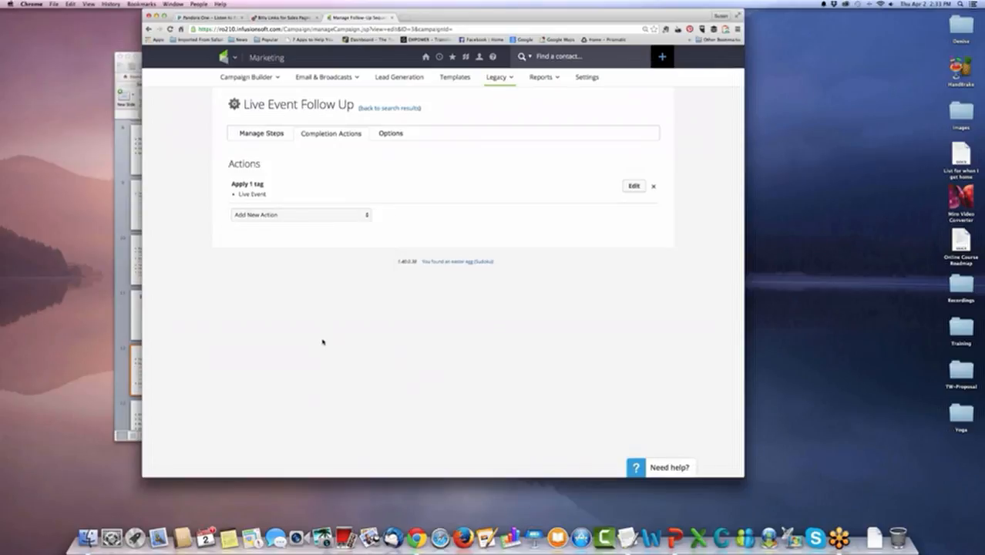
{"action": "left_click", "coordinate": [331, 222]}
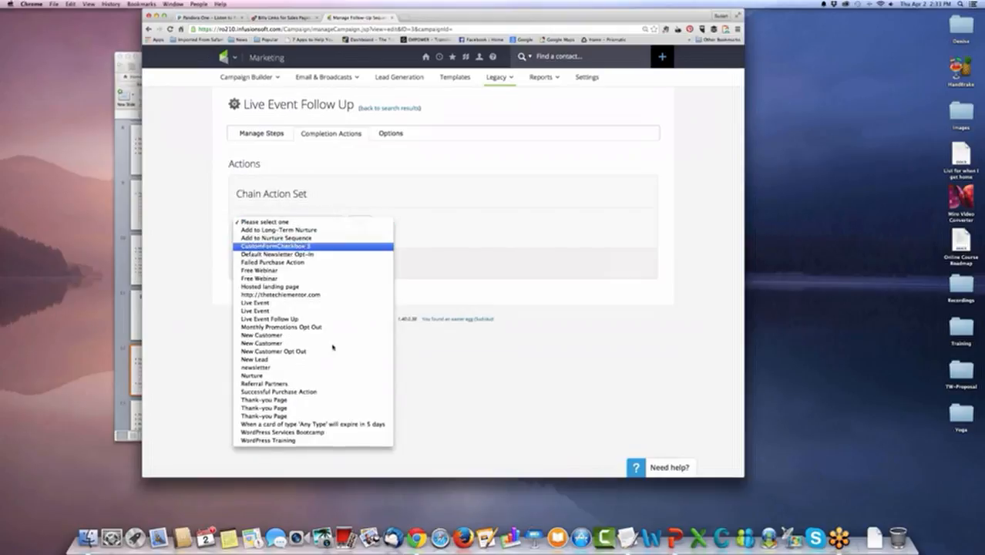
{"action": "left_click", "coordinate": [266, 368]}
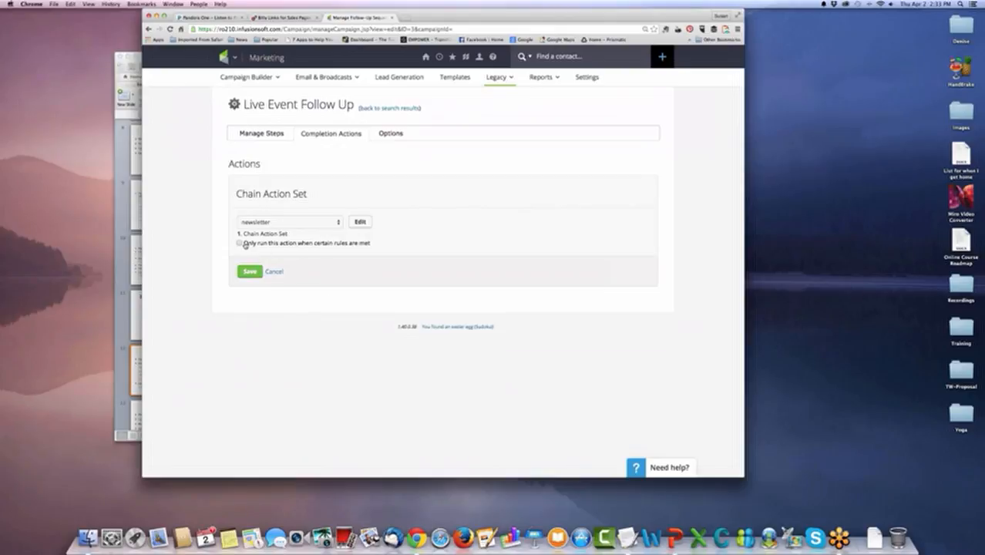
{"action": "left_click", "coordinate": [240, 244]}
{"action": "left_click", "coordinate": [240, 243]}
{"action": "left_click", "coordinate": [240, 244]}
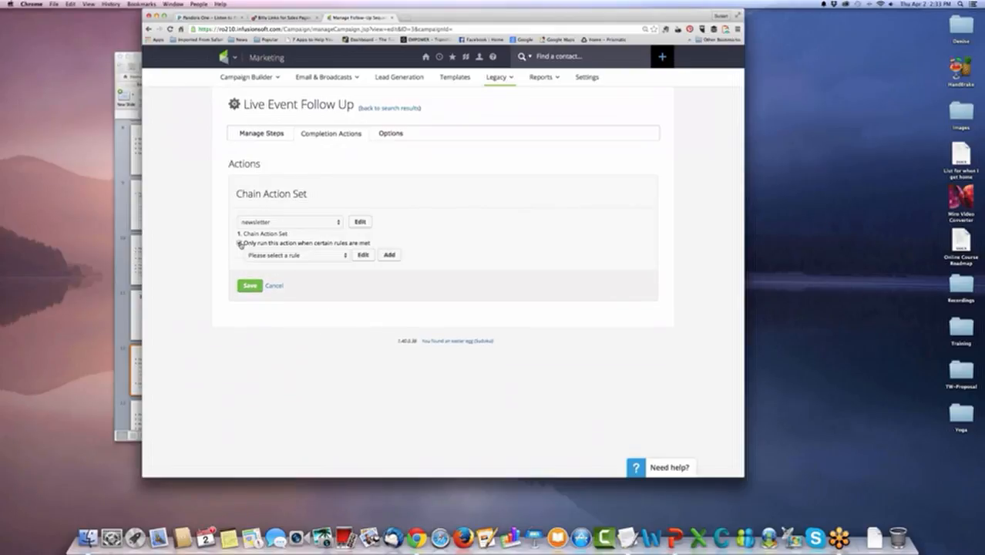
{"action": "left_click", "coordinate": [240, 243]}
{"action": "left_click", "coordinate": [249, 271]}
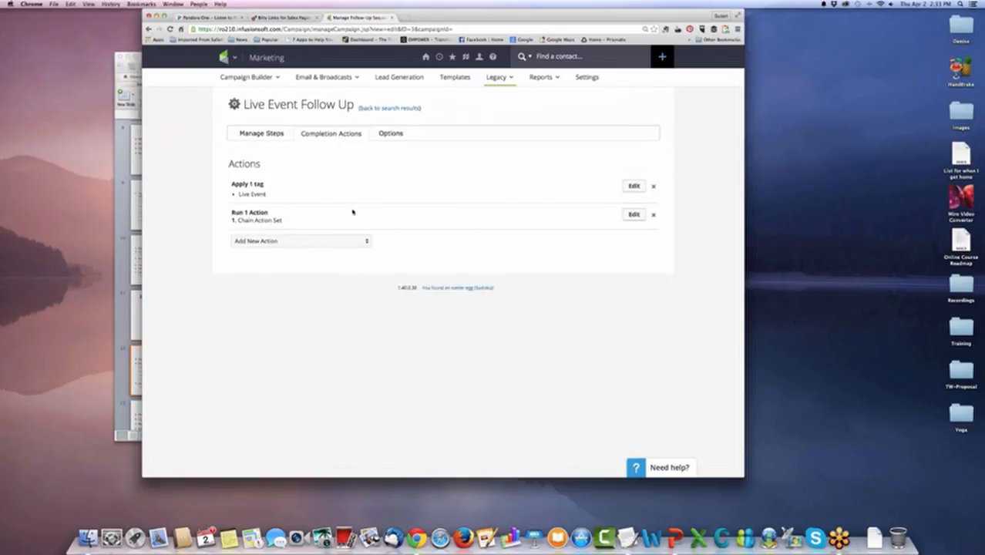
Set the sequence to follow up regarding an event dated 10-12-2015, save its options, and return to the follow-up sequences list.
{"action": "left_click", "coordinate": [389, 135]}
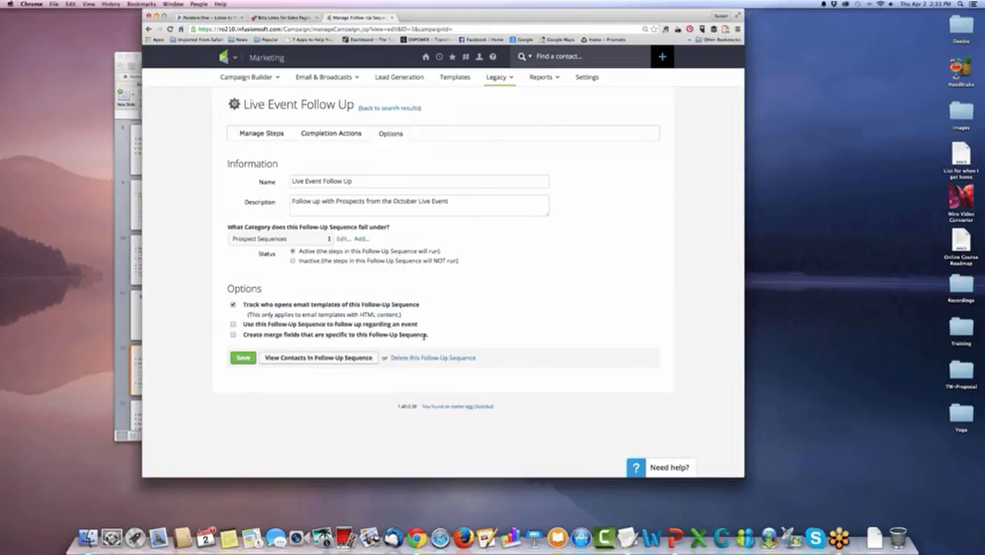
{"action": "left_click", "coordinate": [234, 325]}
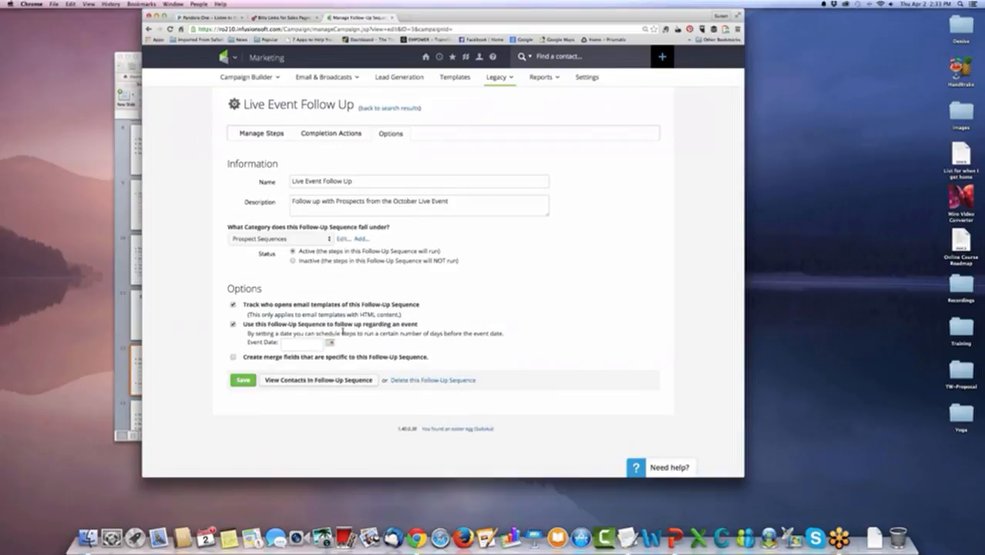
{"action": "left_click", "coordinate": [330, 342]}
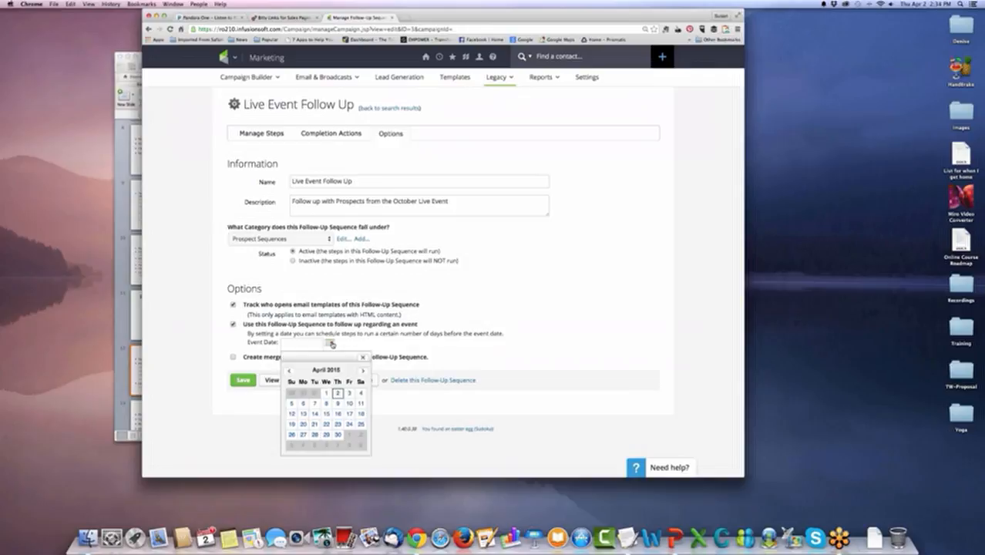
{"action": "left_click", "coordinate": [363, 372]}
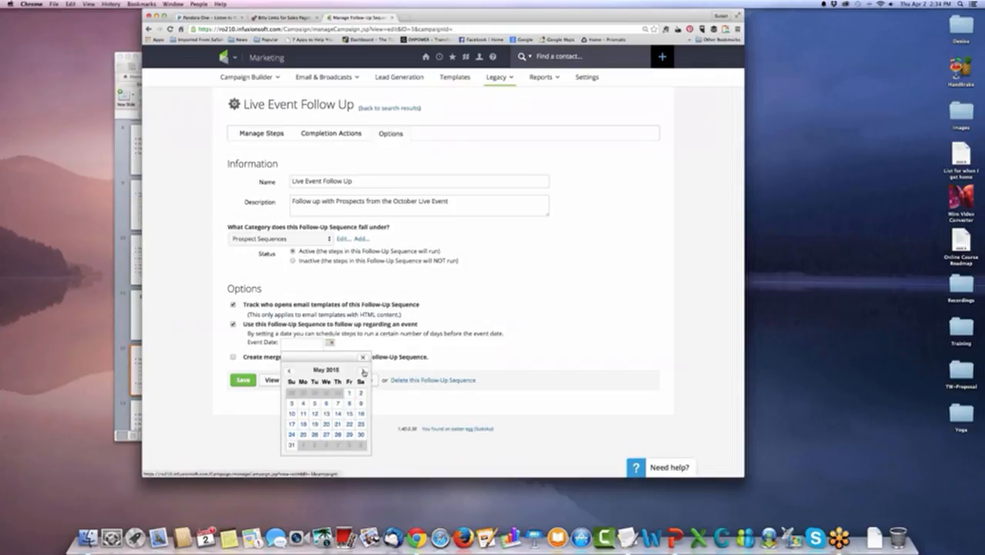
{"action": "left_click", "coordinate": [363, 372]}
{"action": "left_click", "coordinate": [363, 372]}
{"action": "left_click", "coordinate": [363, 372]}
{"action": "left_click", "coordinate": [363, 372]}
{"action": "left_click", "coordinate": [363, 372]}
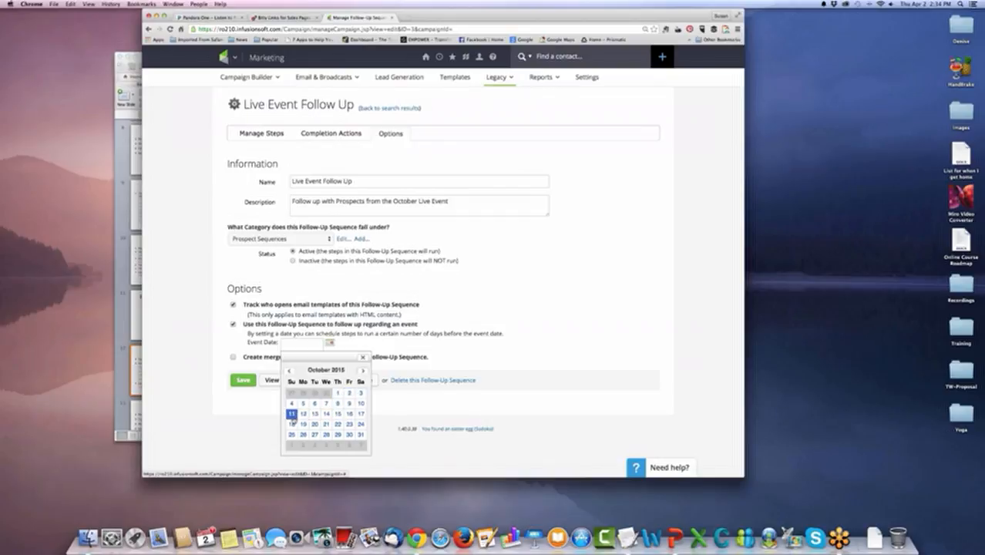
{"action": "left_click", "coordinate": [303, 414]}
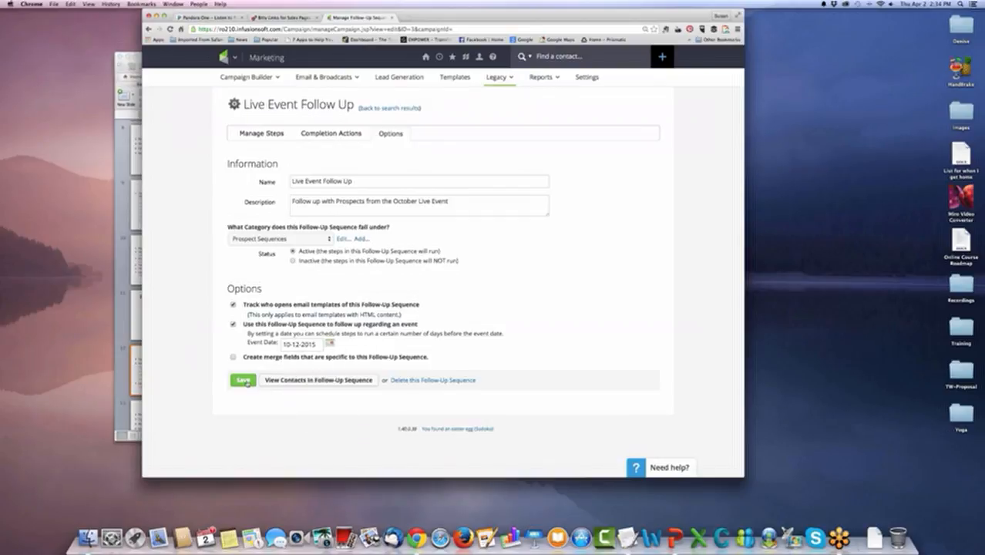
{"action": "left_click", "coordinate": [246, 380]}
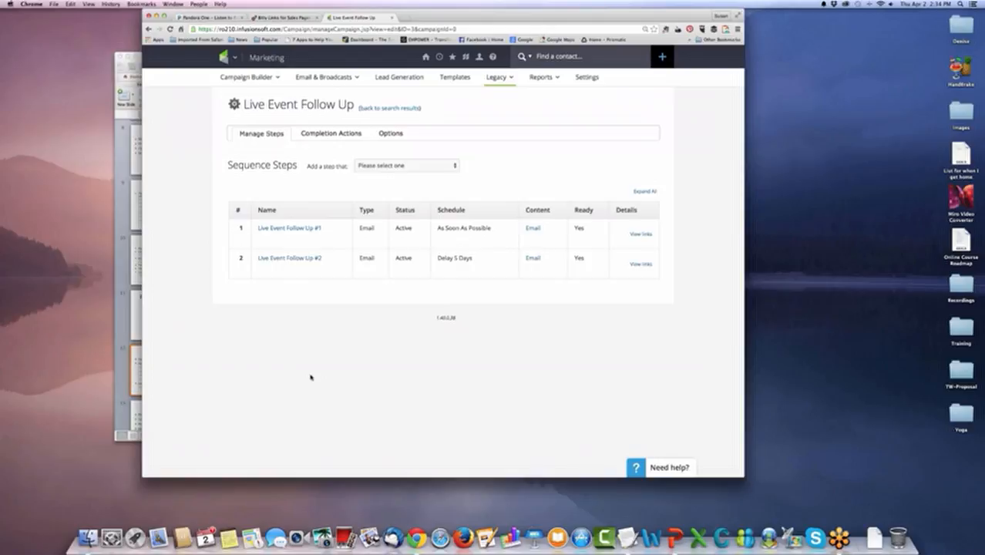
{"action": "left_click", "coordinate": [389, 109]}
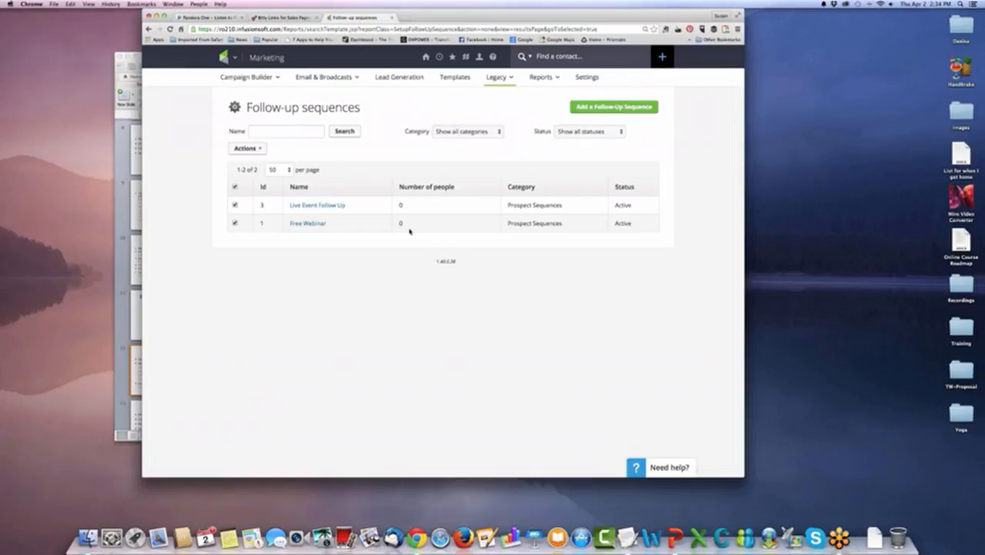
In the Live Event web form's actions, remove the action that removes the Free Webinar tag and the send-email action.
{"action": "left_click", "coordinate": [501, 77]}
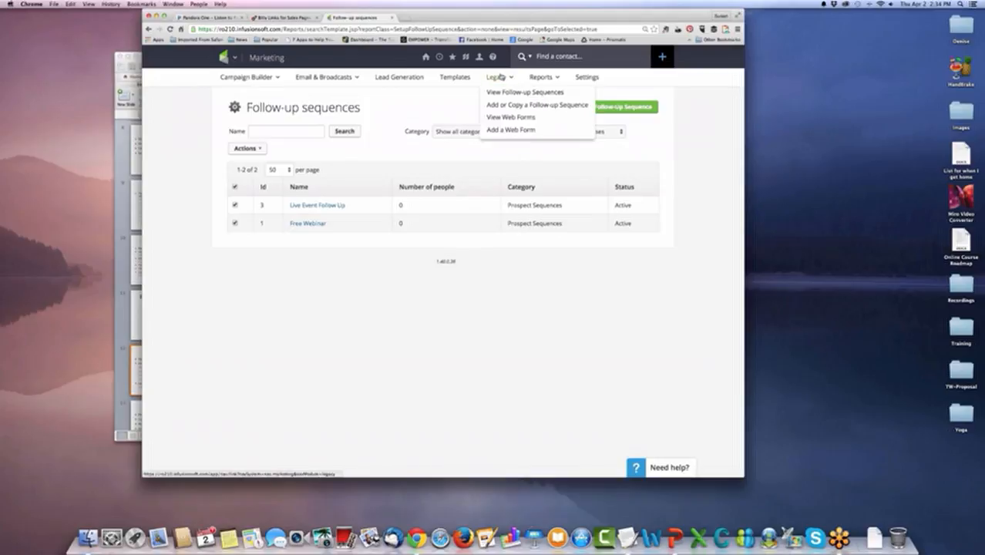
{"action": "left_click", "coordinate": [503, 118]}
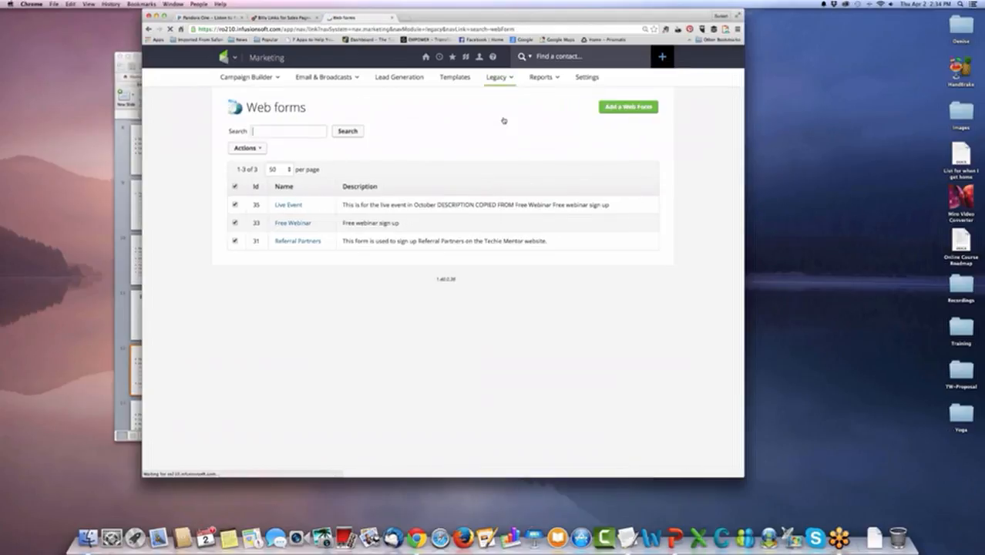
{"action": "left_click", "coordinate": [285, 205]}
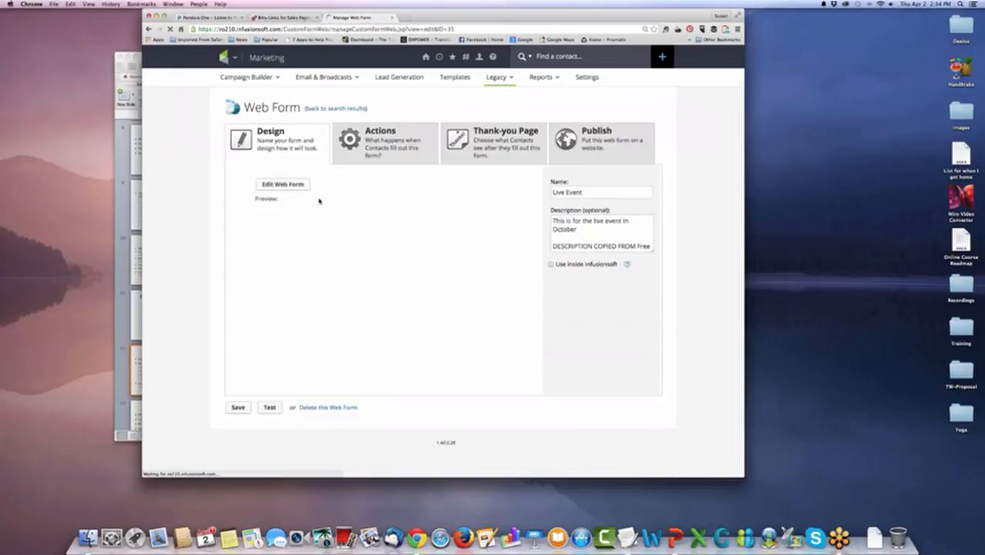
{"action": "left_click", "coordinate": [384, 144]}
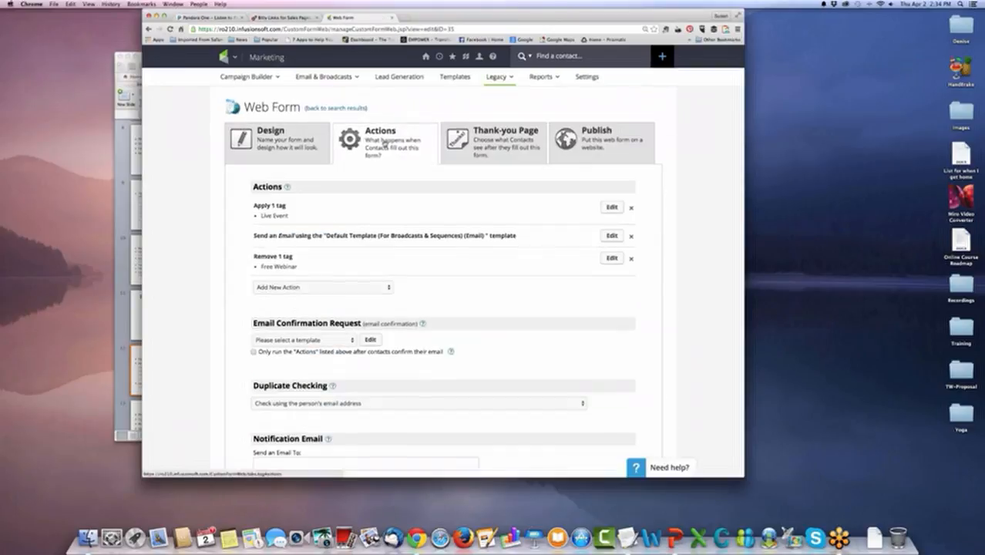
{"action": "scroll", "coordinate": [669, 191], "scroll_direction": "down", "scroll_amount": 1}
{"action": "scroll", "coordinate": [669, 192], "scroll_direction": "down", "scroll_amount": 1}
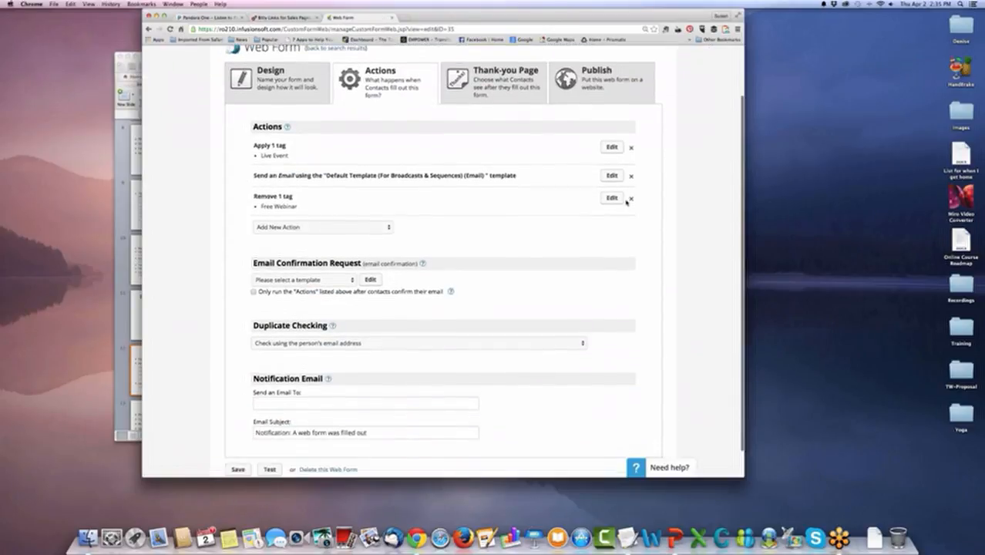
{"action": "left_click", "coordinate": [631, 200]}
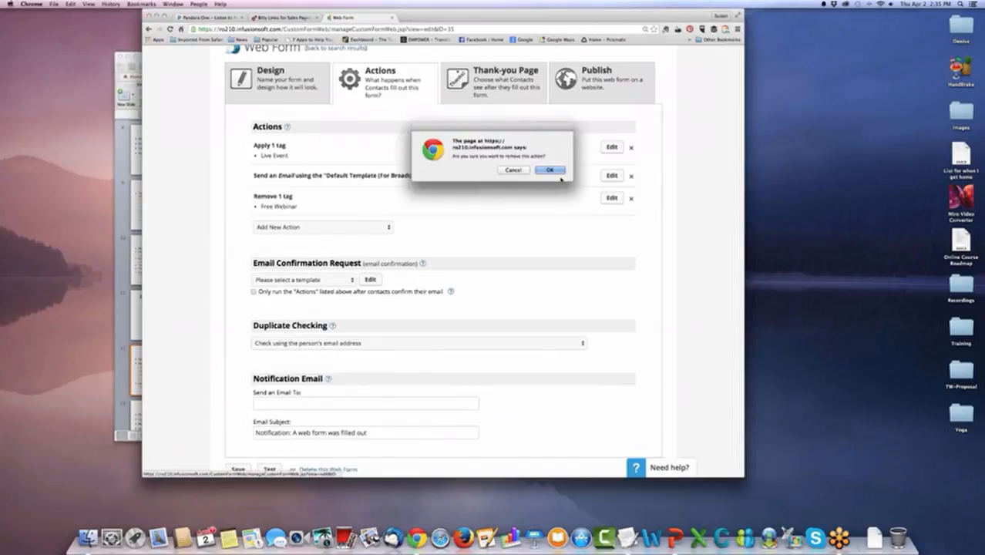
{"action": "left_click", "coordinate": [552, 173]}
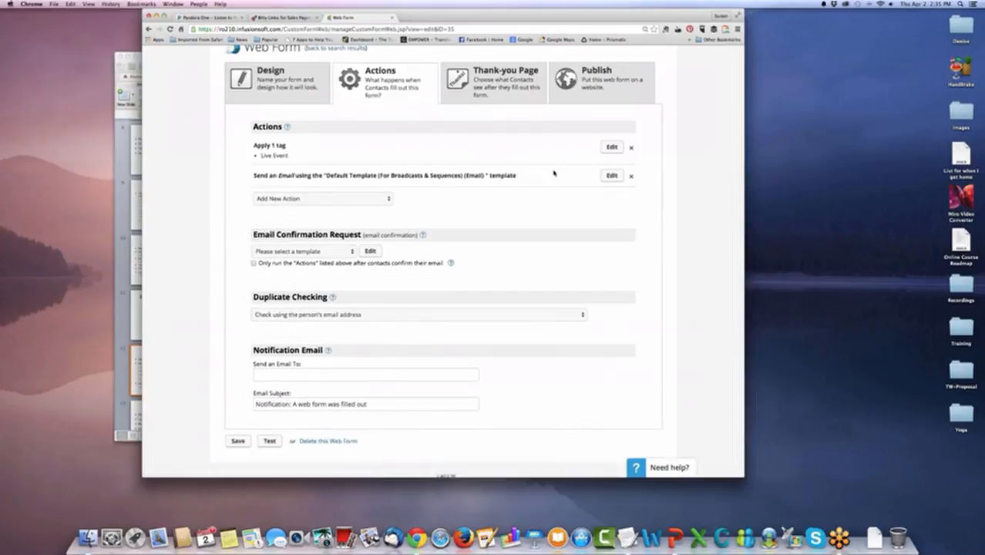
{"action": "left_click", "coordinate": [631, 176]}
{"action": "left_click", "coordinate": [553, 171]}
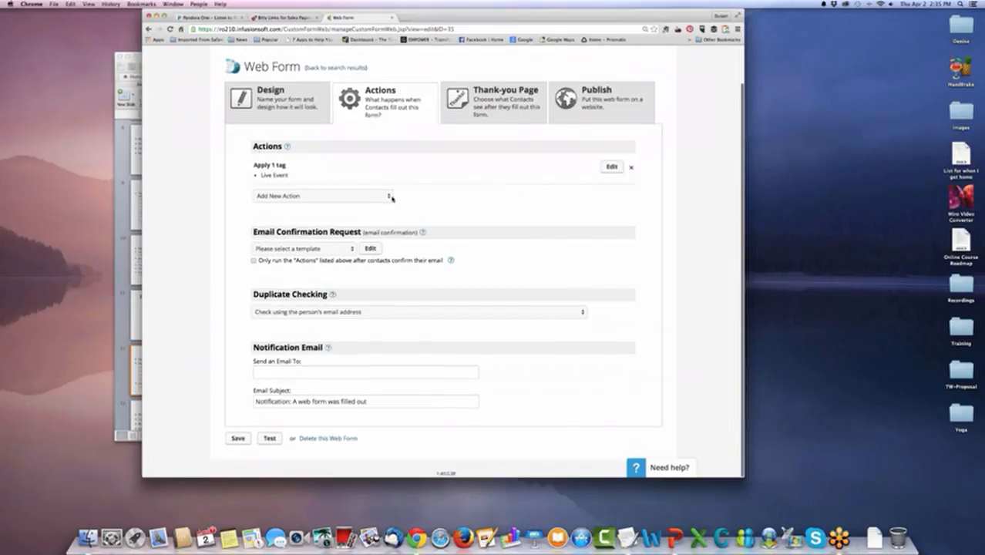
Add an action that starts the Live Event Follow Up sequence when the form is filled out, and save the web form.
{"action": "left_click", "coordinate": [391, 199]}
{"action": "left_click", "coordinate": [383, 213]}
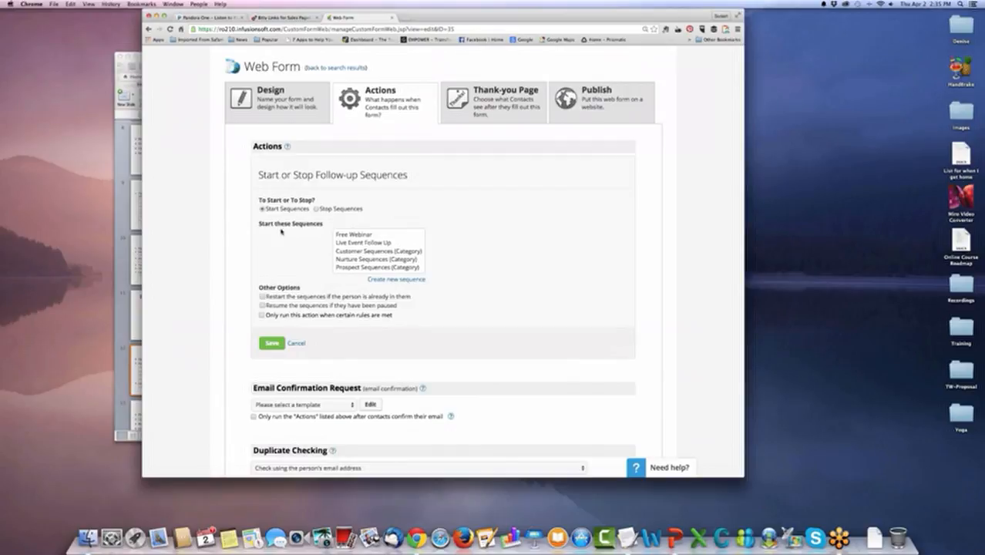
{"action": "left_click", "coordinate": [375, 244]}
{"action": "scroll", "coordinate": [295, 258], "scroll_direction": "down", "scroll_amount": 1}
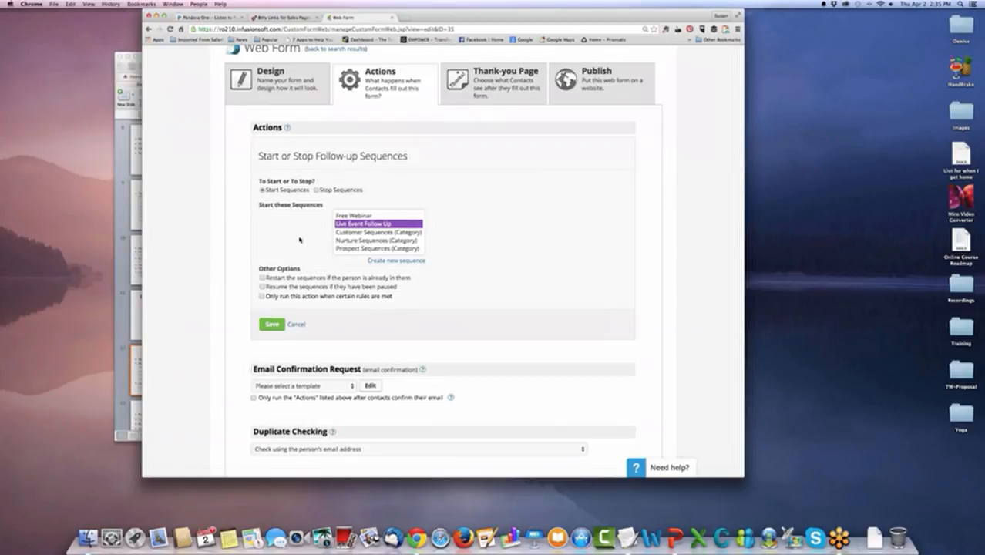
{"action": "scroll", "coordinate": [322, 286], "scroll_direction": "down", "scroll_amount": 1}
{"action": "left_click", "coordinate": [274, 304]}
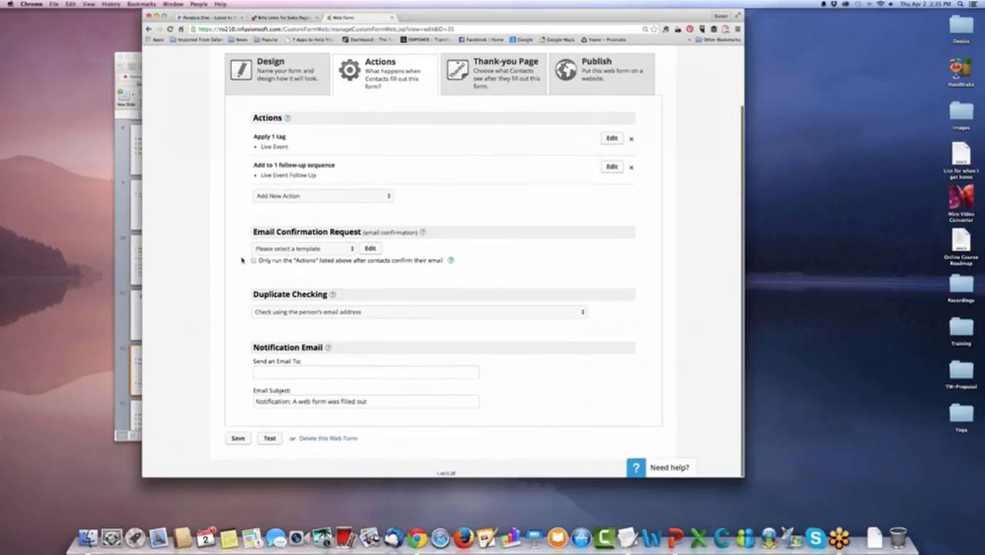
{"action": "left_click", "coordinate": [239, 439]}
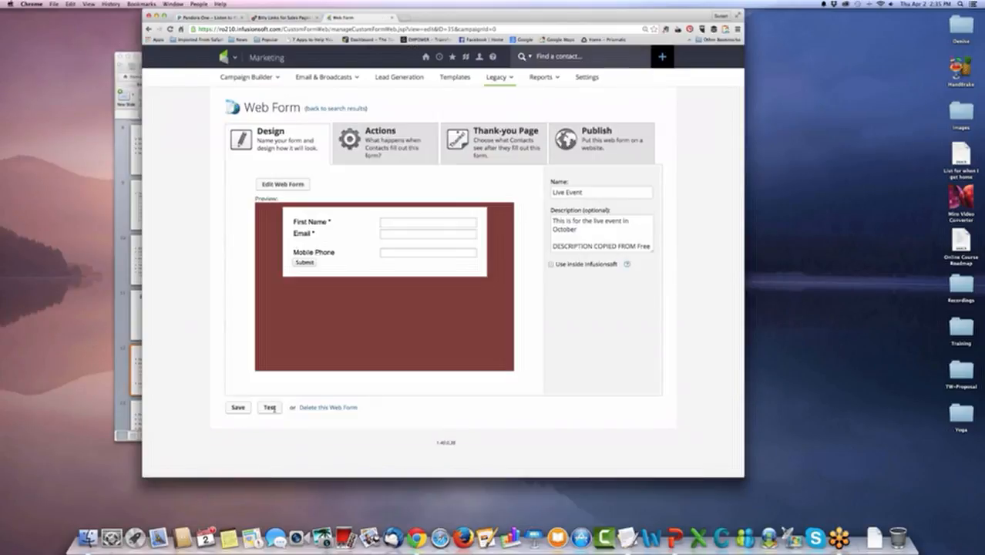
Test the Live Event form by submitting it with a first name, e-mail address and mobile phone number, and close the test page.
{"action": "left_click", "coordinate": [270, 408]}
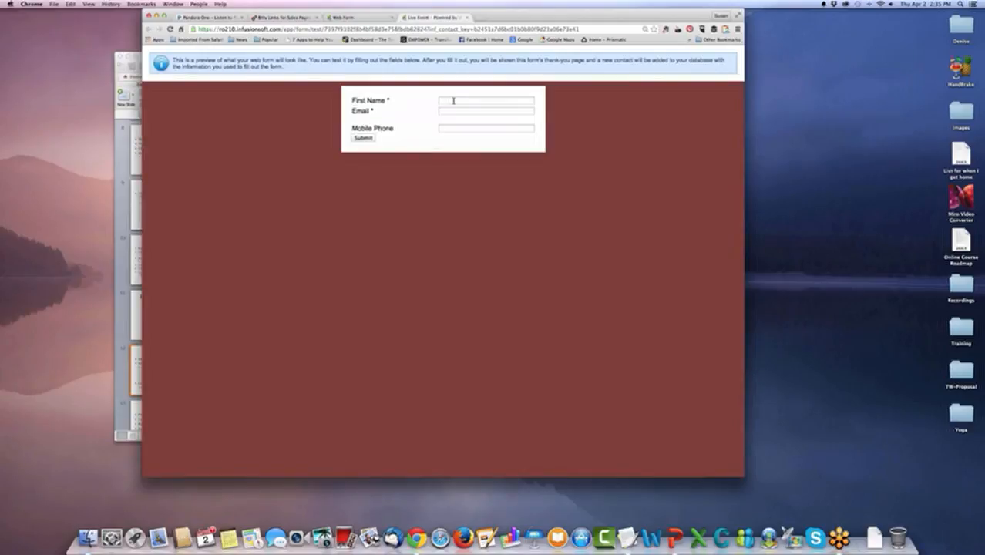
{"action": "left_click", "coordinate": [453, 101]}
{"action": "type", "text": "Su"}
{"action": "key", "text": "Tab"}
{"action": "type", "text": "se"}
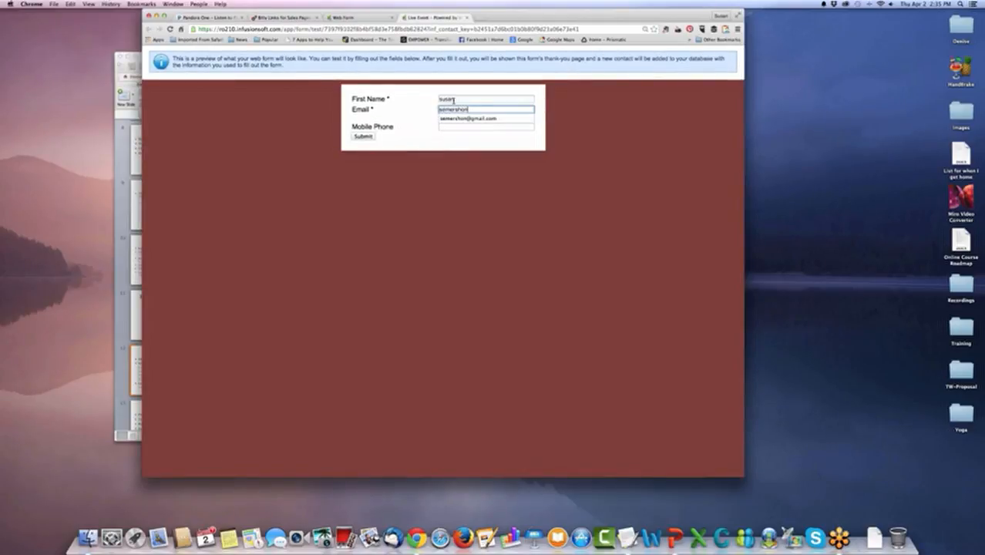
{"action": "key", "text": "Down"}
{"action": "key", "text": "Tab"}
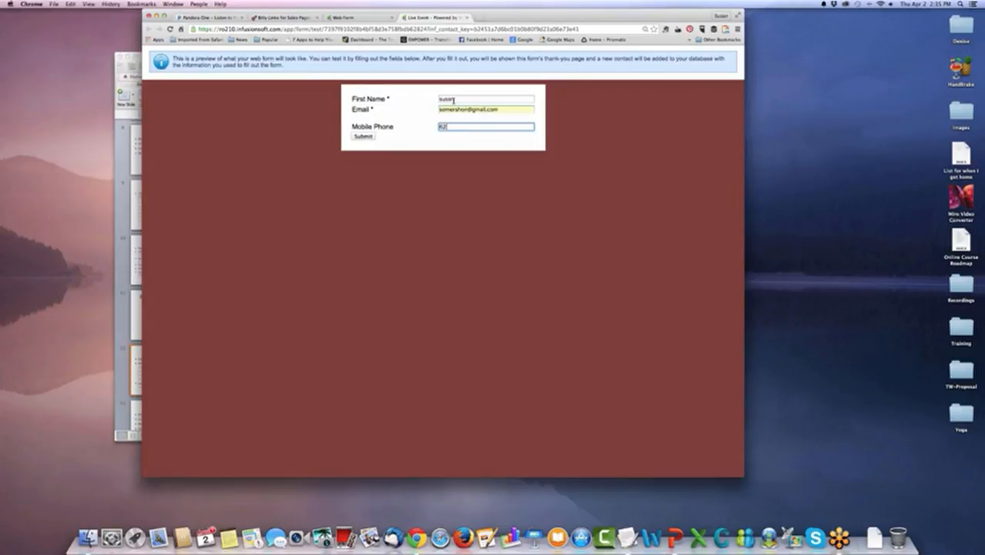
{"action": "left_click", "coordinate": [363, 136]}
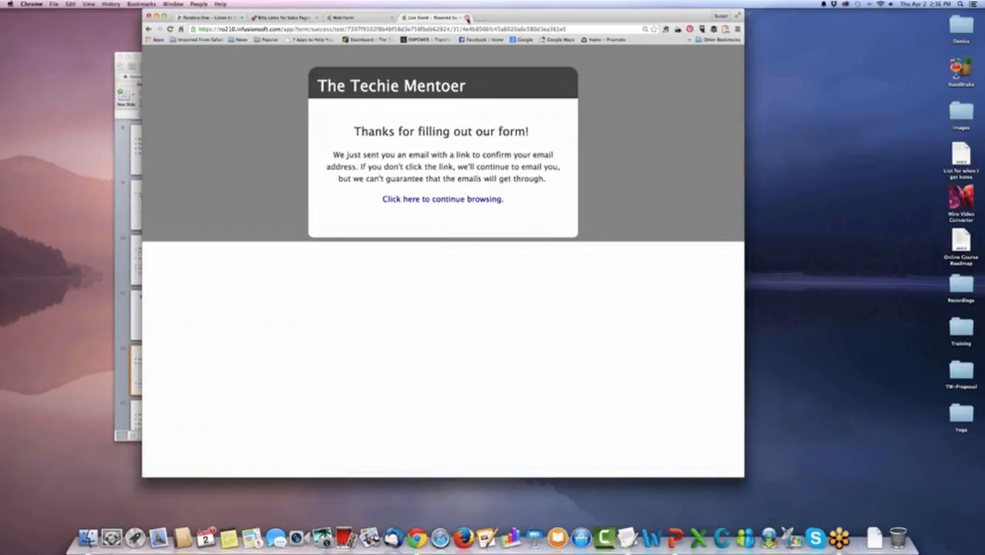
{"action": "left_click", "coordinate": [467, 18]}
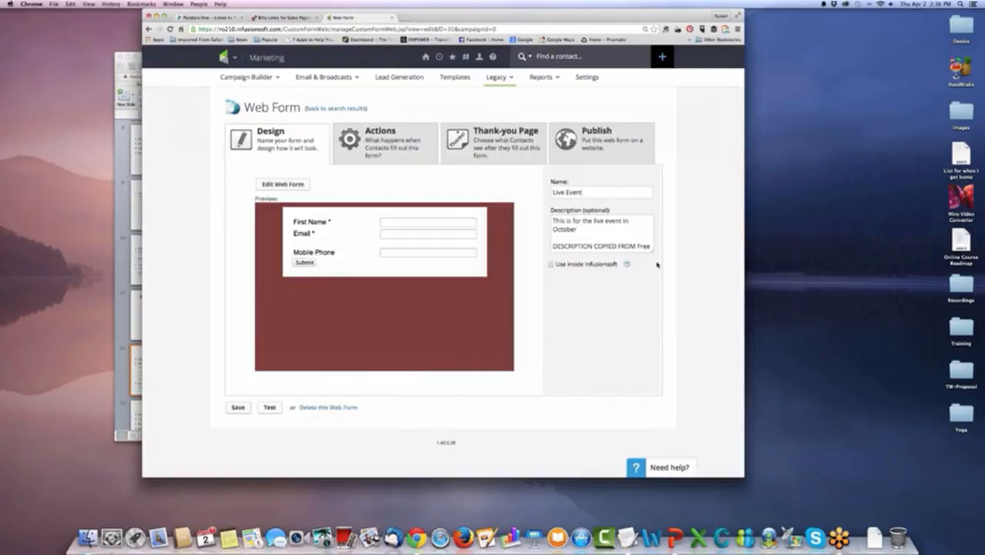
View the Live Event form's publishing options, and check the number of people in each follow-up sequence.
{"action": "mouse_move", "coordinate": [499, 78]}
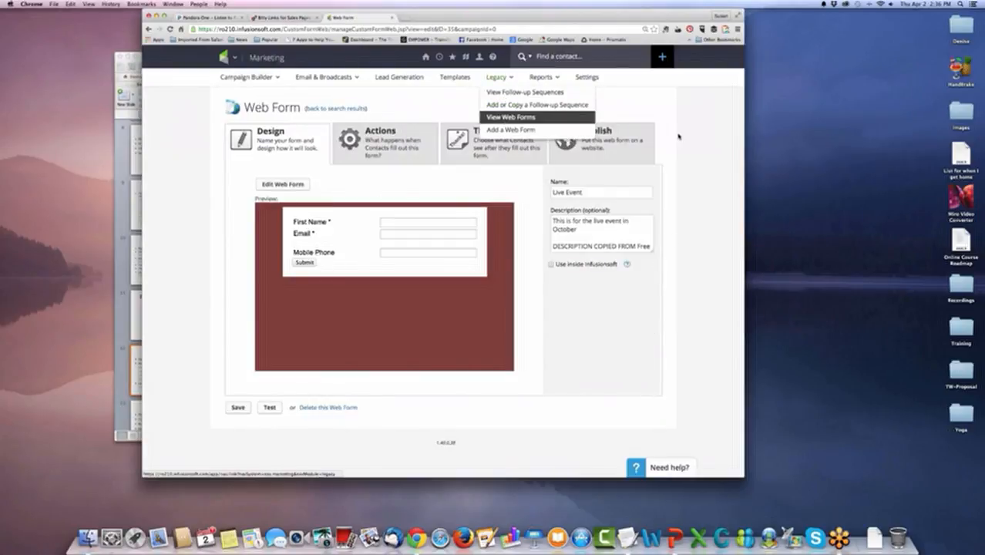
{"action": "left_click", "coordinate": [597, 143]}
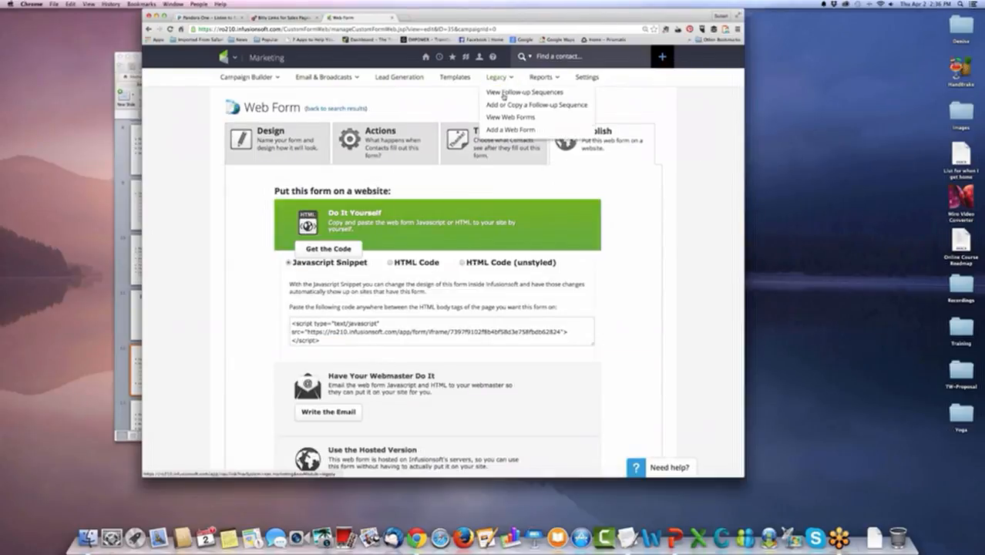
{"action": "left_click", "coordinate": [505, 93]}
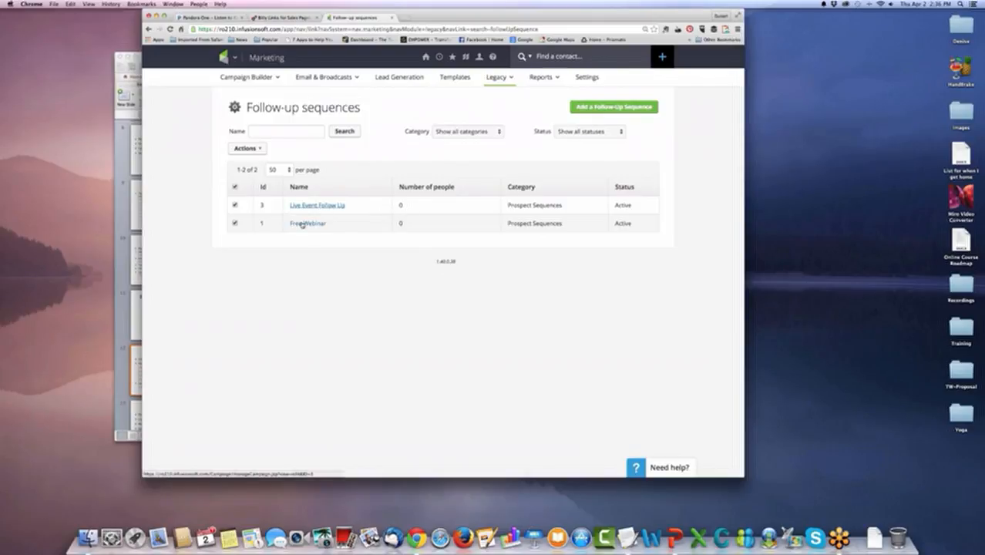
{"action": "left_click", "coordinate": [477, 59]}
Add an action to the Free Webinar web form that starts the Free Webinar sequence, and save the form.
{"action": "left_click", "coordinate": [500, 78]}
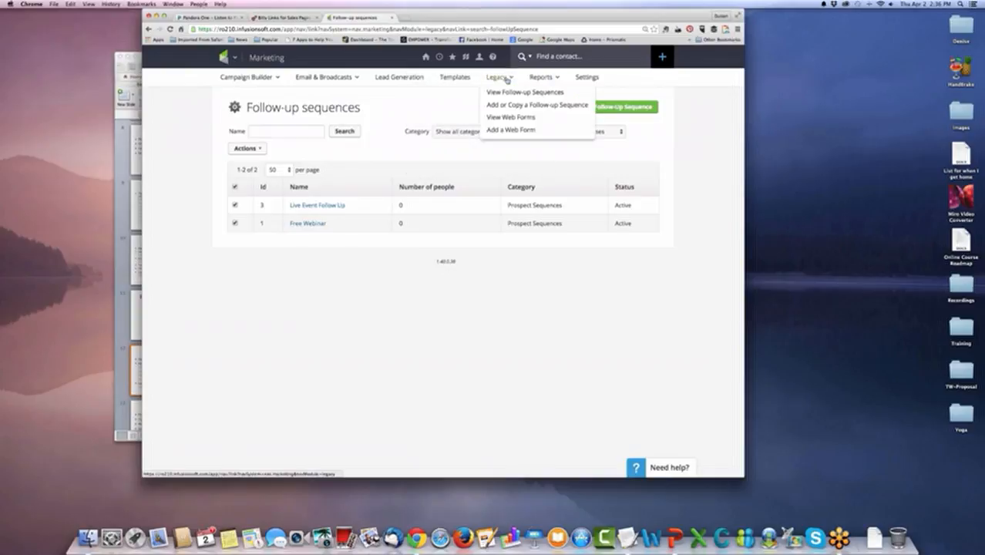
{"action": "left_click", "coordinate": [506, 119]}
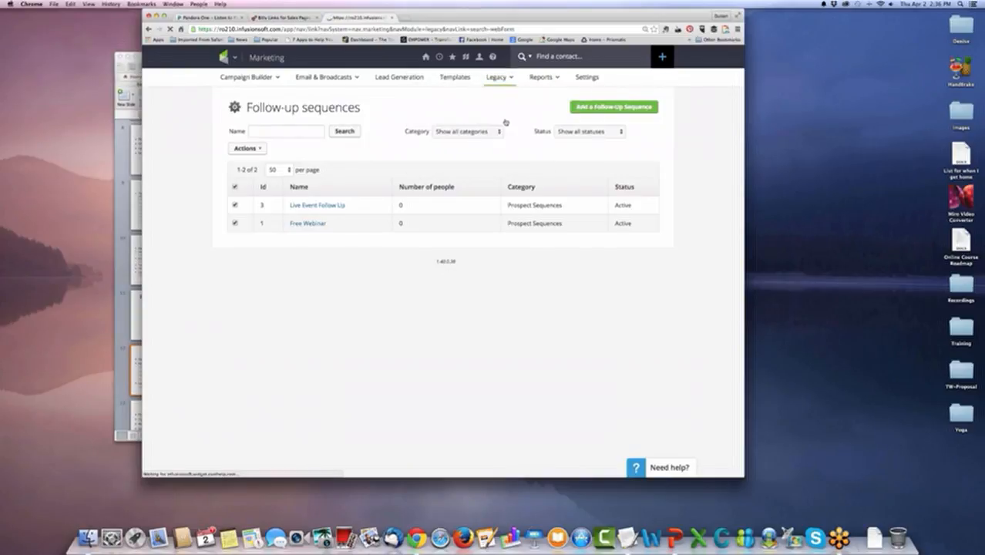
{"action": "left_click", "coordinate": [293, 224]}
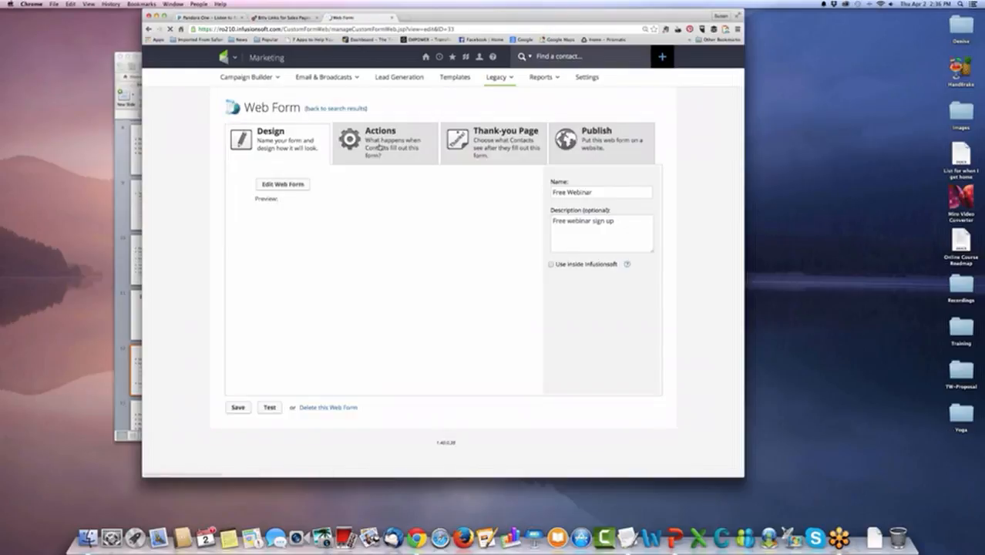
{"action": "left_click", "coordinate": [377, 143]}
{"action": "left_click", "coordinate": [388, 235]}
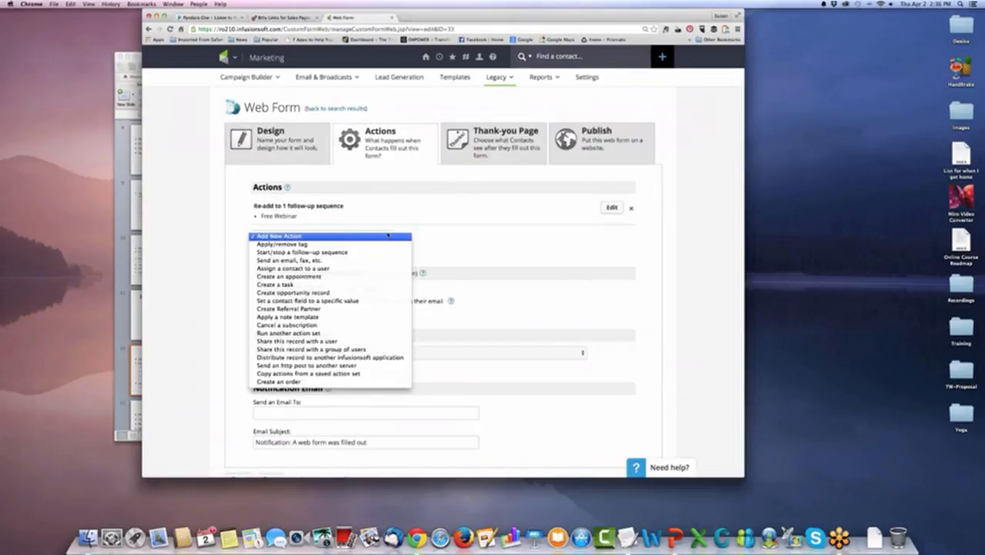
{"action": "left_click", "coordinate": [382, 252]}
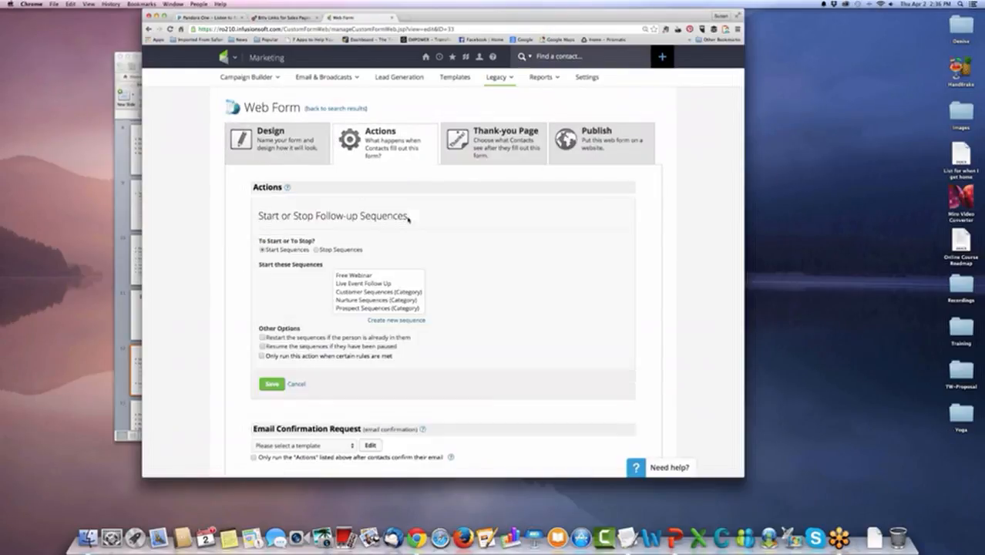
{"action": "left_click", "coordinate": [367, 275]}
{"action": "left_click", "coordinate": [274, 383]}
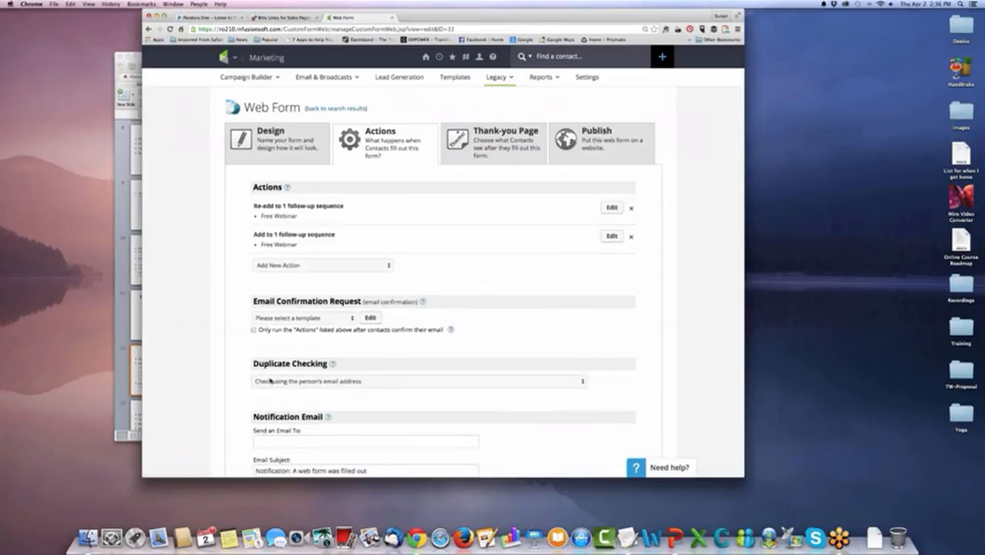
{"action": "scroll", "coordinate": [561, 355], "scroll_direction": "down", "scroll_amount": 3}
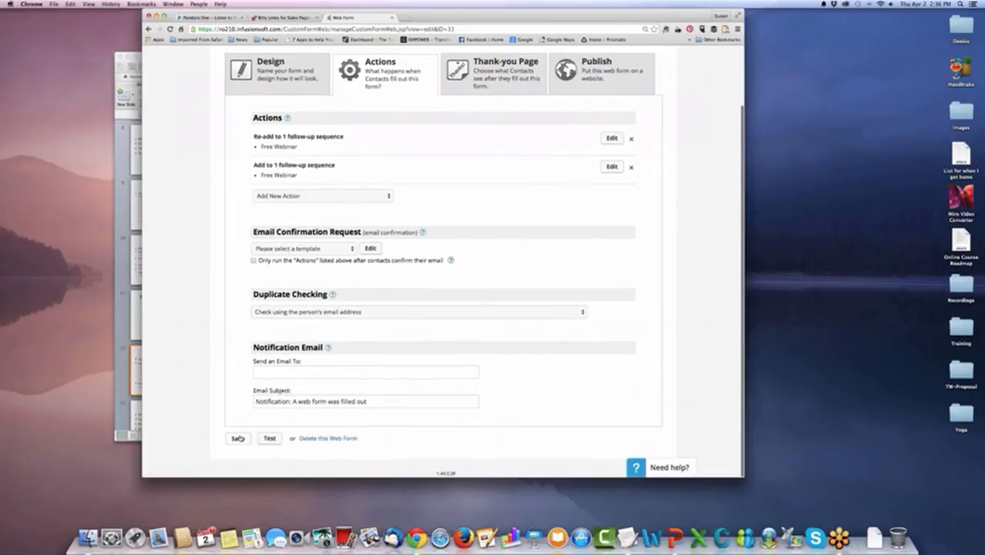
{"action": "left_click", "coordinate": [240, 438]}
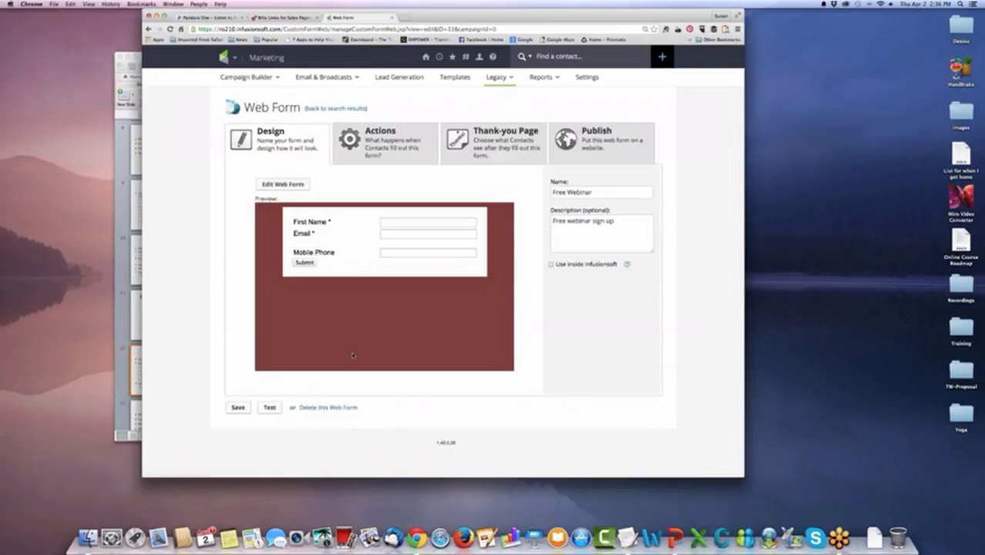
Test the Free Webinar form by submitting it with only a first name and e-mail address, and close the test page.
{"action": "left_click", "coordinate": [268, 407]}
{"action": "left_click", "coordinate": [454, 99]}
{"action": "type", "text": "Susan"}
{"action": "key", "text": "Tab"}
{"action": "key", "text": "Down"}
{"action": "key", "text": "Tab"}
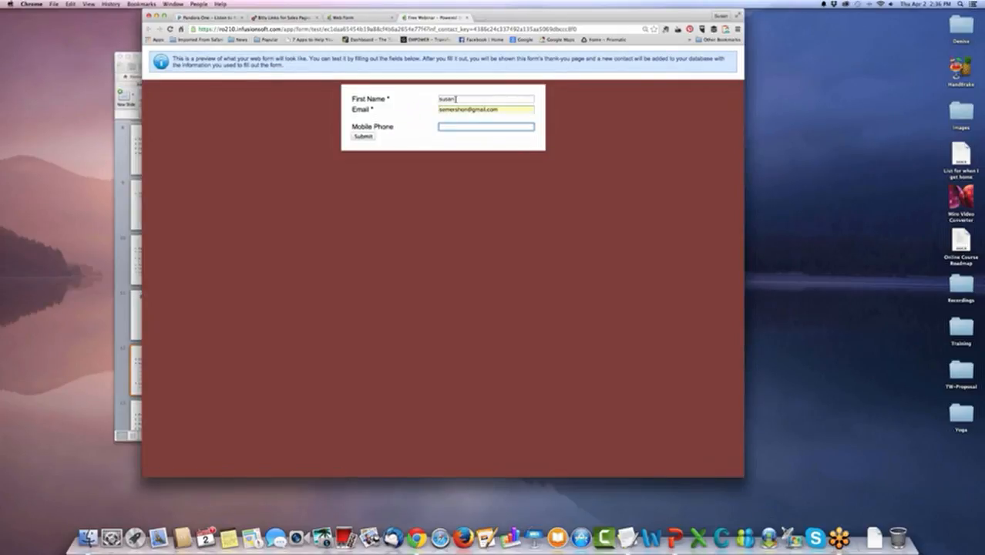
{"action": "left_click", "coordinate": [364, 135]}
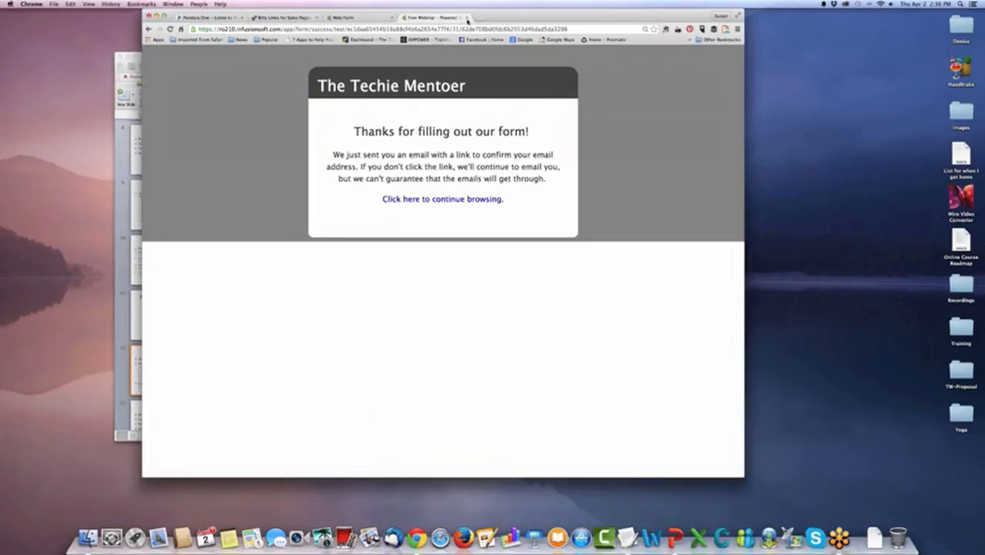
{"action": "left_click", "coordinate": [466, 17]}
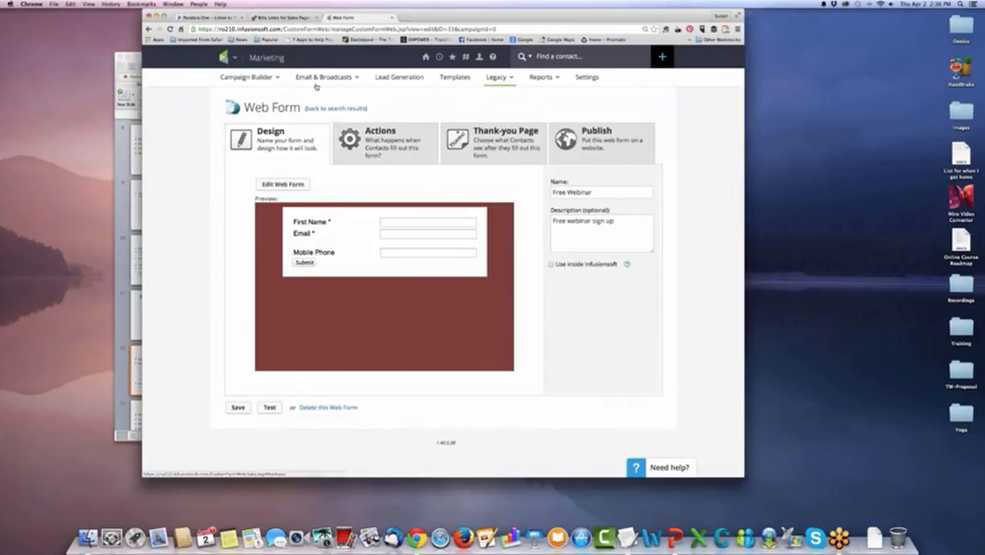
Check the number of people in the Free Webinar follow-up sequence, and switch to the slide presentation.
{"action": "left_click", "coordinate": [497, 89]}
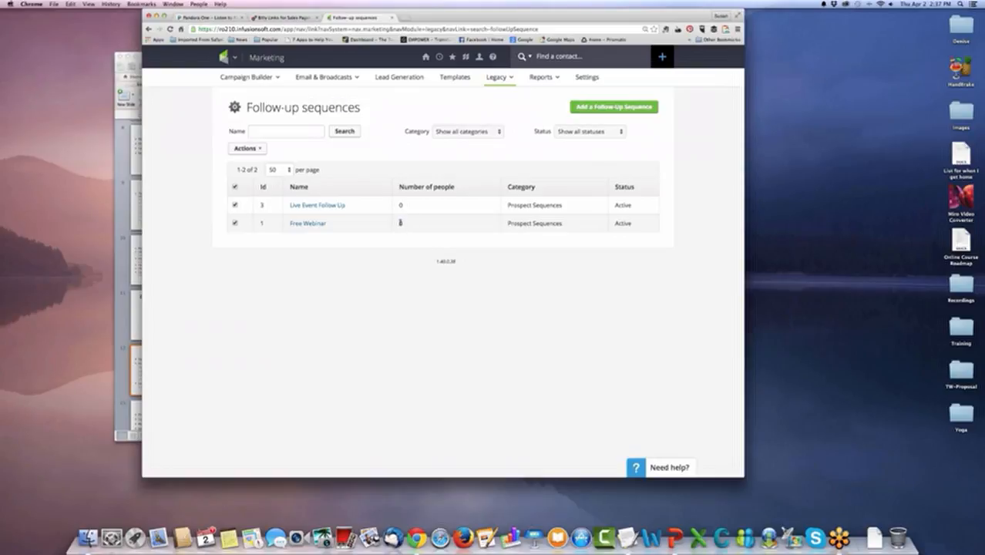
{"action": "left_click", "coordinate": [399, 223]}
{"action": "key", "text": "super+Tab"}
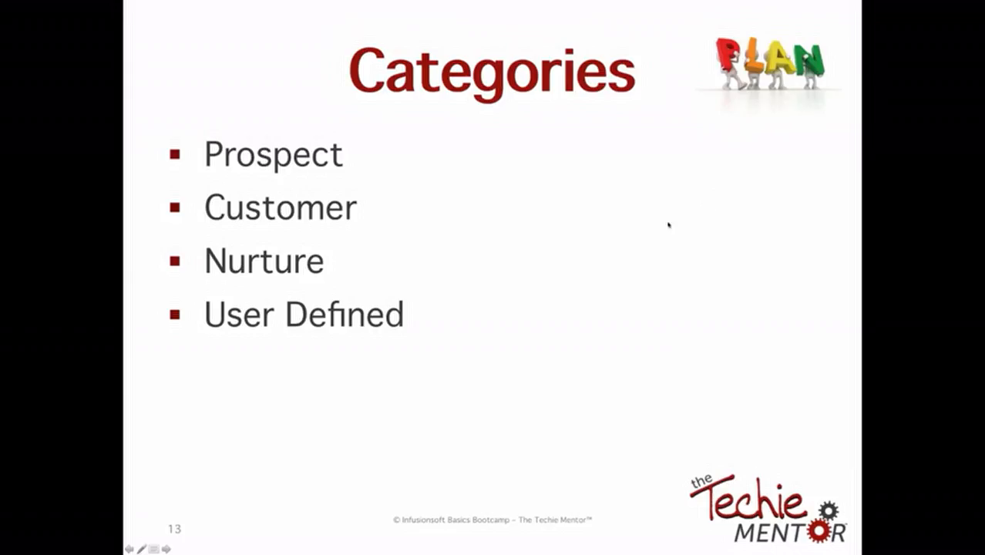
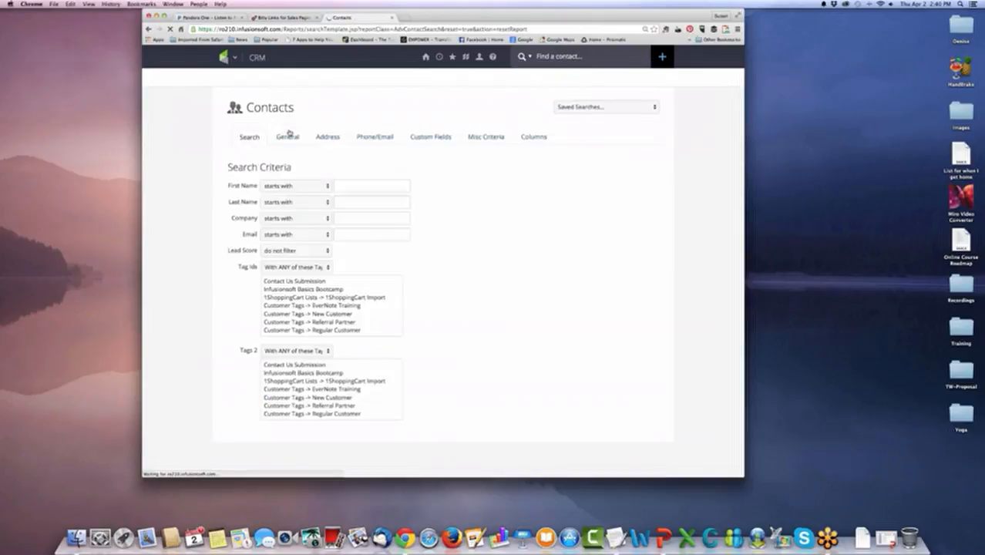
Search the contacts by first name, and select only the second and third contacts in the results.
{"action": "left_click", "coordinate": [361, 186]}
{"action": "type", "text": "susan"}
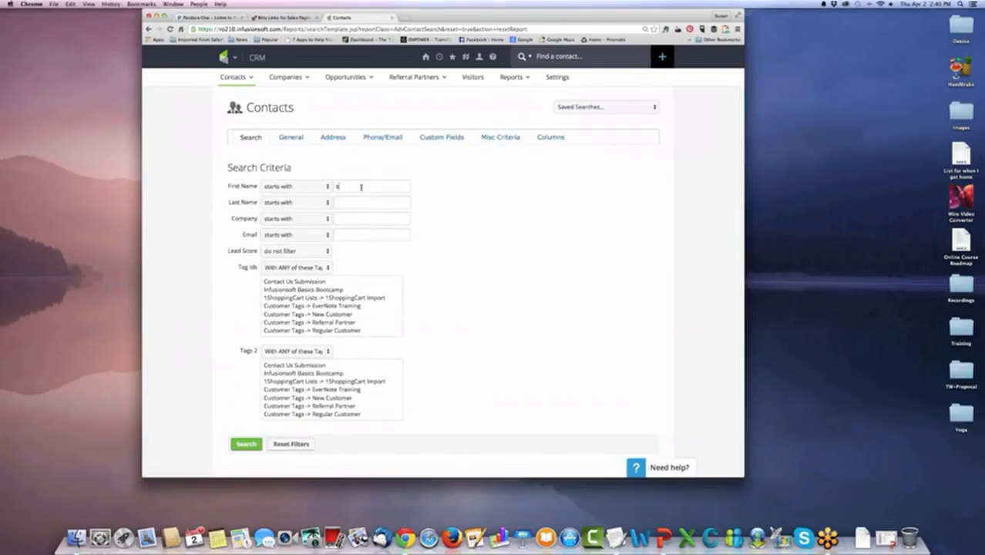
{"action": "left_click", "coordinate": [247, 443]}
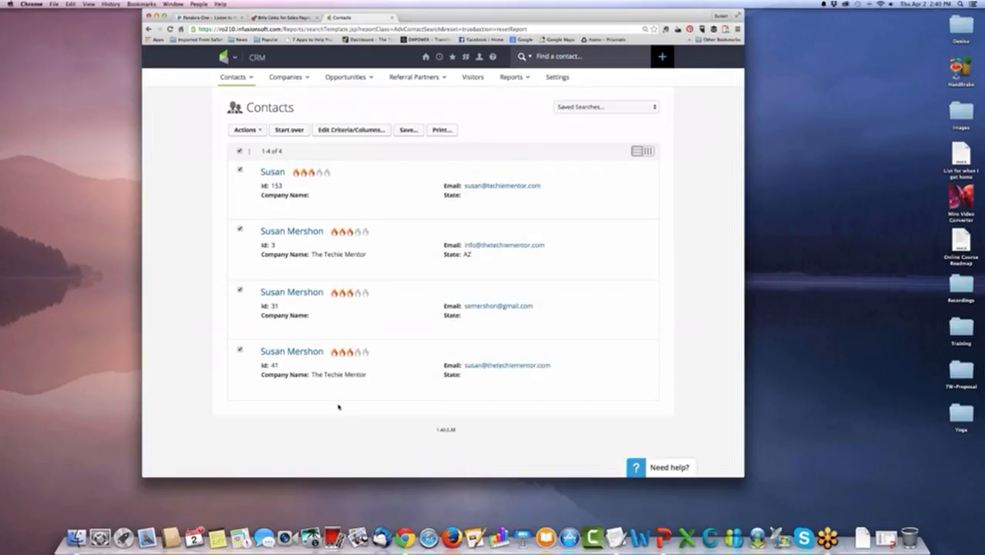
{"action": "left_click", "coordinate": [240, 152]}
{"action": "left_click", "coordinate": [240, 290]}
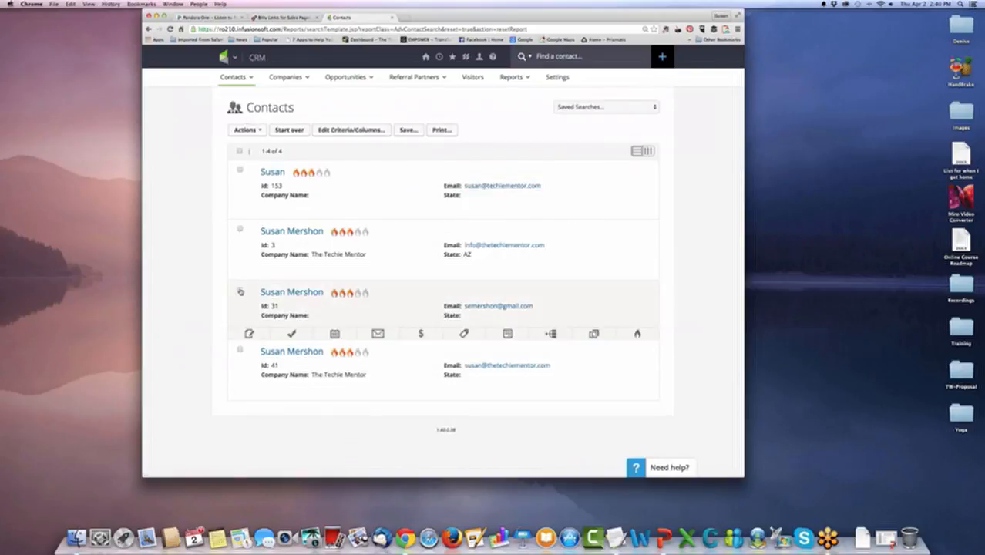
{"action": "left_click", "coordinate": [240, 229]}
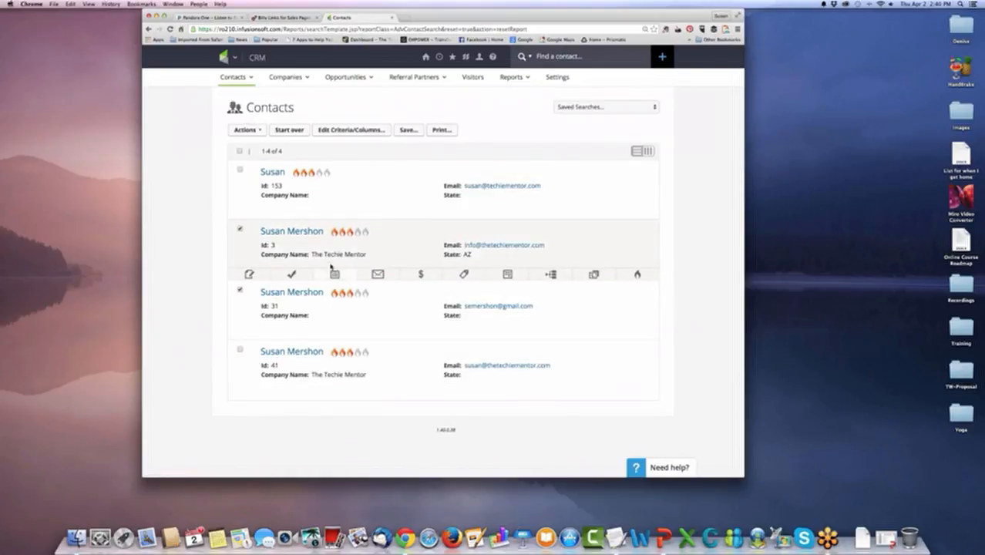
Apply an action set to the selected contacts that runs the existing Nurture action set, and process it.
{"action": "left_click", "coordinate": [260, 131]}
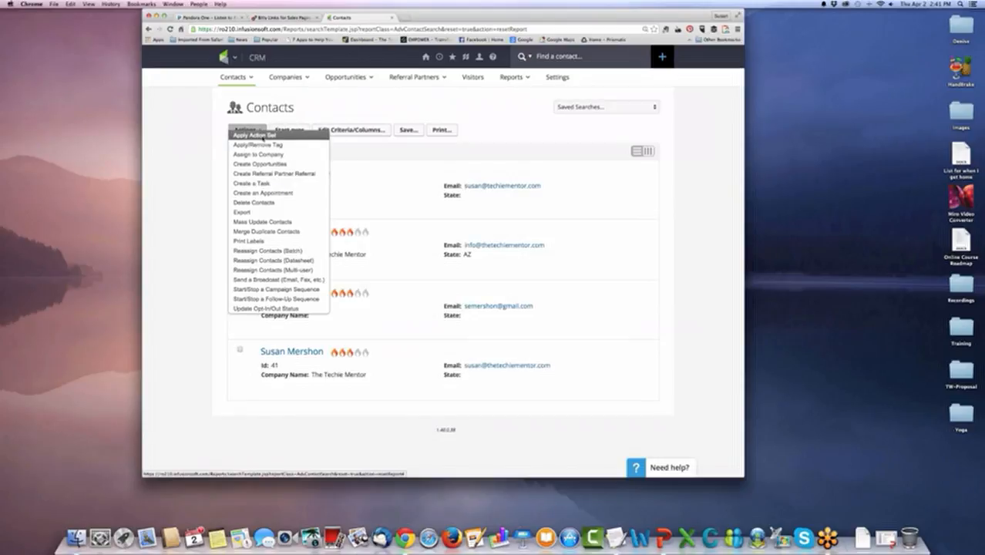
{"action": "left_click", "coordinate": [254, 135]}
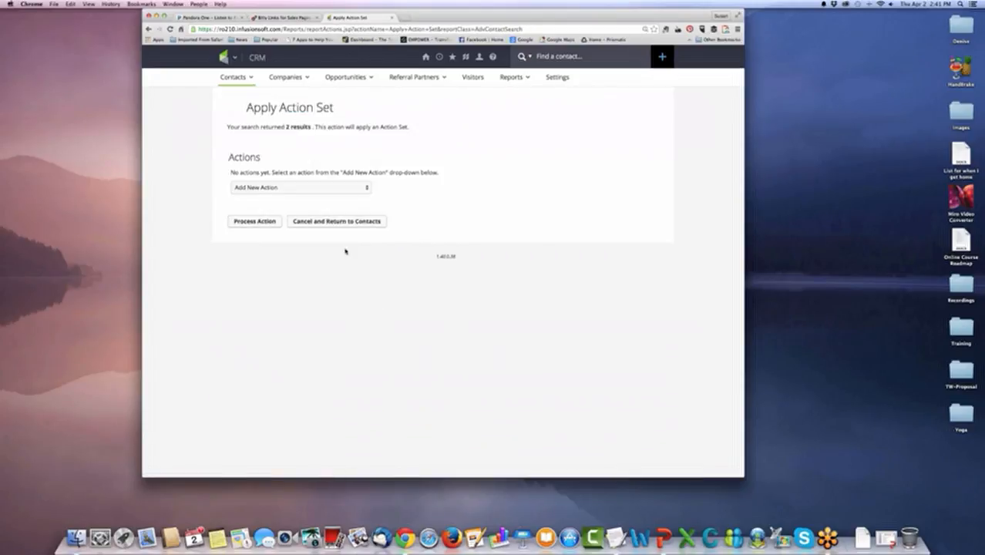
{"action": "left_click", "coordinate": [323, 187]}
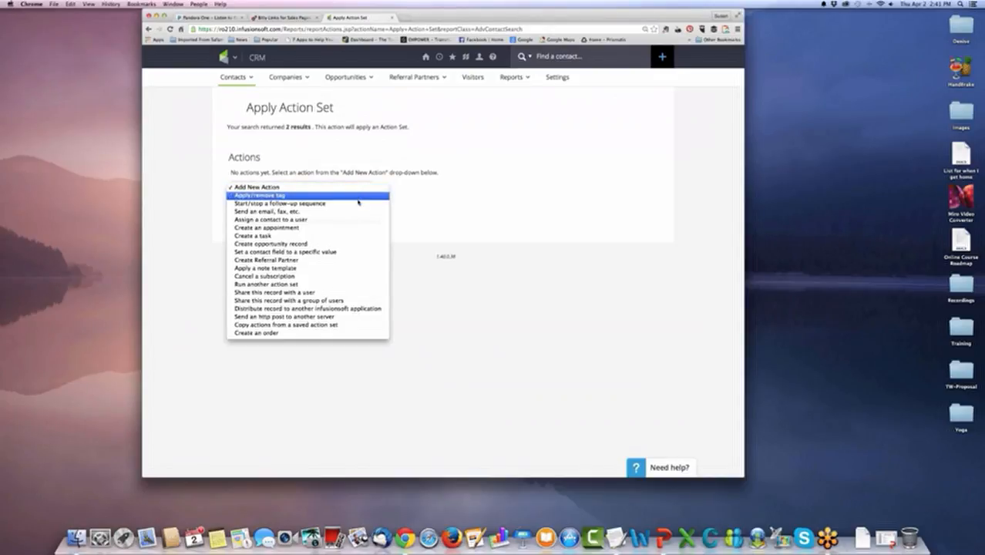
{"action": "left_click", "coordinate": [349, 285]}
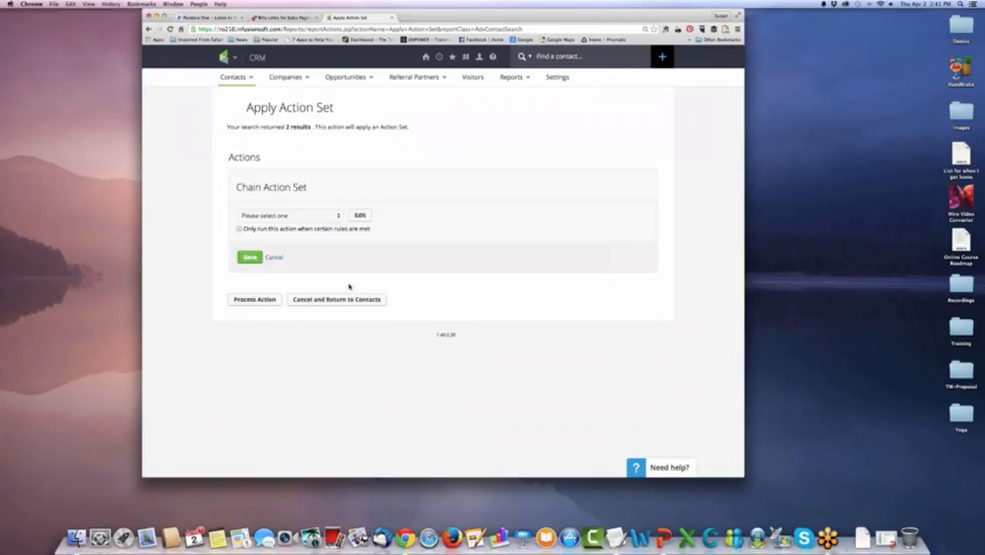
{"action": "left_click", "coordinate": [331, 221]}
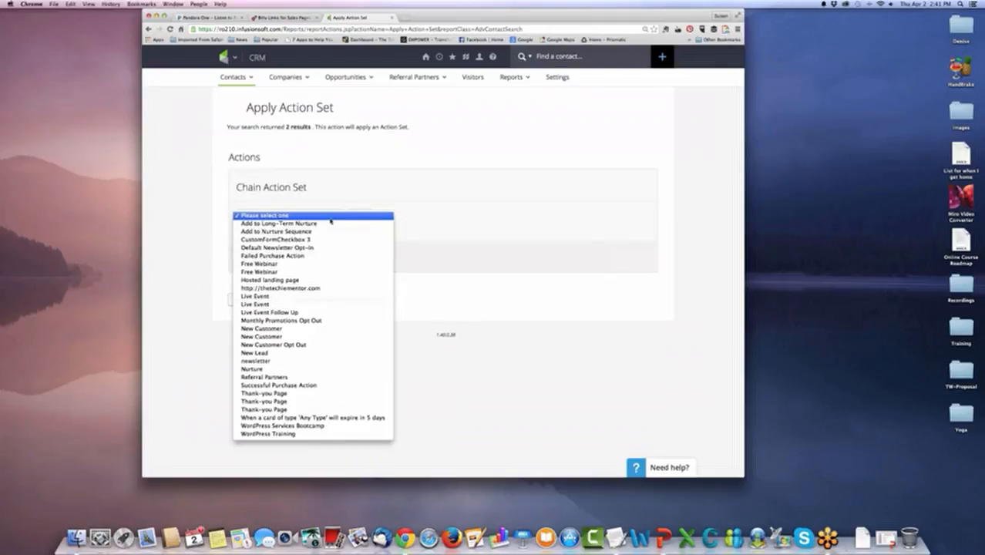
{"action": "left_click", "coordinate": [349, 370]}
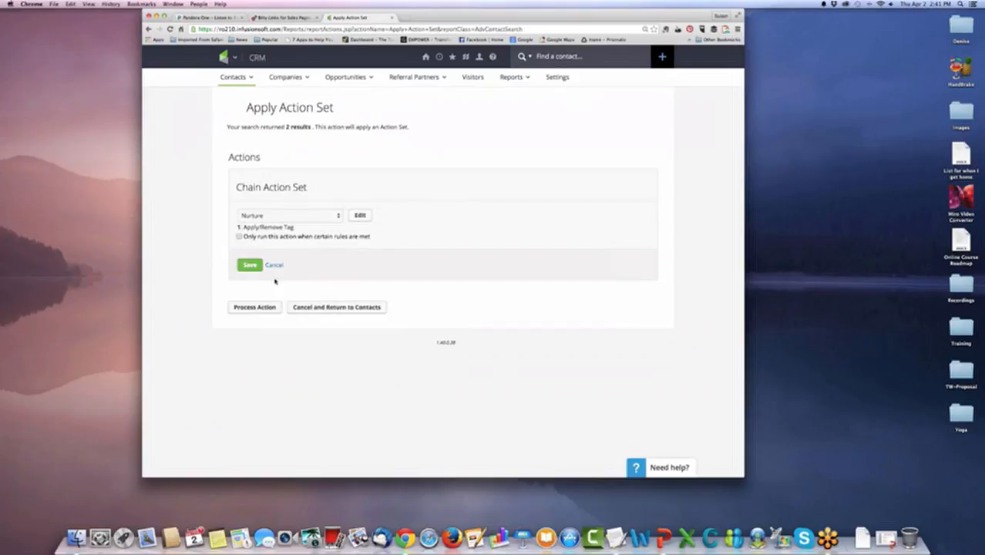
{"action": "left_click", "coordinate": [250, 267]}
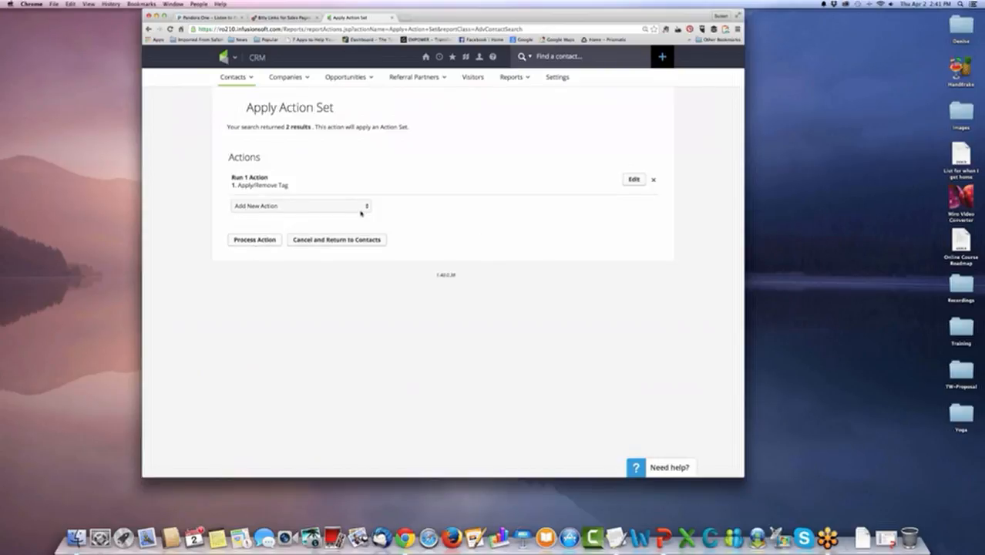
{"action": "left_click", "coordinate": [257, 240]}
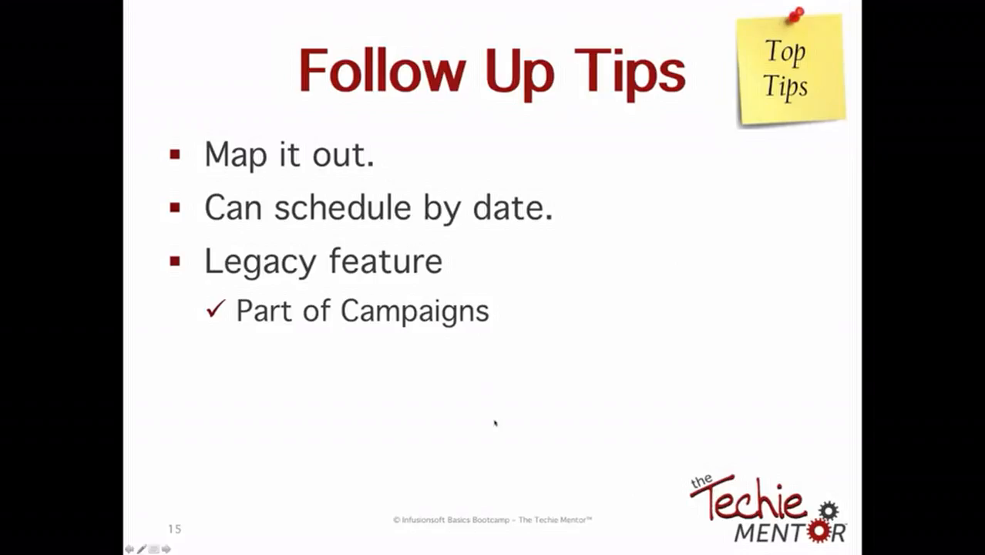
Advance the slides to what triggers purchase actions, and switch to Chrome to open the E-Commerce purchase actions page.
{"action": "left_click", "coordinate": [494, 420]}
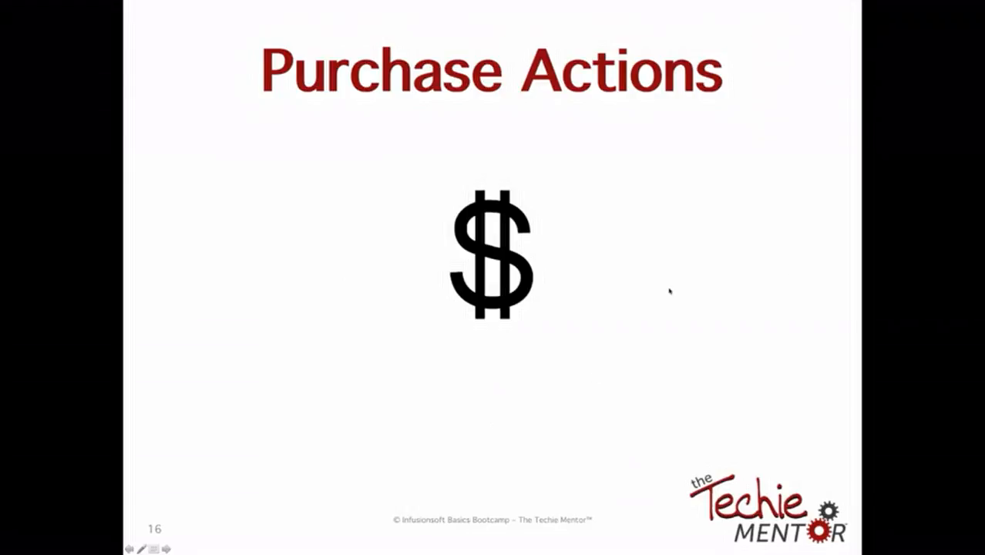
{"action": "left_click", "coordinate": [617, 313]}
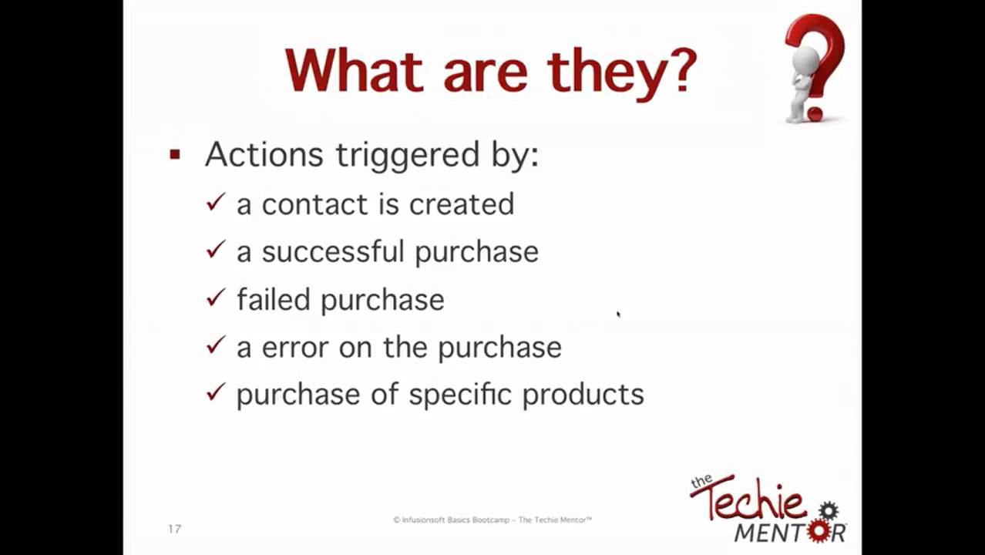
{"action": "key", "text": "super+Tab"}
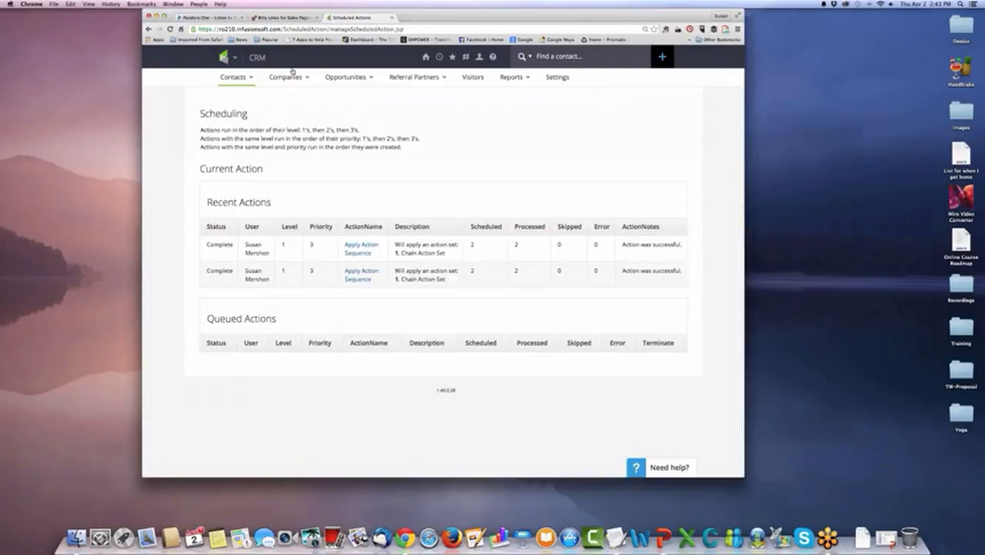
{"action": "left_click", "coordinate": [231, 58]}
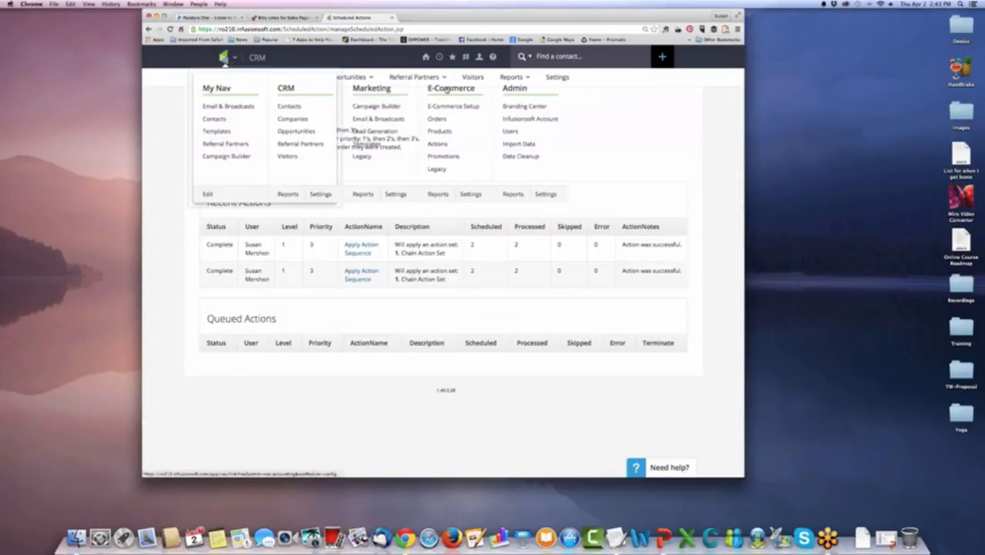
{"action": "left_click", "coordinate": [437, 145]}
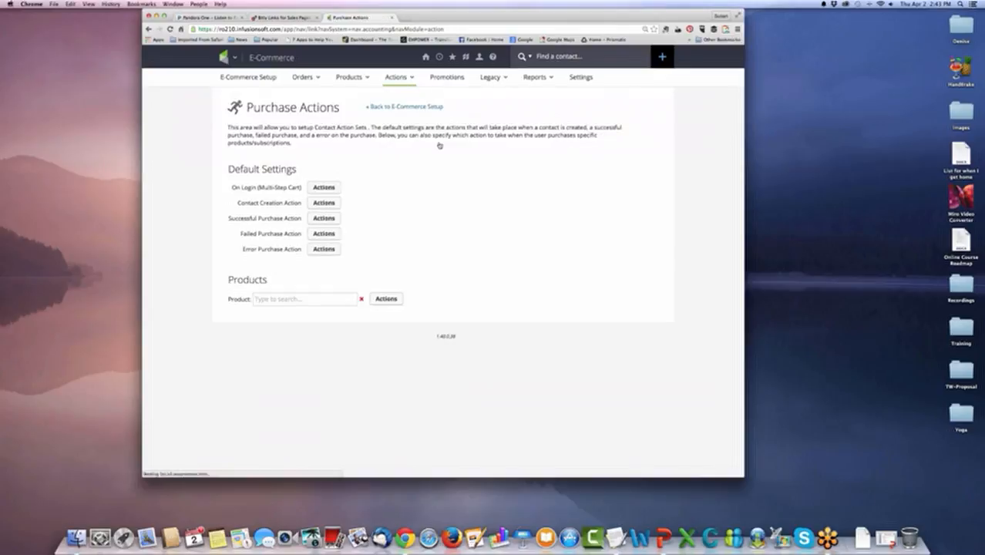
{"action": "mouse_move", "coordinate": [402, 81]}
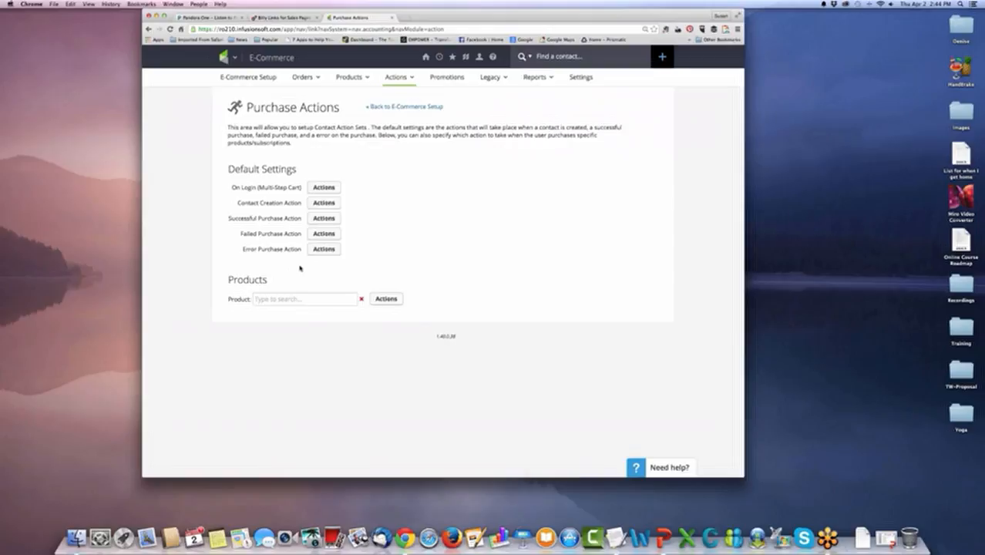
Open the action set for Successful Purchase Action, and examine what it is linked to and which actions can be added.
{"action": "left_click", "coordinate": [320, 219]}
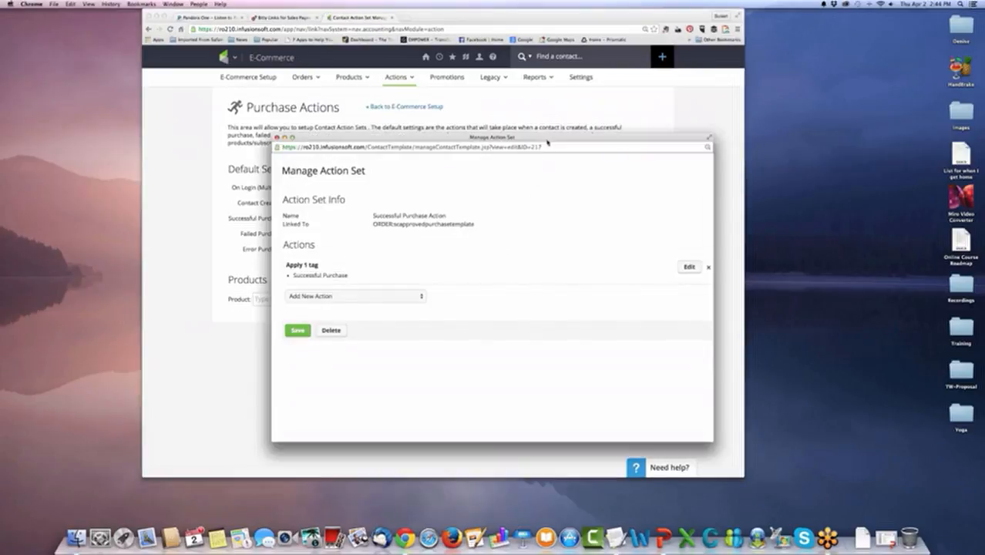
{"action": "left_click_drag", "start_coordinate": [547, 141], "coordinate": [472, 43]}
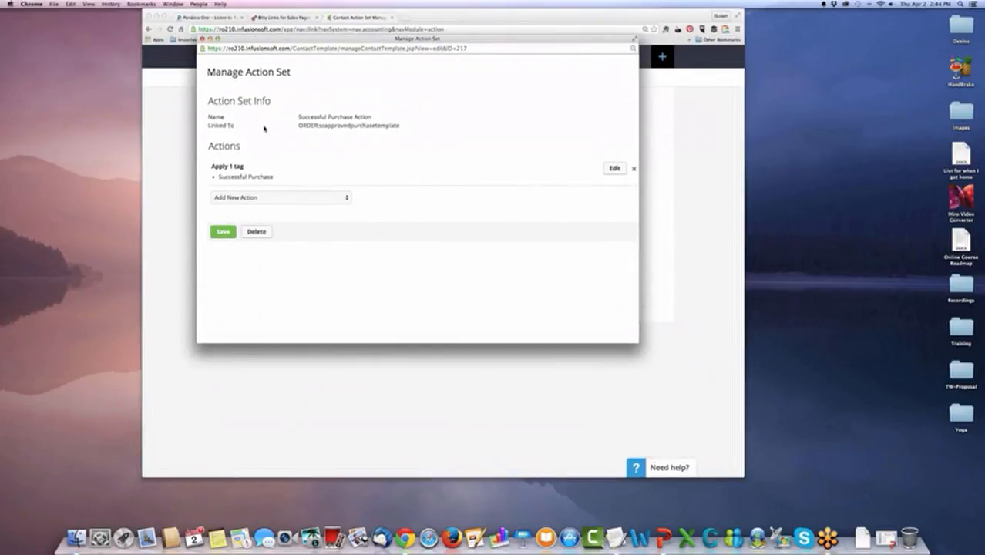
{"action": "left_click_drag", "start_coordinate": [298, 125], "coordinate": [399, 125]}
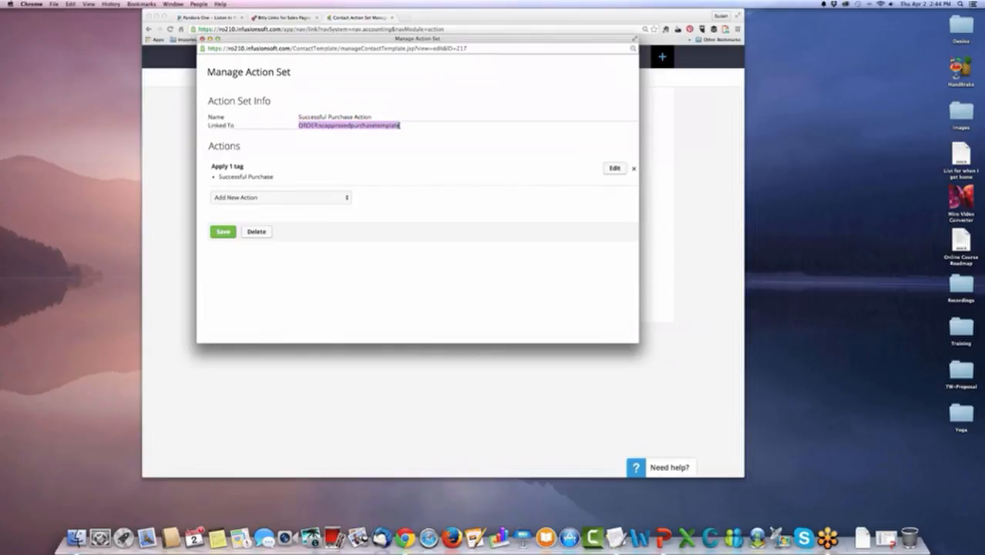
{"action": "left_click", "coordinate": [330, 126]}
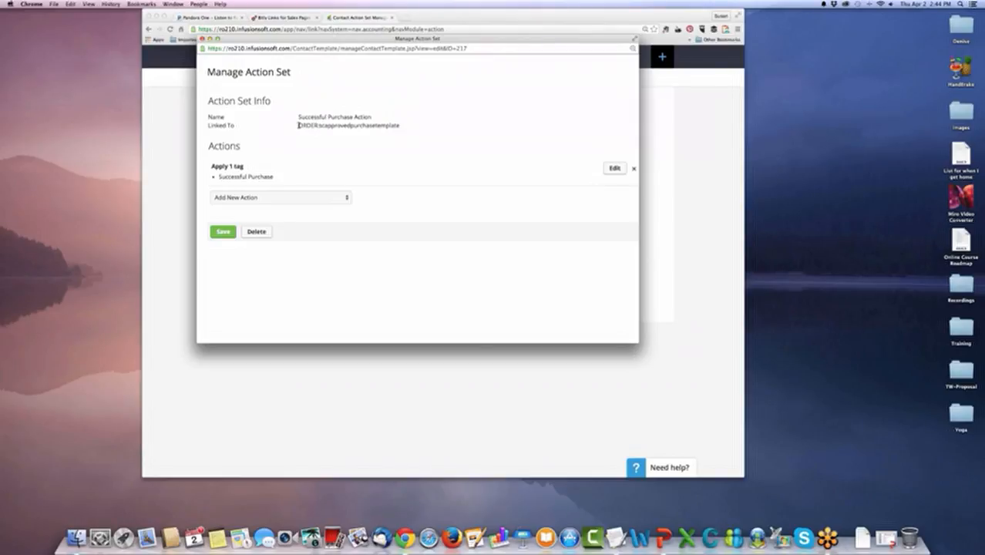
{"action": "left_click_drag", "start_coordinate": [298, 125], "coordinate": [419, 123]}
{"action": "left_click", "coordinate": [367, 125]}
{"action": "left_click", "coordinate": [340, 198]}
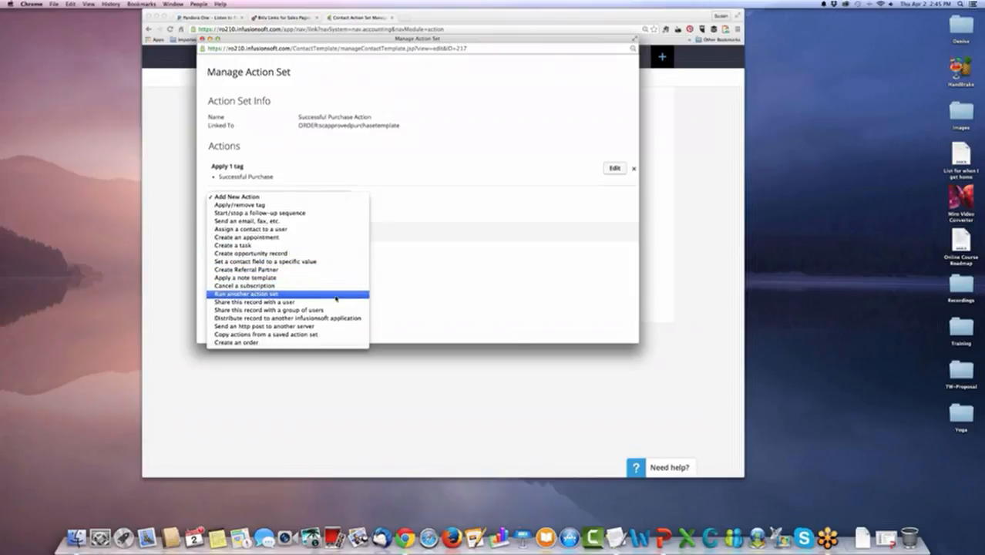
{"action": "left_click", "coordinate": [363, 169]}
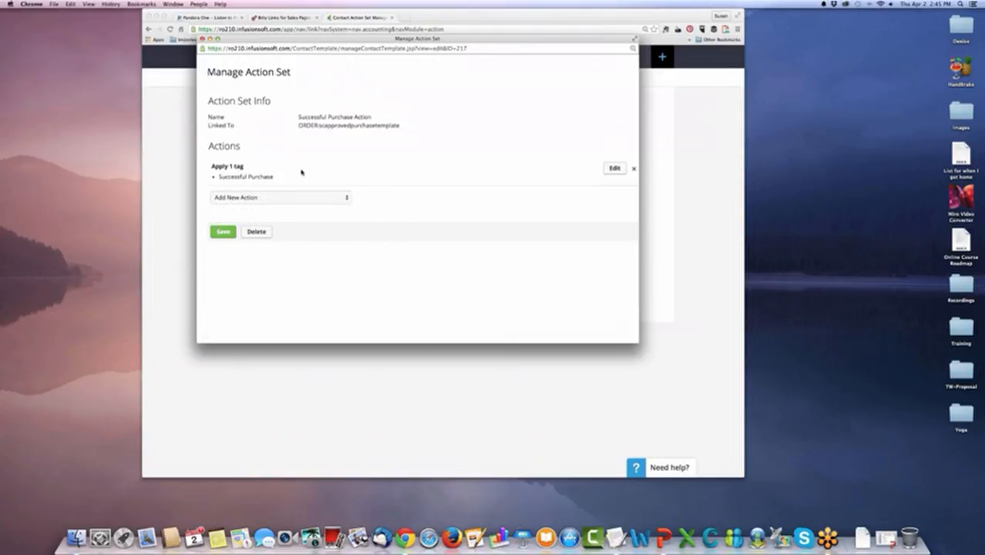
Add an action to the Successful Purchase Action set that sends an email using the Welcome Email template, and save the action set.
{"action": "left_click", "coordinate": [344, 198]}
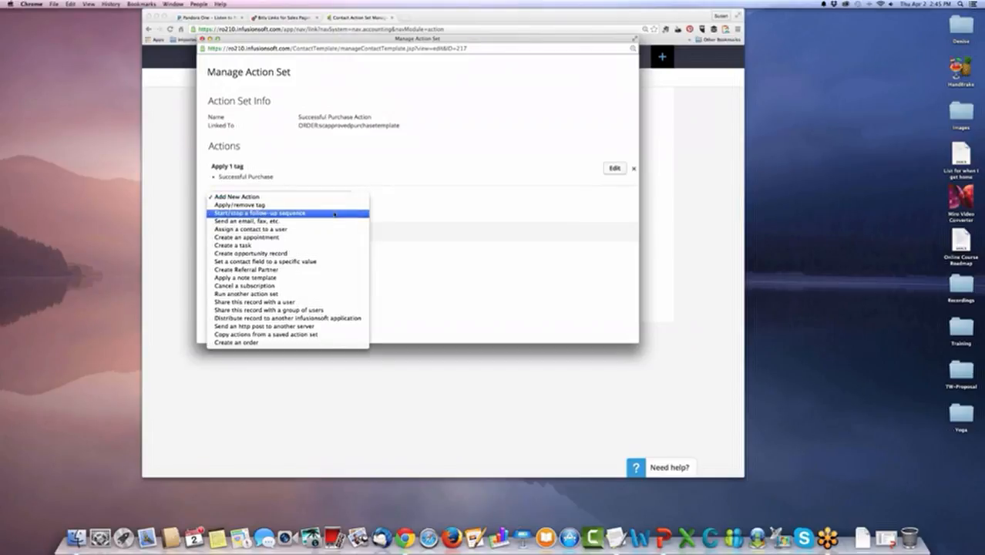
{"action": "left_click", "coordinate": [363, 229]}
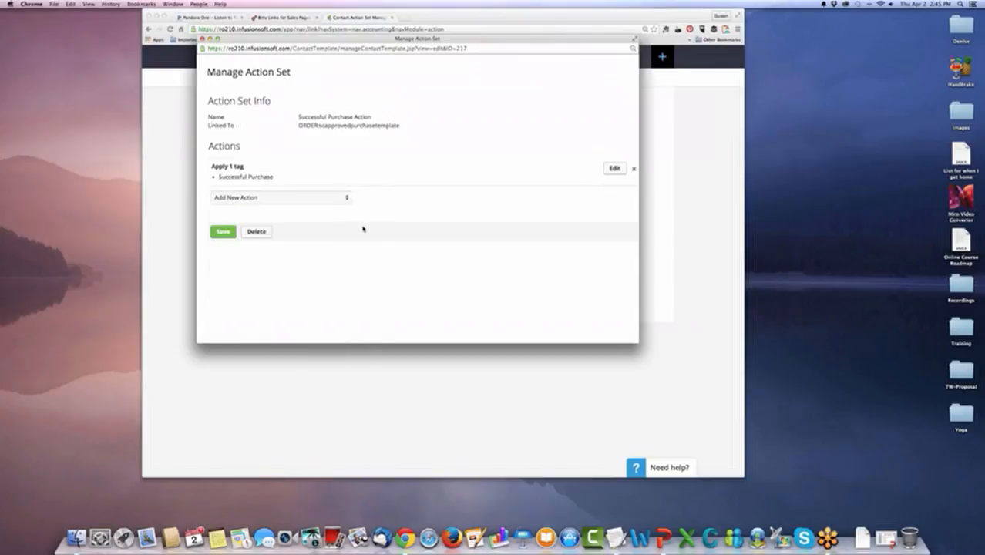
{"action": "left_click", "coordinate": [312, 217]}
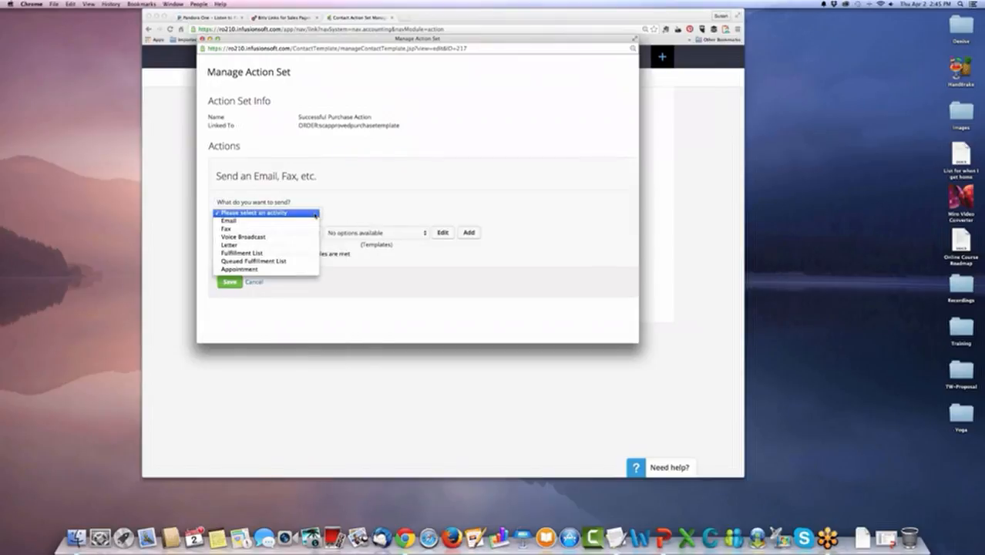
{"action": "left_click", "coordinate": [312, 221]}
{"action": "left_click", "coordinate": [393, 231]}
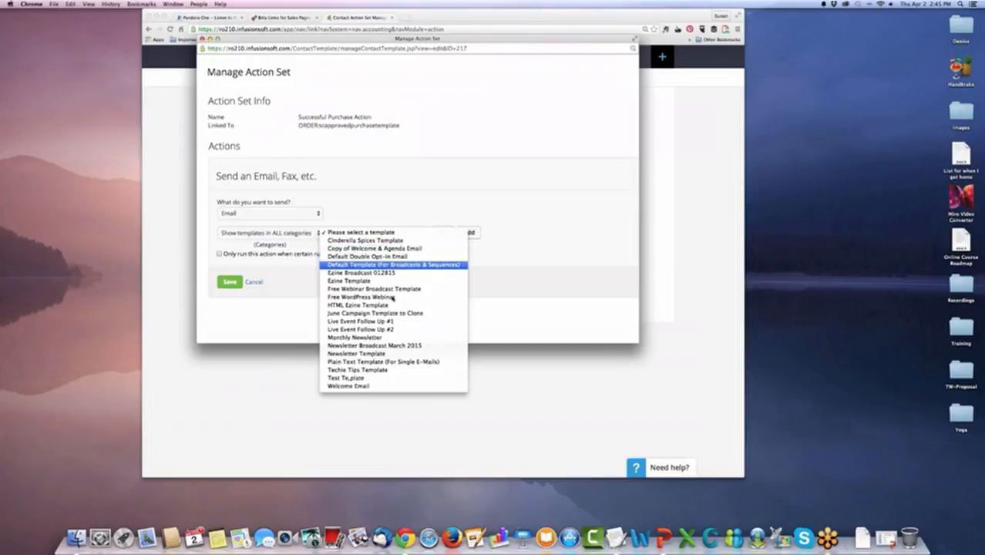
{"action": "left_click", "coordinate": [385, 385]}
{"action": "left_click", "coordinate": [219, 253]}
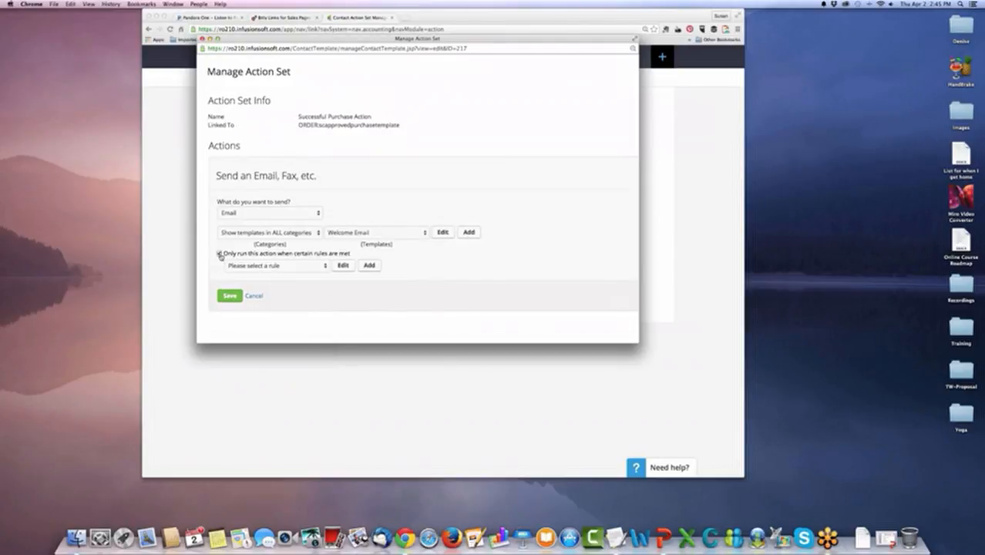
{"action": "left_click", "coordinate": [218, 253]}
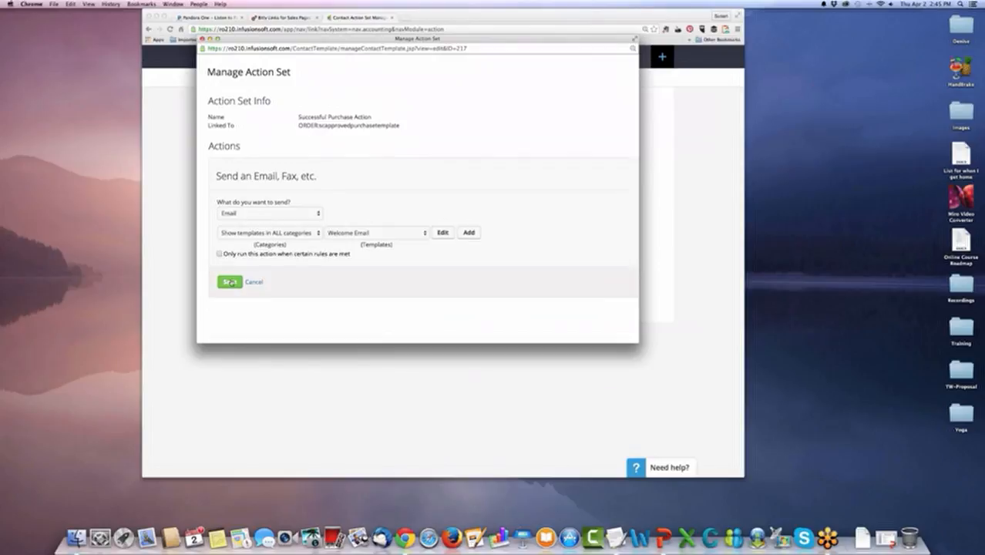
{"action": "left_click", "coordinate": [229, 282]}
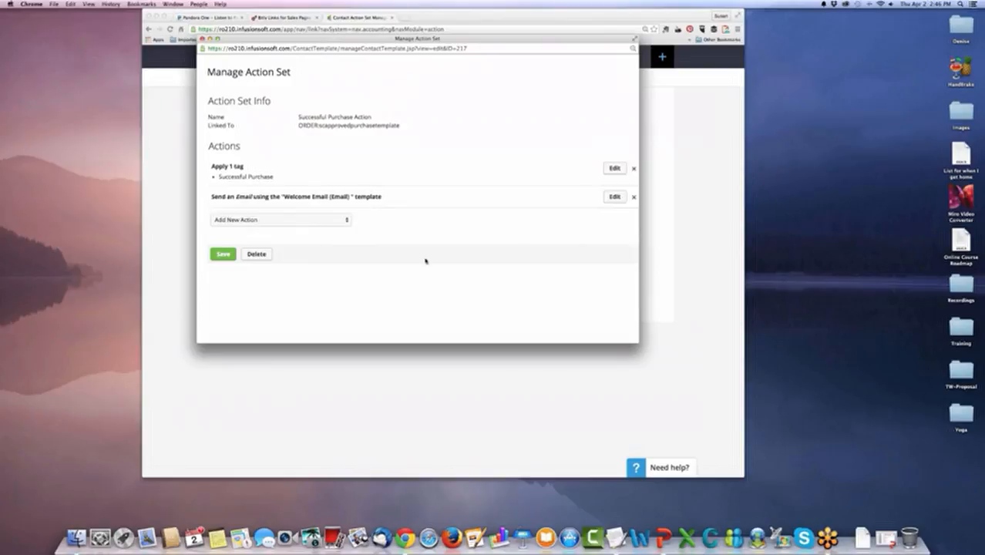
{"action": "left_click", "coordinate": [223, 255]}
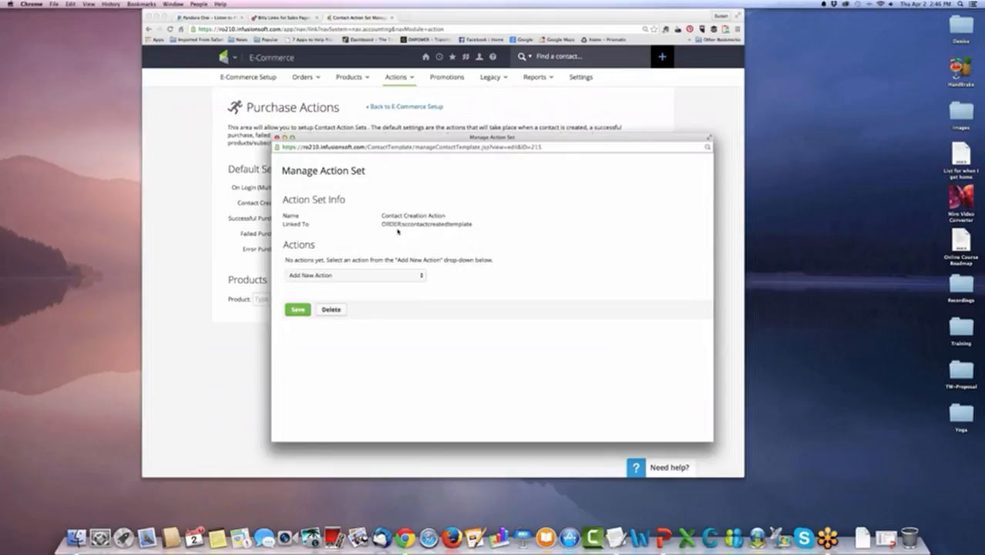
Check what the Contact Creation Action set is linked to, and save it without adding an action.
{"action": "left_click_drag", "start_coordinate": [383, 224], "coordinate": [474, 225]}
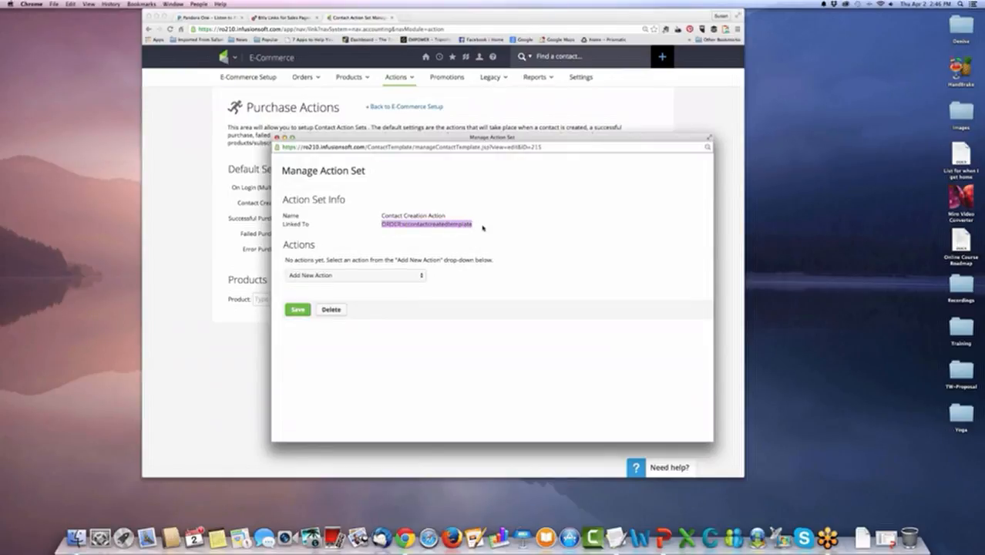
{"action": "left_click", "coordinate": [482, 227]}
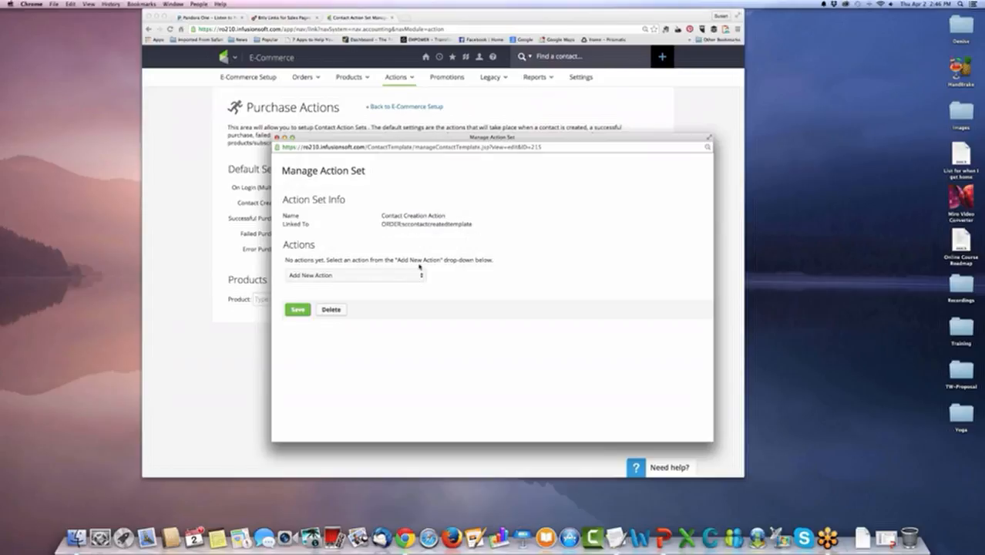
{"action": "left_click", "coordinate": [301, 310]}
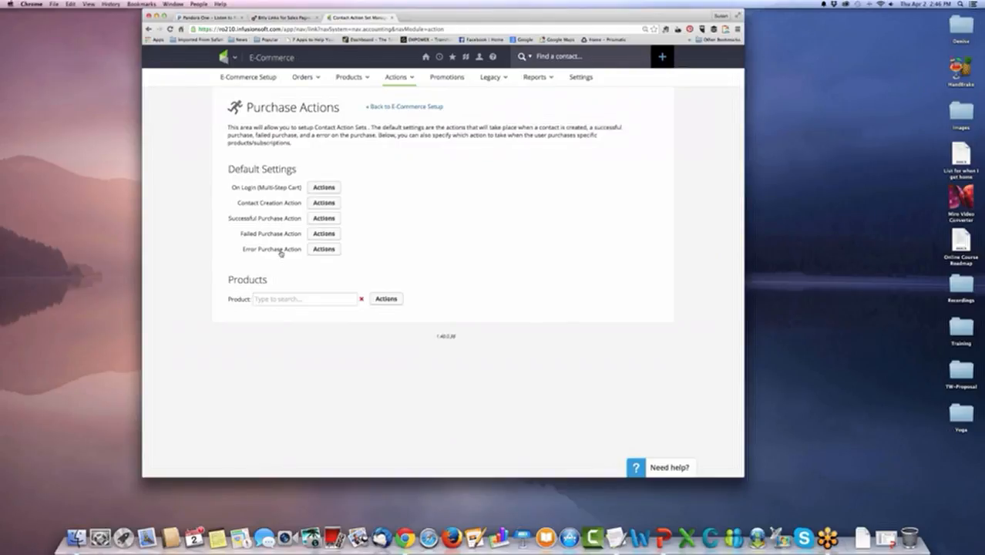
Open the action set for Failed Purchase Action, and remove its existing Welcome Email action.
{"action": "left_click", "coordinate": [324, 232]}
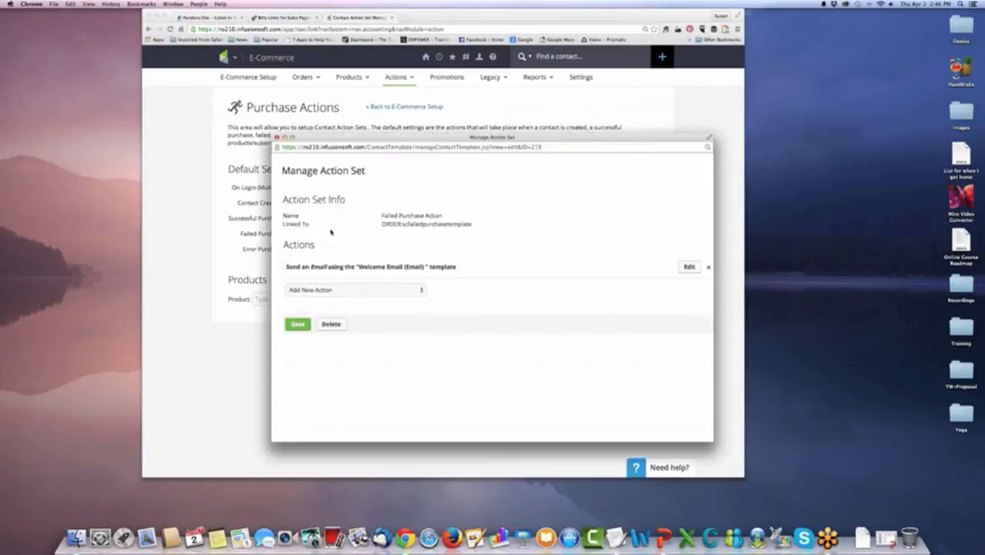
{"action": "left_click_drag", "start_coordinate": [447, 138], "coordinate": [390, 114]}
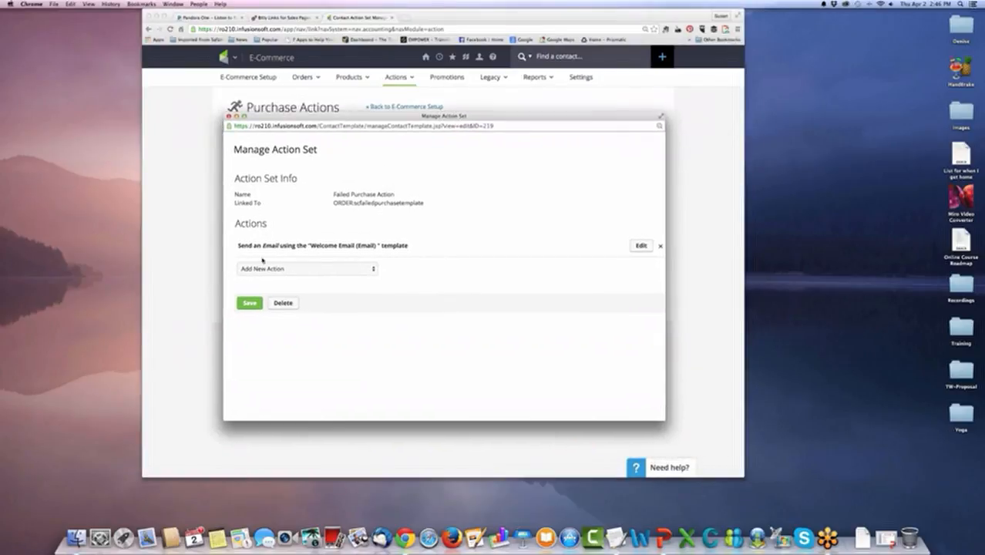
{"action": "left_click", "coordinate": [663, 247]}
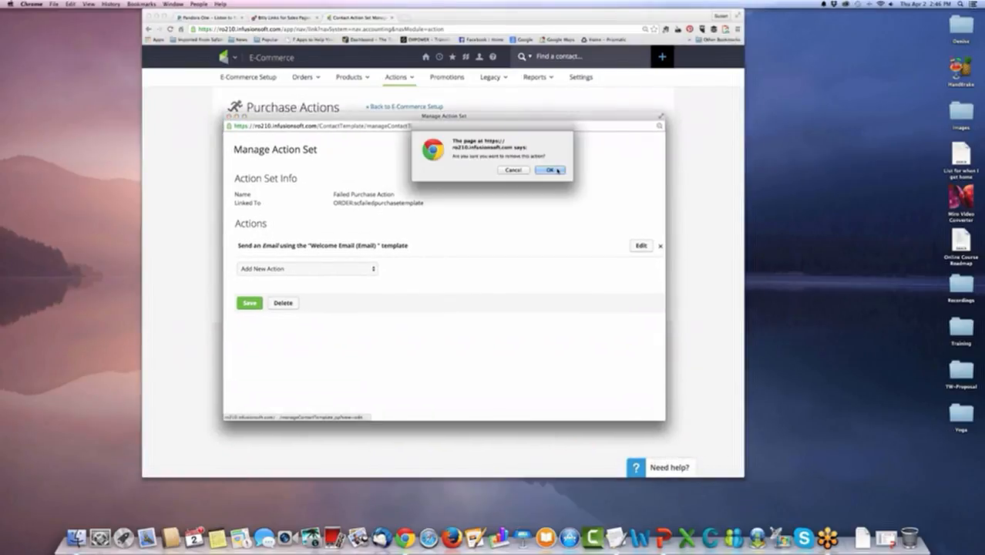
{"action": "left_click", "coordinate": [549, 170]}
Start an apply-tag action in the Failed Purchase Action set, and look through the existing tags for a suitable one.
{"action": "left_click", "coordinate": [362, 254]}
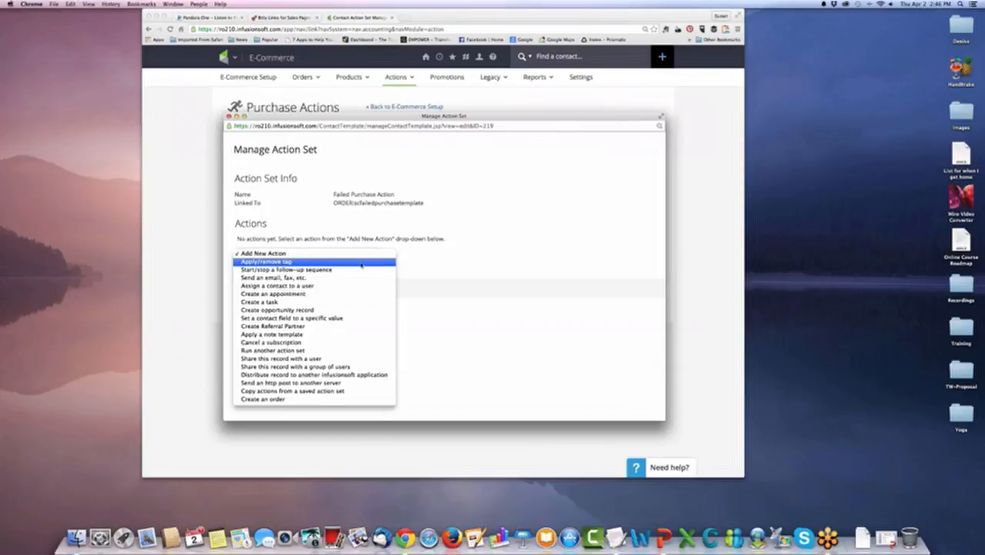
{"action": "left_click", "coordinate": [361, 262]}
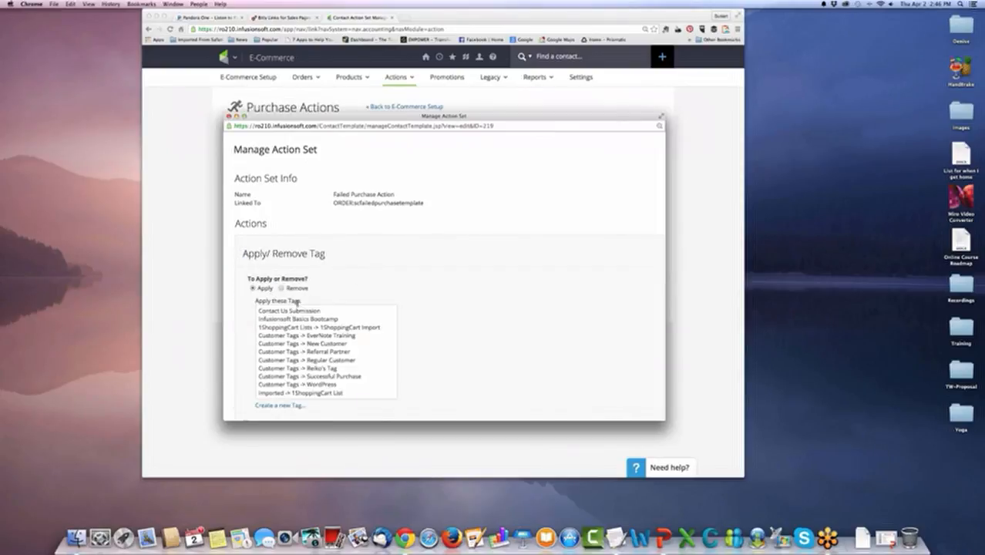
{"action": "scroll", "coordinate": [312, 312], "scroll_direction": "down", "scroll_amount": 5}
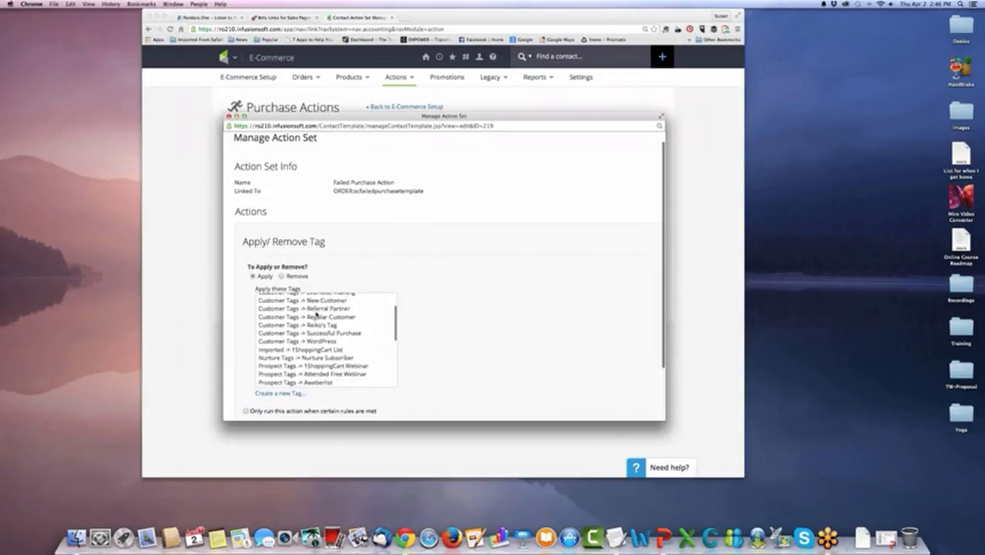
{"action": "scroll", "coordinate": [315, 316], "scroll_direction": "down", "scroll_amount": 10}
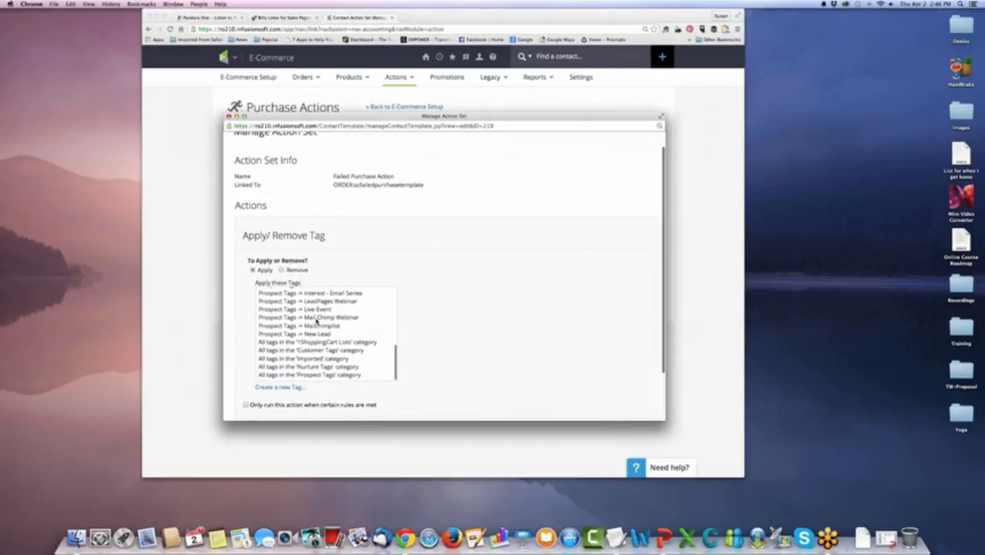
Create a tag named Failed Order in the Customer Tags category, and save the action so that it applies this tag.
{"action": "left_click", "coordinate": [282, 350]}
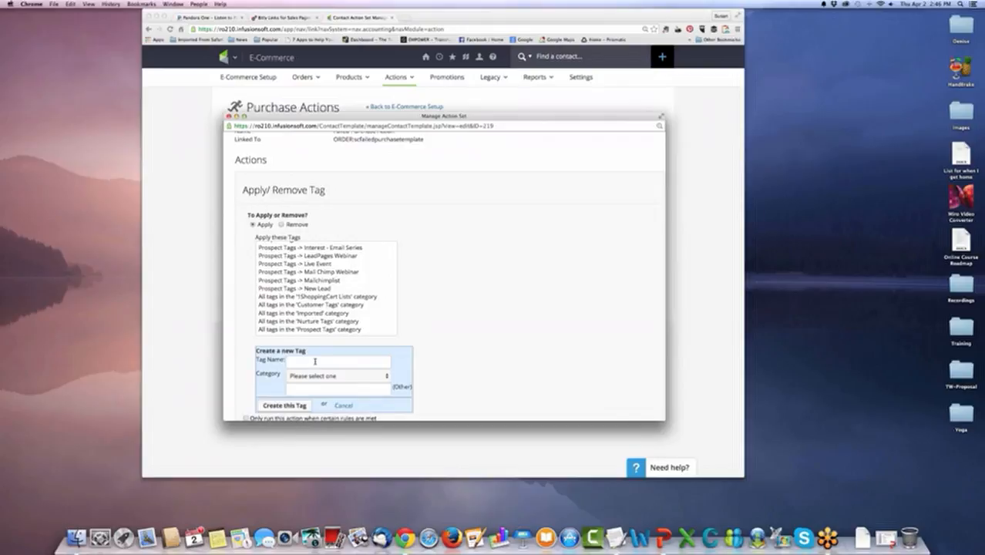
{"action": "type", "text": "Failed Order"}
{"action": "scroll", "coordinate": [320, 362], "scroll_direction": "down", "scroll_amount": 2}
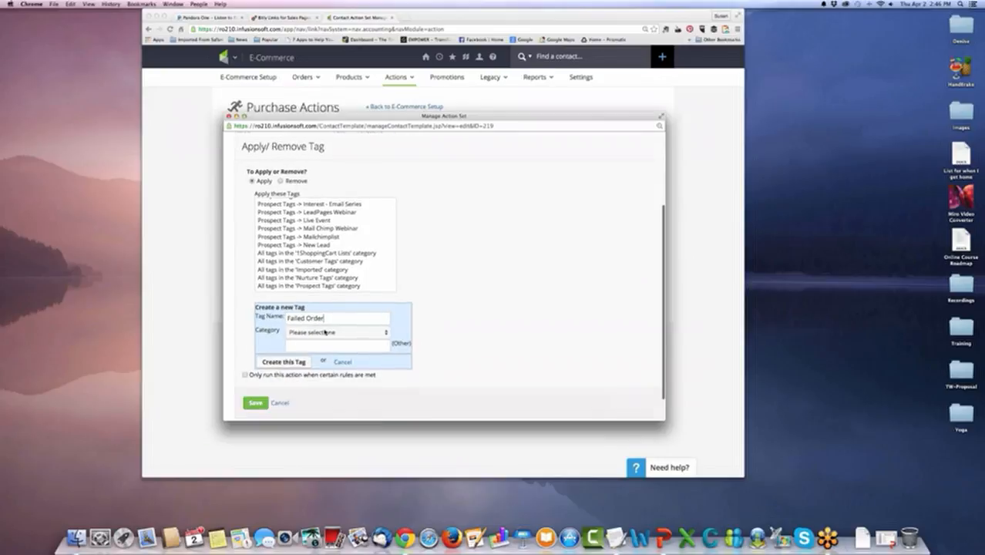
{"action": "left_click", "coordinate": [325, 330]}
{"action": "left_click", "coordinate": [323, 344]}
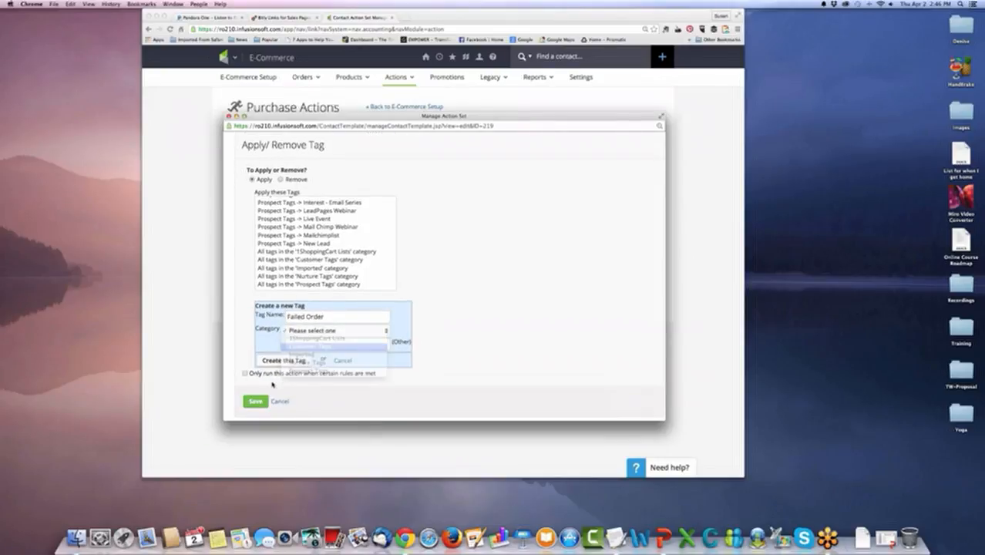
{"action": "left_click", "coordinate": [301, 363]}
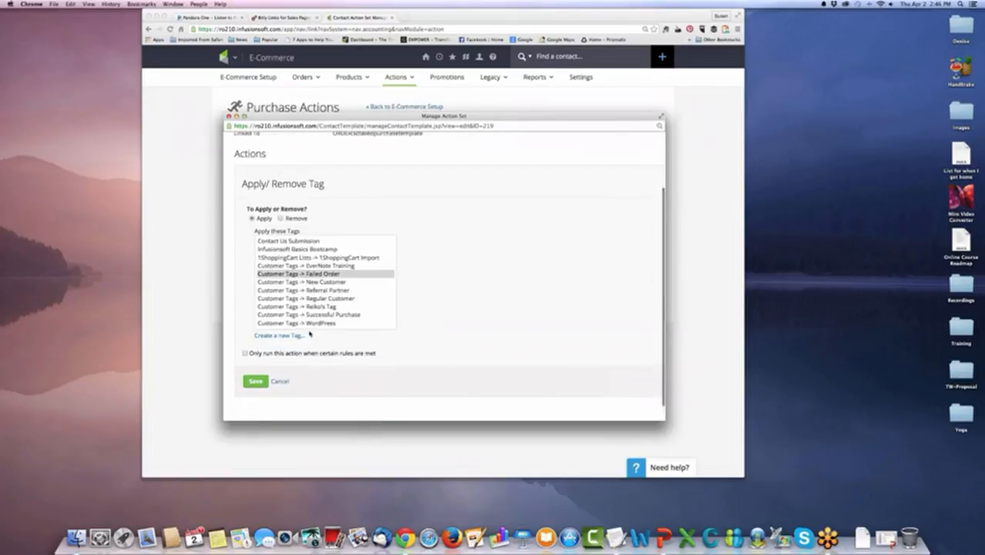
{"action": "left_click", "coordinate": [310, 276]}
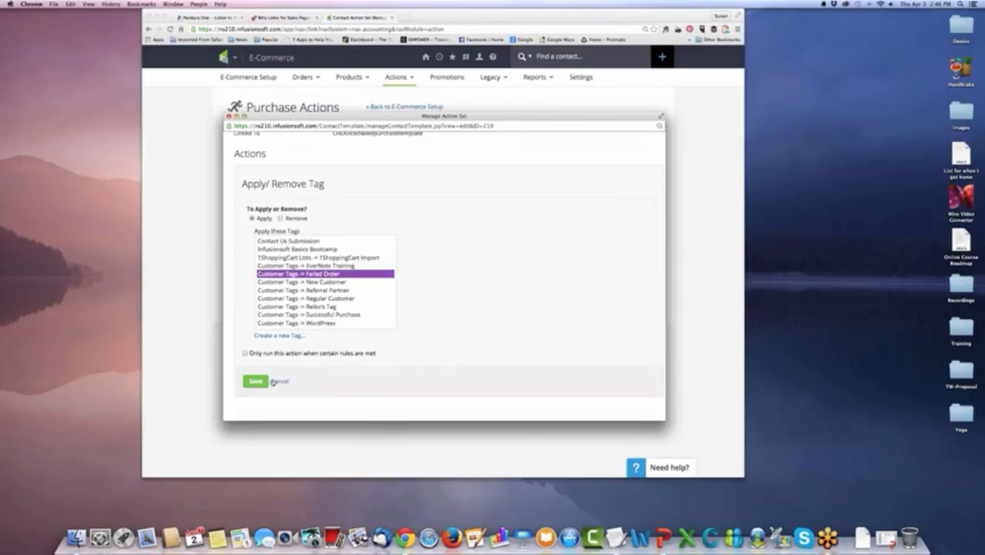
{"action": "left_click", "coordinate": [256, 381]}
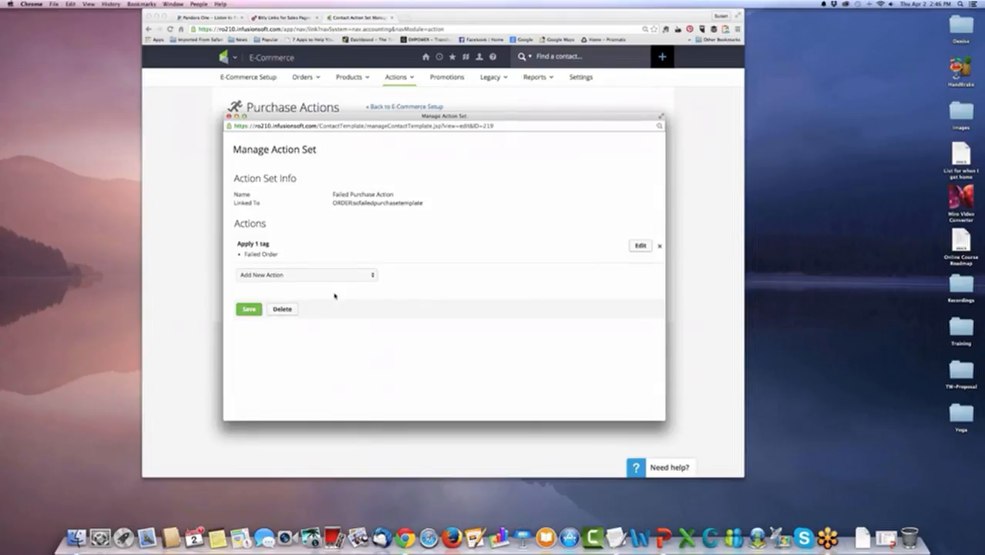
Add an action to the Failed Purchase Action set that sends an email using the Welcome Email template, and save the action set.
{"action": "left_click", "coordinate": [358, 277]}
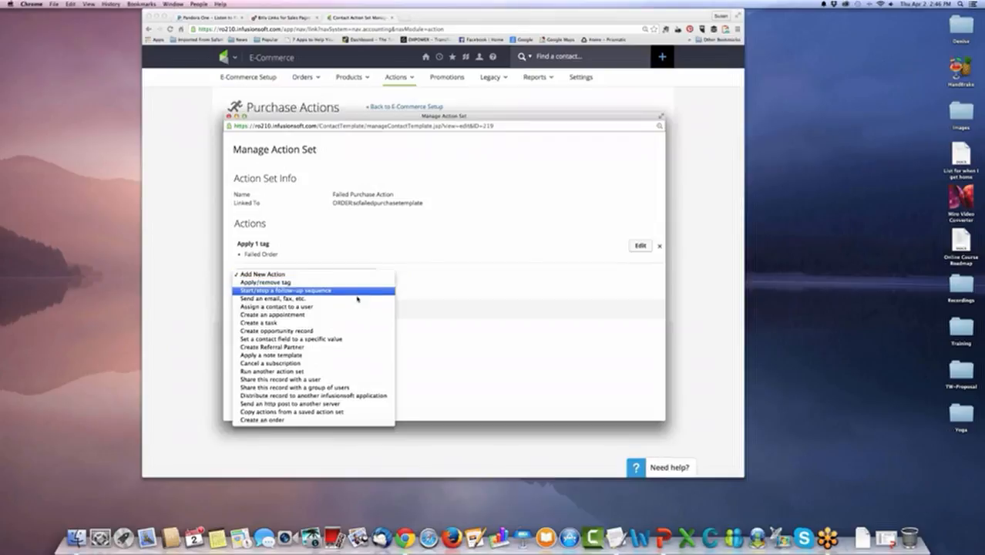
{"action": "left_click", "coordinate": [356, 298]}
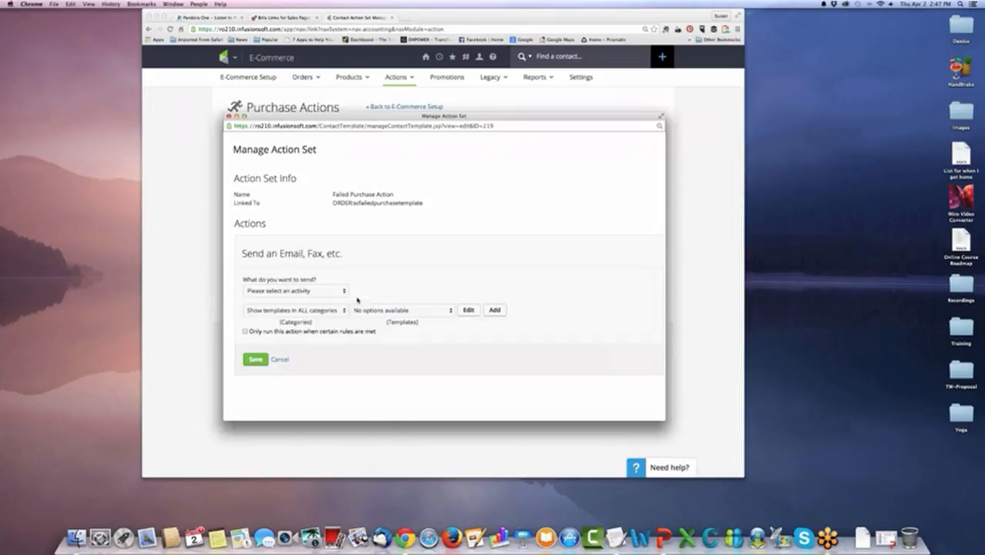
{"action": "left_click", "coordinate": [340, 300]}
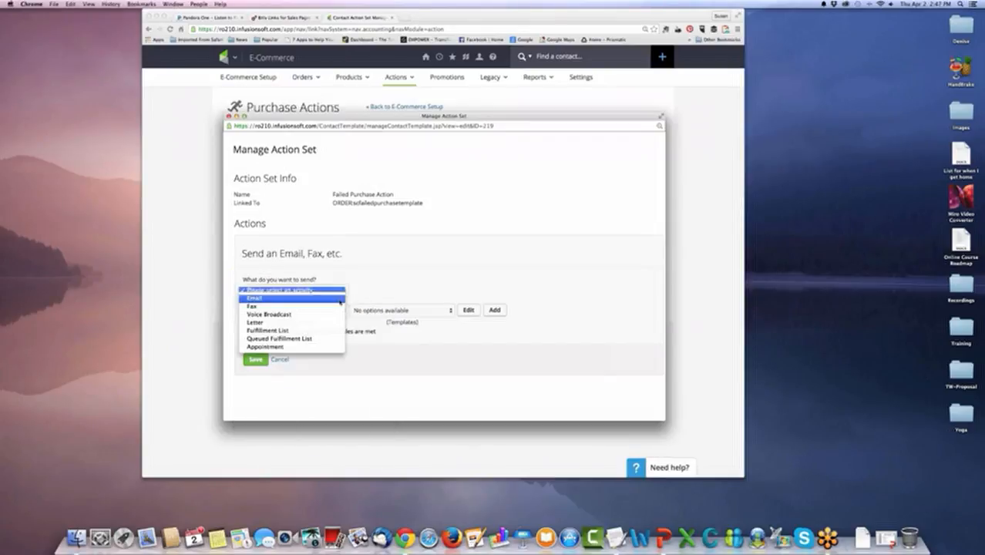
{"action": "left_click", "coordinate": [340, 298]}
{"action": "left_click", "coordinate": [411, 309]}
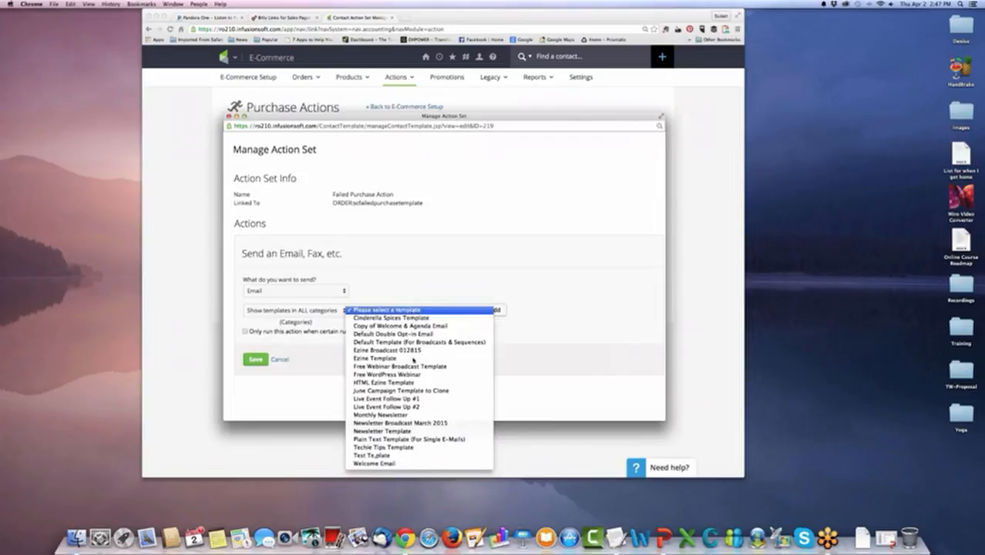
{"action": "left_click", "coordinate": [429, 464]}
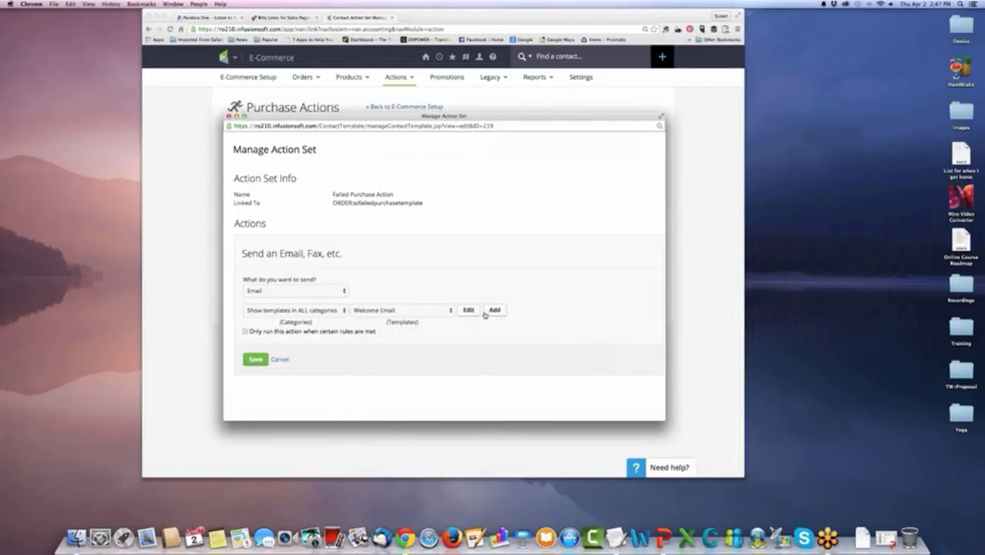
{"action": "left_click", "coordinate": [257, 361]}
{"action": "left_click", "coordinate": [249, 332]}
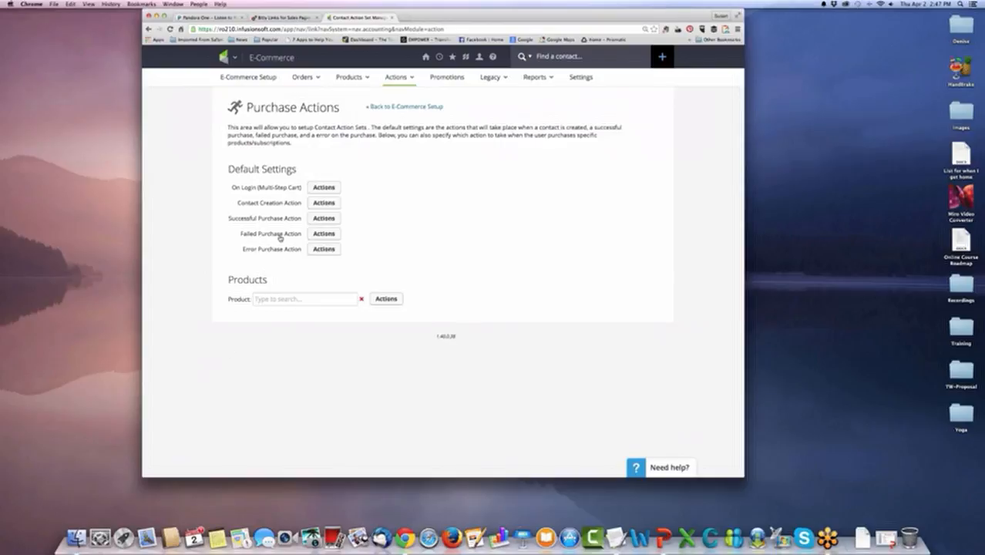
Add an action to the Error Purchase Action set that applies the Failed Order tag from Customer Tags.
{"action": "left_click", "coordinate": [323, 250]}
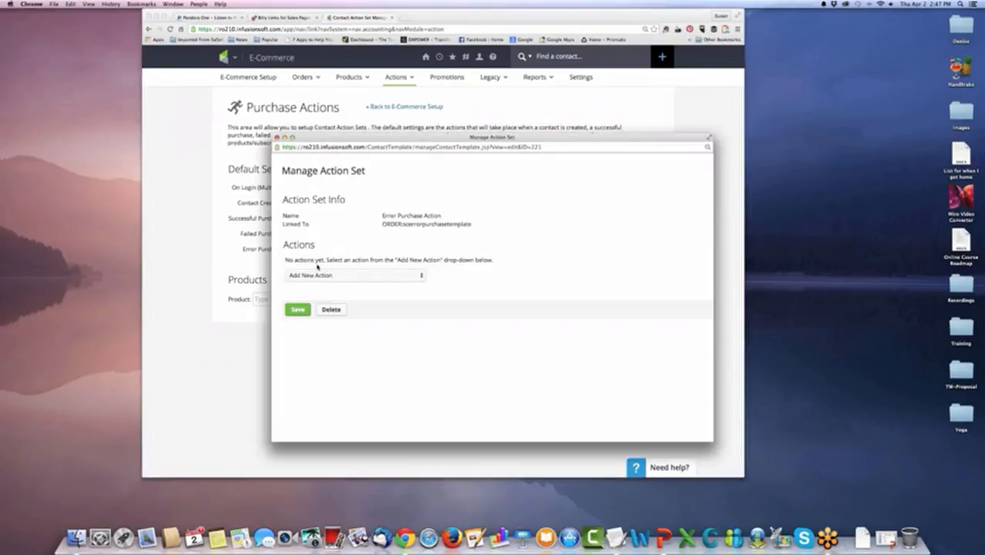
{"action": "left_click", "coordinate": [416, 276]}
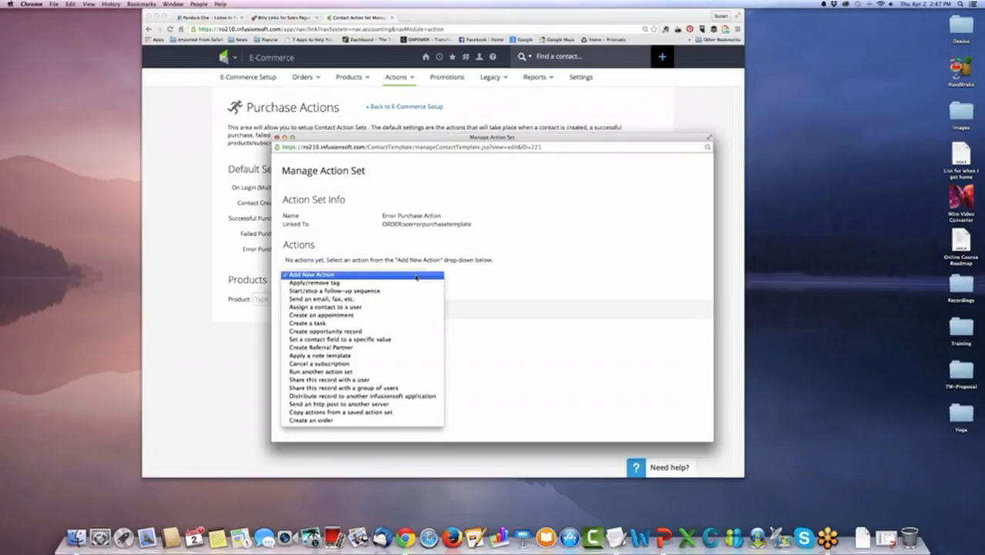
{"action": "left_click", "coordinate": [416, 284]}
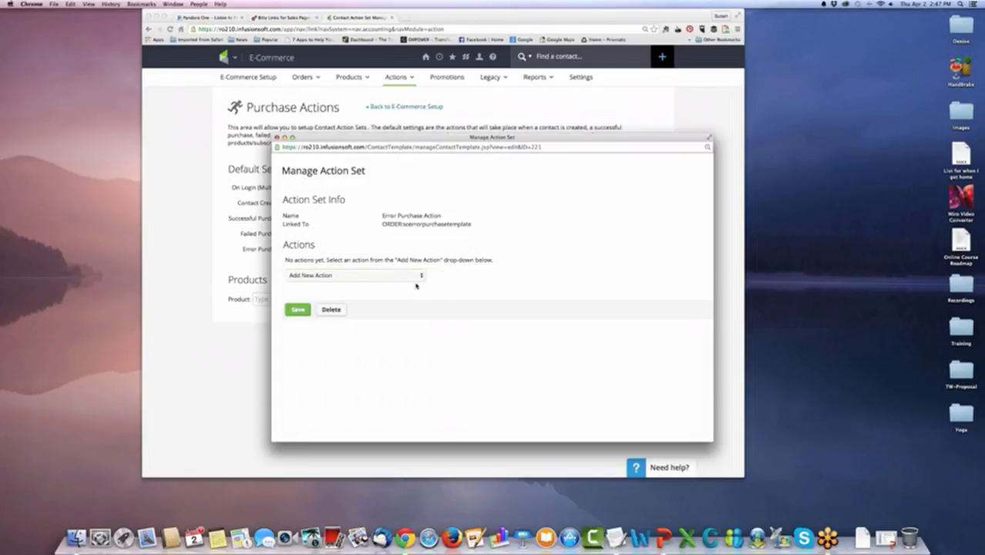
{"action": "scroll", "coordinate": [386, 339], "scroll_direction": "down", "scroll_amount": 5}
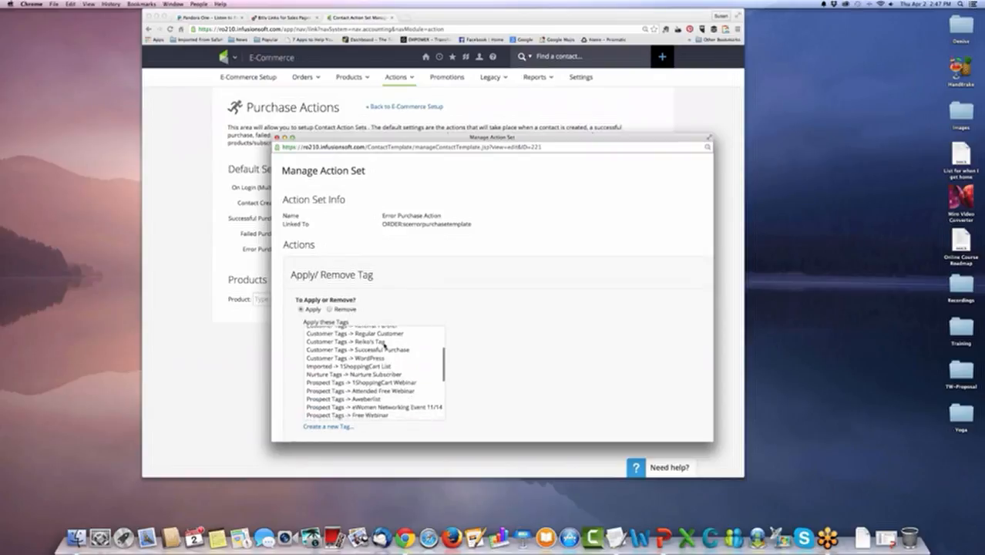
{"action": "scroll", "coordinate": [385, 345], "scroll_direction": "down", "scroll_amount": 10}
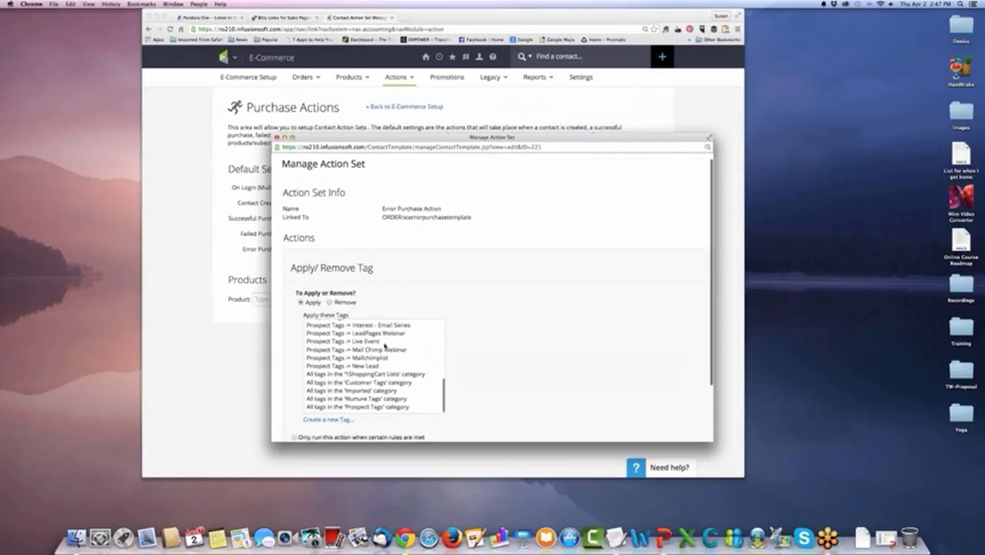
{"action": "scroll", "coordinate": [384, 346], "scroll_direction": "down", "scroll_amount": 2}
{"action": "scroll", "coordinate": [383, 331], "scroll_direction": "up", "scroll_amount": 5}
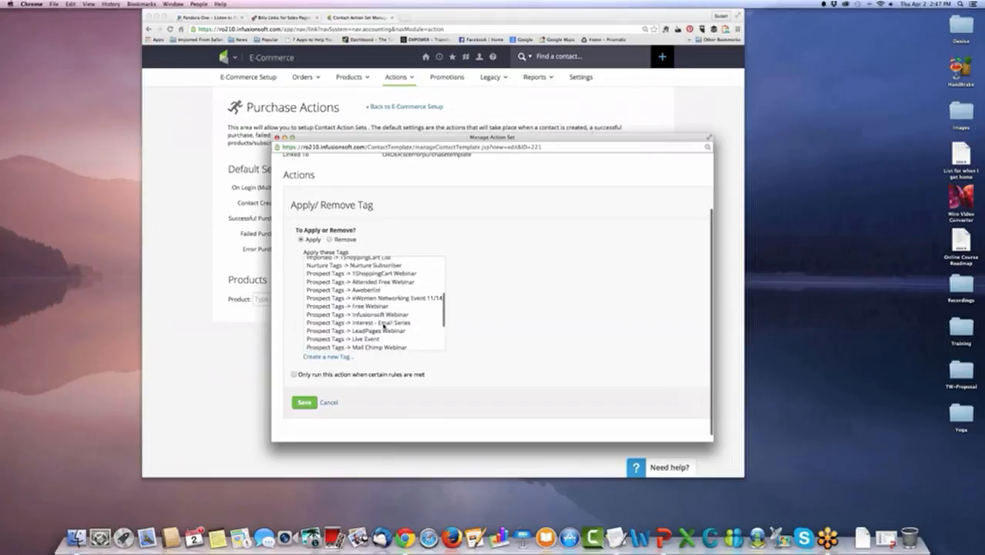
{"action": "scroll", "coordinate": [381, 324], "scroll_direction": "up", "scroll_amount": 10}
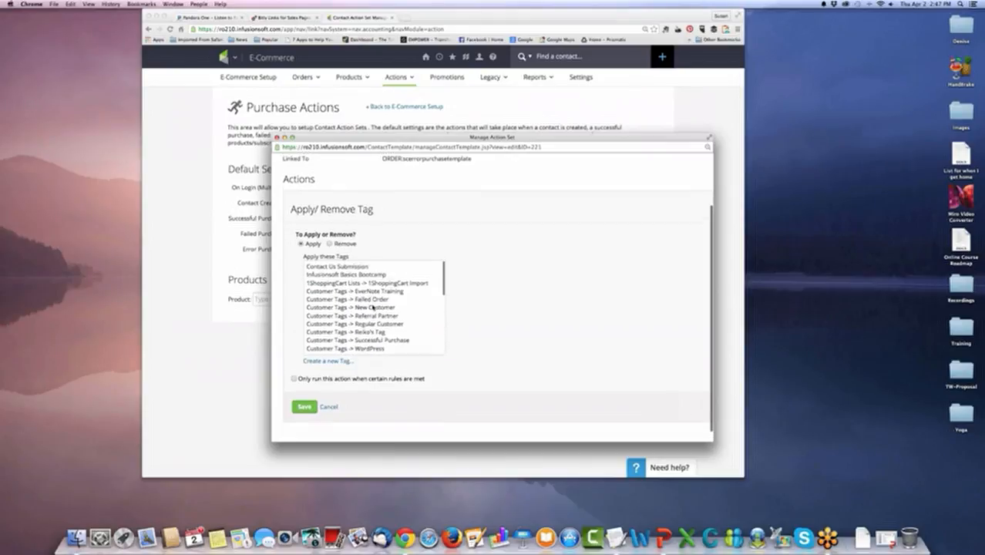
{"action": "left_click", "coordinate": [373, 299]}
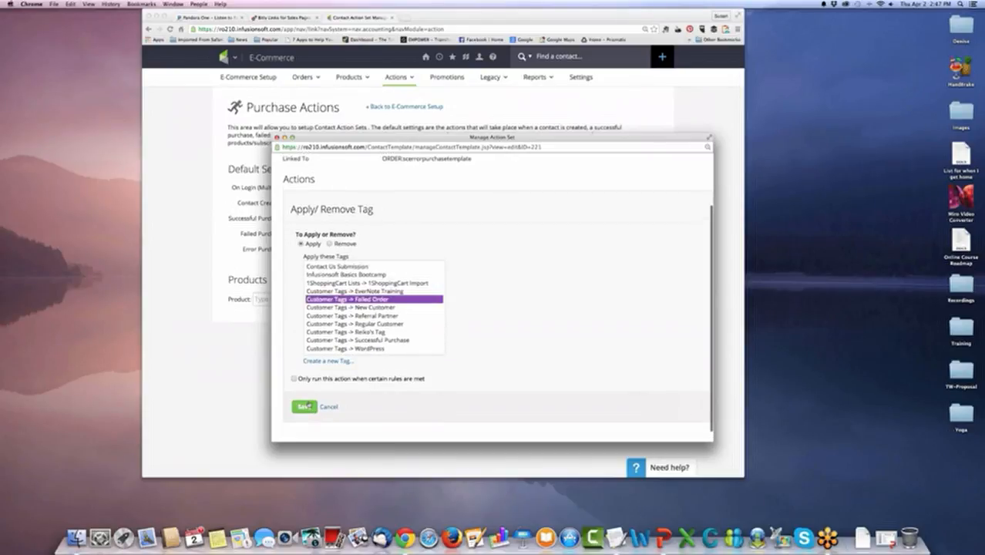
{"action": "left_click", "coordinate": [305, 406]}
Check which further actions can be added to the Error Purchase Action set, and save it with only the tag action.
{"action": "left_click", "coordinate": [409, 296]}
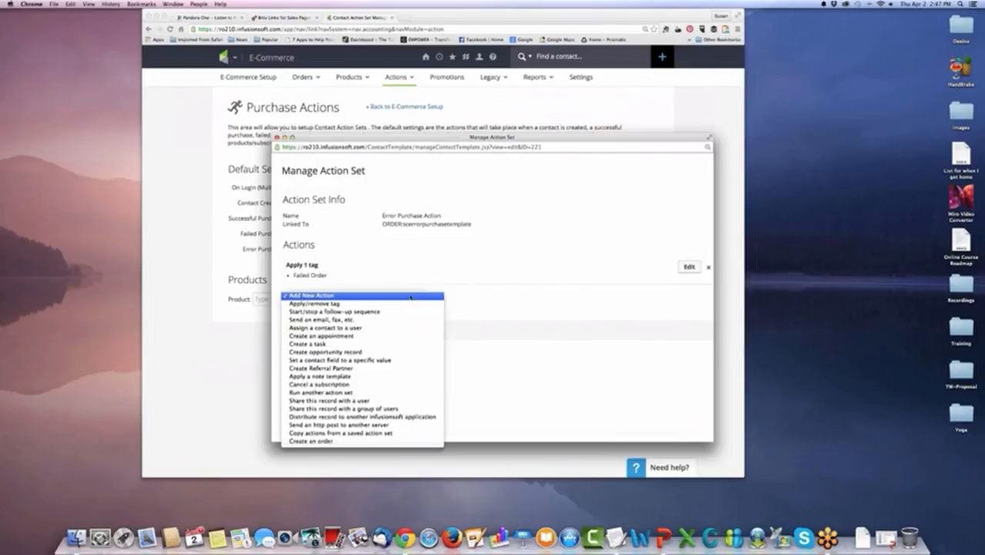
{"action": "left_click", "coordinate": [461, 266]}
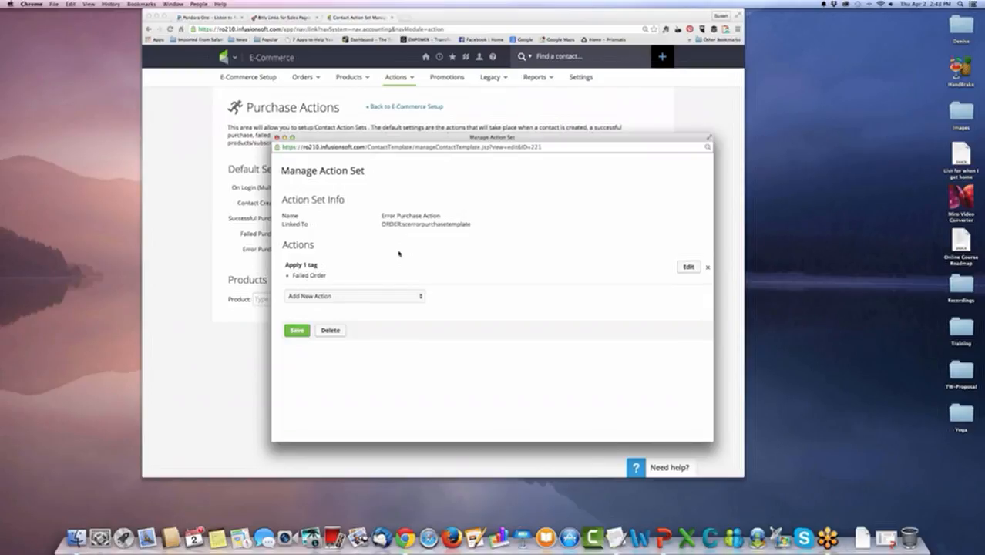
{"action": "left_click", "coordinate": [294, 331]}
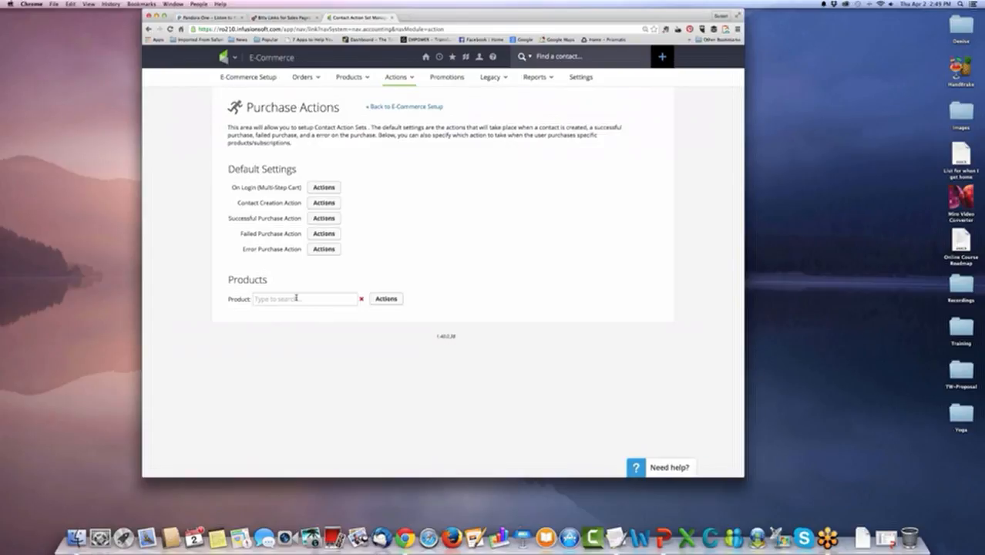
Remove the Team Tasks task action from the WordPress Training product's action set, and save the set.
{"action": "type", "text": "word"}
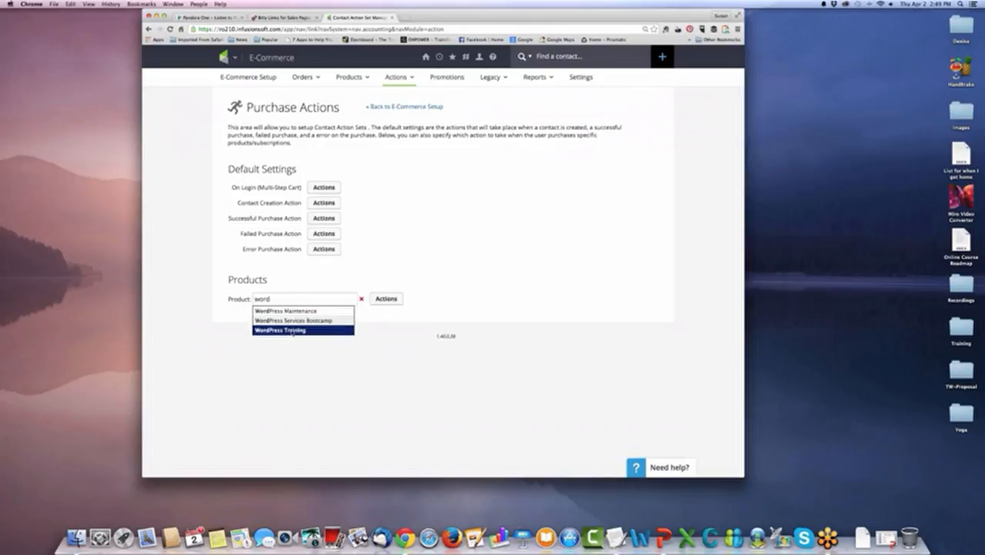
{"action": "left_click", "coordinate": [291, 330]}
{"action": "left_click", "coordinate": [392, 303]}
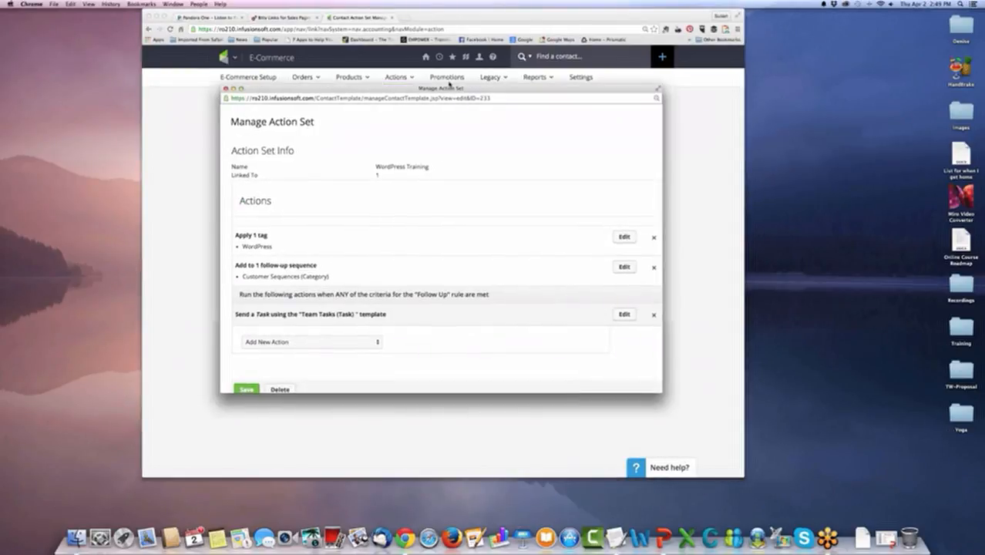
{"action": "scroll", "coordinate": [379, 247], "scroll_direction": "down", "scroll_amount": 2}
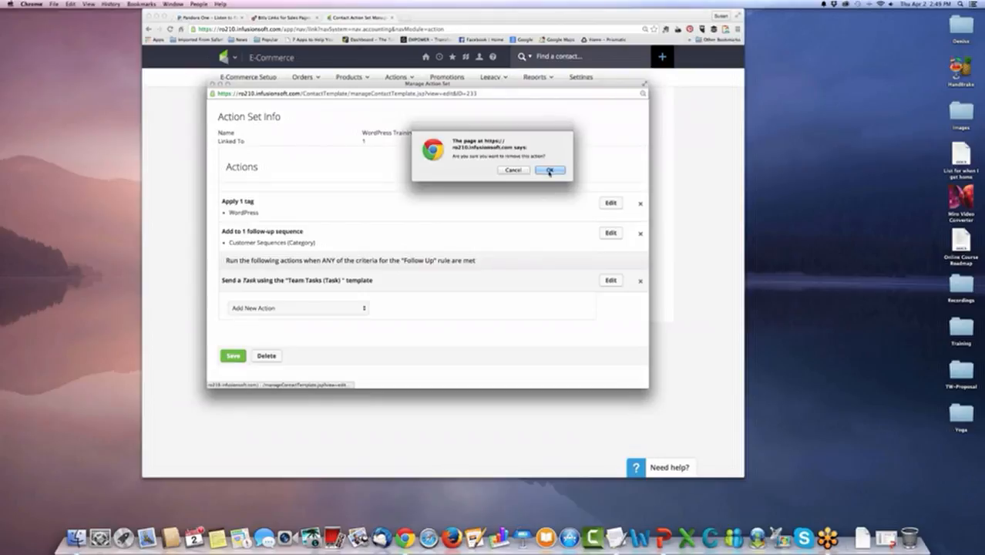
{"action": "left_click", "coordinate": [549, 171]}
{"action": "left_click", "coordinate": [234, 306]}
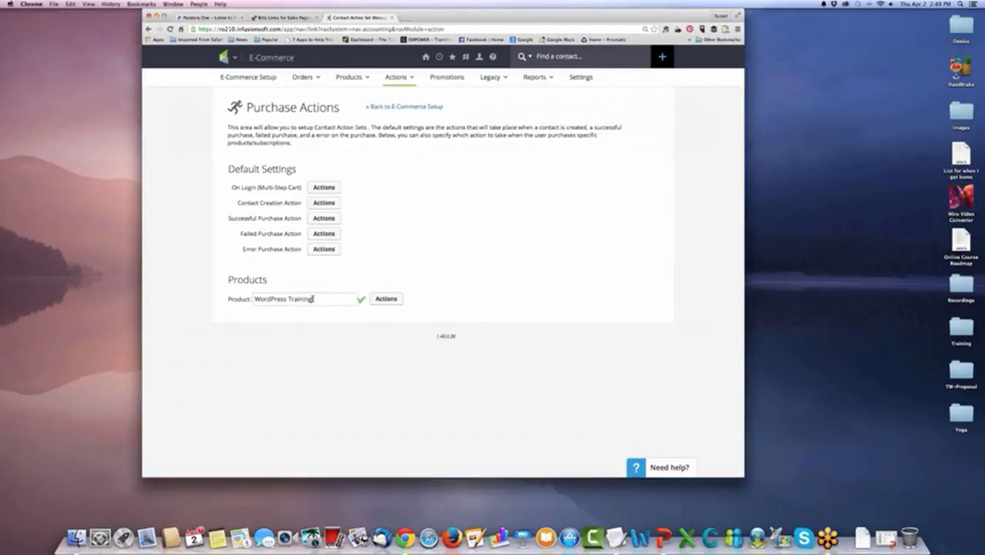
Select the EverNote Training product and add an action to its action set that applies the EverNote Training tag from Customer Tags.
{"action": "left_click", "coordinate": [312, 299]}
{"action": "type", "text": "a"}
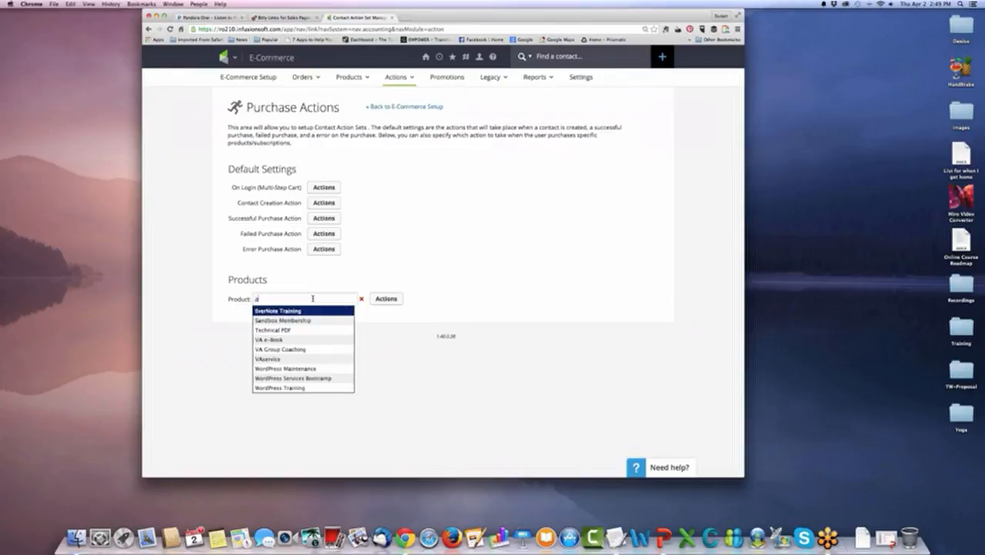
{"action": "key", "text": "Return"}
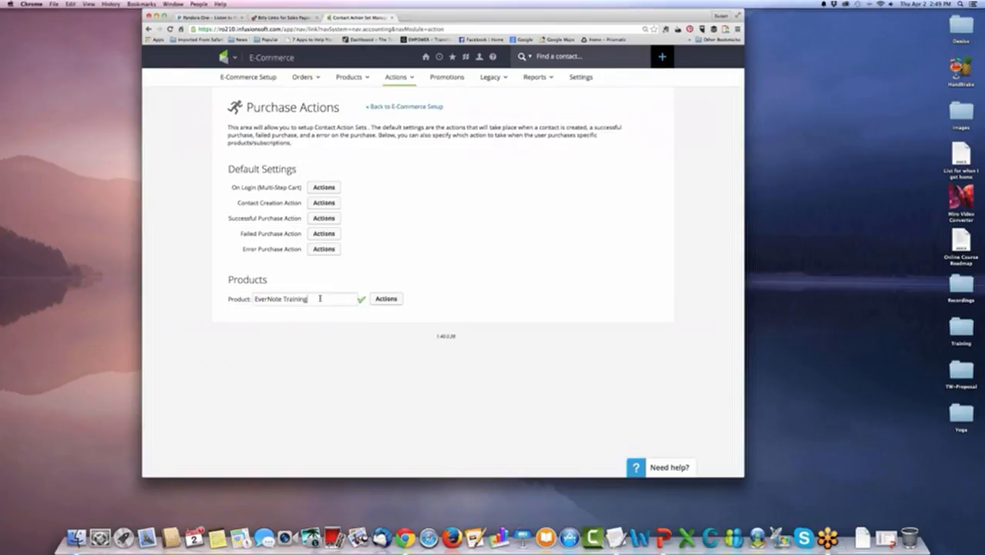
{"action": "left_click", "coordinate": [386, 299]}
{"action": "left_click", "coordinate": [417, 281]}
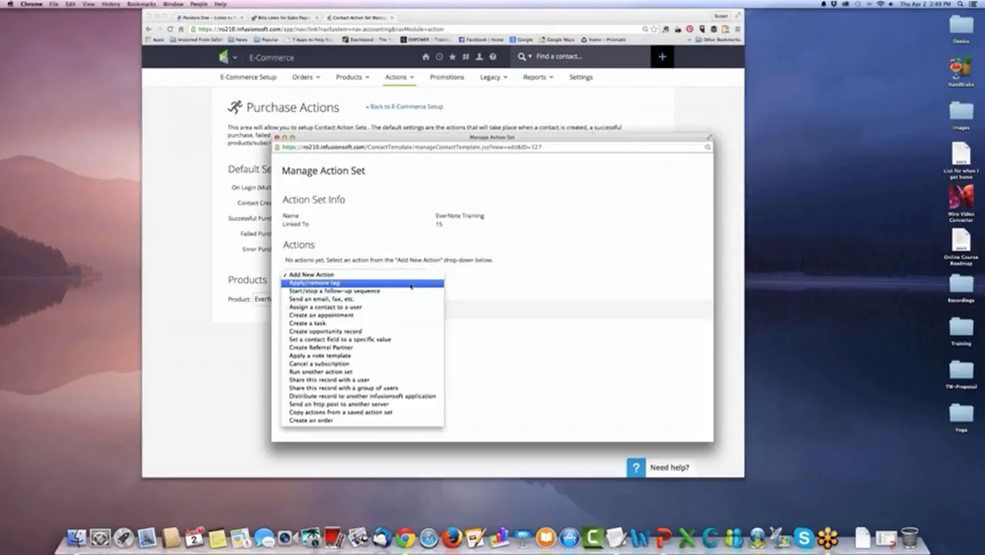
{"action": "left_click", "coordinate": [411, 284]}
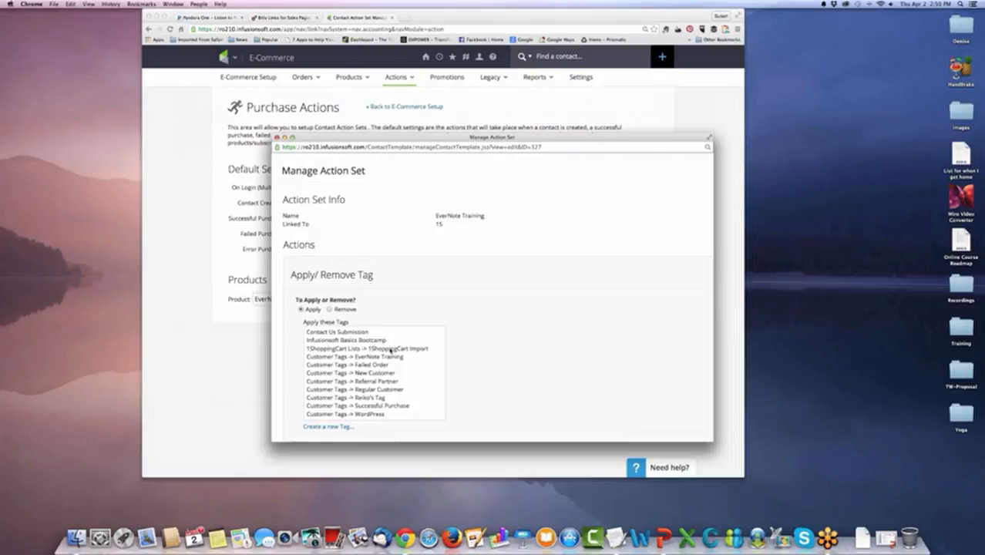
{"action": "scroll", "coordinate": [392, 348], "scroll_direction": "down", "scroll_amount": 1}
{"action": "scroll", "coordinate": [393, 348], "scroll_direction": "down", "scroll_amount": 2}
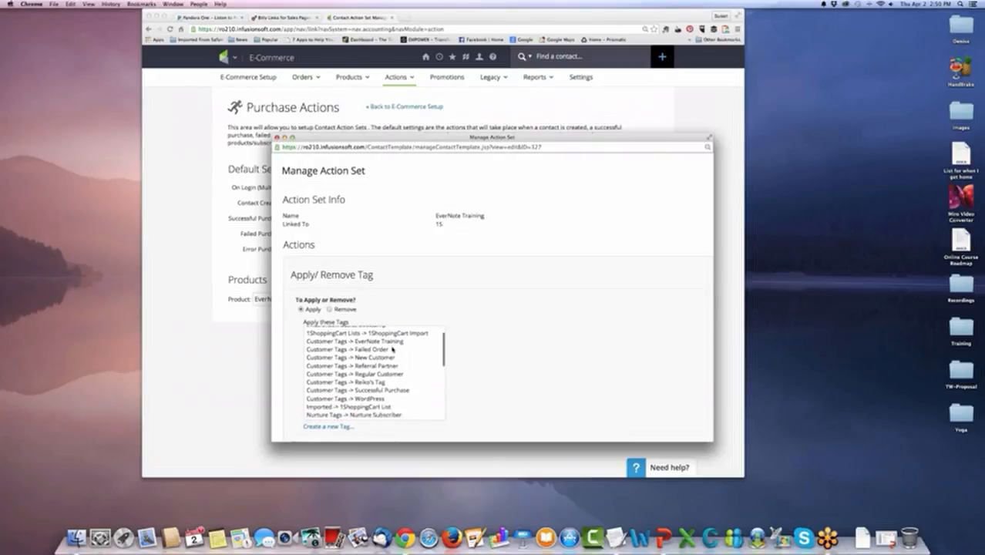
{"action": "left_click", "coordinate": [377, 341]}
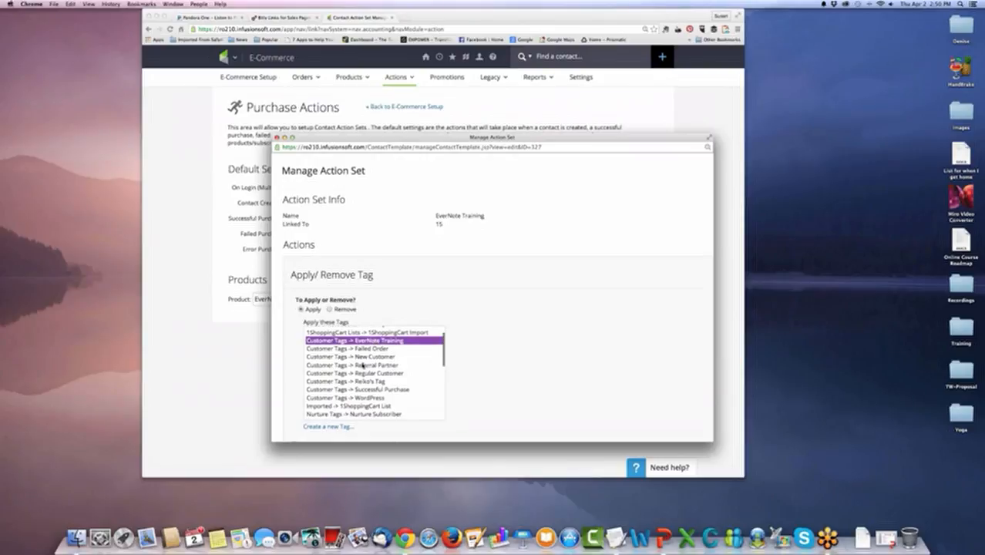
{"action": "scroll", "coordinate": [361, 389], "scroll_direction": "down", "scroll_amount": 8}
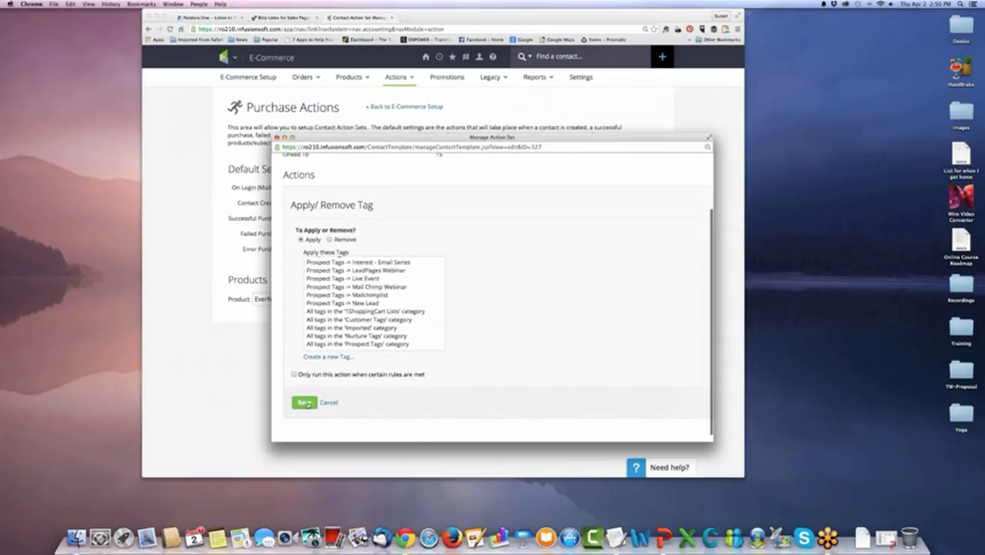
{"action": "left_click", "coordinate": [304, 401]}
Add an action that starts the Customer Sequences (Category) follow-up sequence to the EverNote Training action set, and save the set.
{"action": "left_click", "coordinate": [412, 298]}
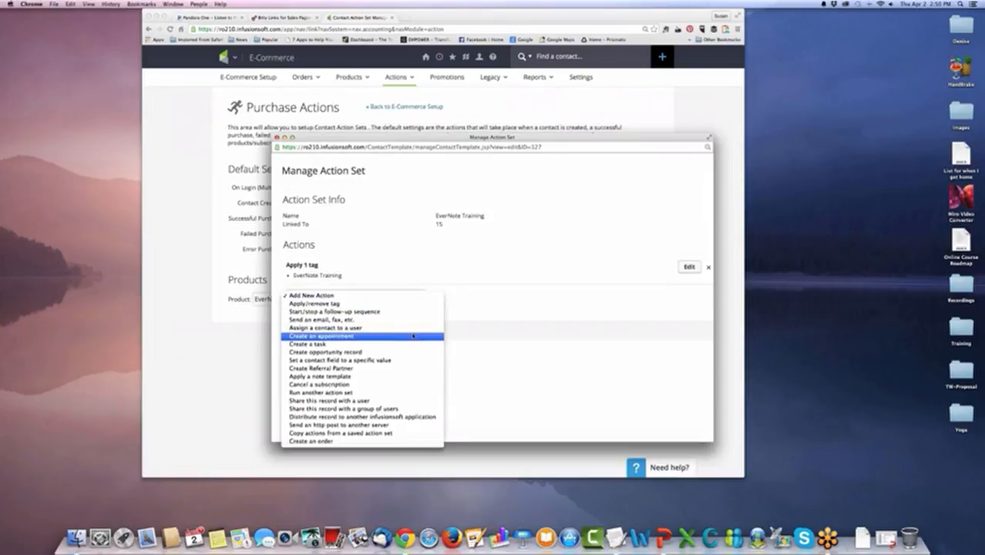
{"action": "left_click", "coordinate": [374, 312]}
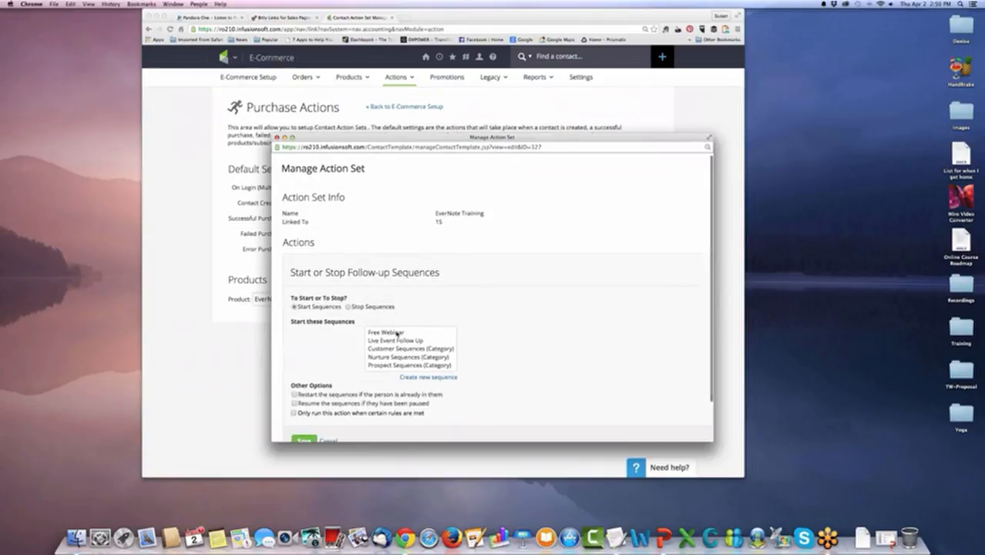
{"action": "left_click", "coordinate": [451, 348]}
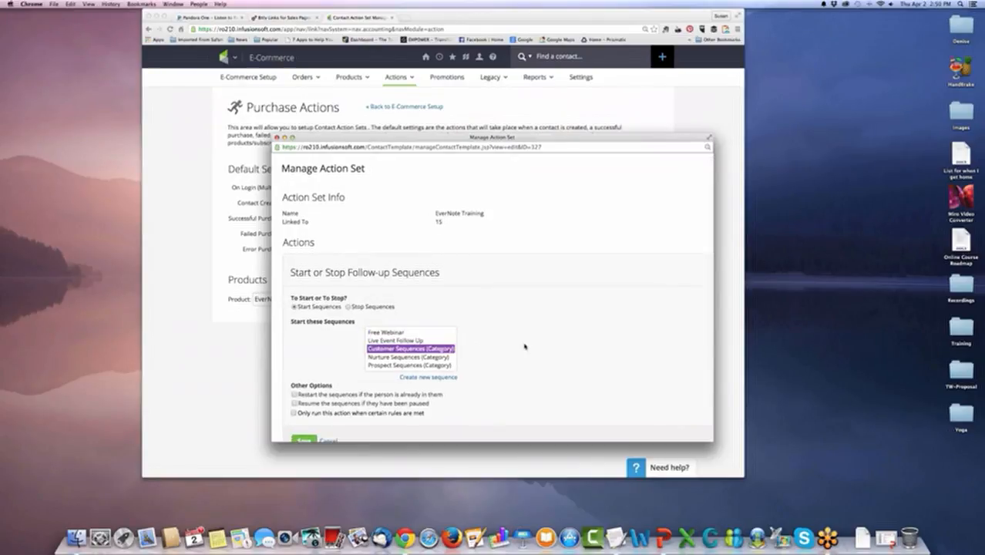
{"action": "scroll", "coordinate": [432, 385], "scroll_direction": "down", "scroll_amount": 2}
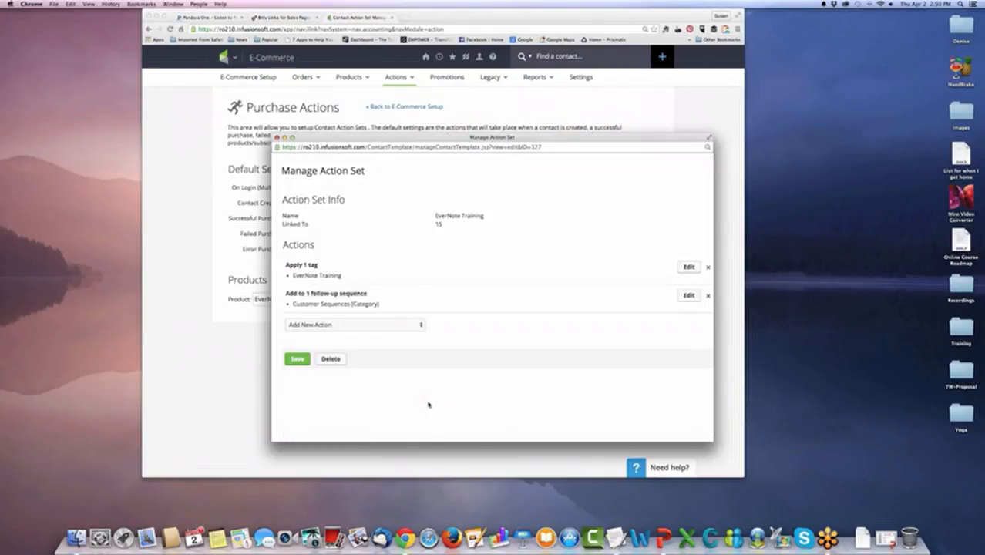
{"action": "left_click", "coordinate": [294, 361]}
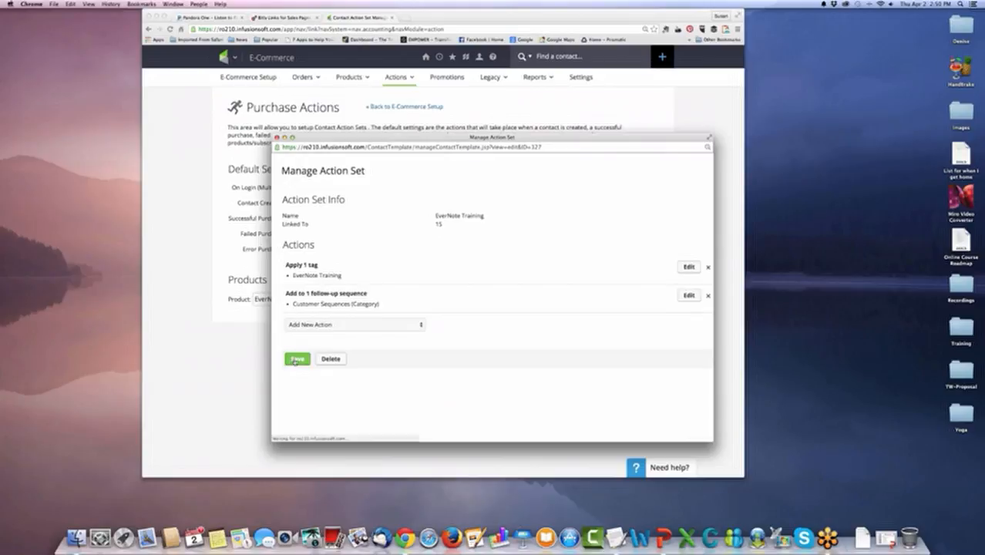
{"action": "left_click", "coordinate": [296, 359]}
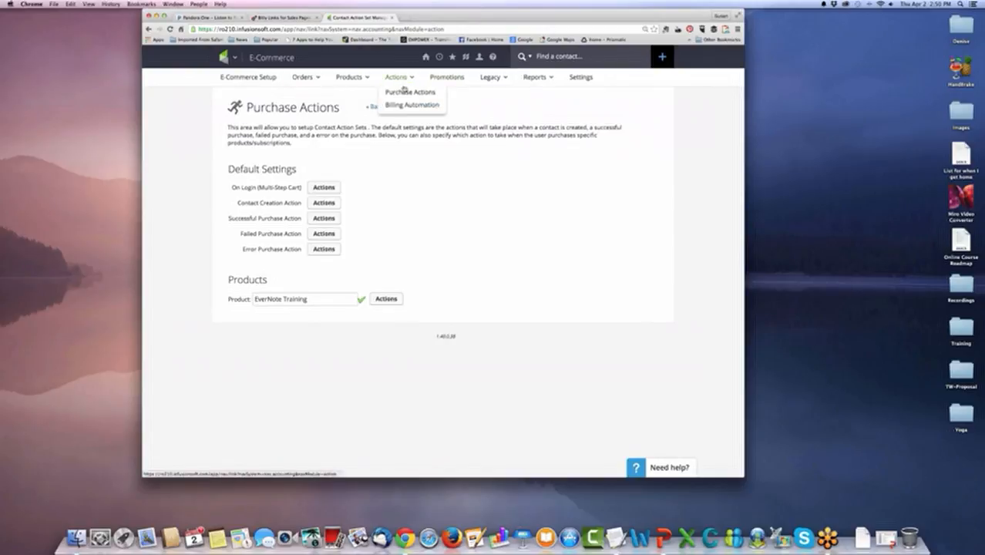
{"action": "left_click", "coordinate": [406, 92]}
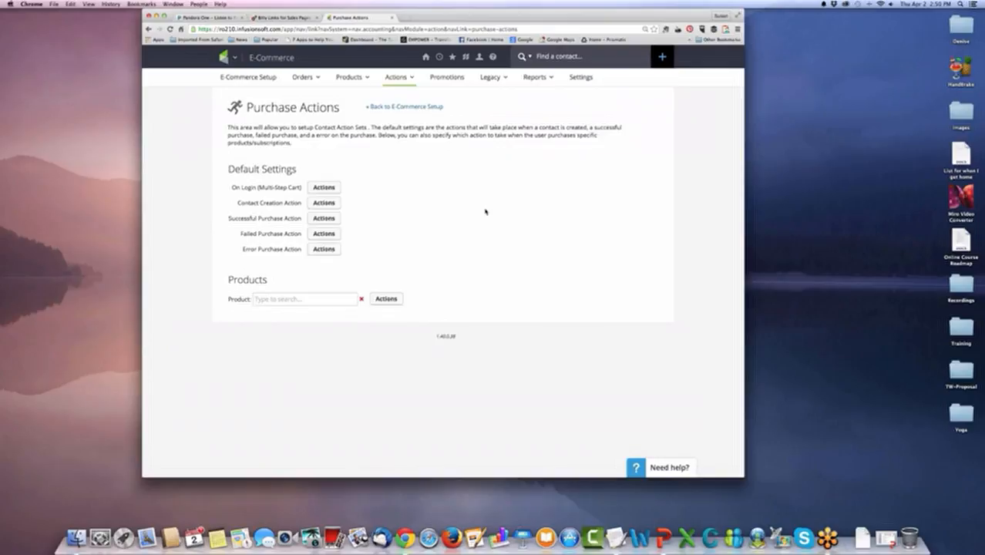
{"action": "left_click", "coordinate": [662, 536]}
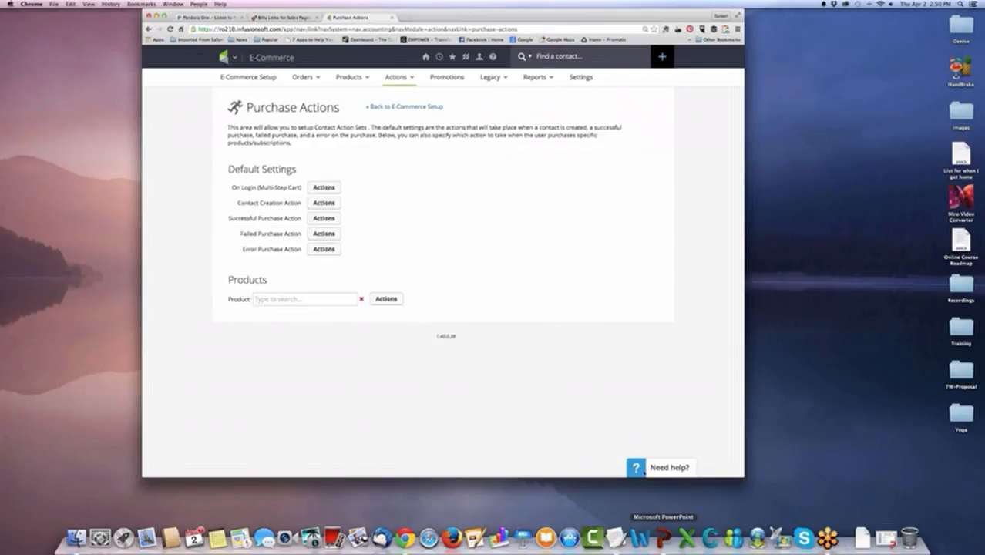
{"action": "left_click", "coordinate": [429, 446]}
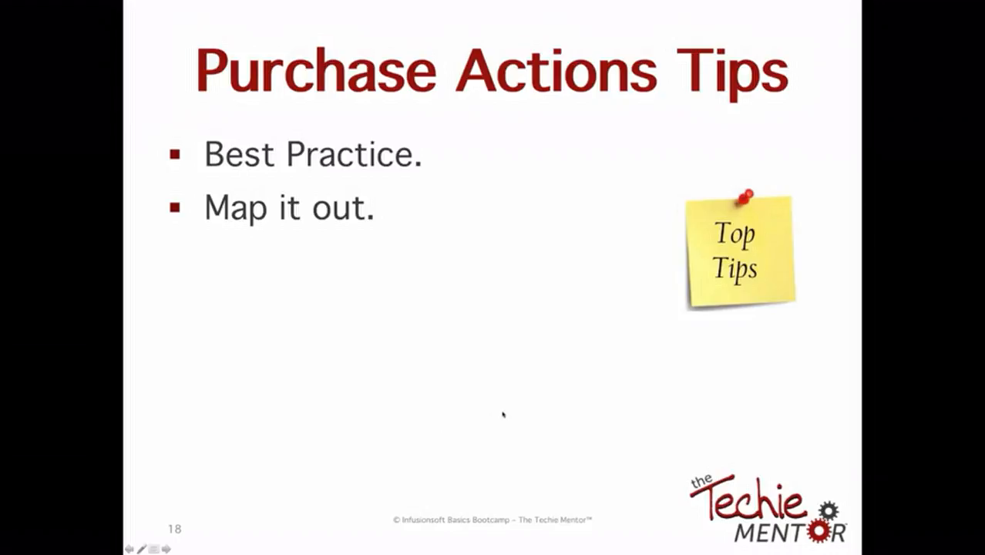
{"action": "key", "text": "Right"}
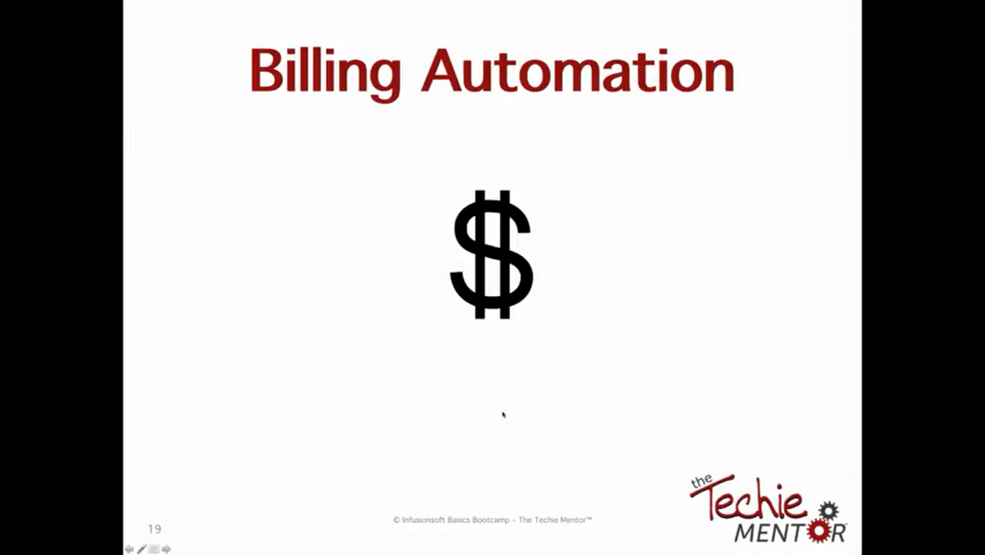
{"action": "key", "text": "Right"}
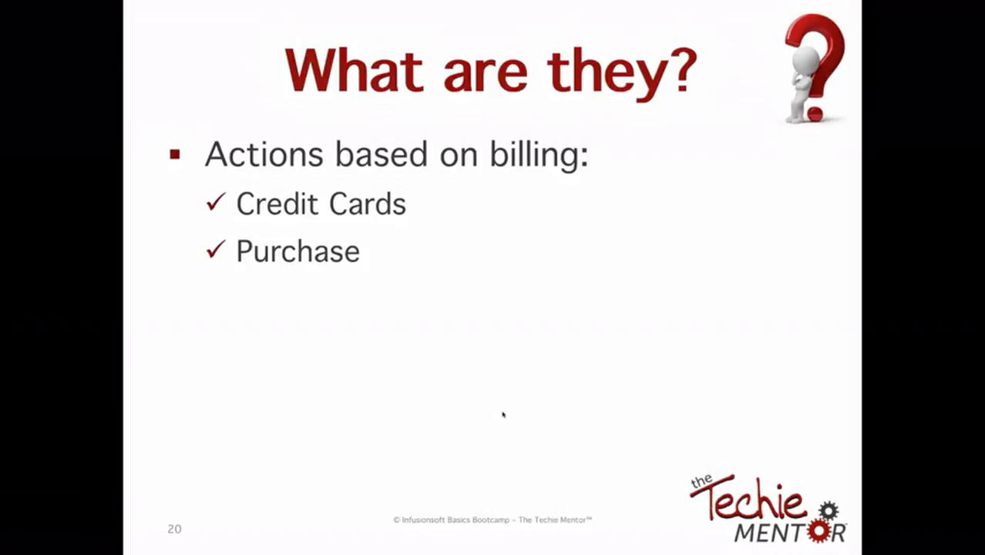
Switch back to Chrome and add a Billing Automation trigger for when a credit card autocharge attempt is made.
{"action": "key", "text": "super+Tab"}
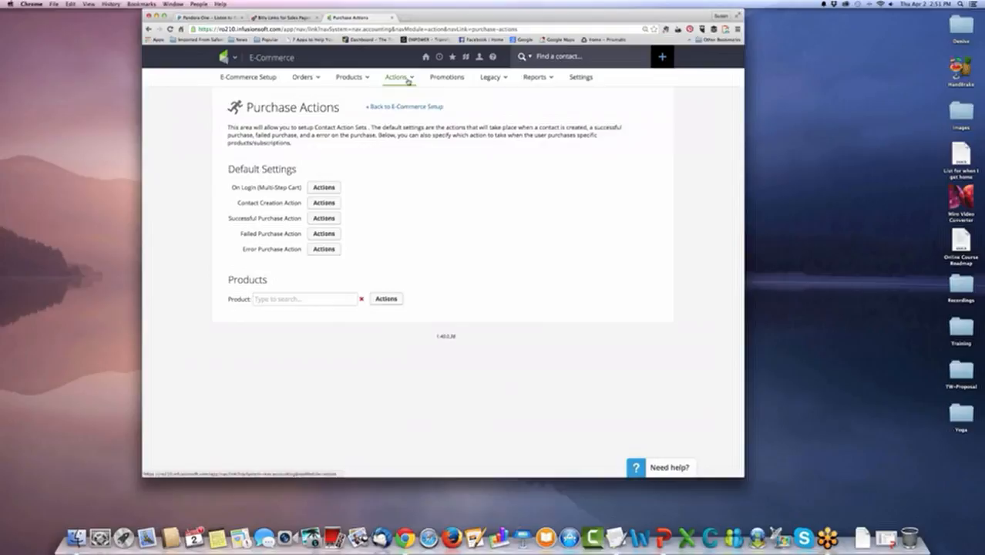
{"action": "mouse_move", "coordinate": [408, 82]}
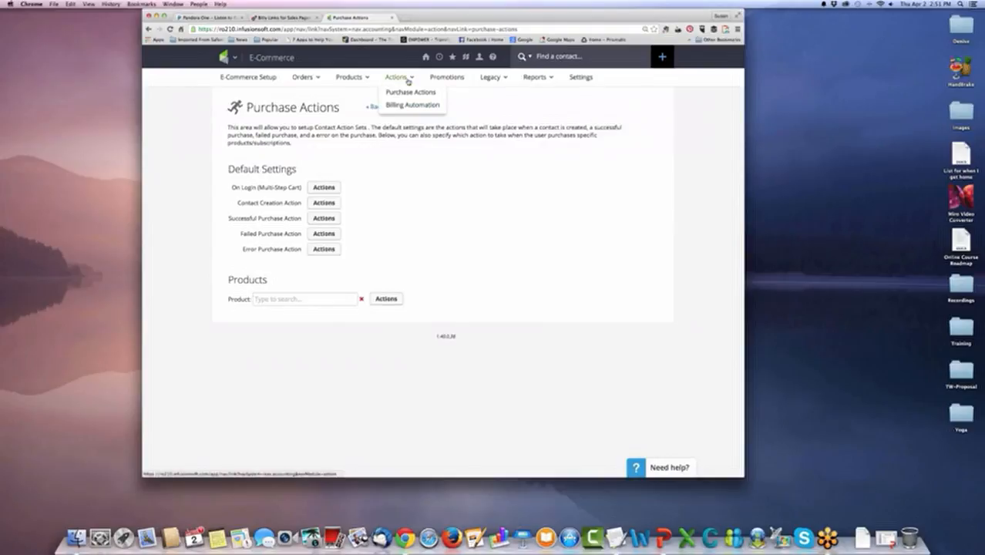
{"action": "left_click", "coordinate": [409, 106]}
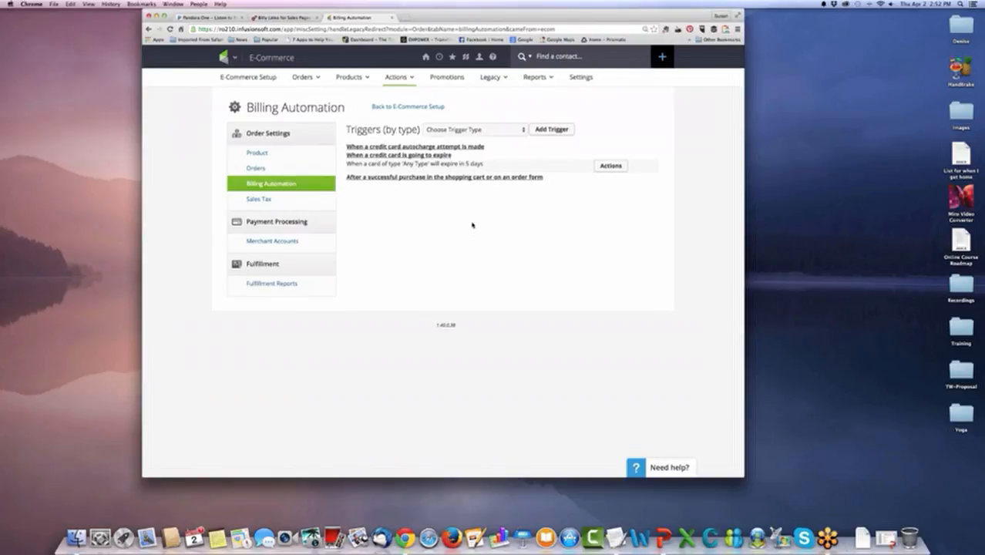
{"action": "left_click", "coordinate": [514, 131]}
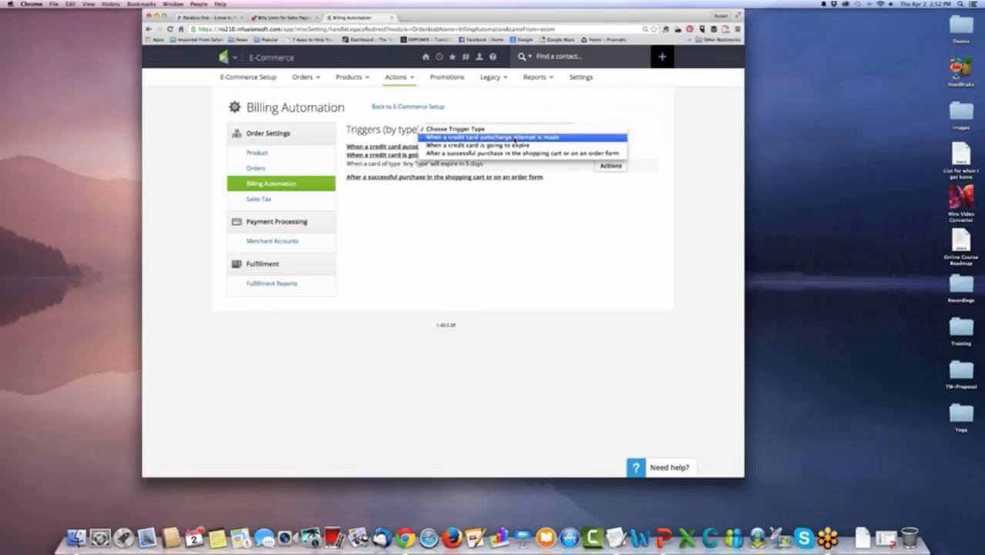
{"action": "left_click", "coordinate": [514, 139]}
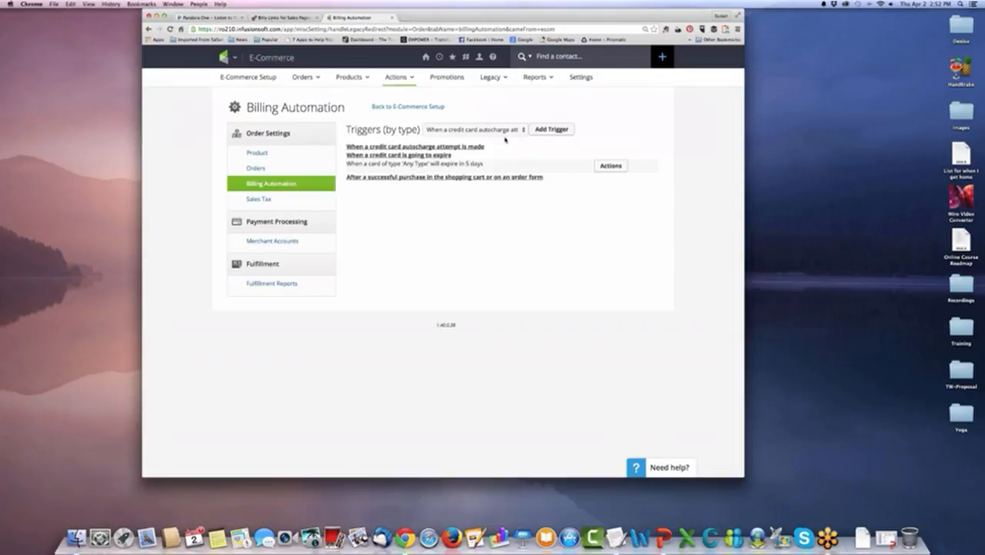
{"action": "left_click", "coordinate": [549, 130]}
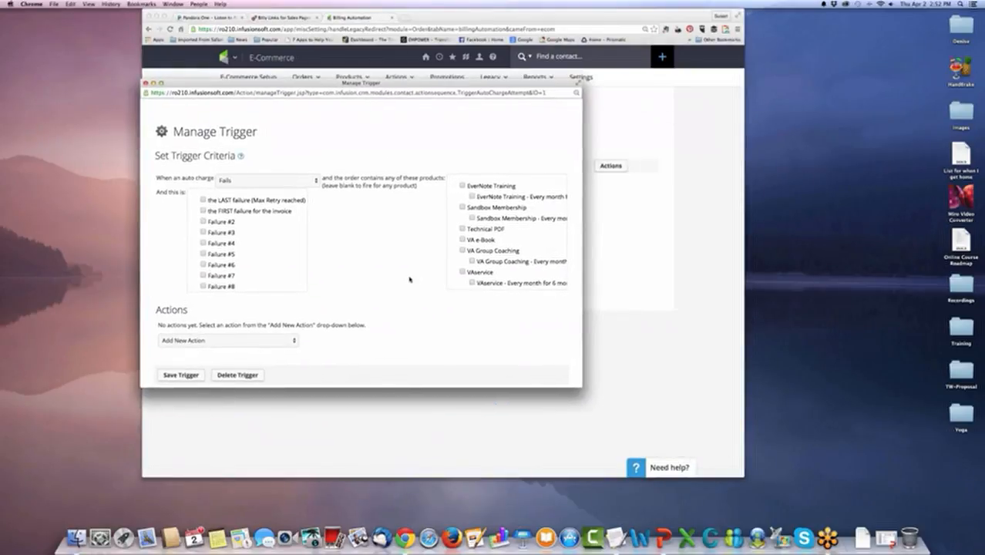
Review the trigger's charge outcomes, failure options and product list, and set it to fire on the FIRST failure for the invoice.
{"action": "scroll", "coordinate": [410, 275], "scroll_direction": "down", "scroll_amount": 2}
{"action": "scroll", "coordinate": [410, 275], "scroll_direction": "up", "scroll_amount": 2}
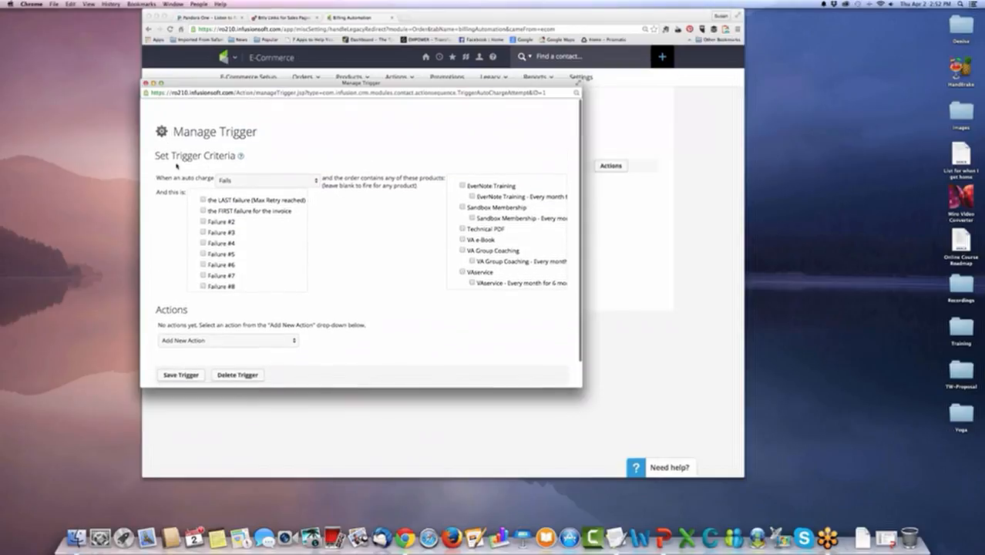
{"action": "left_click", "coordinate": [307, 183]}
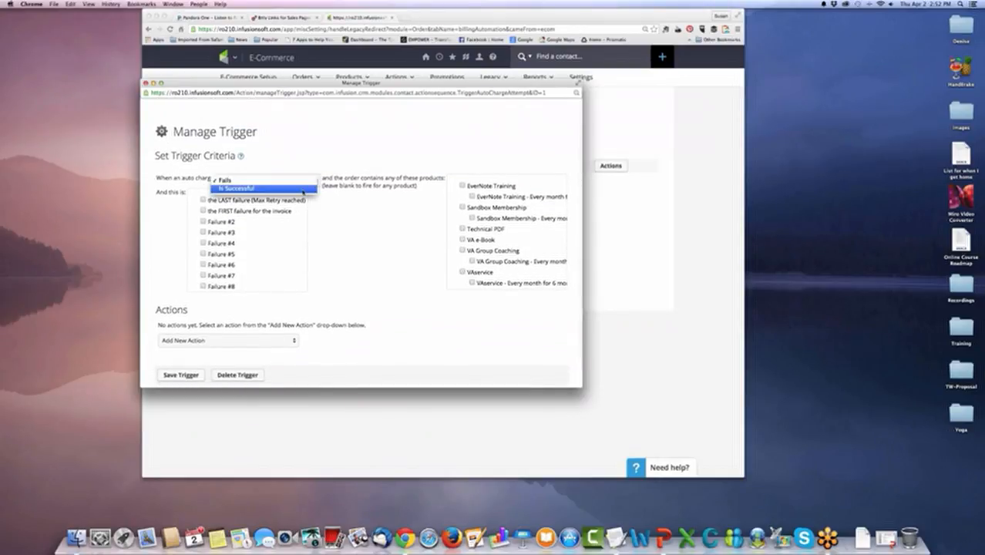
{"action": "left_click", "coordinate": [386, 245]}
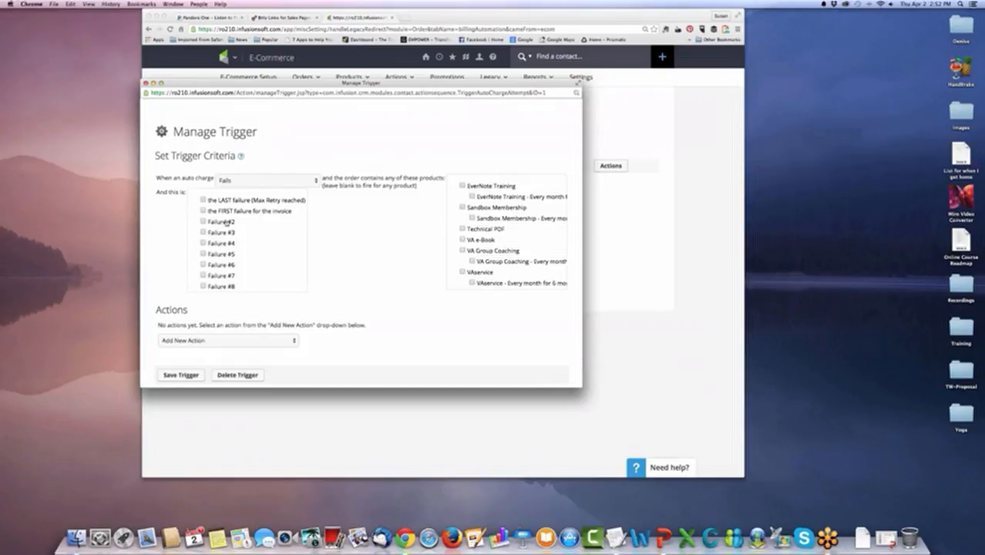
{"action": "scroll", "coordinate": [267, 228], "scroll_direction": "down", "scroll_amount": 5}
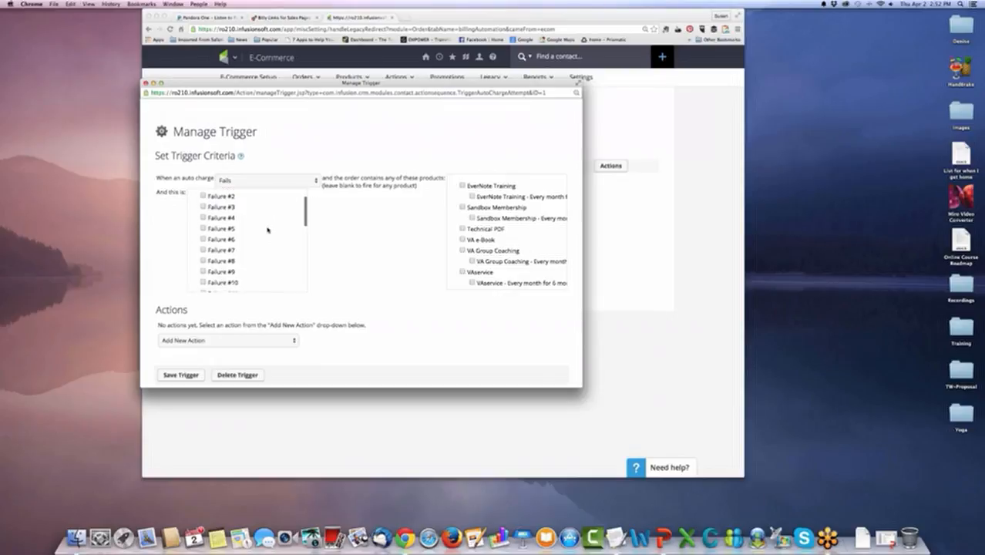
{"action": "scroll", "coordinate": [268, 229], "scroll_direction": "up", "scroll_amount": 5}
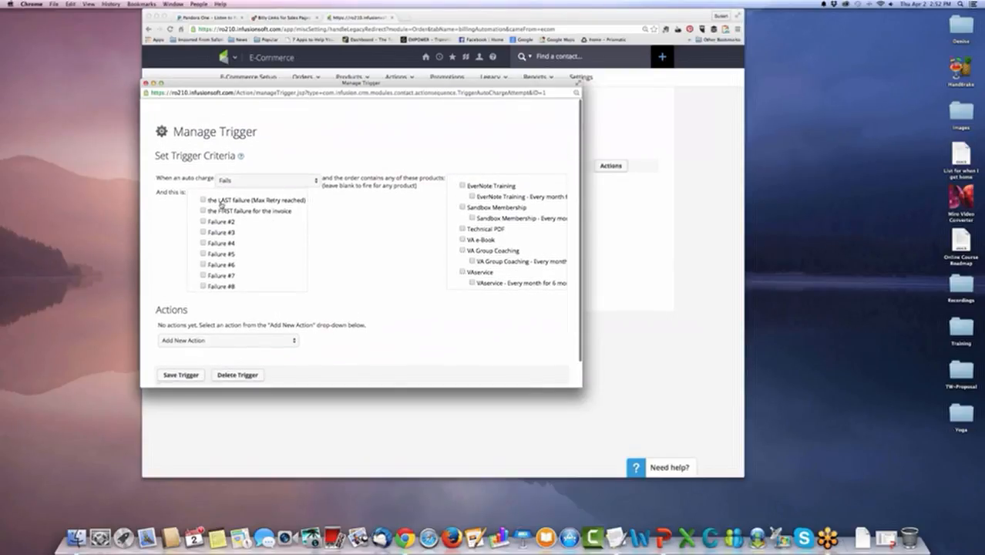
{"action": "left_click", "coordinate": [203, 212]}
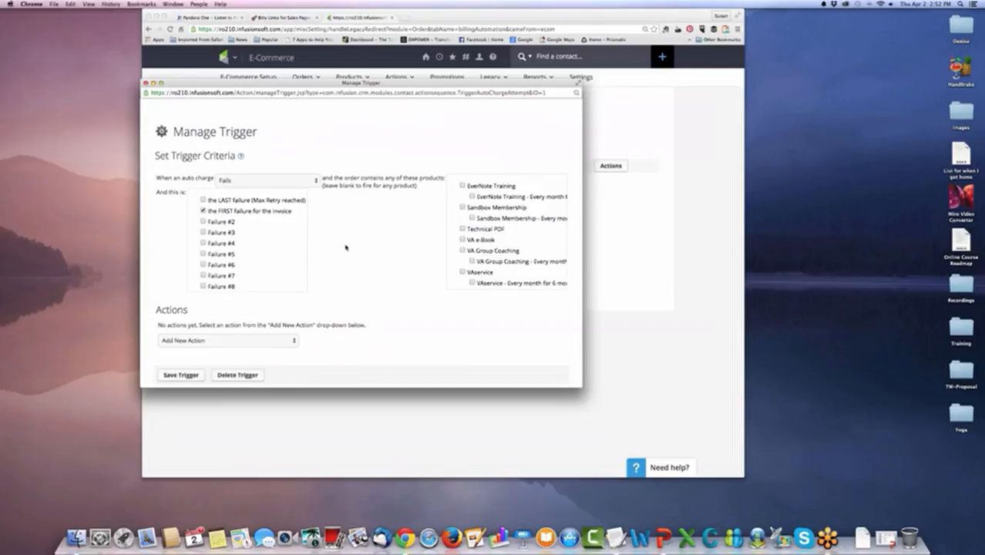
{"action": "scroll", "coordinate": [502, 244], "scroll_direction": "down", "scroll_amount": 5}
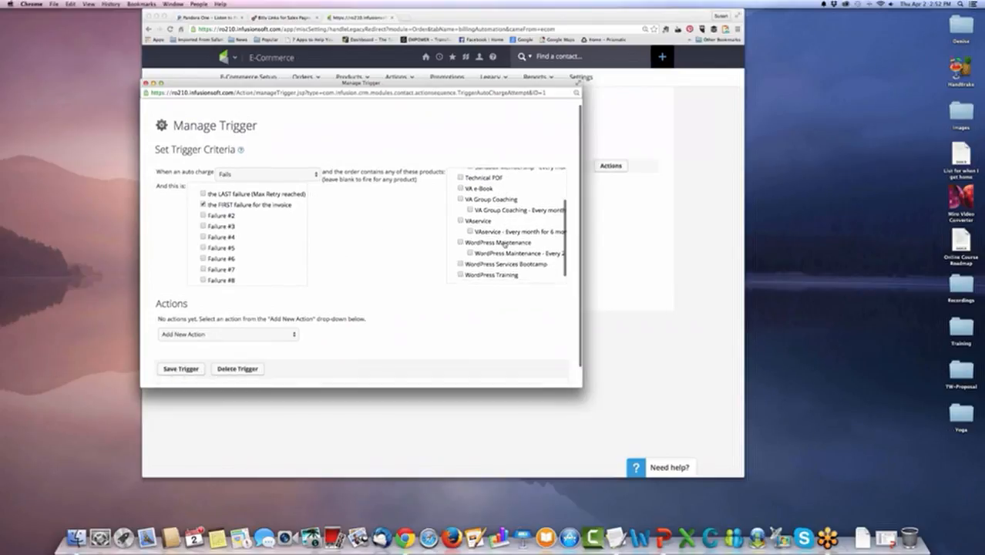
{"action": "scroll", "coordinate": [502, 238], "scroll_direction": "up", "scroll_amount": 5}
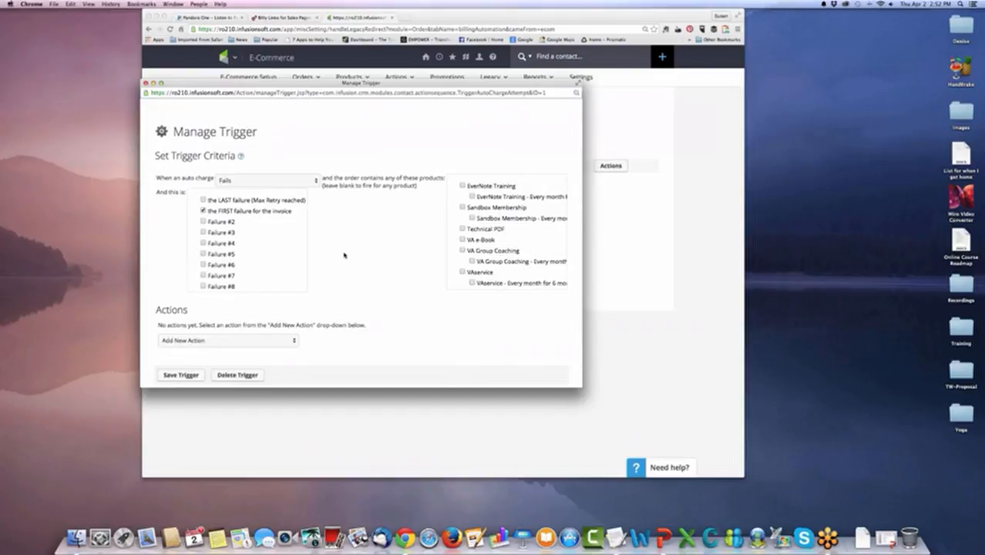
Add an action to the autocharge failure trigger that sends an Email using the Plain Text Template (For Single E-Mails), and save the action.
{"action": "scroll", "coordinate": [358, 268], "scroll_direction": "down", "scroll_amount": 2}
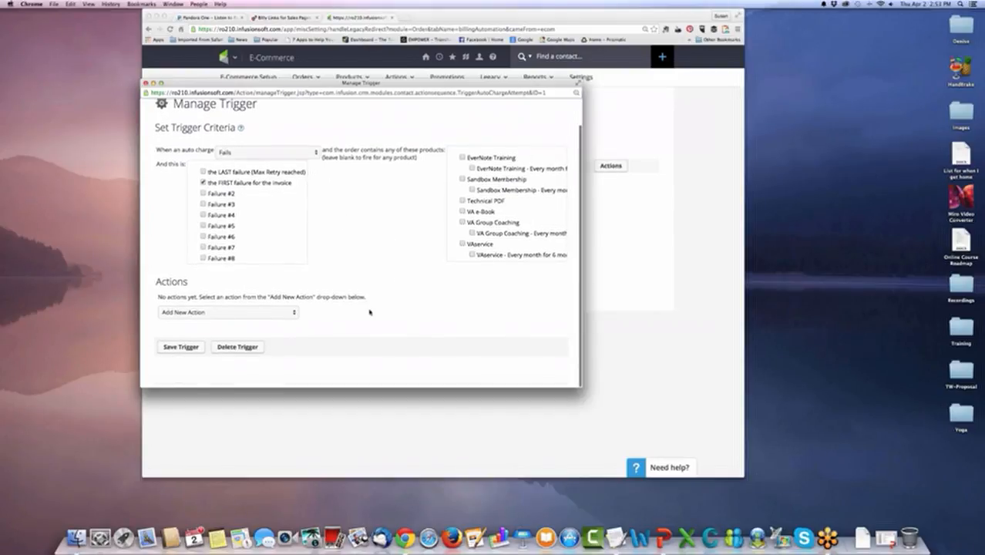
{"action": "left_click", "coordinate": [285, 313]}
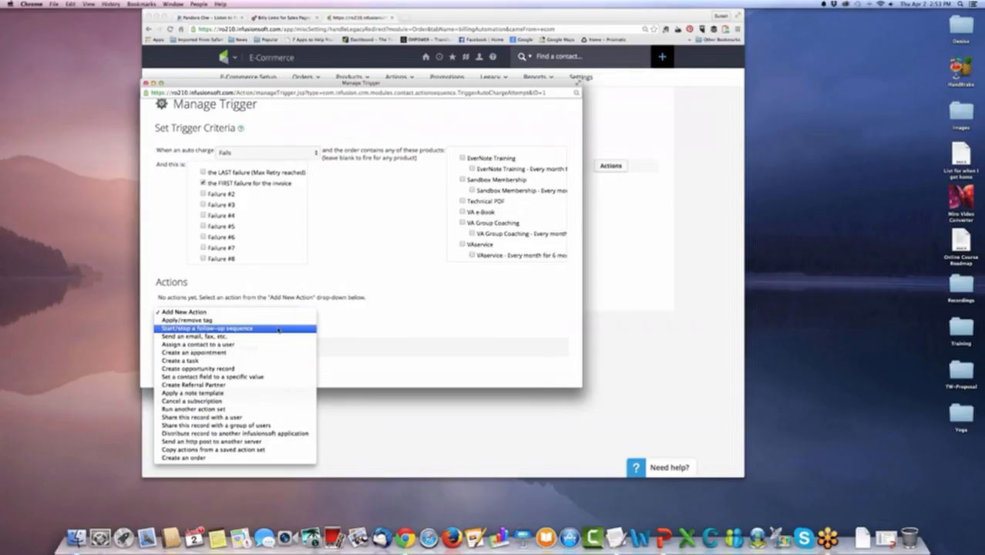
{"action": "left_click", "coordinate": [278, 337]}
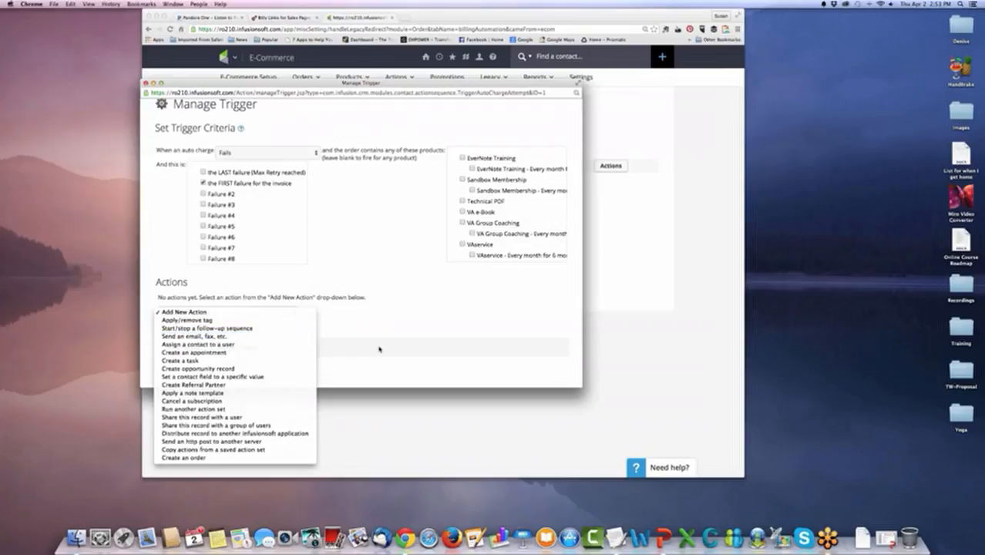
{"action": "scroll", "coordinate": [377, 346], "scroll_direction": "down", "scroll_amount": 3}
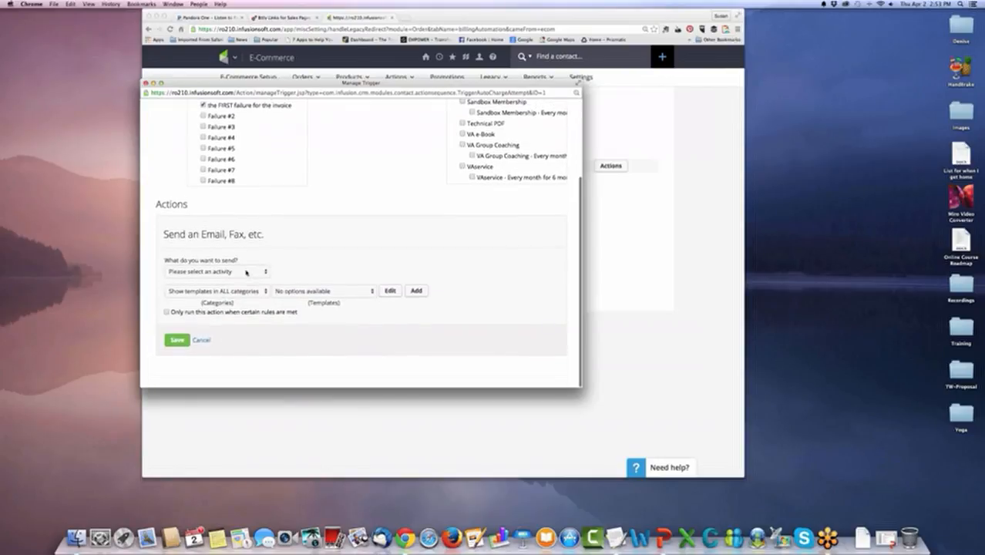
{"action": "left_click", "coordinate": [217, 271]}
{"action": "left_click", "coordinate": [202, 283]}
{"action": "left_click", "coordinate": [362, 291]}
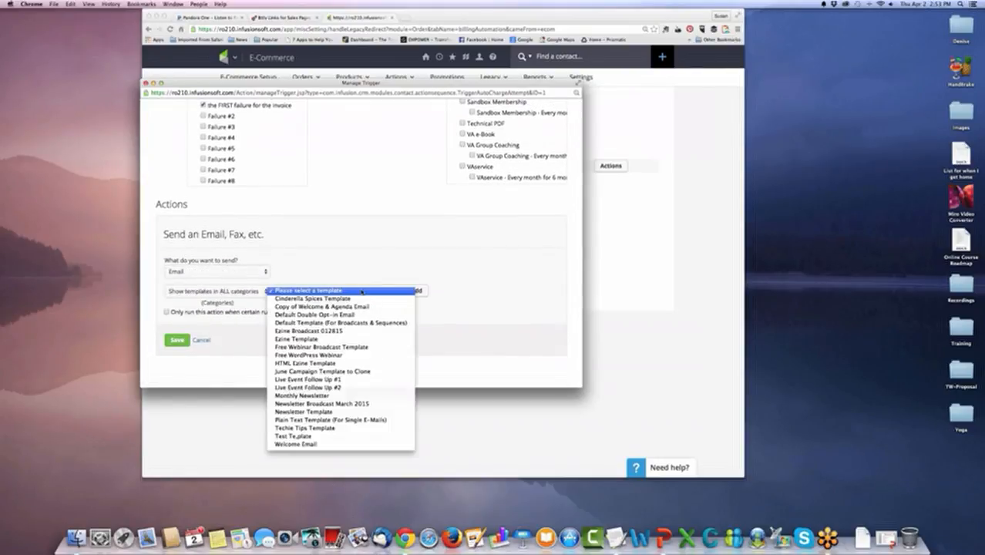
{"action": "left_click", "coordinate": [364, 420]}
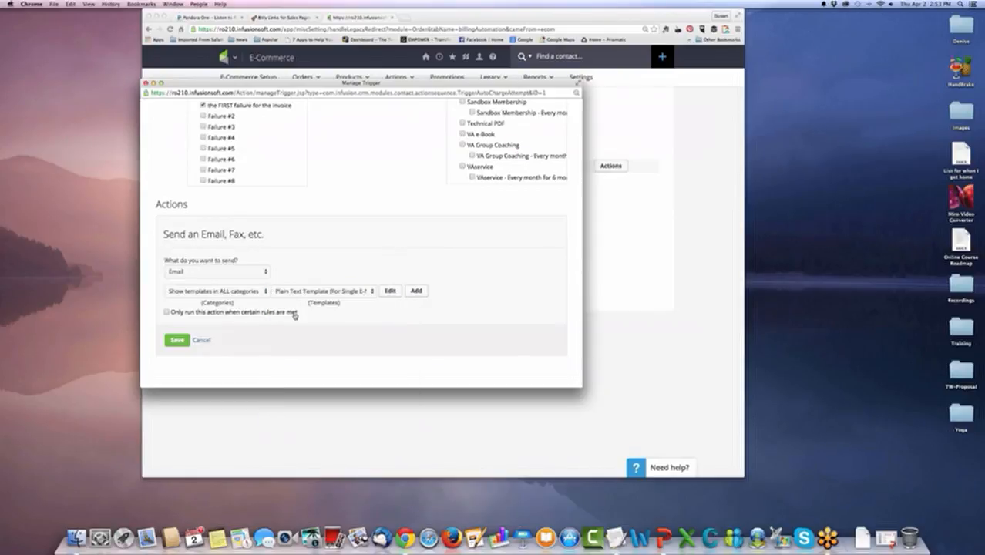
{"action": "left_click", "coordinate": [184, 339]}
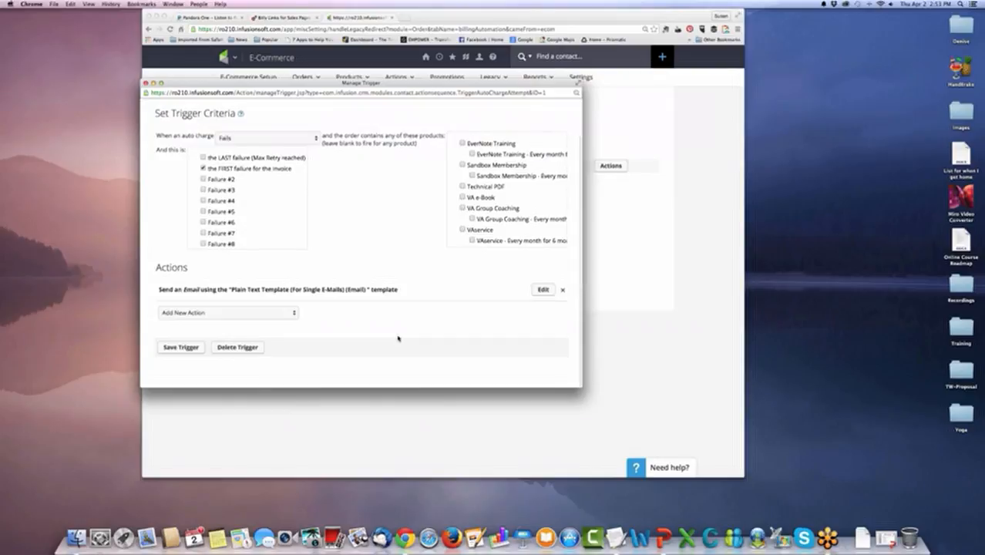
Add a Create a task action to the autocharge failure trigger, using the Team Tasks template.
{"action": "left_click", "coordinate": [289, 313]}
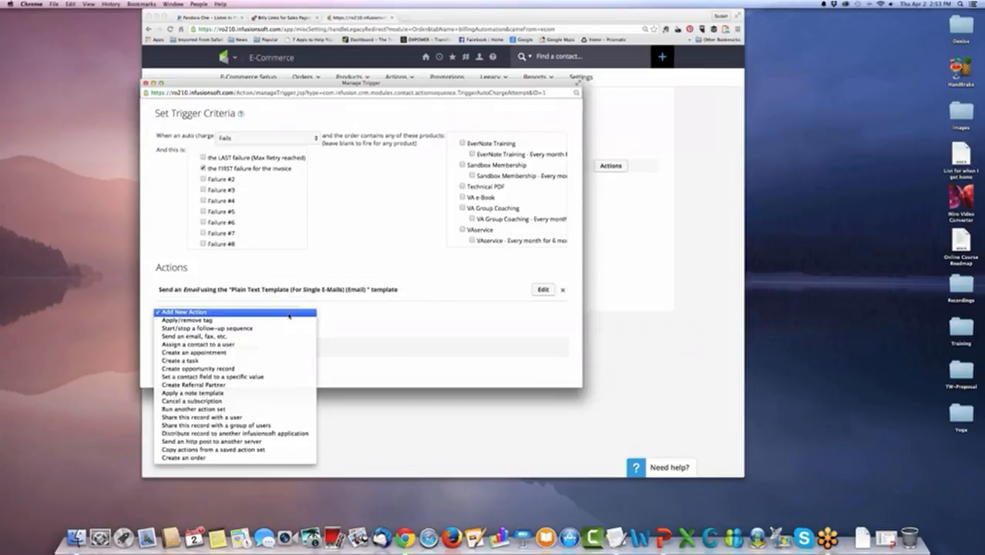
{"action": "left_click", "coordinate": [297, 360]}
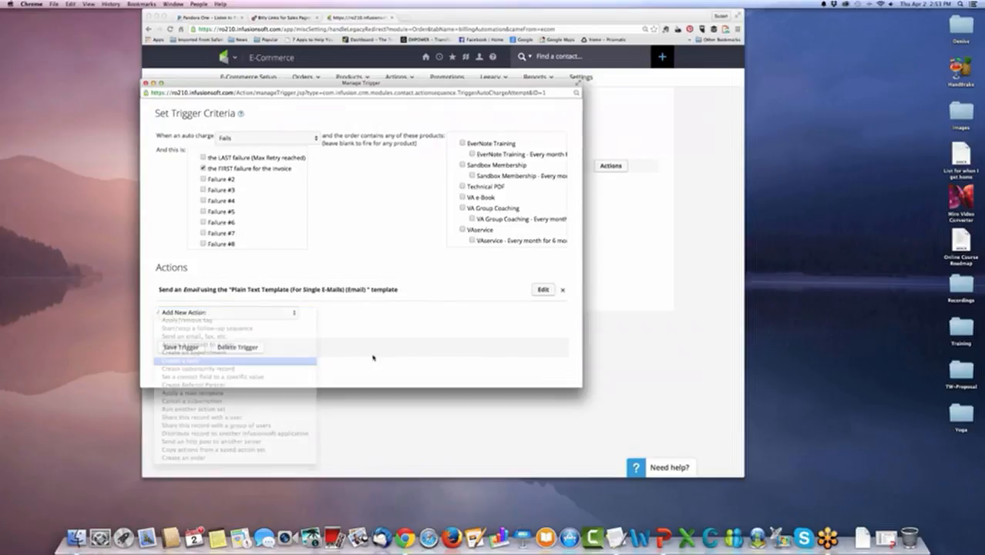
{"action": "scroll", "coordinate": [367, 352], "scroll_direction": "down", "scroll_amount": 2}
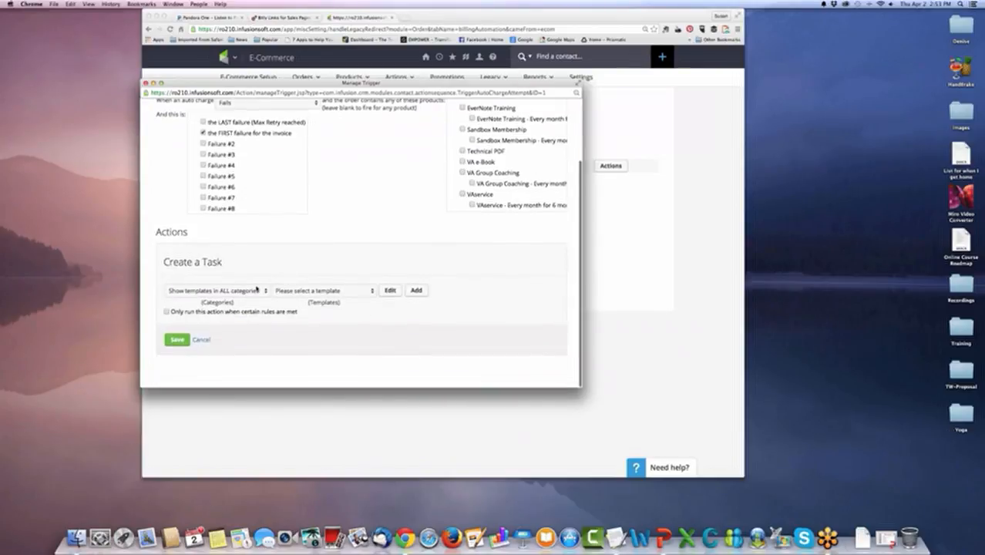
{"action": "left_click", "coordinate": [257, 290]}
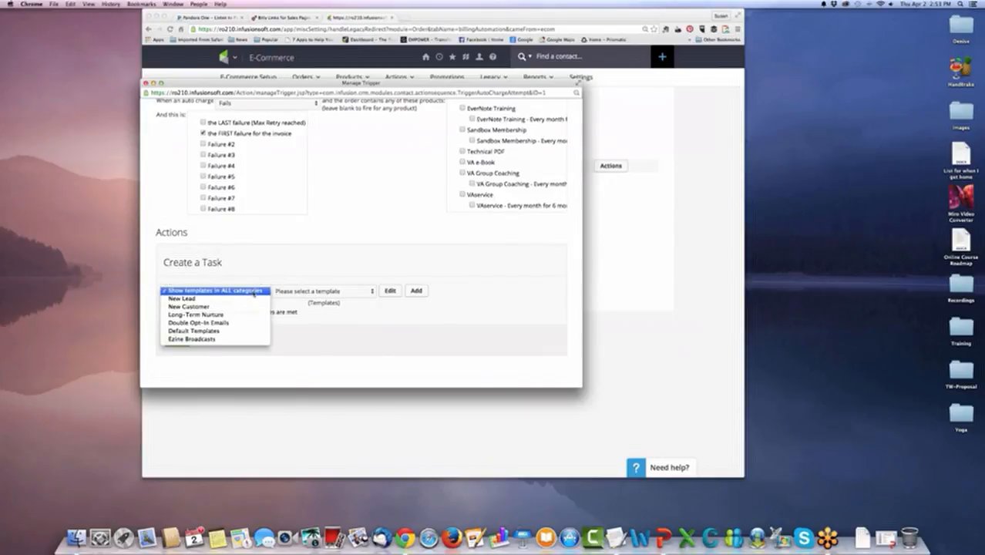
{"action": "left_click", "coordinate": [343, 296]}
{"action": "left_click", "coordinate": [344, 295]}
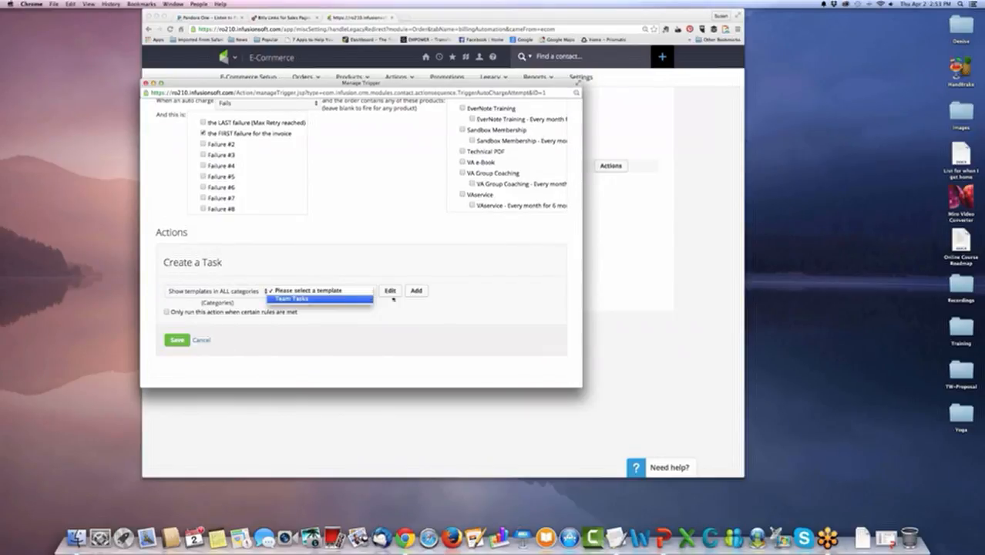
{"action": "key", "text": "Return"}
Edit the Team Tasks template to title its task "Credit Card Failure", save the template, and save the task action in the trigger.
{"action": "left_click", "coordinate": [390, 291]}
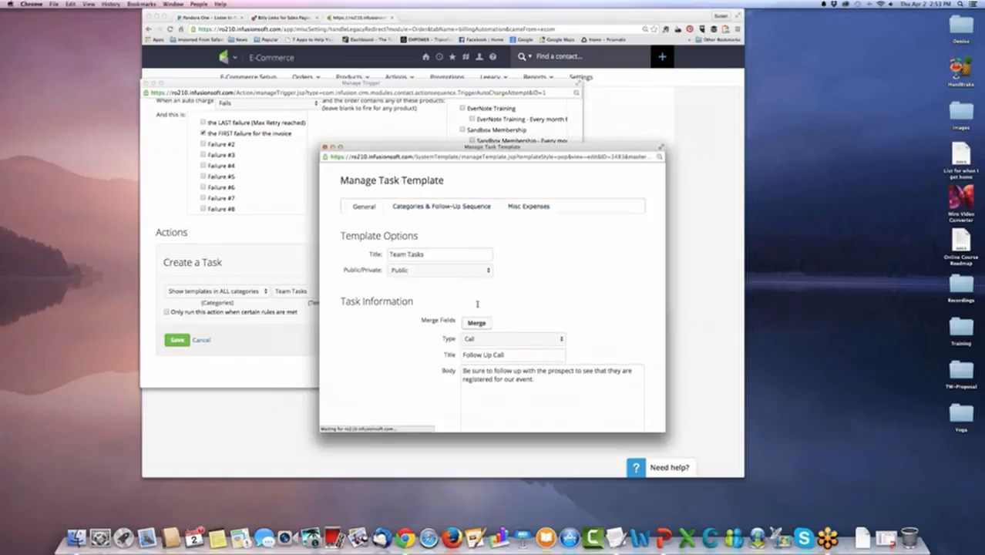
{"action": "scroll", "coordinate": [477, 300], "scroll_direction": "down", "scroll_amount": 4}
{"action": "left_click_drag", "start_coordinate": [463, 225], "coordinate": [537, 226]}
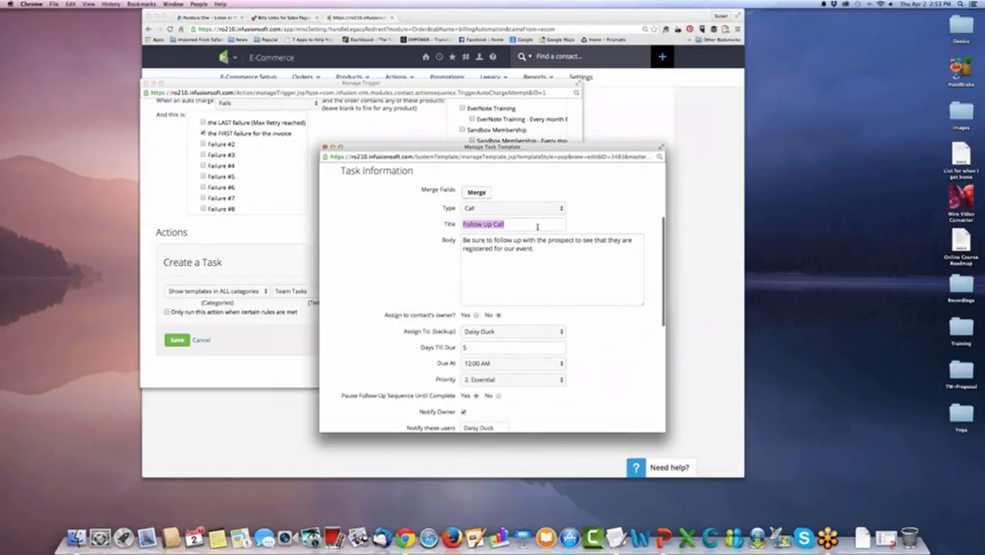
{"action": "key", "text": "BackSpace"}
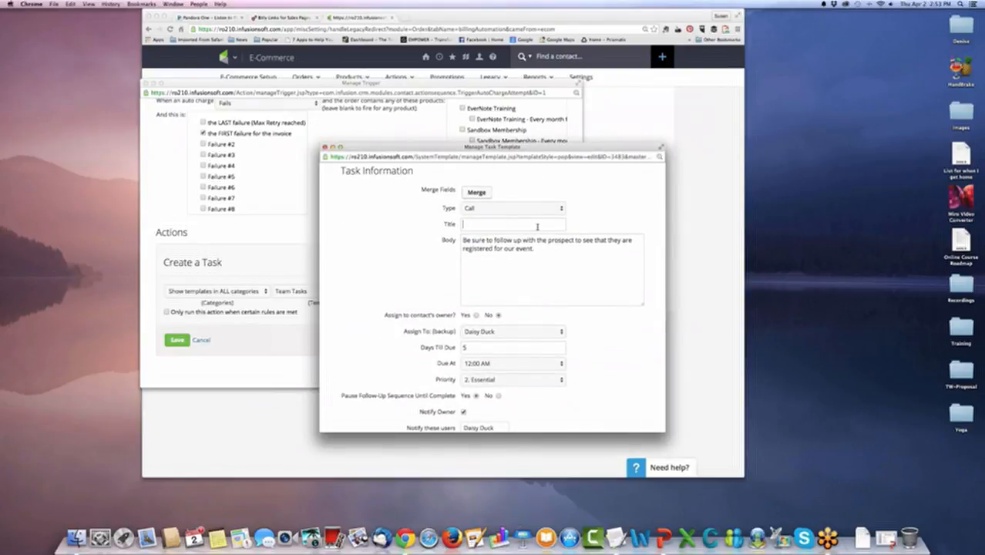
{"action": "type", "text": "Credit Car"}
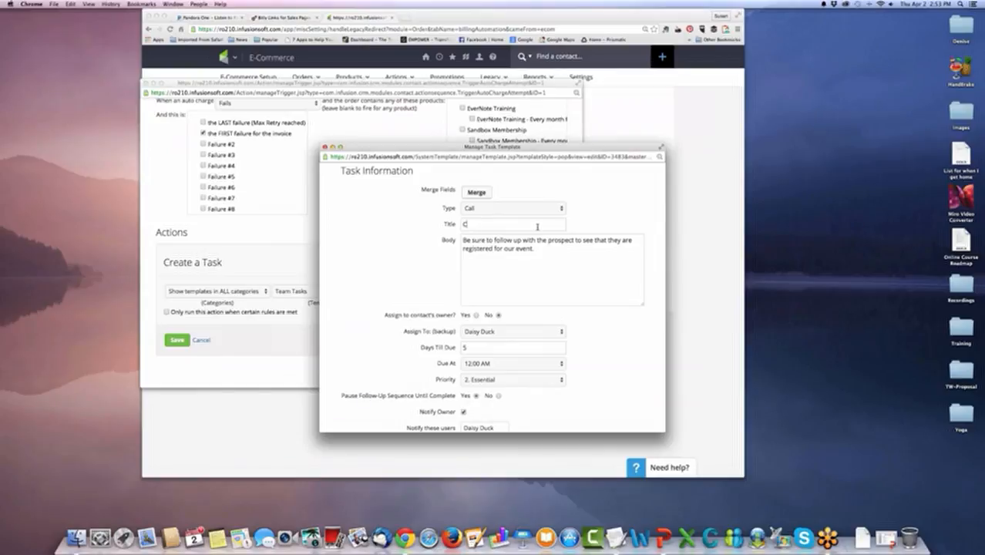
{"action": "type", "text": "d Failure"}
{"action": "key", "text": "Tab"}
{"action": "scroll", "coordinate": [562, 253], "scroll_direction": "down", "scroll_amount": 10}
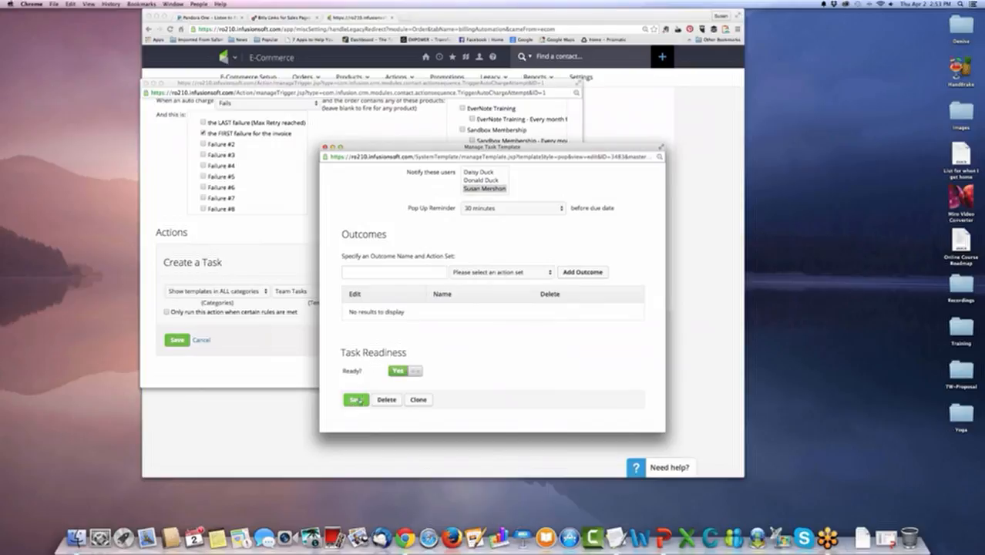
{"action": "left_click", "coordinate": [361, 399]}
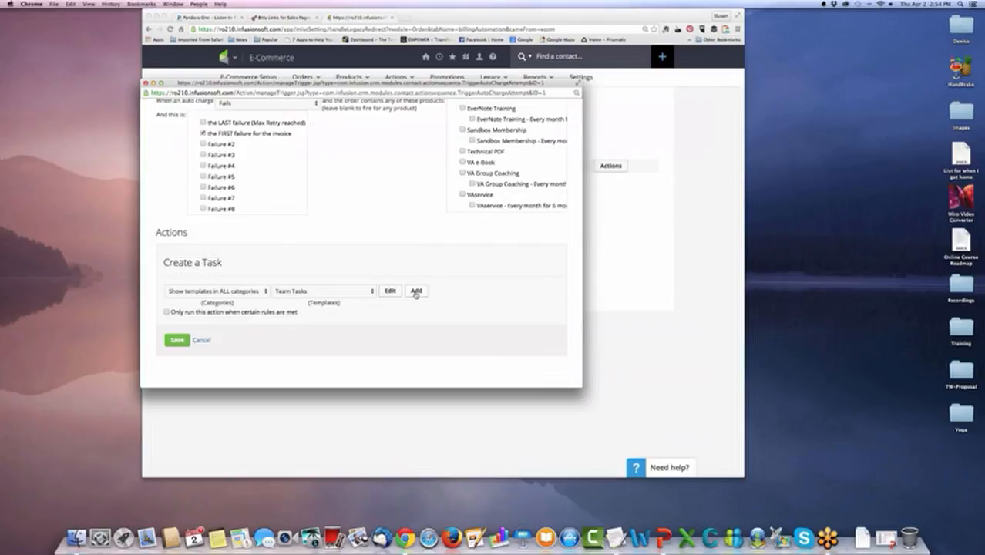
{"action": "left_click", "coordinate": [178, 342]}
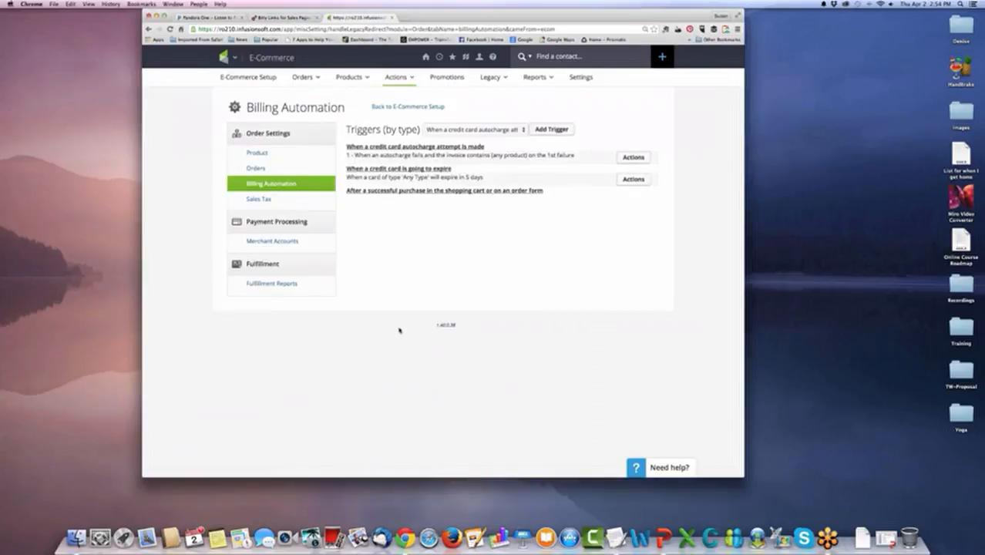
Add a Billing Automation trigger for after a successful purchase in the shopping cart or on an order form.
{"action": "left_click", "coordinate": [506, 130]}
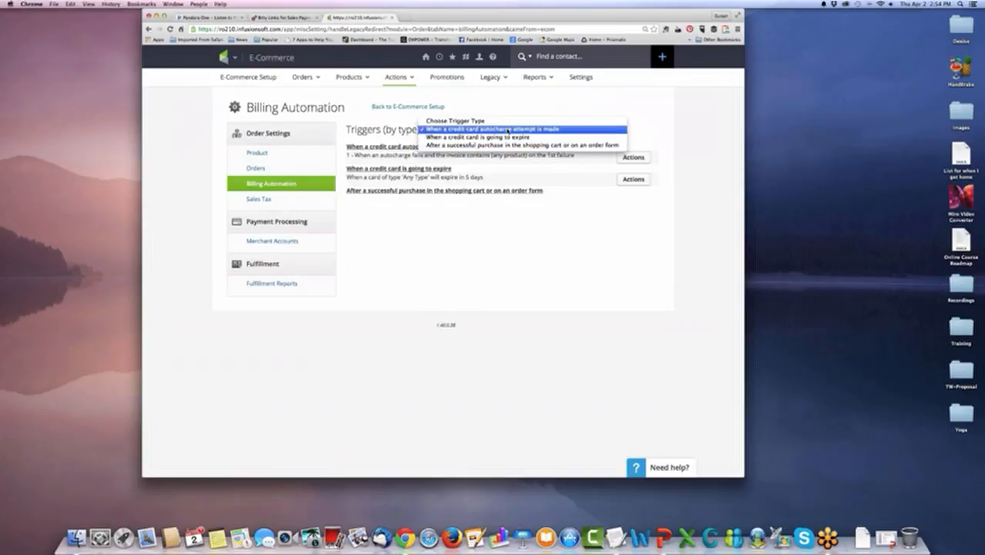
{"action": "left_click", "coordinate": [507, 130]}
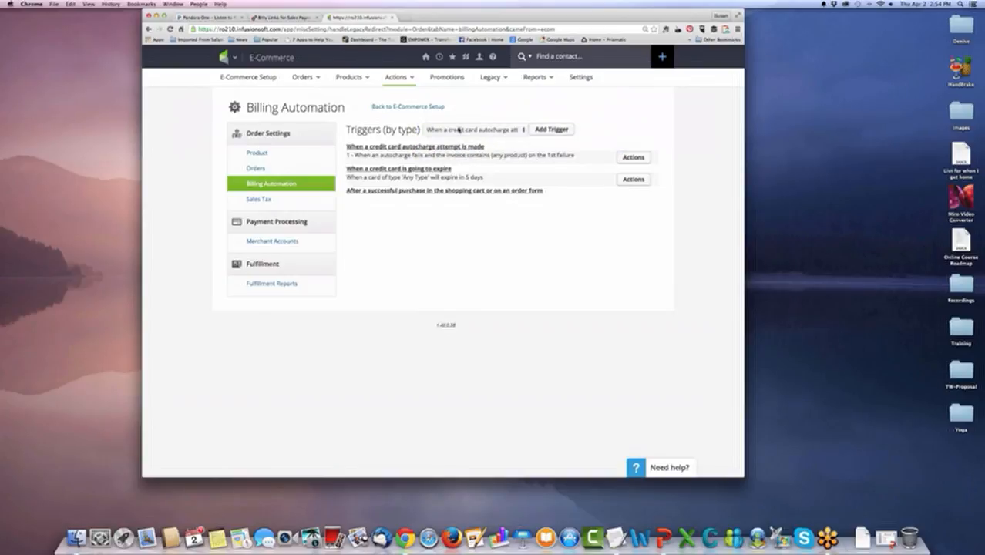
{"action": "left_click", "coordinate": [505, 131]}
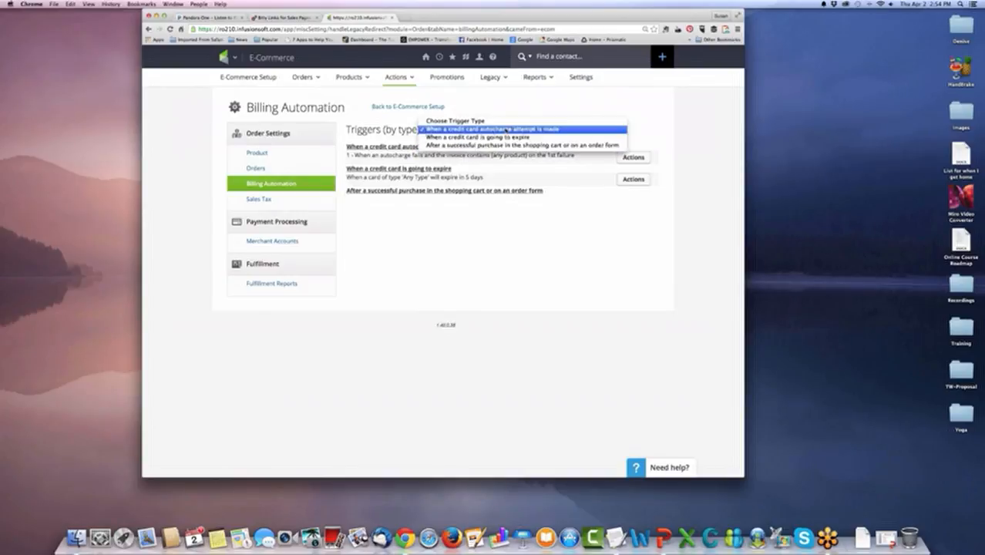
{"action": "left_click", "coordinate": [521, 145]}
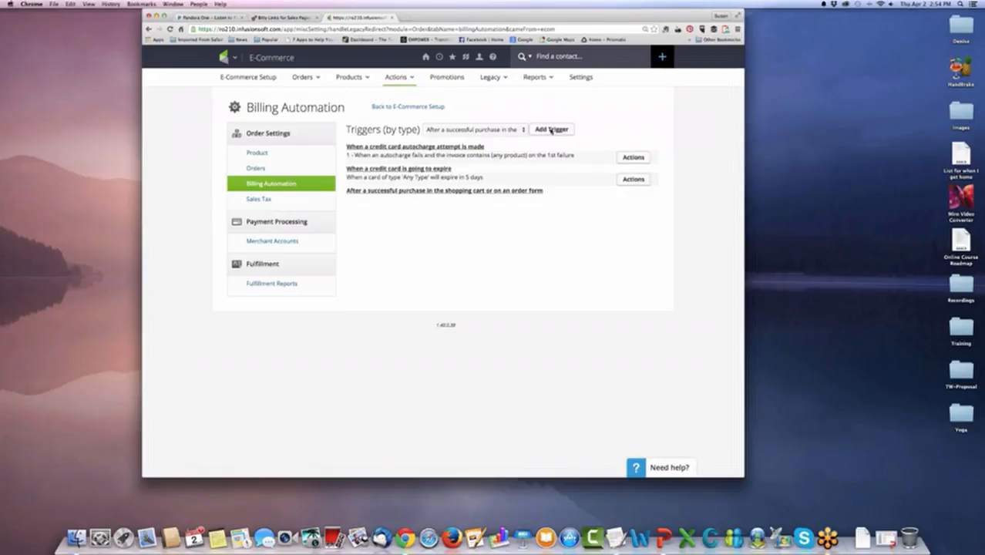
{"action": "left_click", "coordinate": [551, 129]}
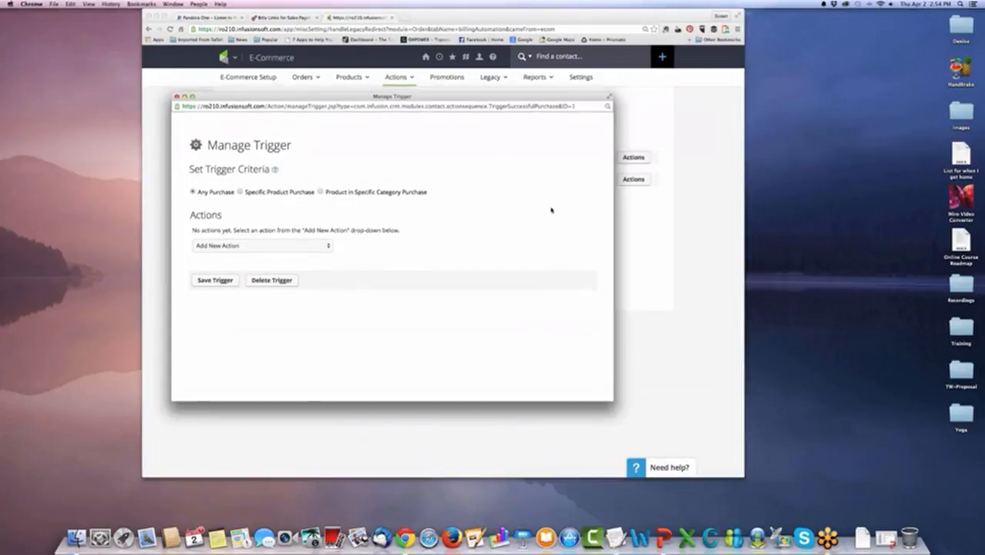
Set the purchase trigger's criteria to Product in Specific Category Purchase with the Live Bootcamps category.
{"action": "mouse_move", "coordinate": [471, 97]}
{"action": "left_mouse_down"}
{"action": "mouse_move", "coordinate": [602, 231]}
{"action": "mouse_move", "coordinate": [545, 213]}
{"action": "mouse_move", "coordinate": [473, 100]}
{"action": "left_mouse_up"}
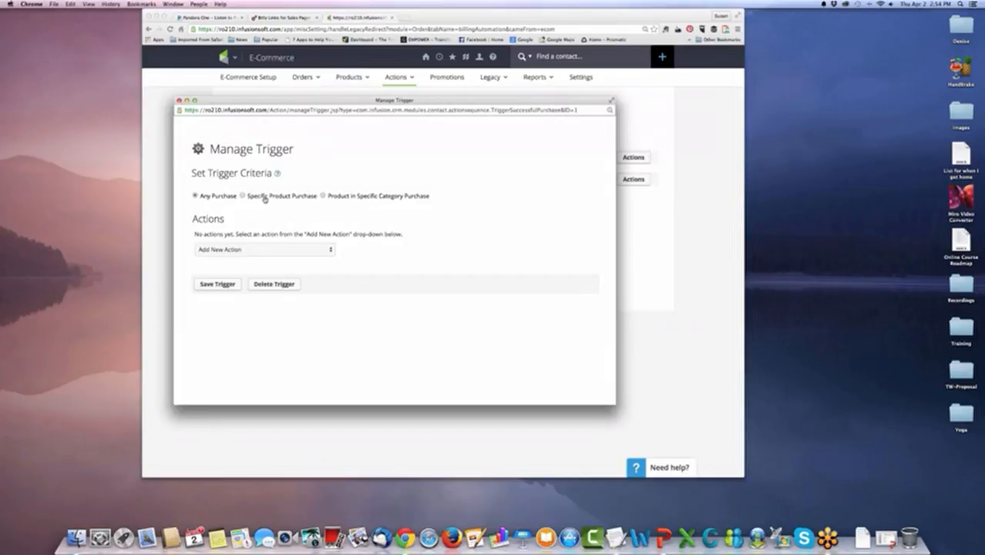
{"action": "left_click", "coordinate": [264, 198]}
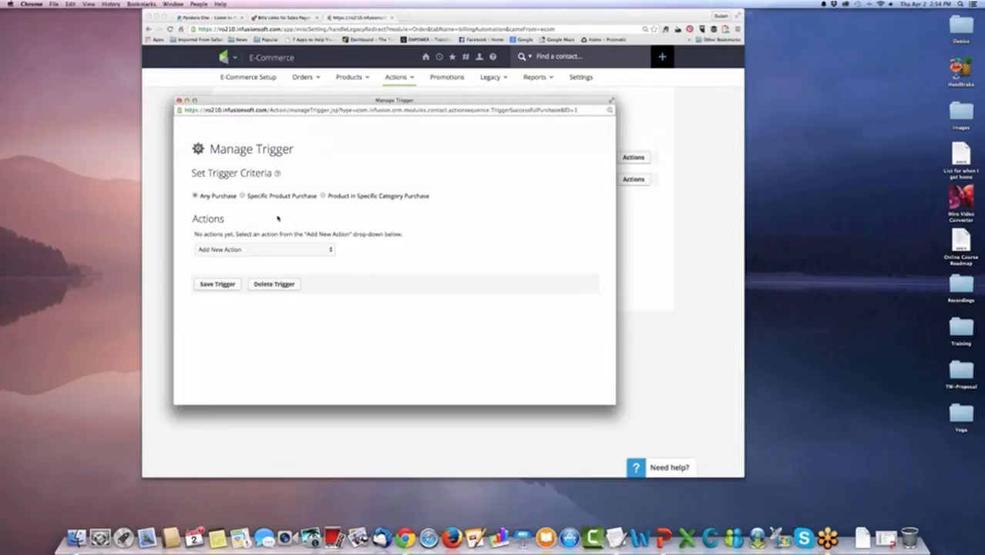
{"action": "left_click", "coordinate": [347, 199]}
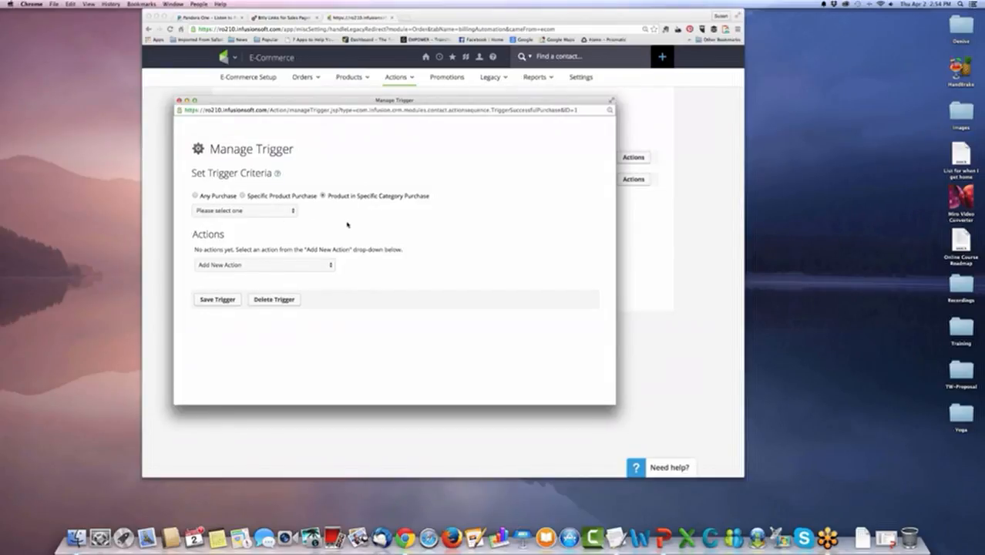
{"action": "left_click", "coordinate": [290, 210]}
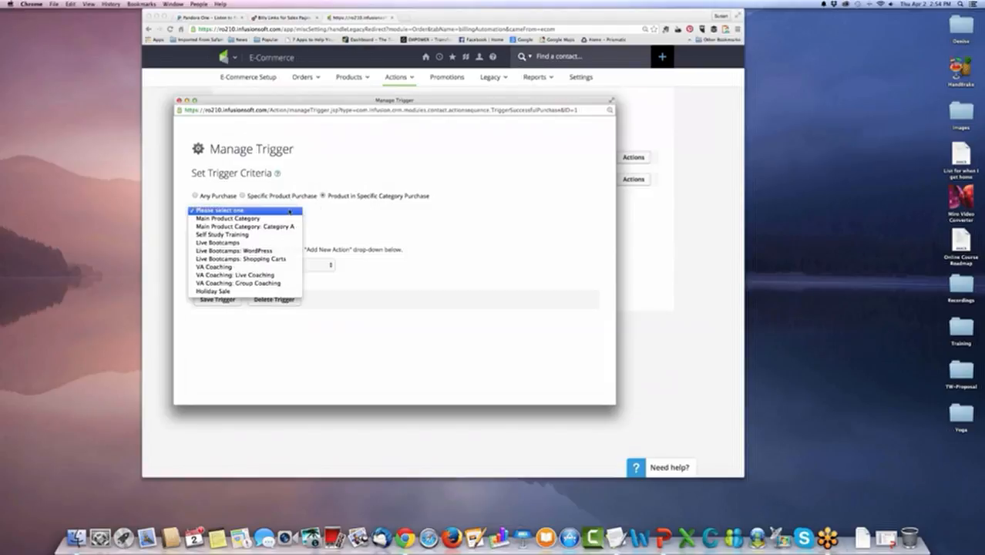
{"action": "left_click", "coordinate": [271, 243]}
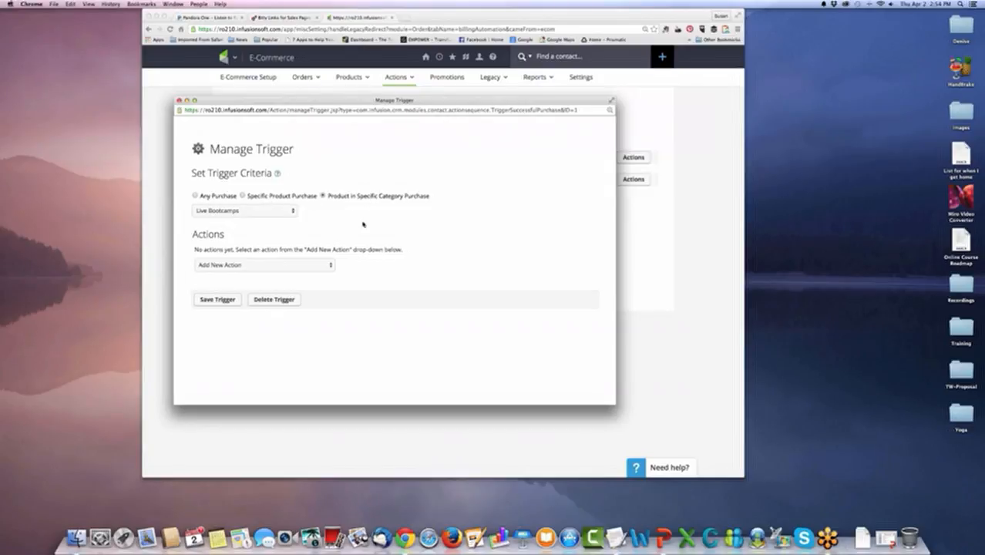
Add an action to the Live Bootcamps purchase trigger that applies the WordPress tag from Customer Tags, and save the action.
{"action": "left_click", "coordinate": [320, 266]}
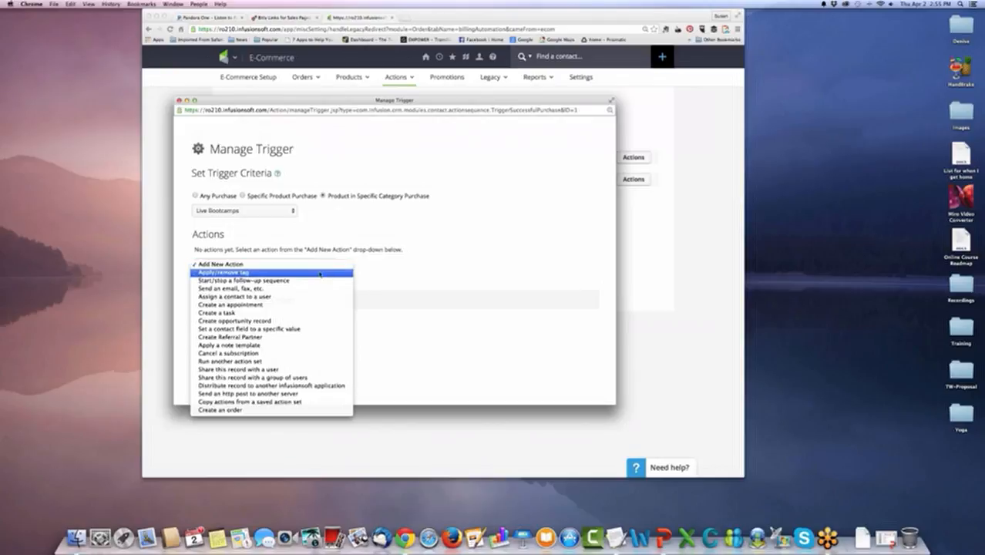
{"action": "left_click", "coordinate": [323, 272]}
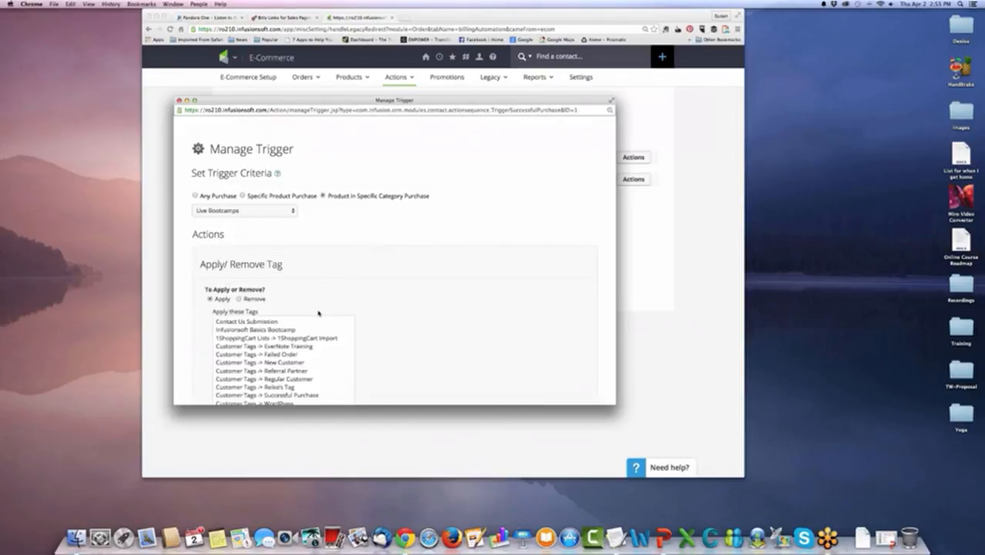
{"action": "scroll", "coordinate": [319, 312], "scroll_direction": "down", "scroll_amount": 5}
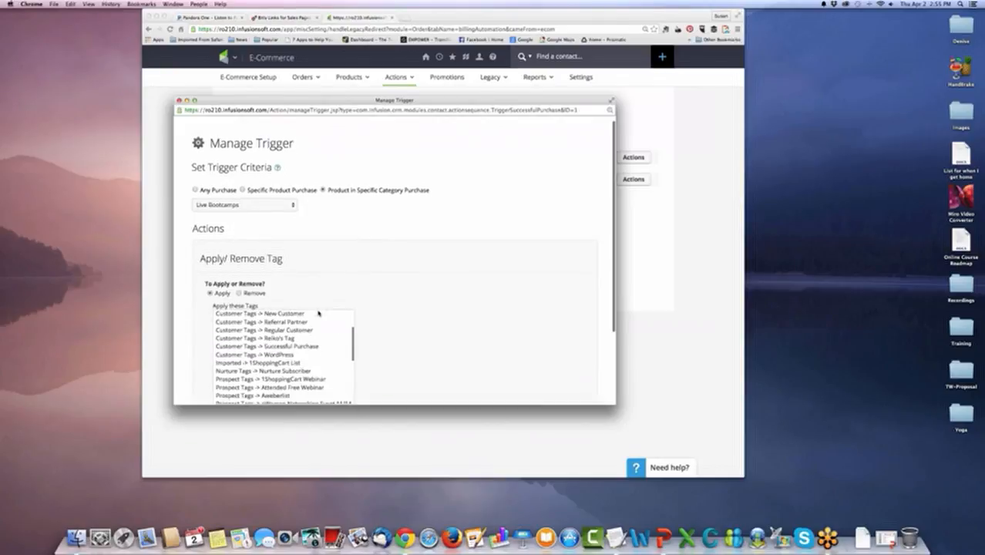
{"action": "left_click", "coordinate": [285, 351]}
{"action": "scroll", "coordinate": [413, 306], "scroll_direction": "down", "scroll_amount": 3}
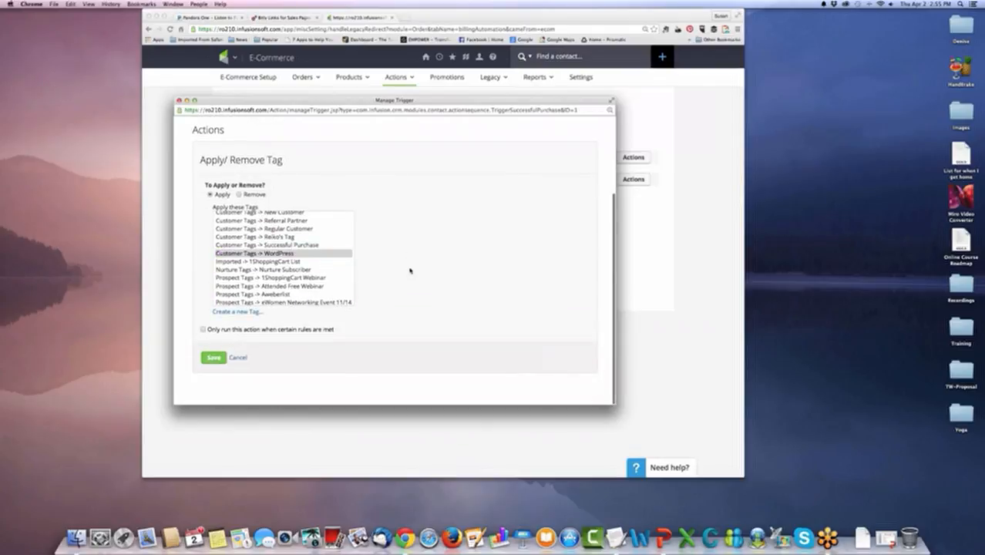
{"action": "key", "text": "Return"}
Add an action to the Live Bootcamps purchase trigger that starts Customer Sequences (Category), then save the action and the trigger.
{"action": "left_click", "coordinate": [309, 289]}
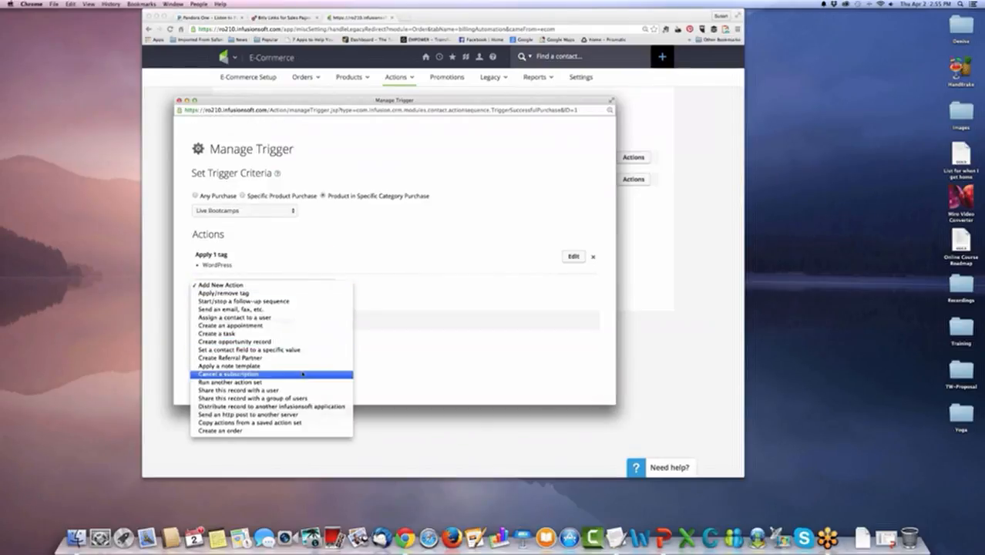
{"action": "left_click", "coordinate": [283, 302]}
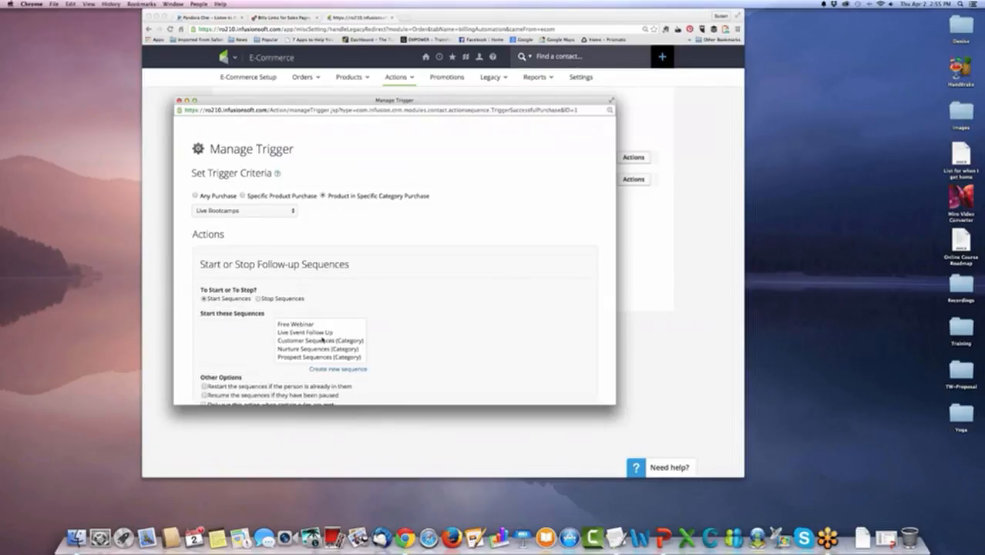
{"action": "left_click", "coordinate": [320, 340]}
{"action": "scroll", "coordinate": [223, 362], "scroll_direction": "down", "scroll_amount": 3}
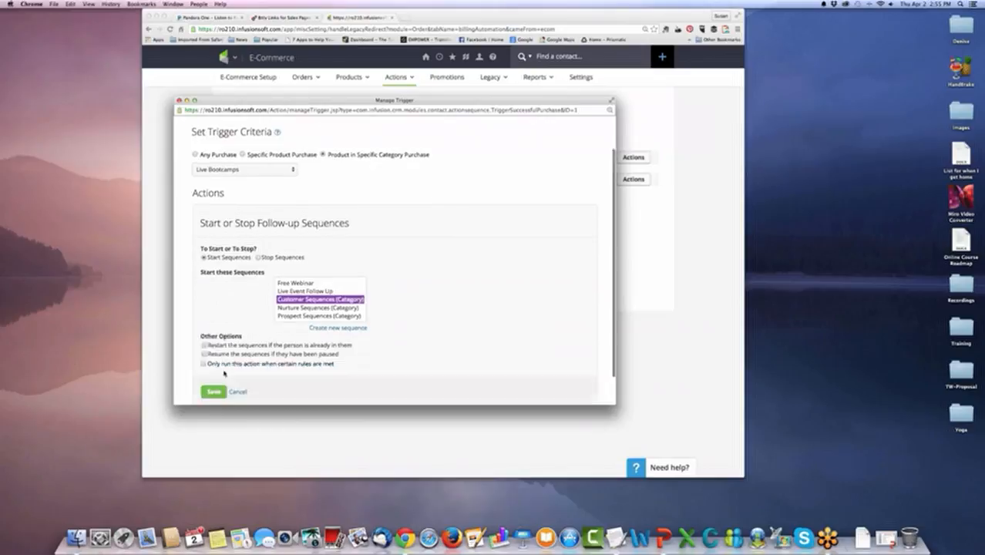
{"action": "left_click", "coordinate": [215, 353]}
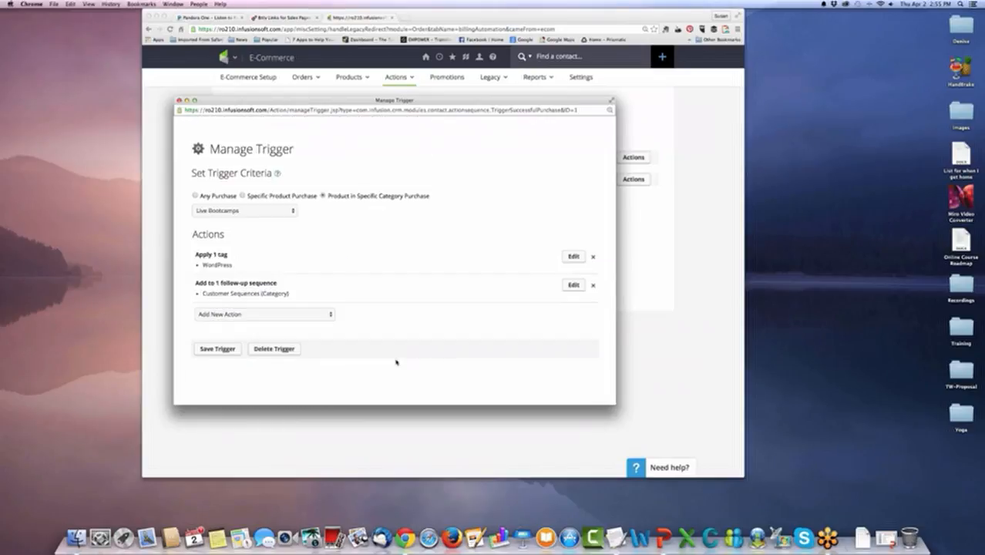
{"action": "left_click", "coordinate": [225, 349]}
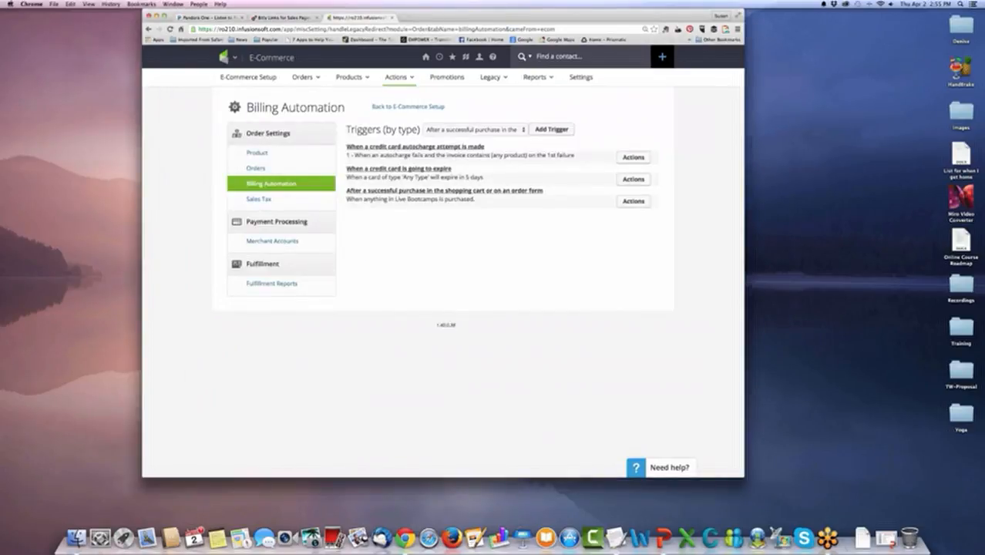
Review the credit card autocharge trigger, try the Is Successful criterion in an enlarged window, and close it without saving.
{"action": "left_click", "coordinate": [628, 160]}
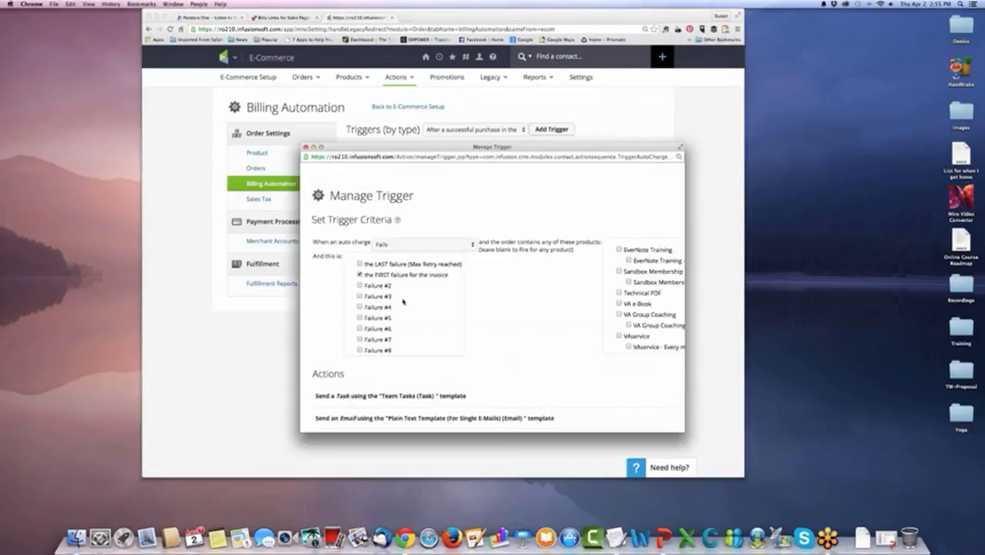
{"action": "scroll", "coordinate": [505, 341], "scroll_direction": "down", "scroll_amount": 3}
{"action": "scroll", "coordinate": [346, 188], "scroll_direction": "up", "scroll_amount": 4}
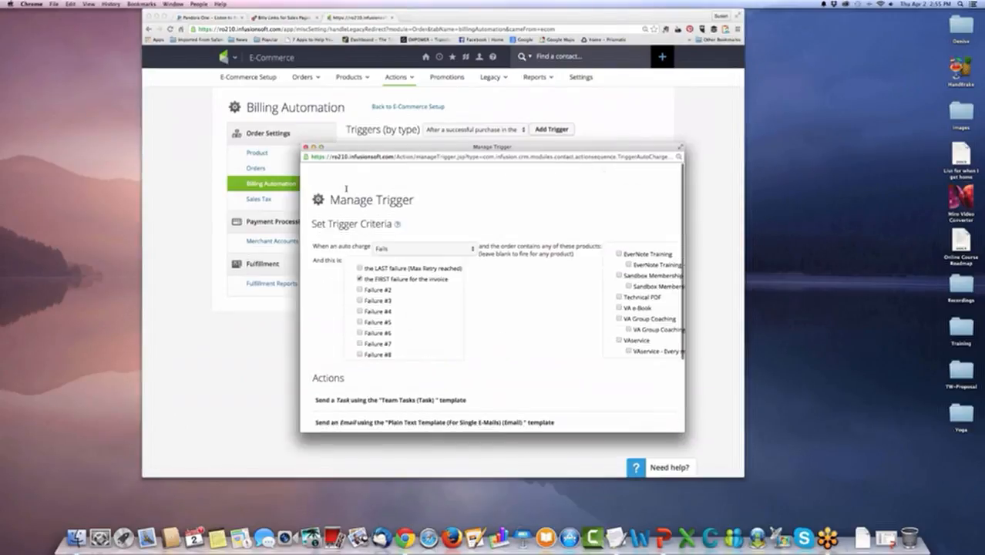
{"action": "left_click", "coordinate": [305, 146]}
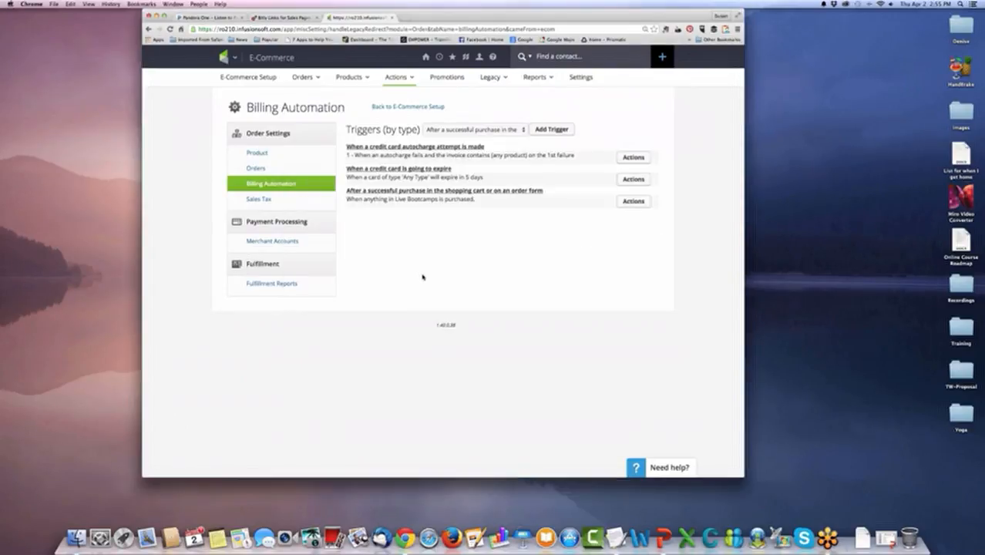
{"action": "left_click", "coordinate": [620, 159]}
{"action": "left_click", "coordinate": [436, 241]}
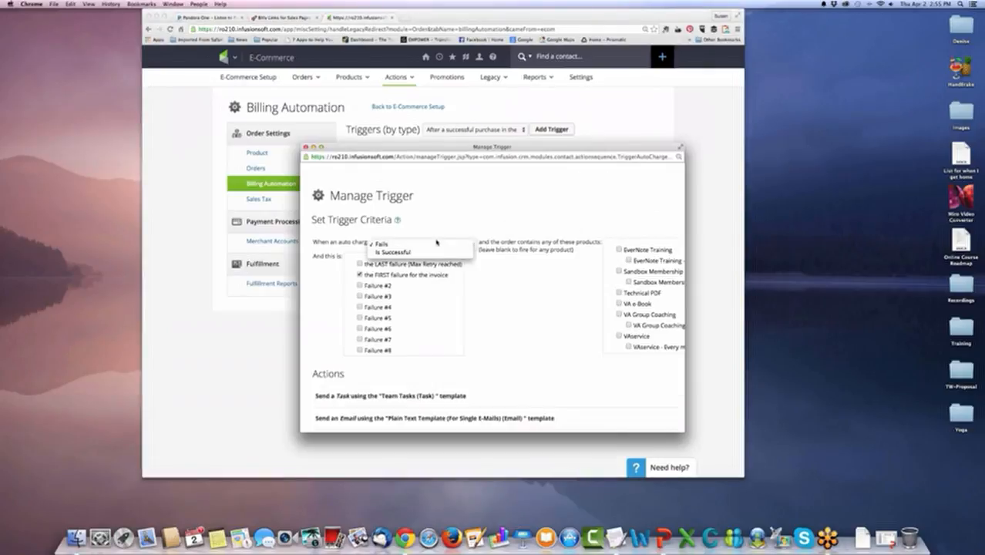
{"action": "left_click", "coordinate": [436, 242]}
{"action": "left_click", "coordinate": [460, 243]}
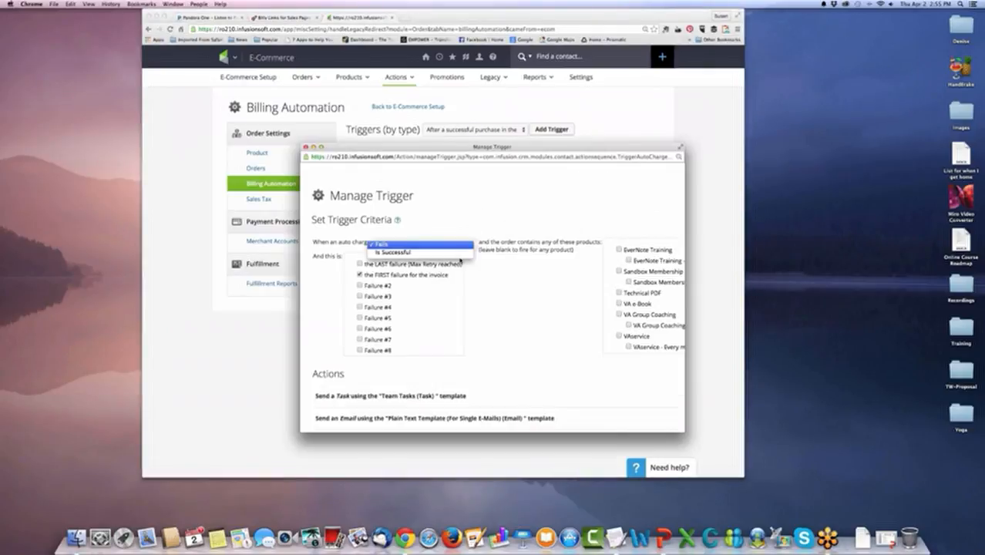
{"action": "left_click", "coordinate": [460, 252]}
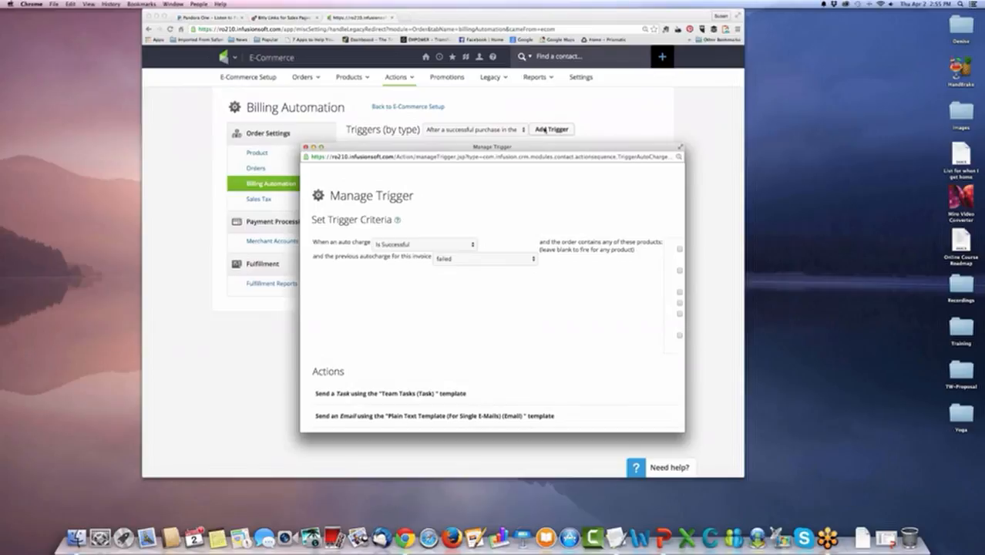
{"action": "left_click_drag", "start_coordinate": [684, 430], "coordinate": [528, 345]}
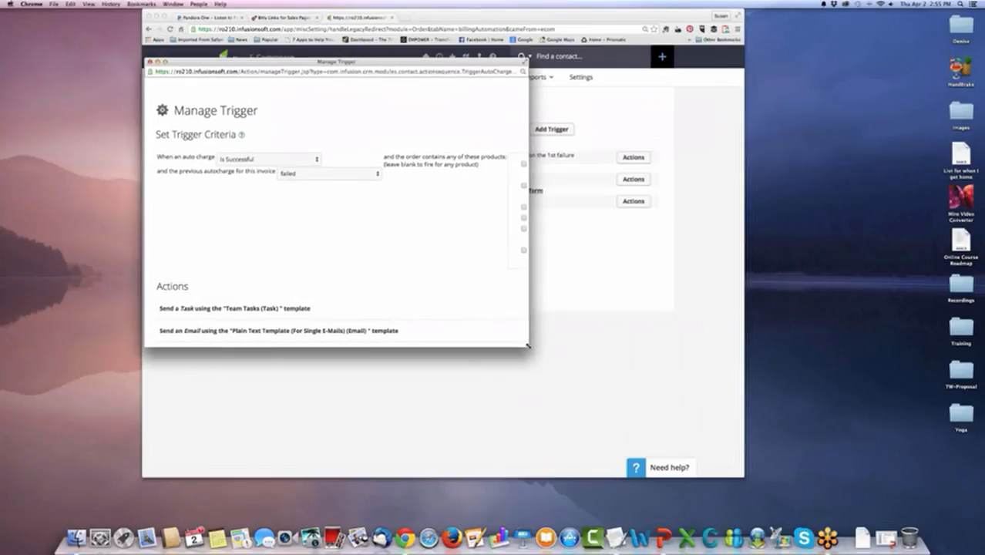
{"action": "left_click_drag", "start_coordinate": [633, 373], "coordinate": [703, 398]}
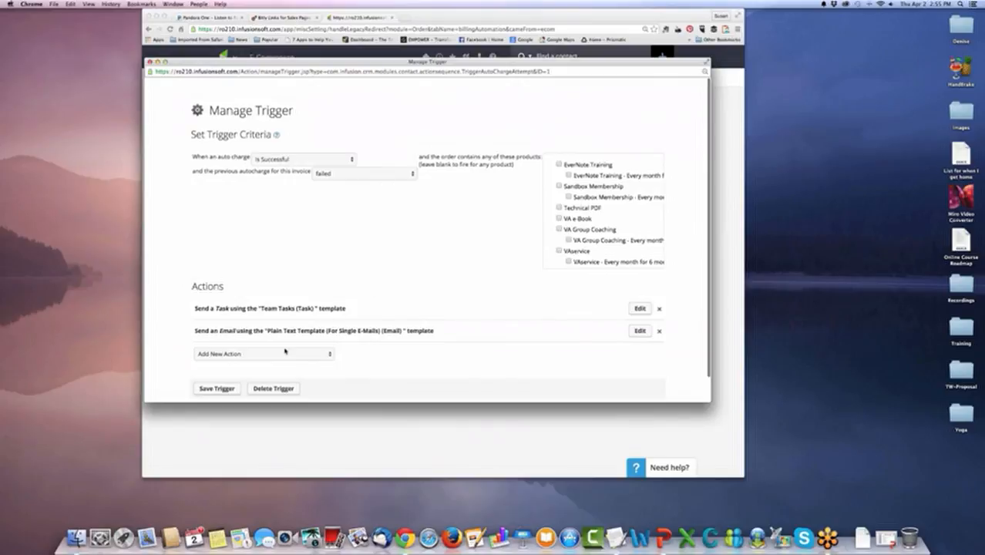
{"action": "left_click", "coordinate": [150, 62]}
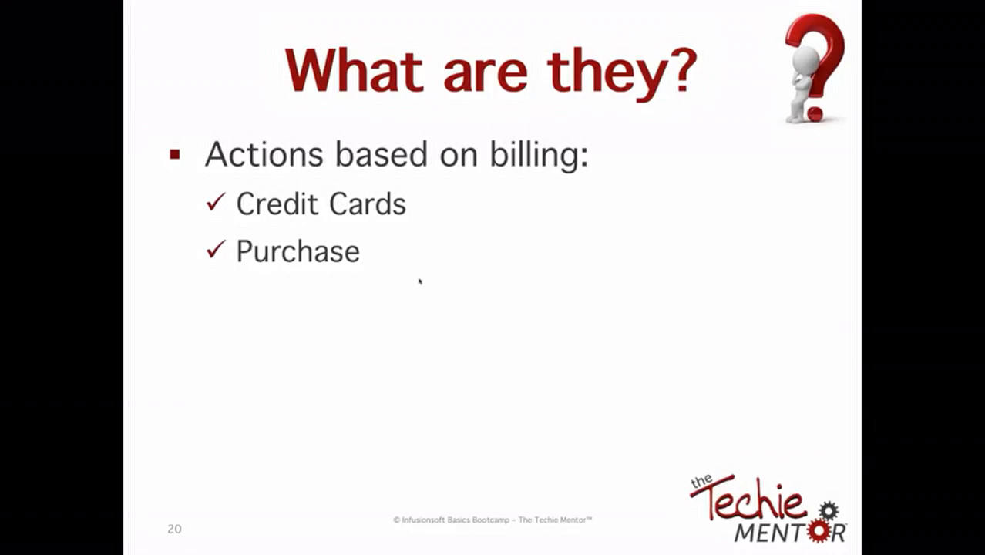
{"action": "key", "text": "Right"}
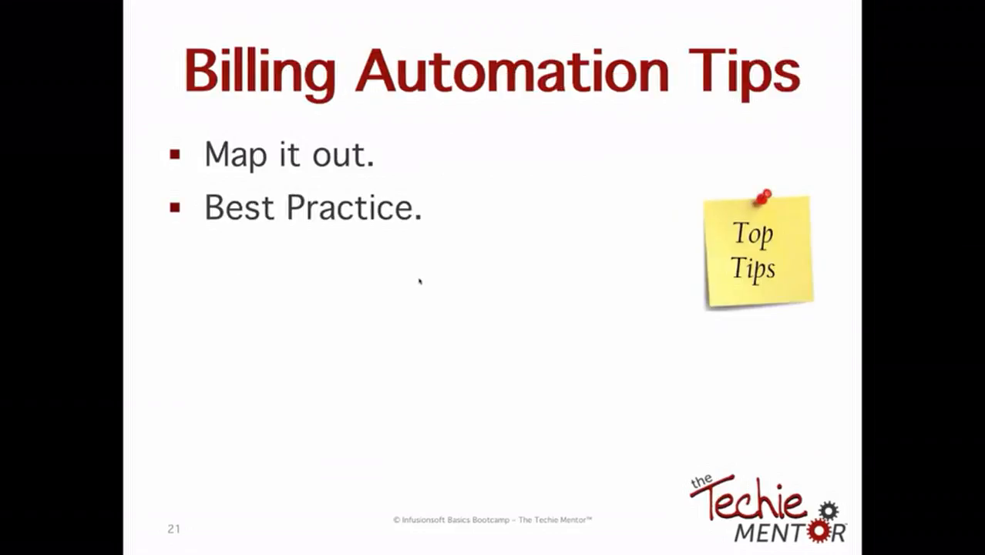